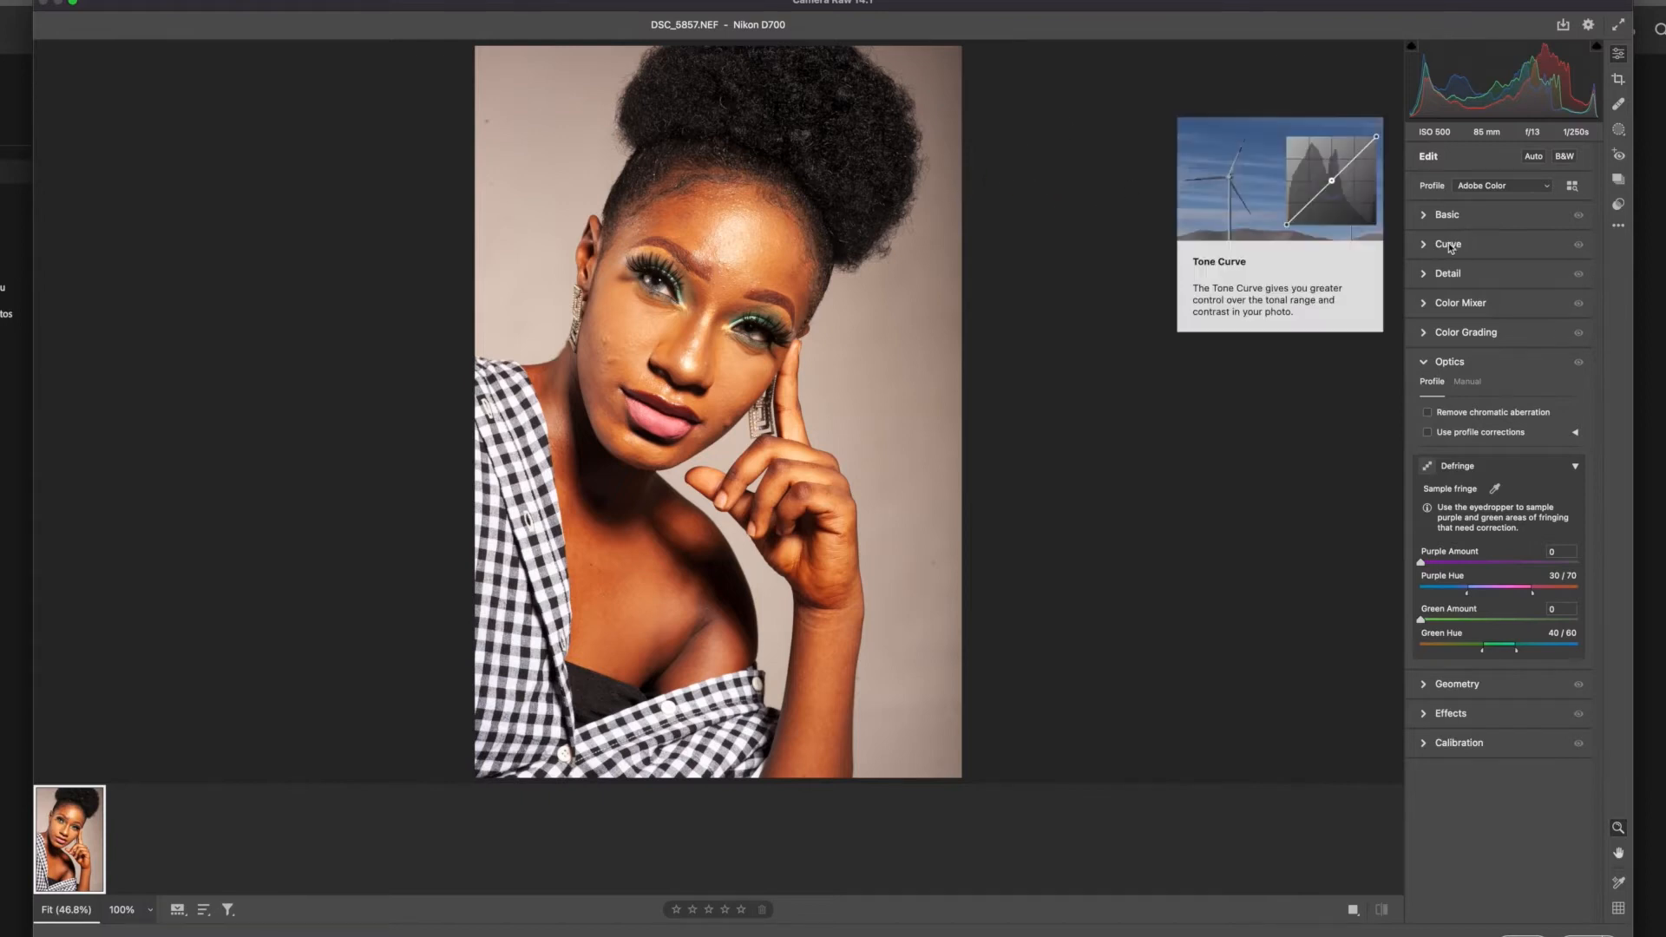
Apply the Adobe Portrait profile and warm the photo from Auto white balance to a temperature of 5650.
{"action": "left_click", "coordinate": [1489, 189]}
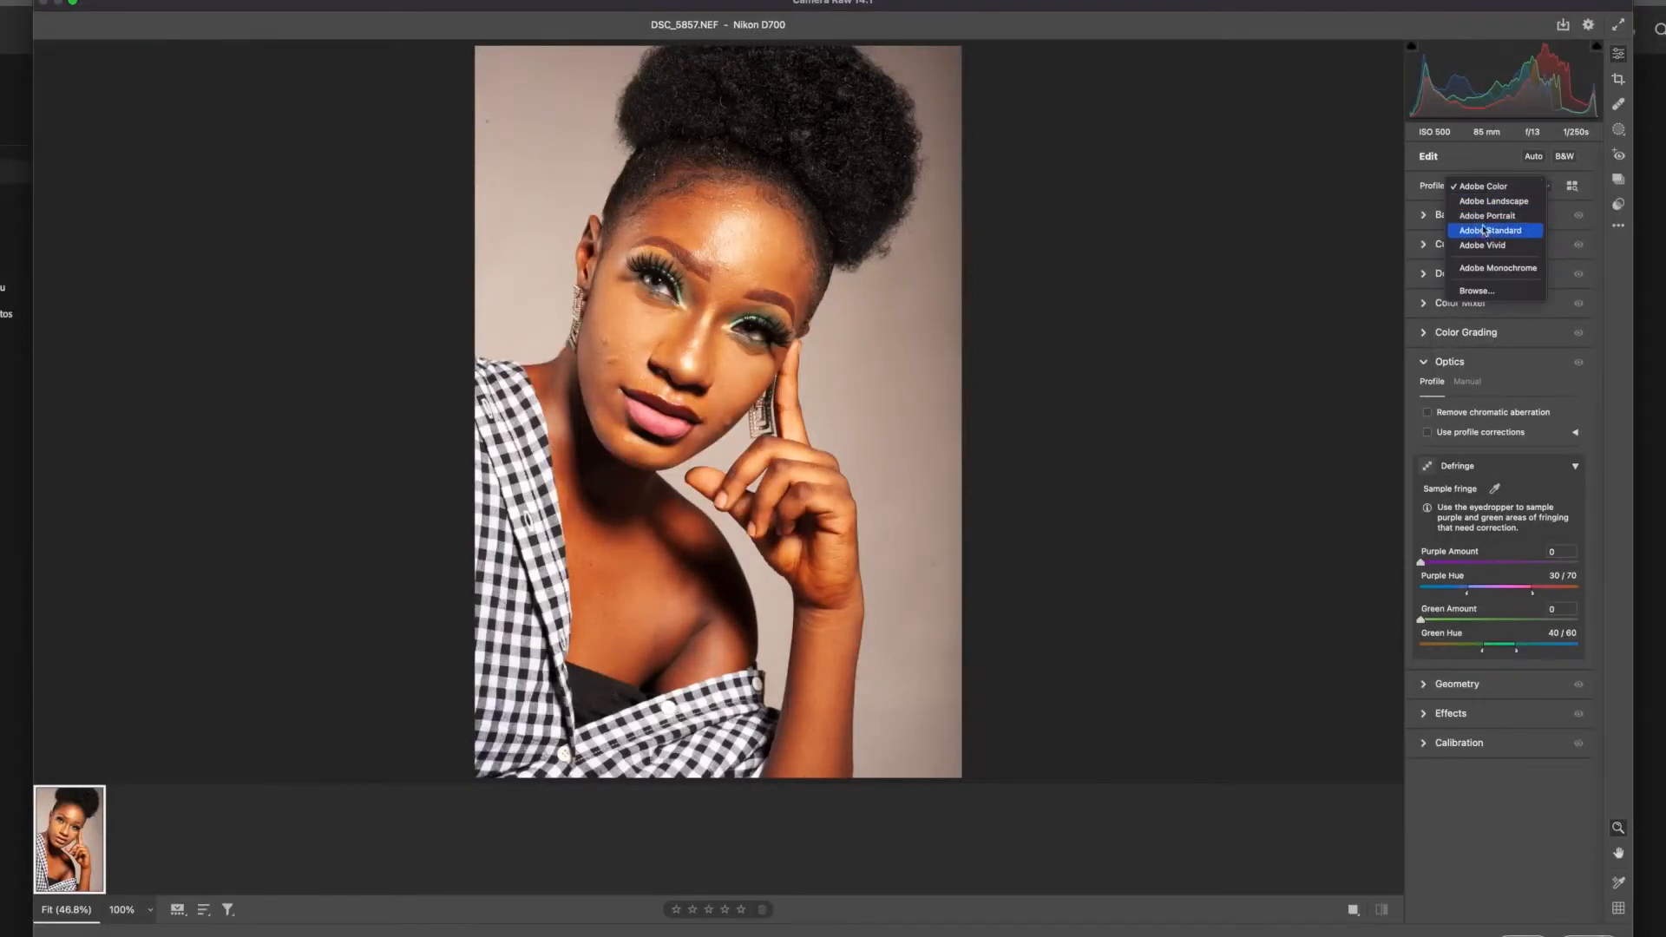
{"action": "left_click", "coordinate": [1492, 218]}
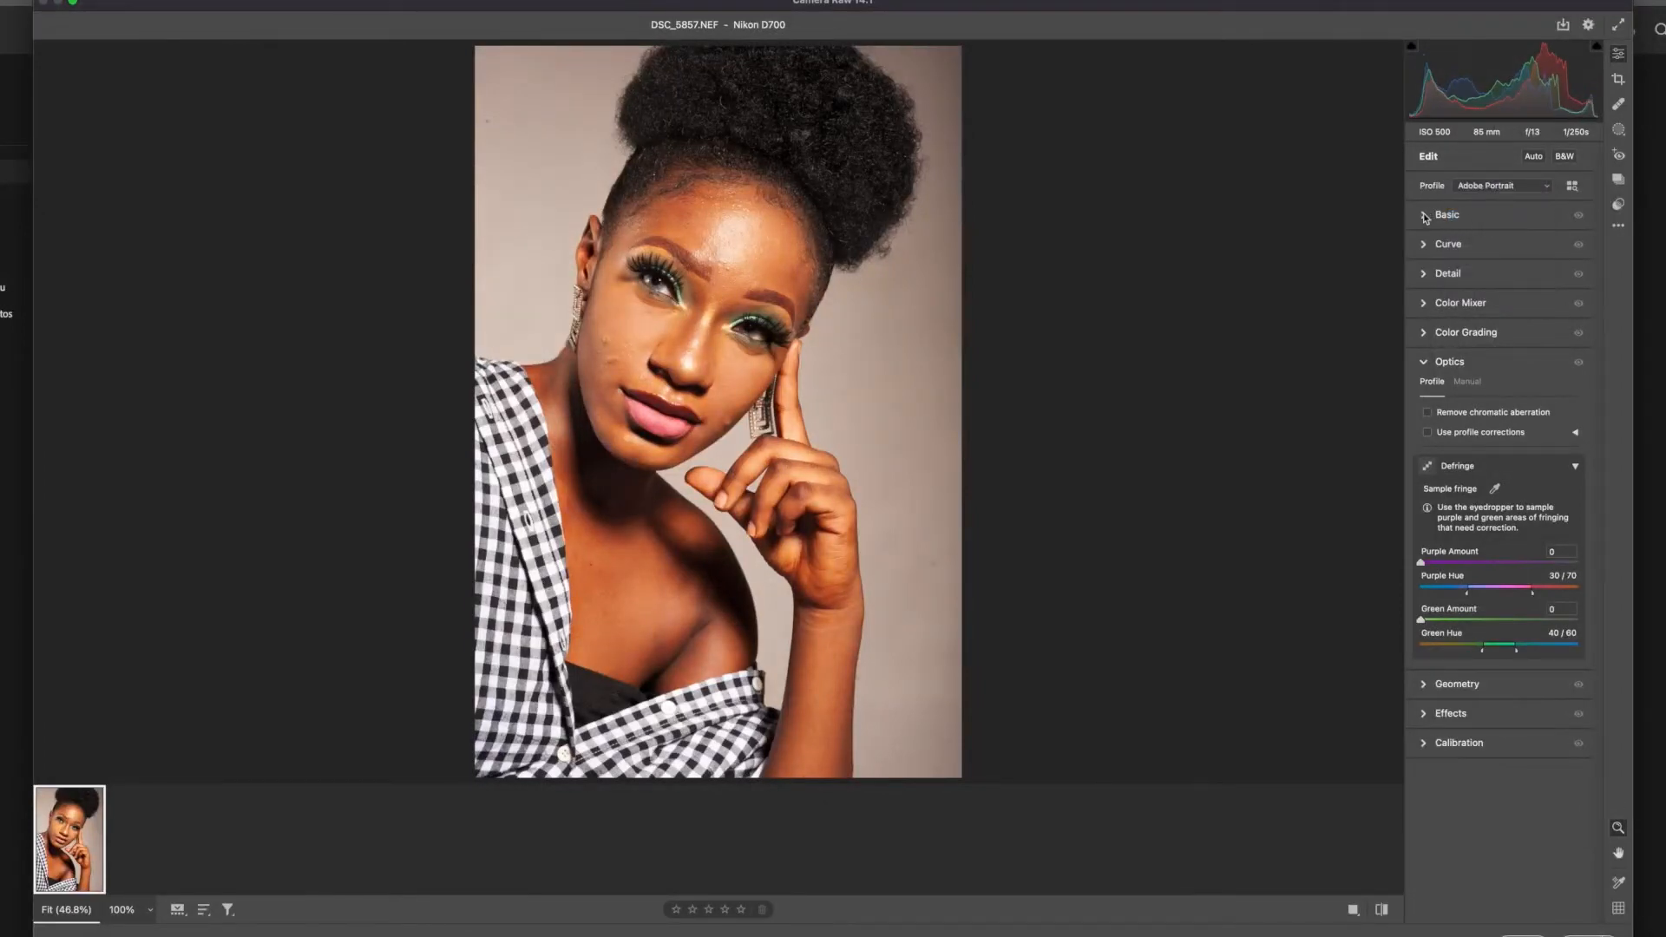
{"action": "left_click", "coordinate": [1426, 216]}
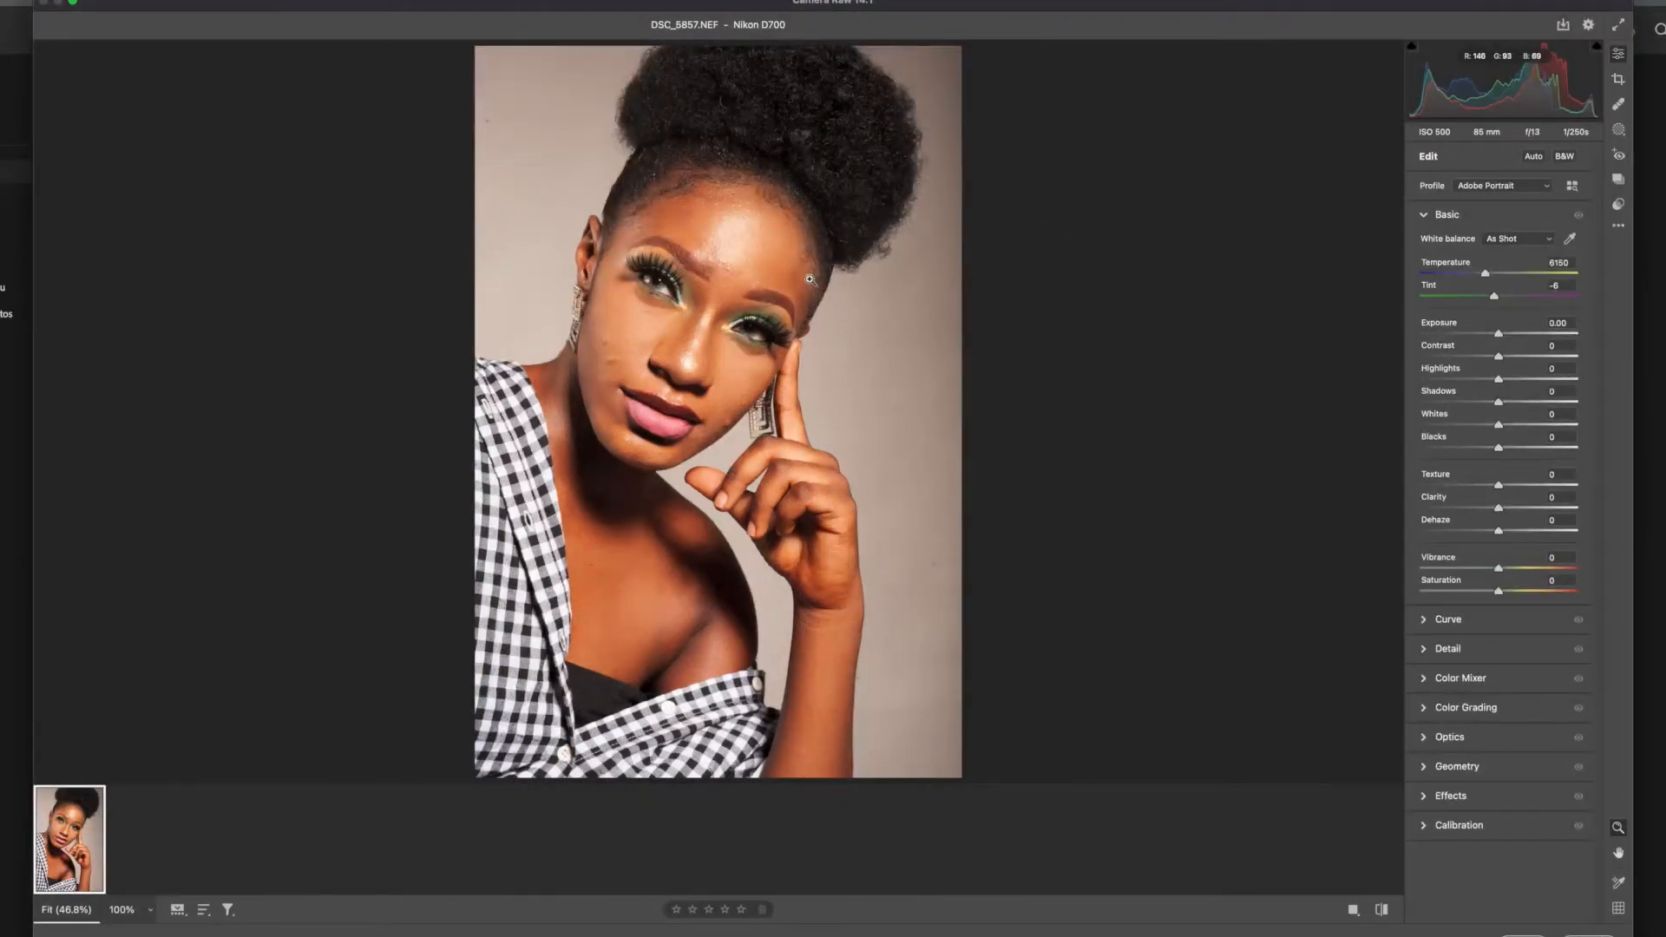
{"action": "left_click", "coordinate": [1517, 239]}
{"action": "left_click", "coordinate": [1512, 260]}
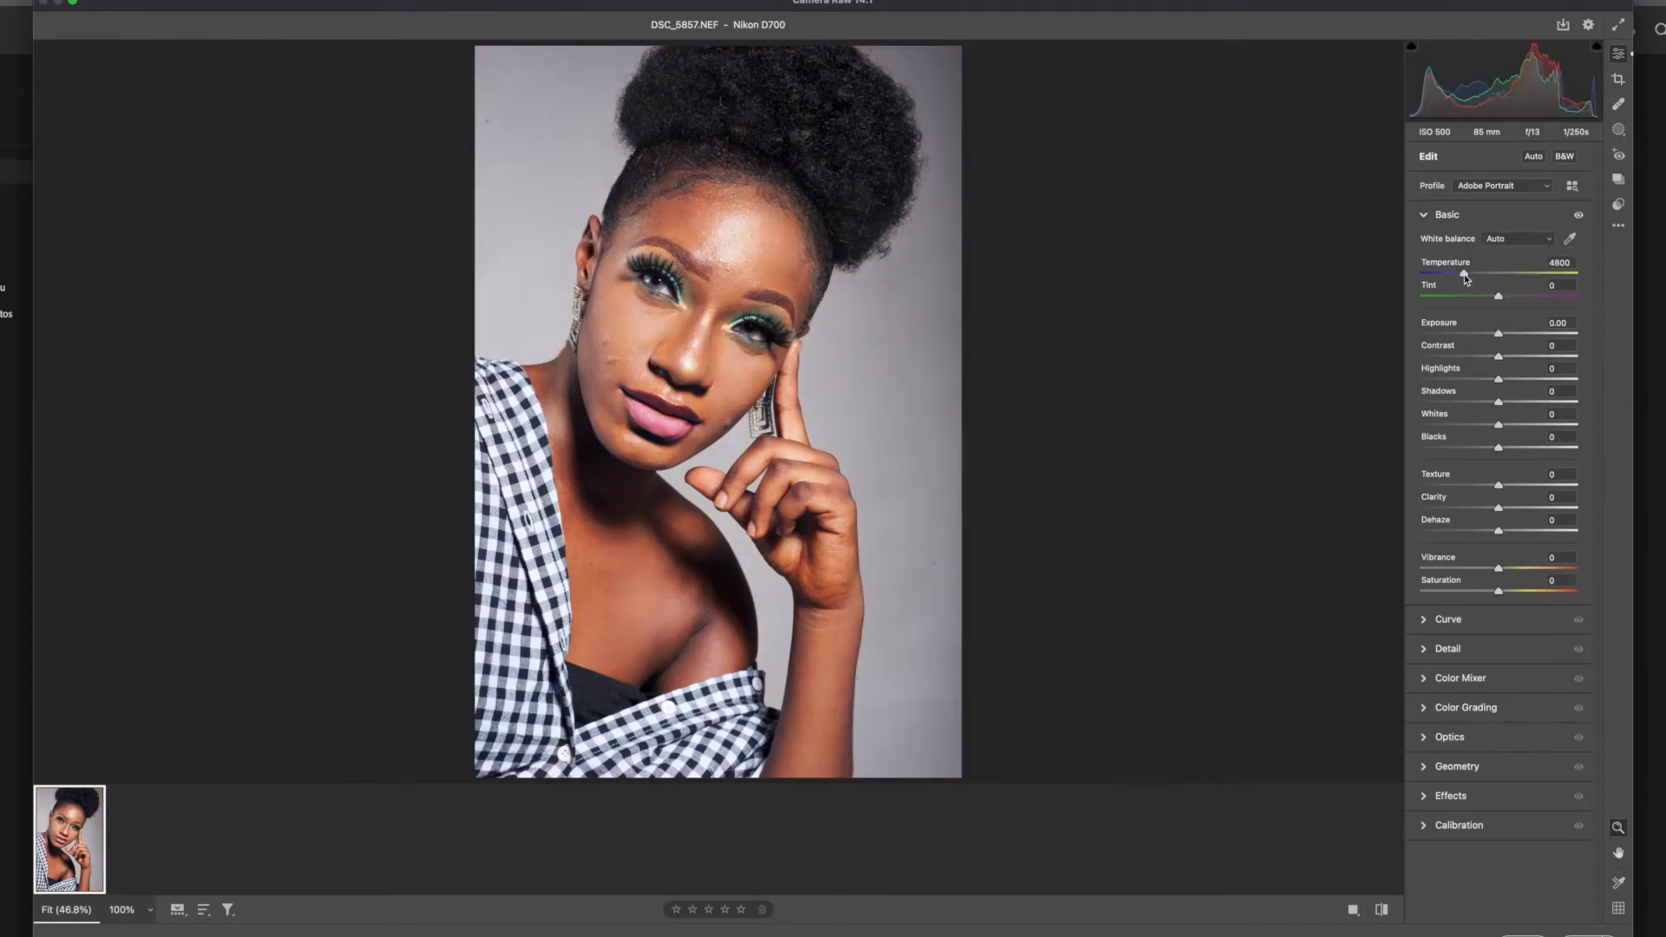
{"action": "left_click_drag", "start_coordinate": [1470, 276], "coordinate": [1473, 278]}
{"action": "left_click_drag", "start_coordinate": [1477, 276], "coordinate": [1475, 276]}
{"action": "left_click_drag", "start_coordinate": [1479, 276], "coordinate": [1482, 276]}
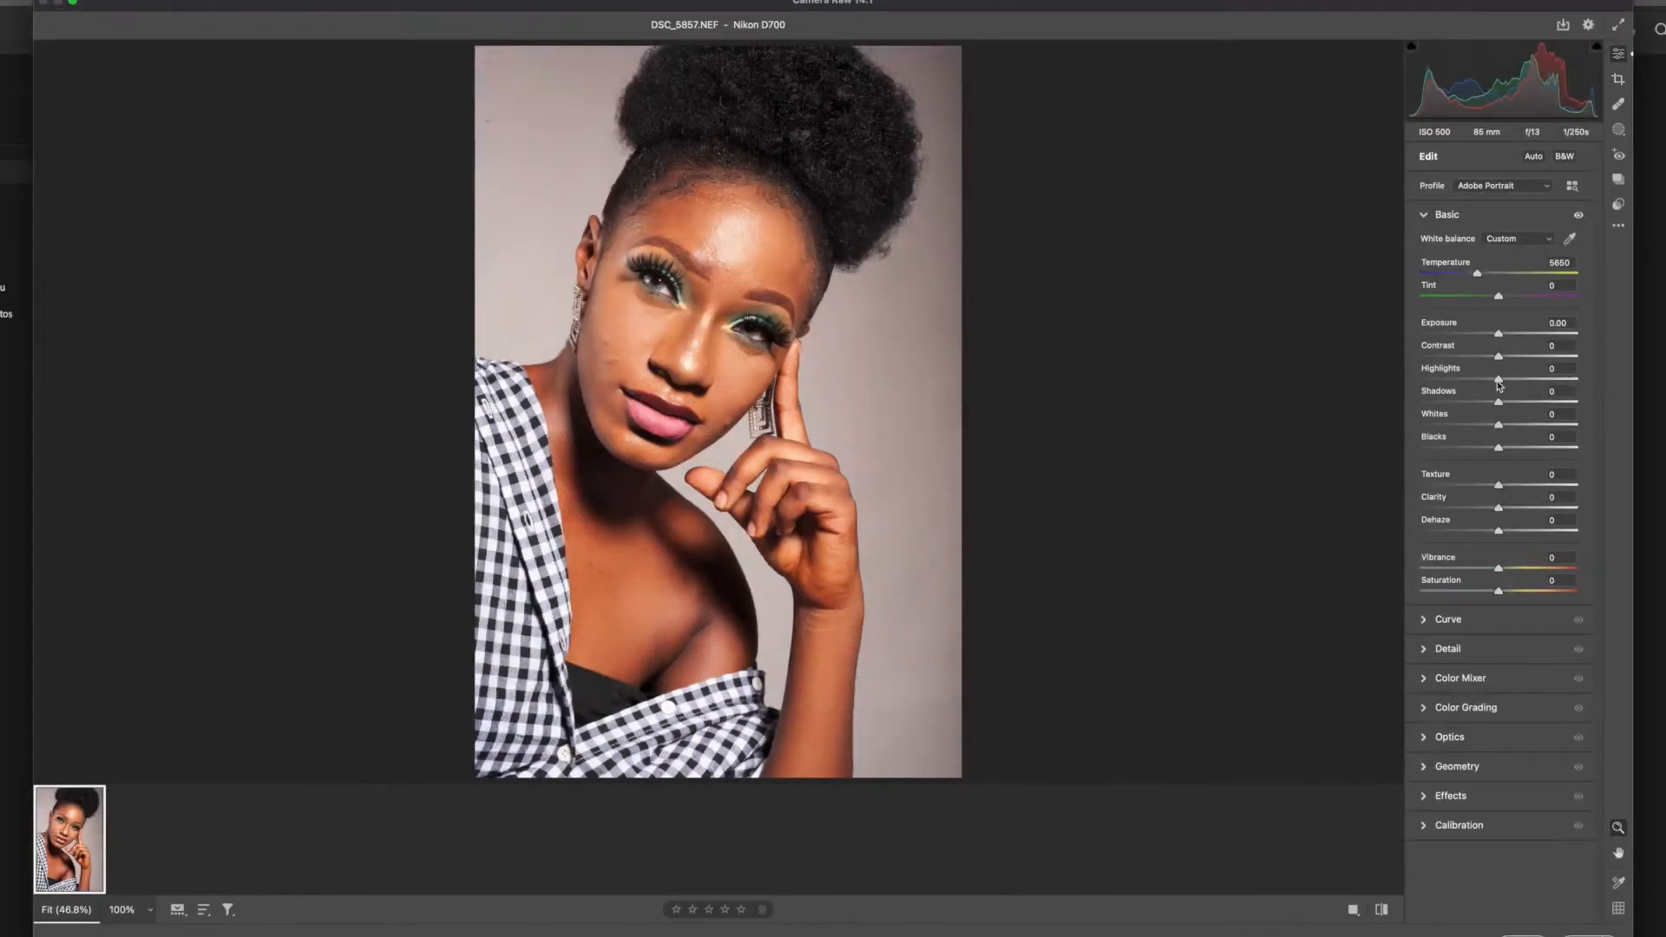
Set highlights to -100 and shadows to +33, and slightly lower the blacks and raise the contrast.
{"action": "left_click_drag", "start_coordinate": [1498, 380], "coordinate": [1420, 381]}
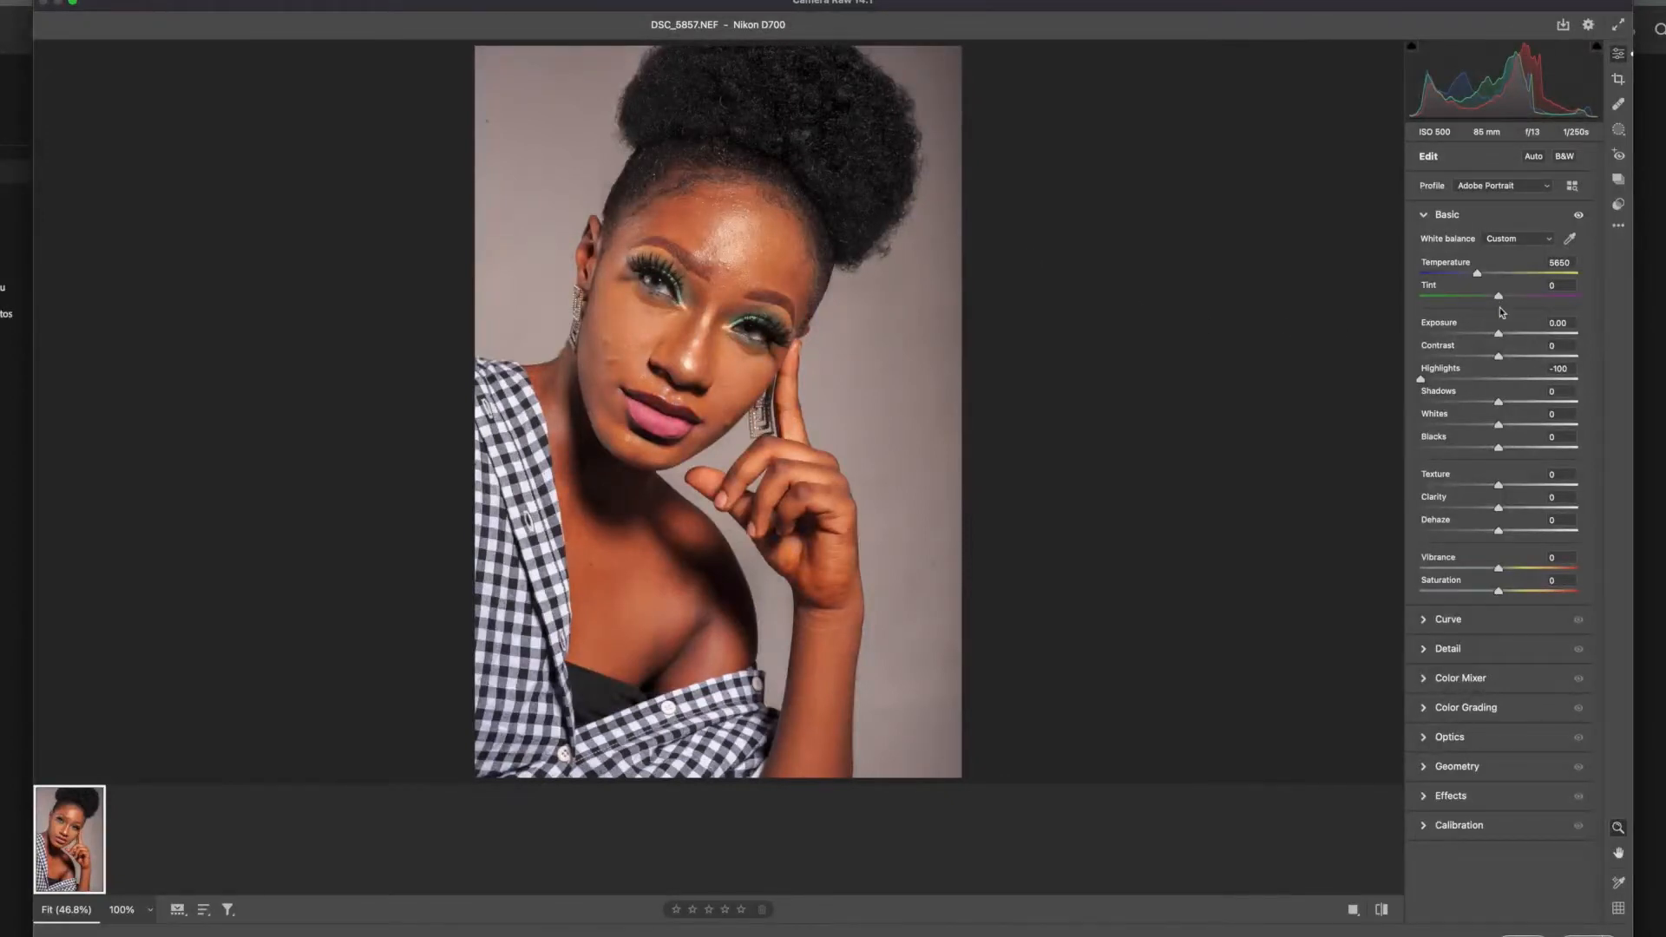
{"action": "left_click_drag", "start_coordinate": [1501, 407], "coordinate": [1523, 411]}
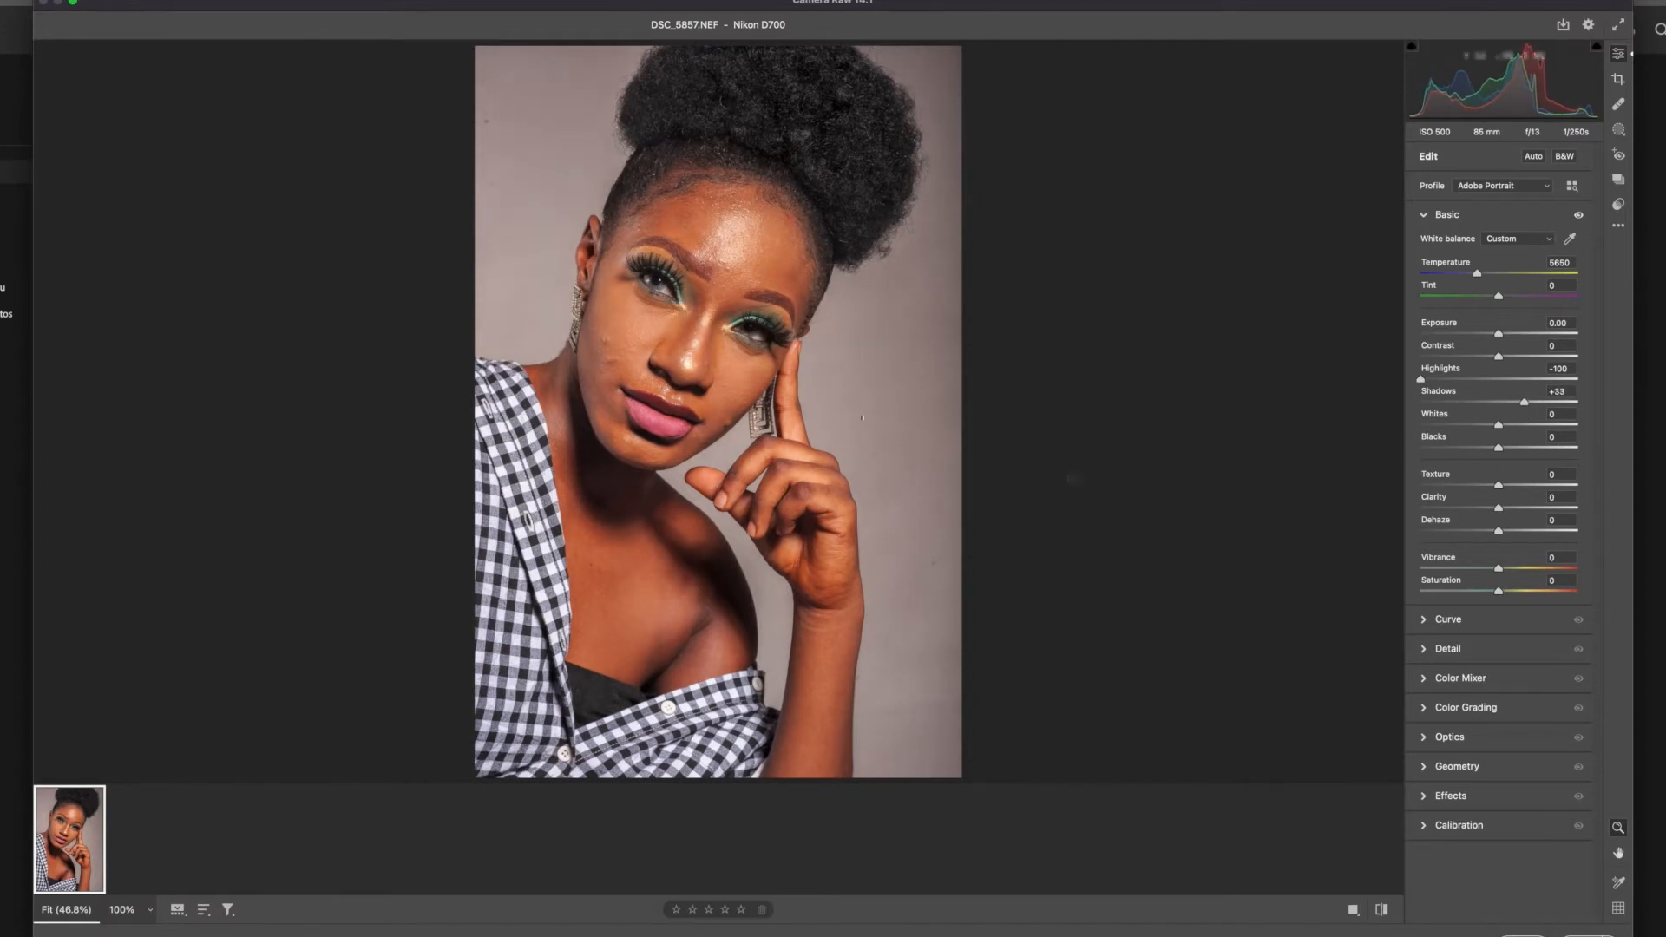
{"action": "left_click_drag", "start_coordinate": [1502, 448], "coordinate": [1490, 464]}
{"action": "left_click_drag", "start_coordinate": [1500, 357], "coordinate": [1506, 356]}
Shape the point curve with a slightly lowered shadow point and an upper point at input 162, output 155.
{"action": "left_click", "coordinate": [1448, 619]}
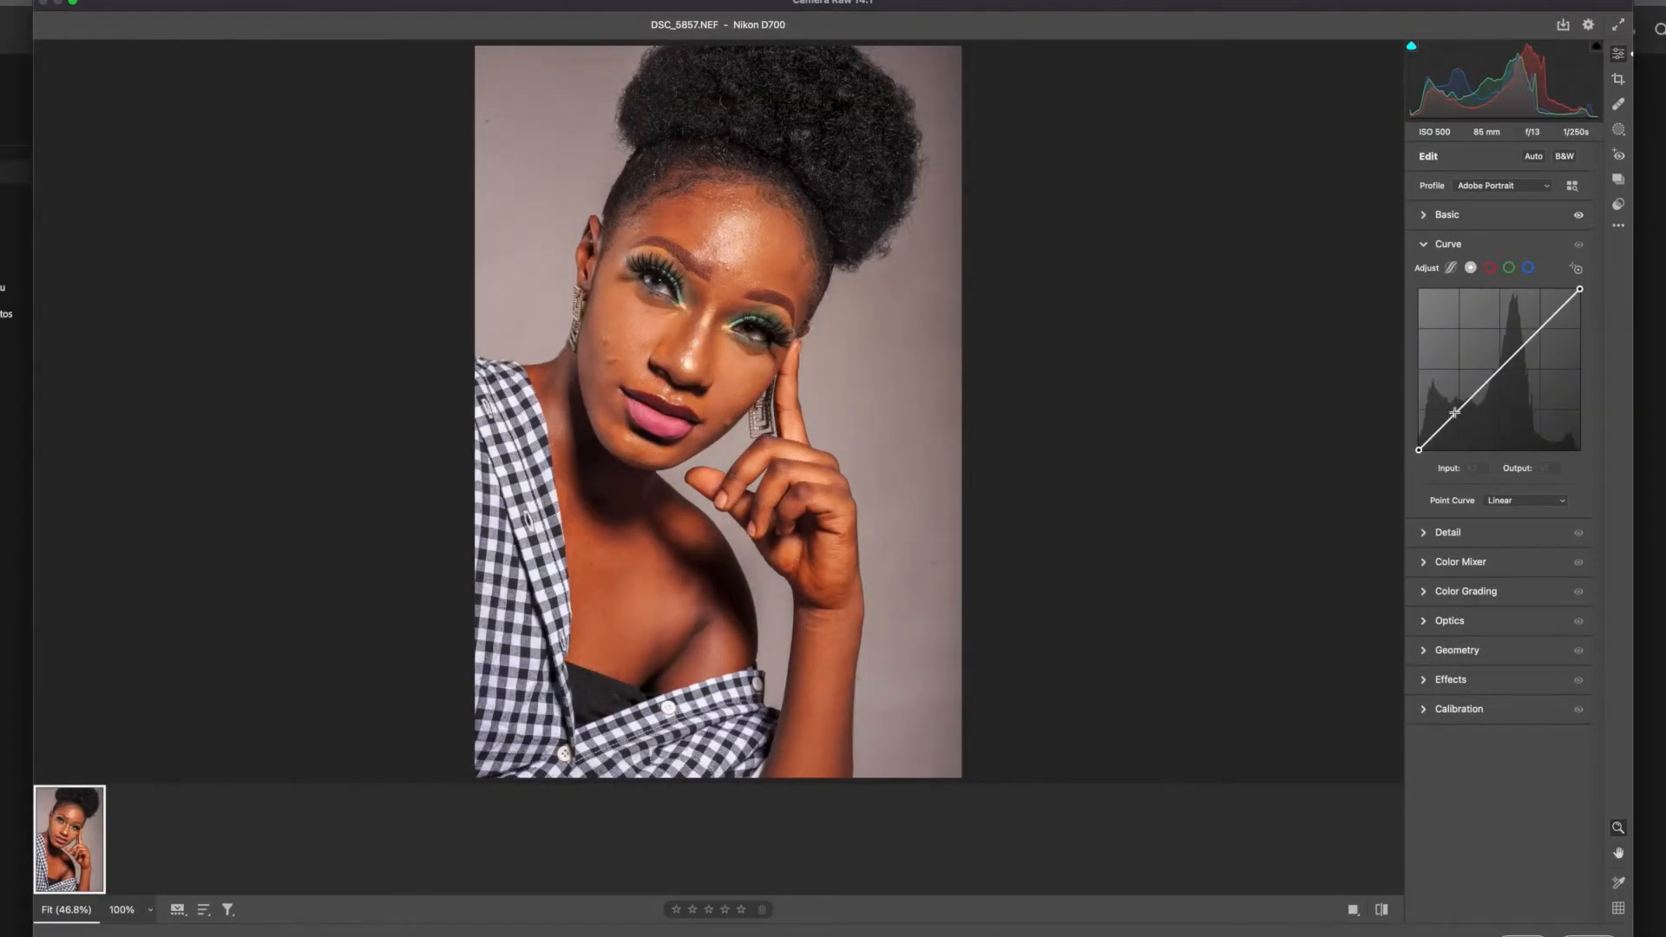
{"action": "left_click_drag", "start_coordinate": [1454, 412], "coordinate": [1455, 418]}
{"action": "left_click", "coordinate": [1521, 349]}
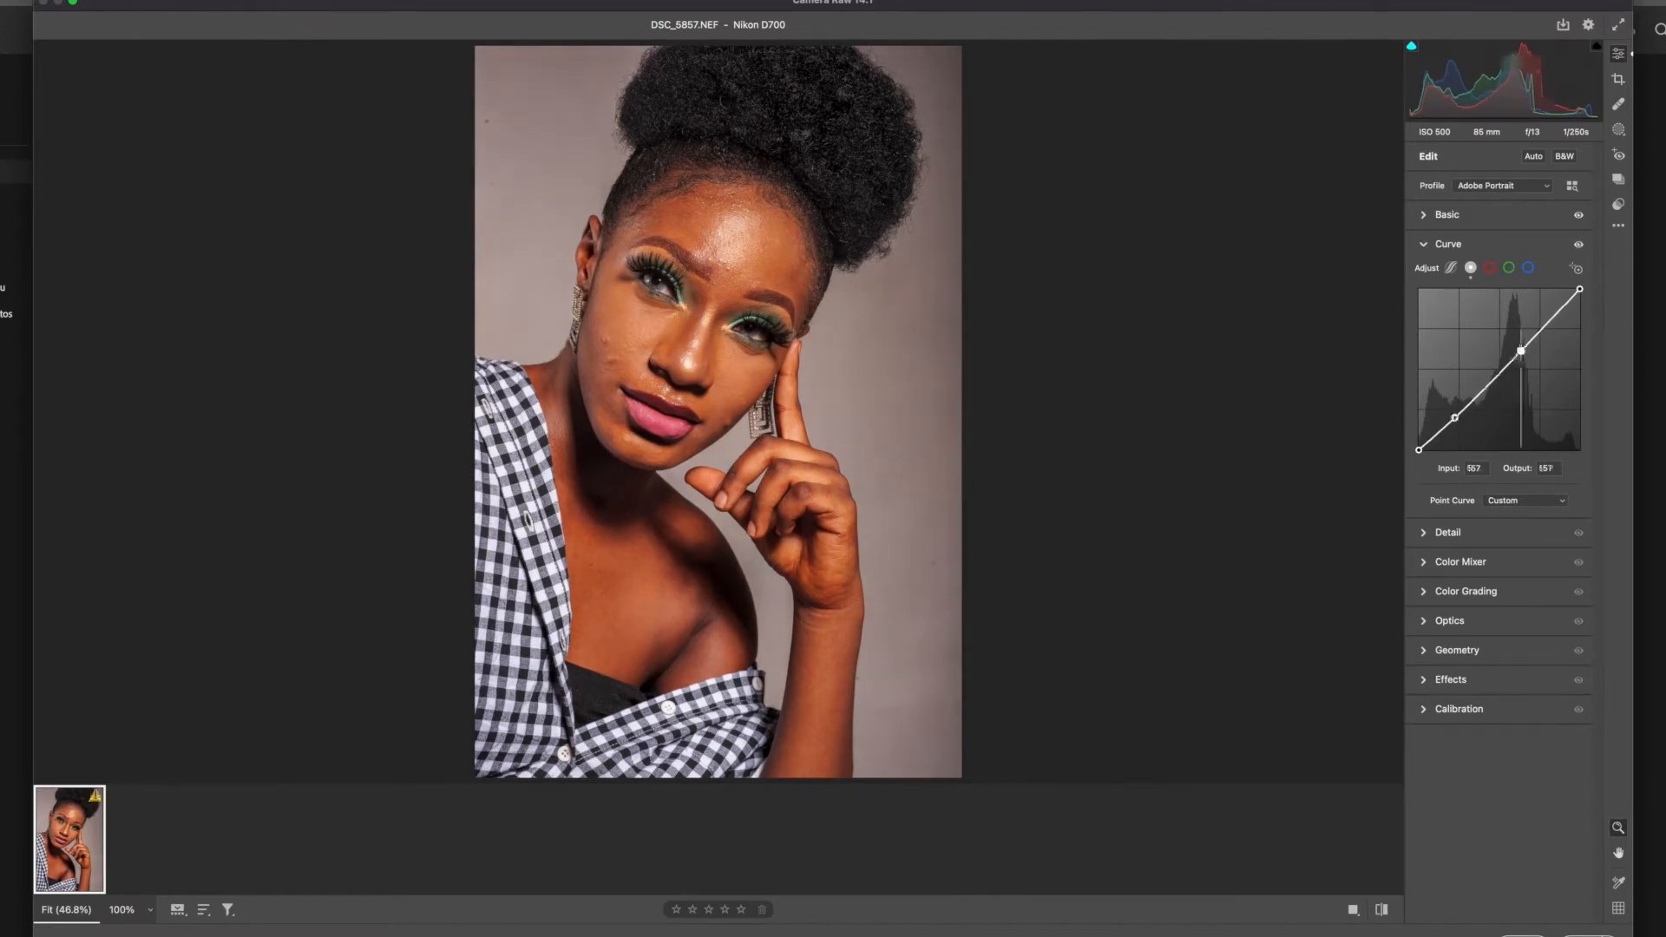
{"action": "left_click_drag", "start_coordinate": [1521, 350], "coordinate": [1524, 353]}
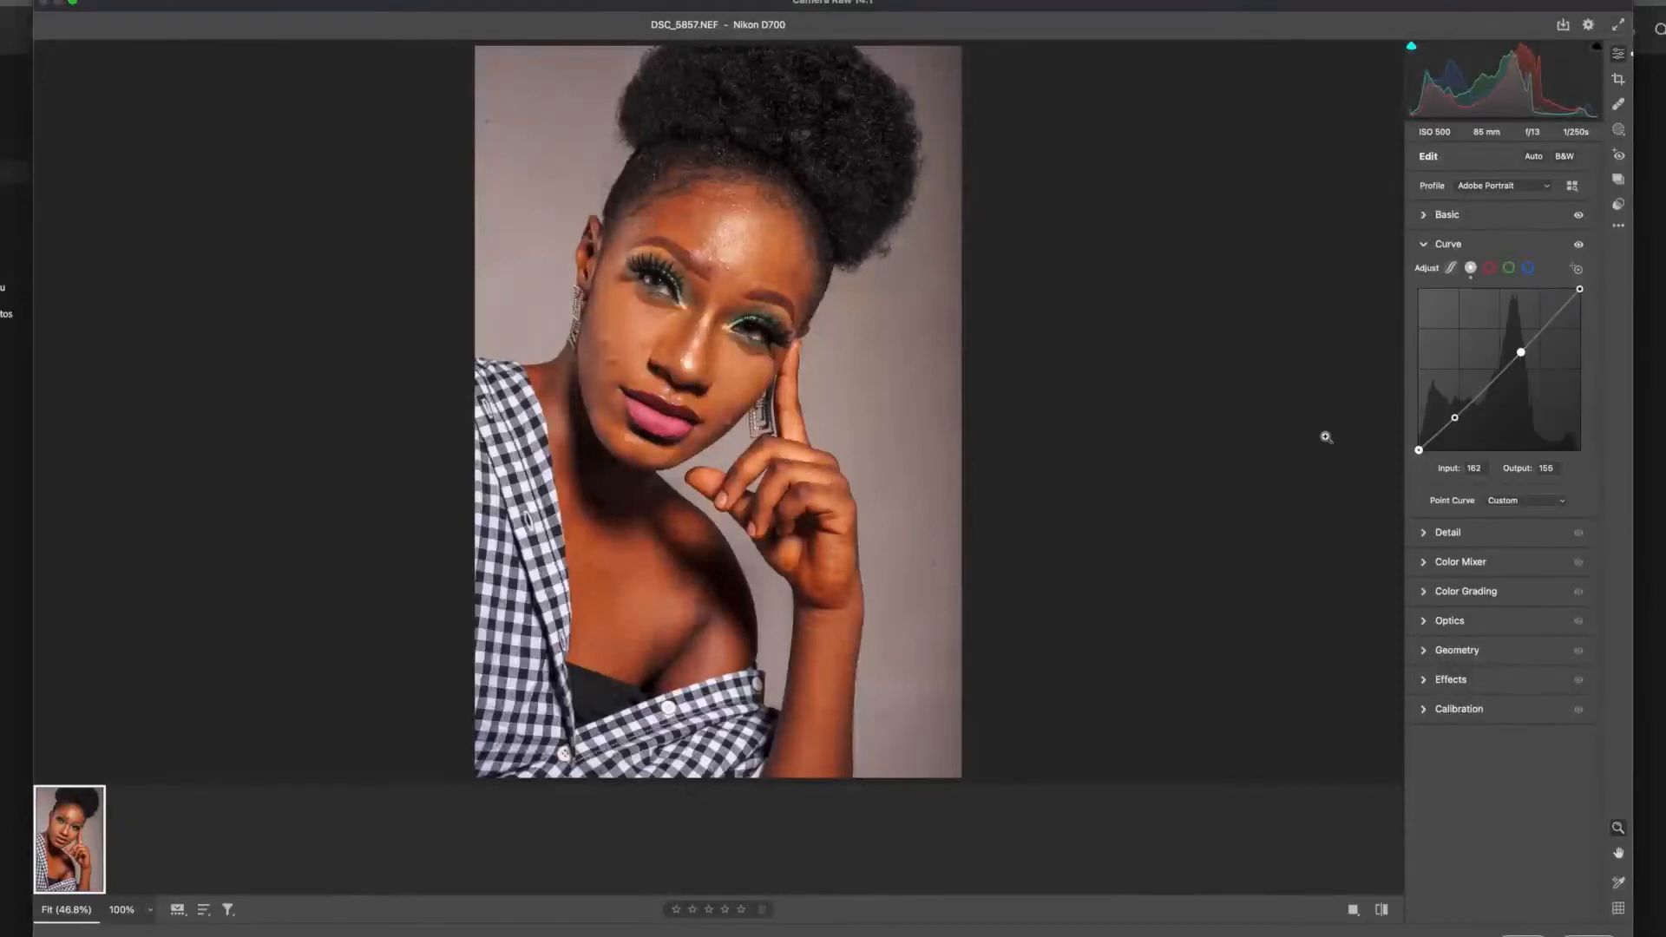
Enable chromatic aberration removal in the photo's optics corrections.
{"action": "left_click", "coordinate": [1424, 622]}
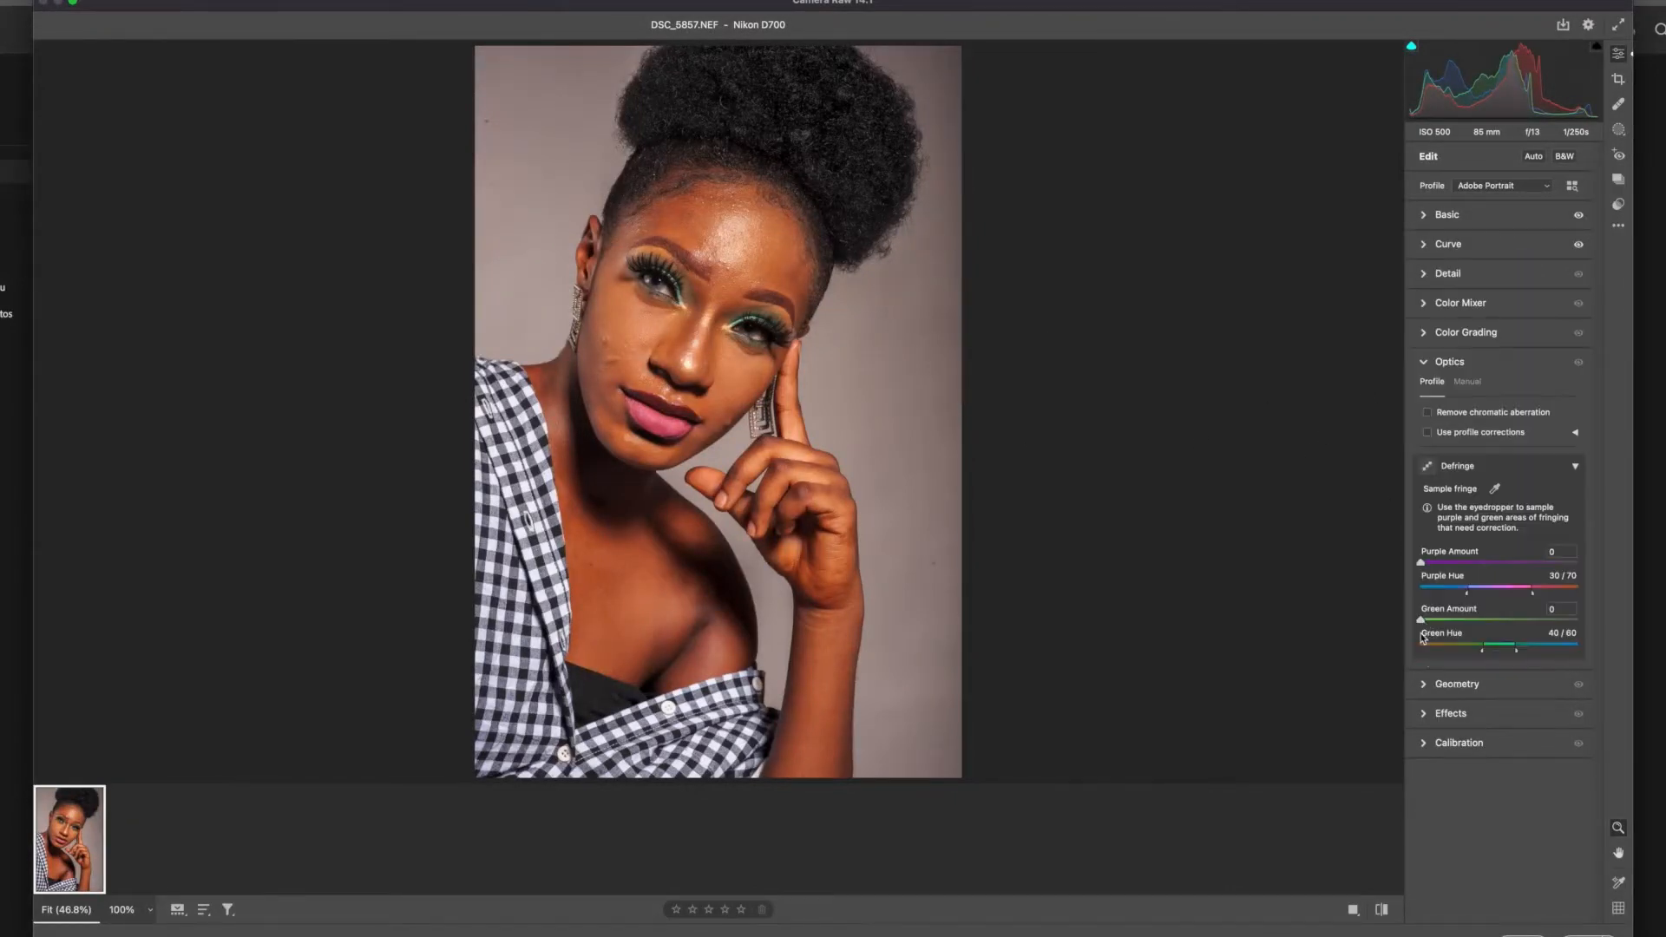
{"action": "left_click", "coordinate": [1430, 366]}
{"action": "left_click", "coordinate": [1424, 370]}
{"action": "left_click", "coordinate": [1428, 414]}
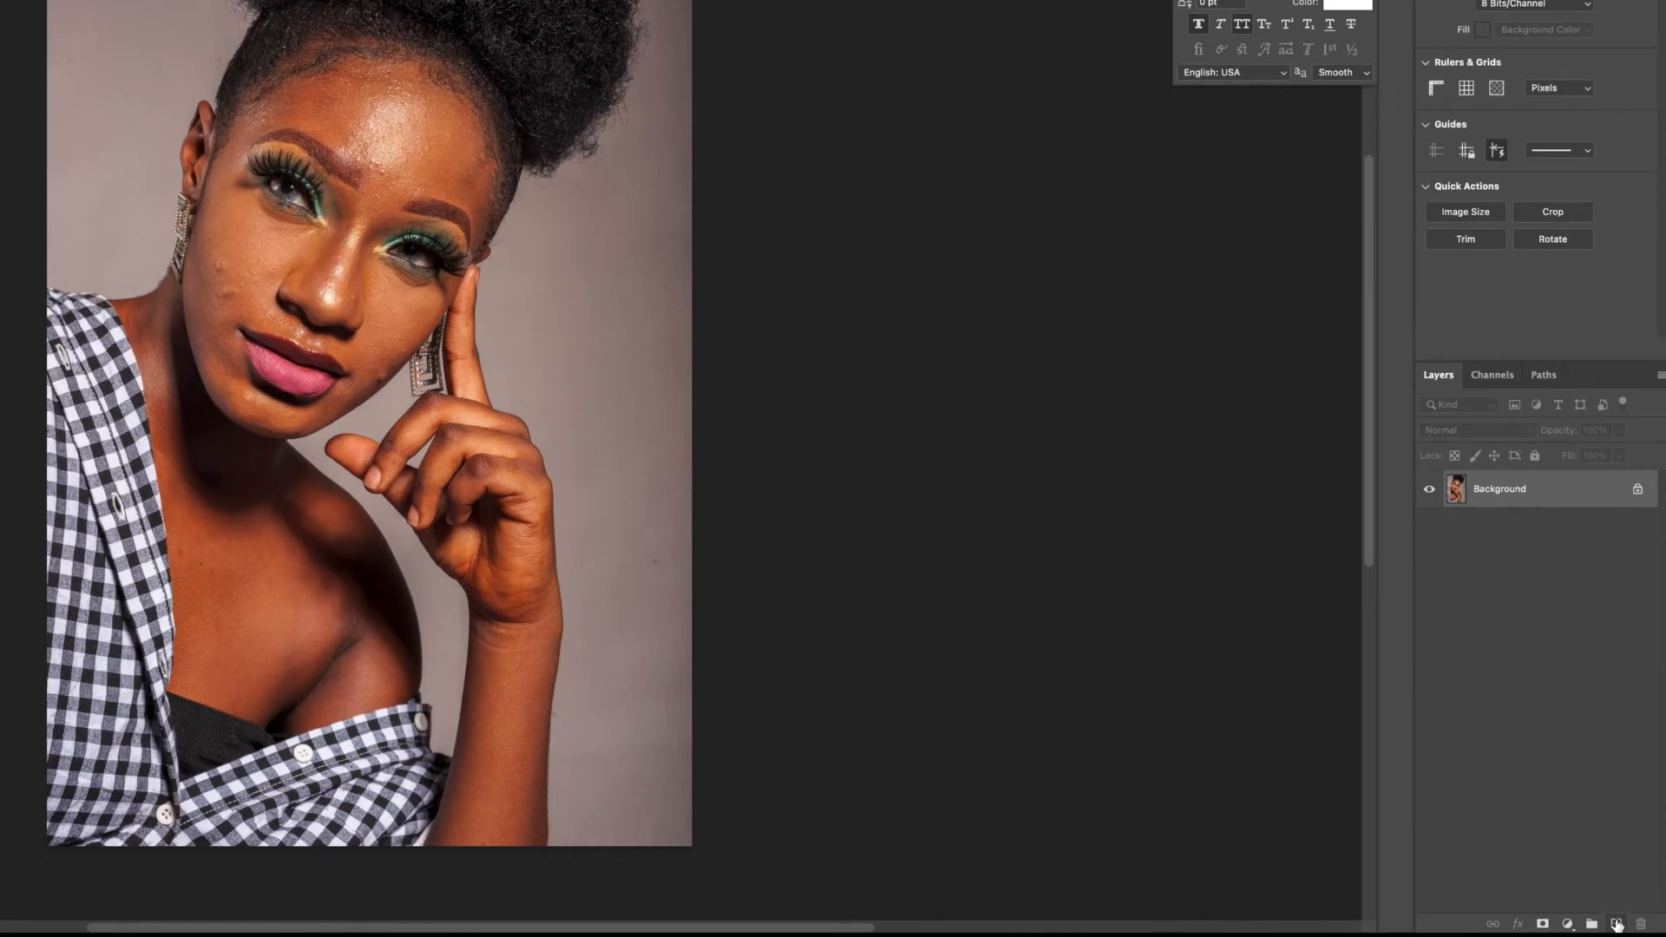
Add a new empty layer above the Background and name it Spot Removal.
{"action": "left_click", "coordinate": [1616, 926]}
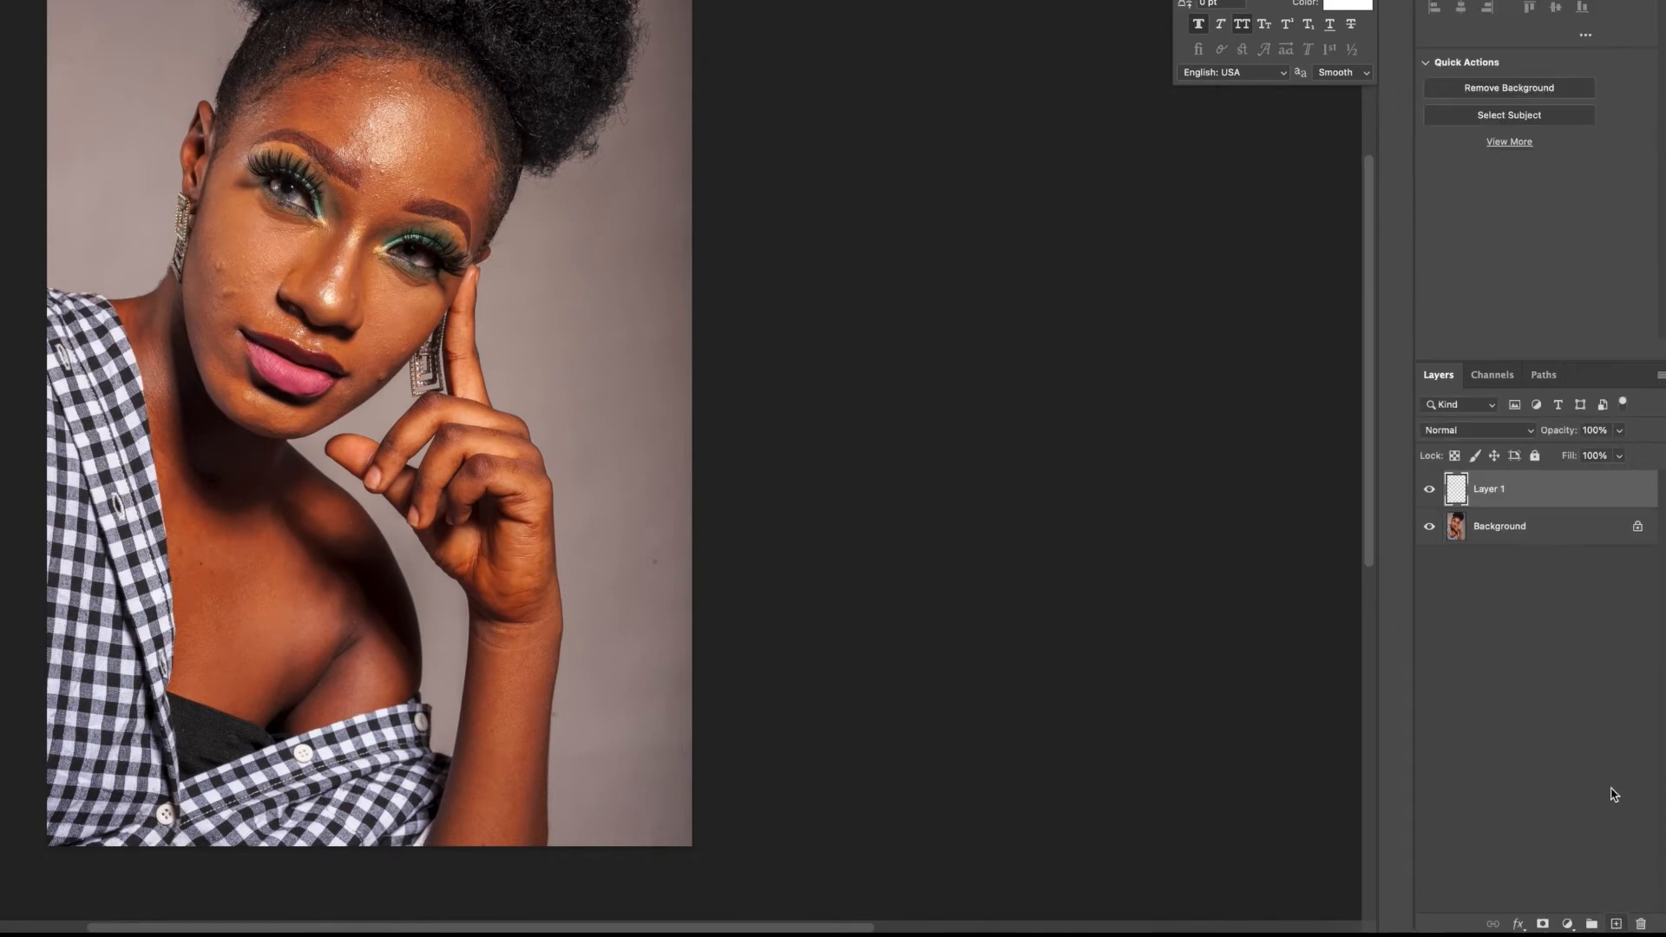
{"action": "double_click", "coordinate": [1493, 490]}
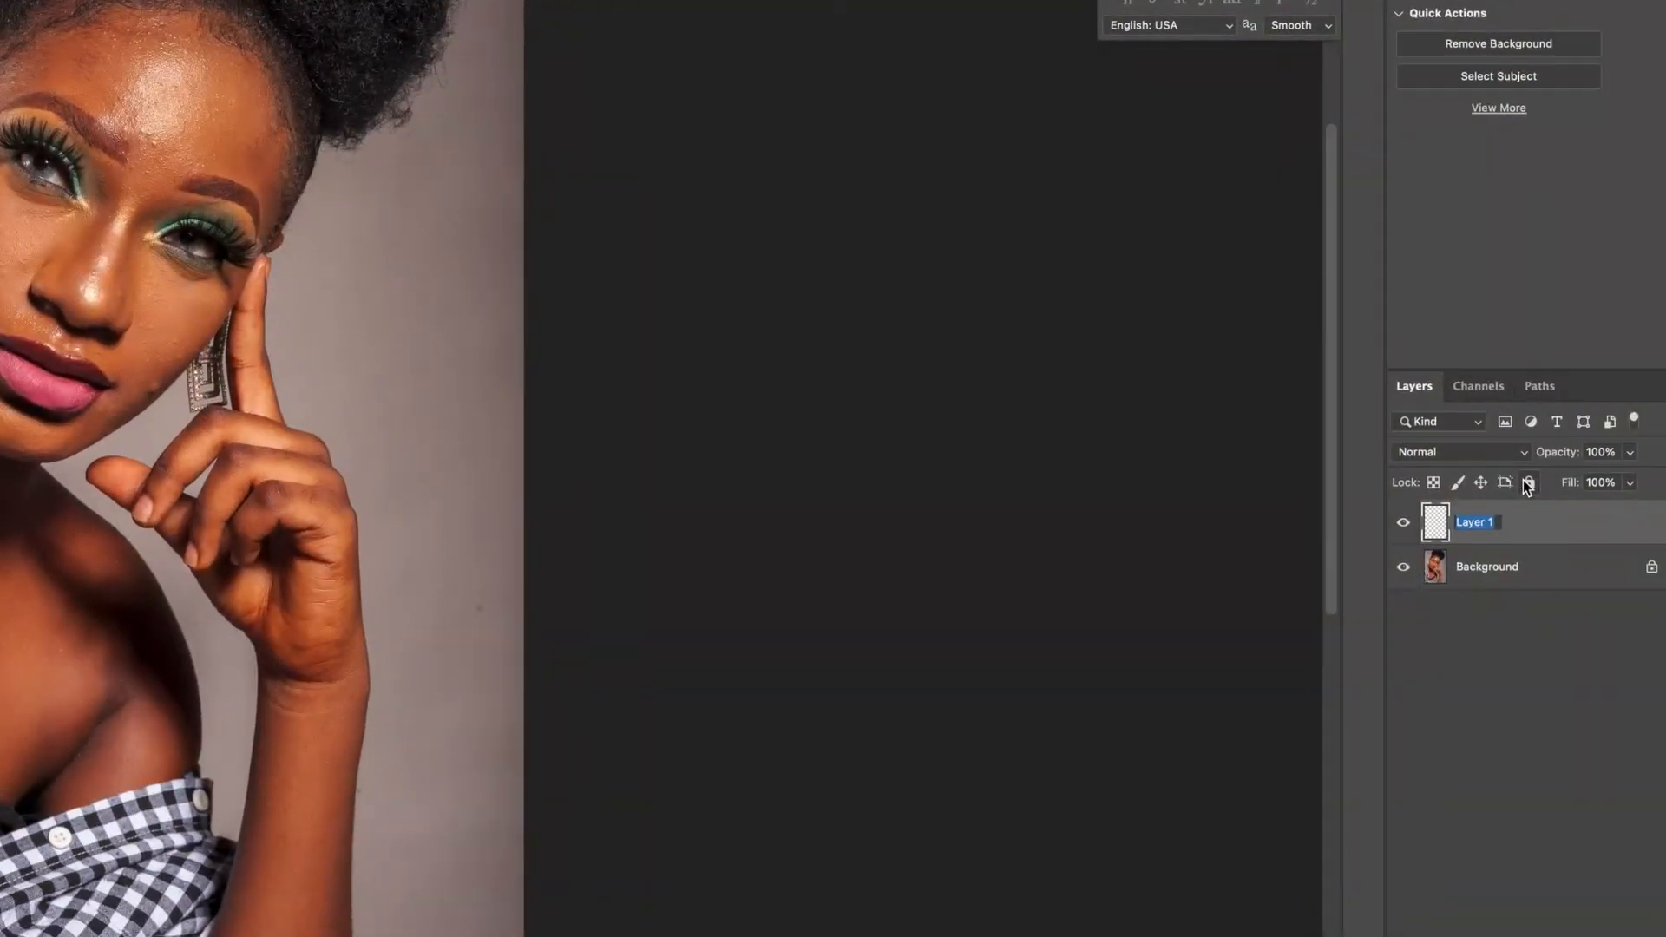
{"action": "type", "text": "Spot Removal"}
{"action": "key", "text": "Return"}
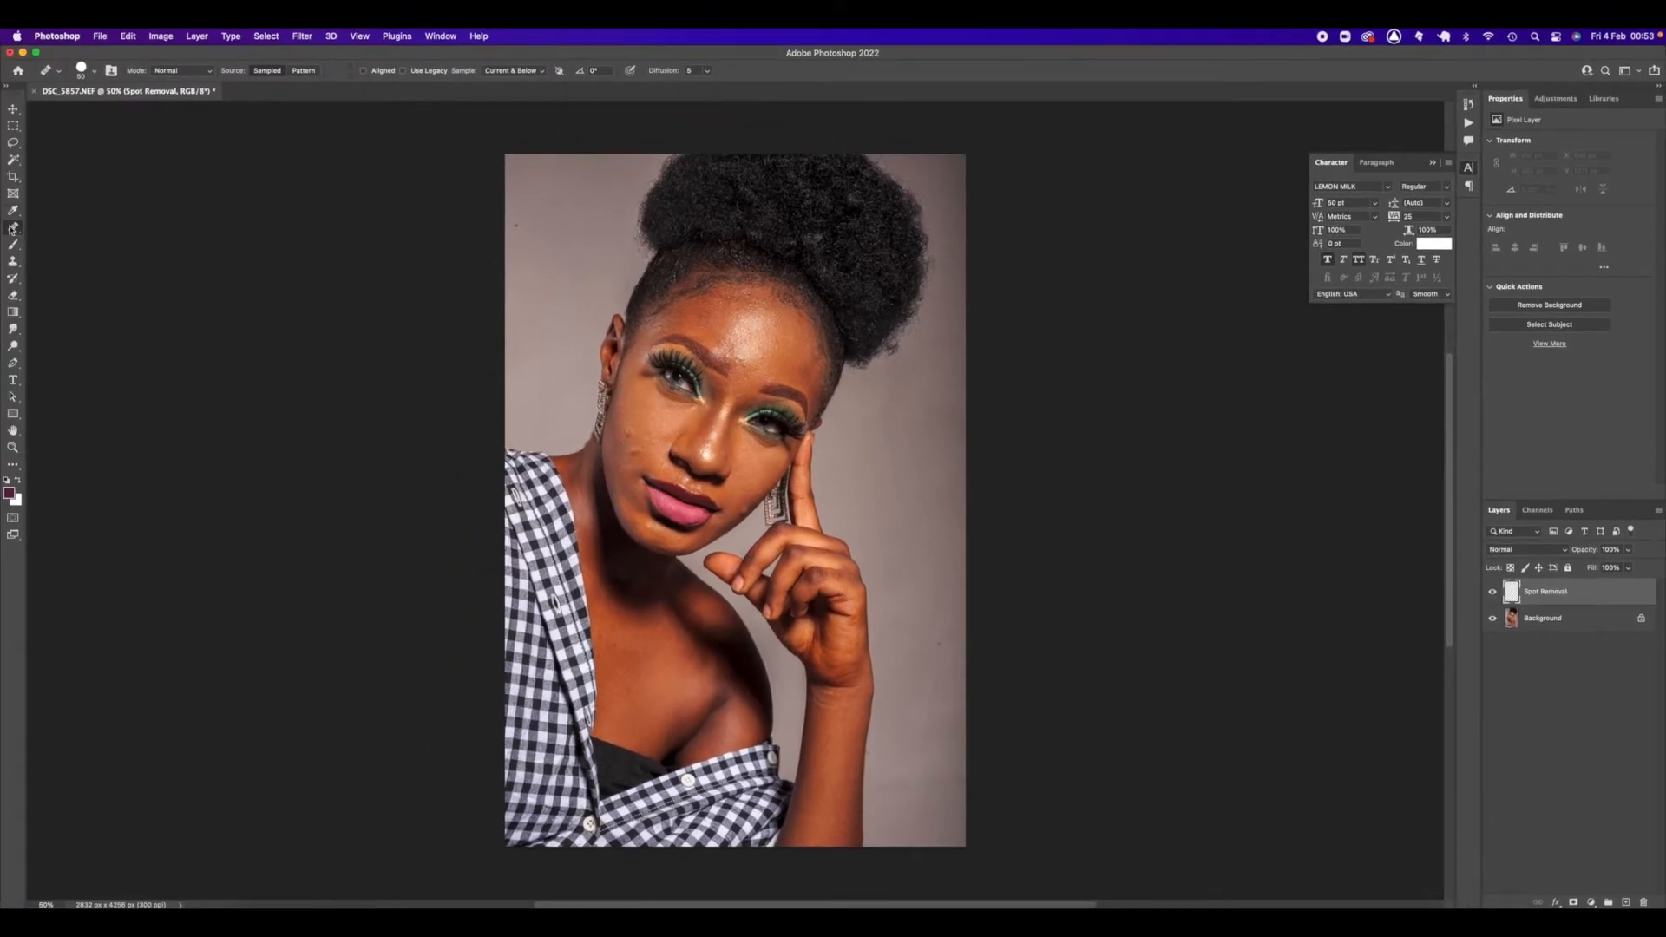
Choose the Healing Brush tool and have it sample from Current & Below.
{"action": "left_click", "coordinate": [12, 227]}
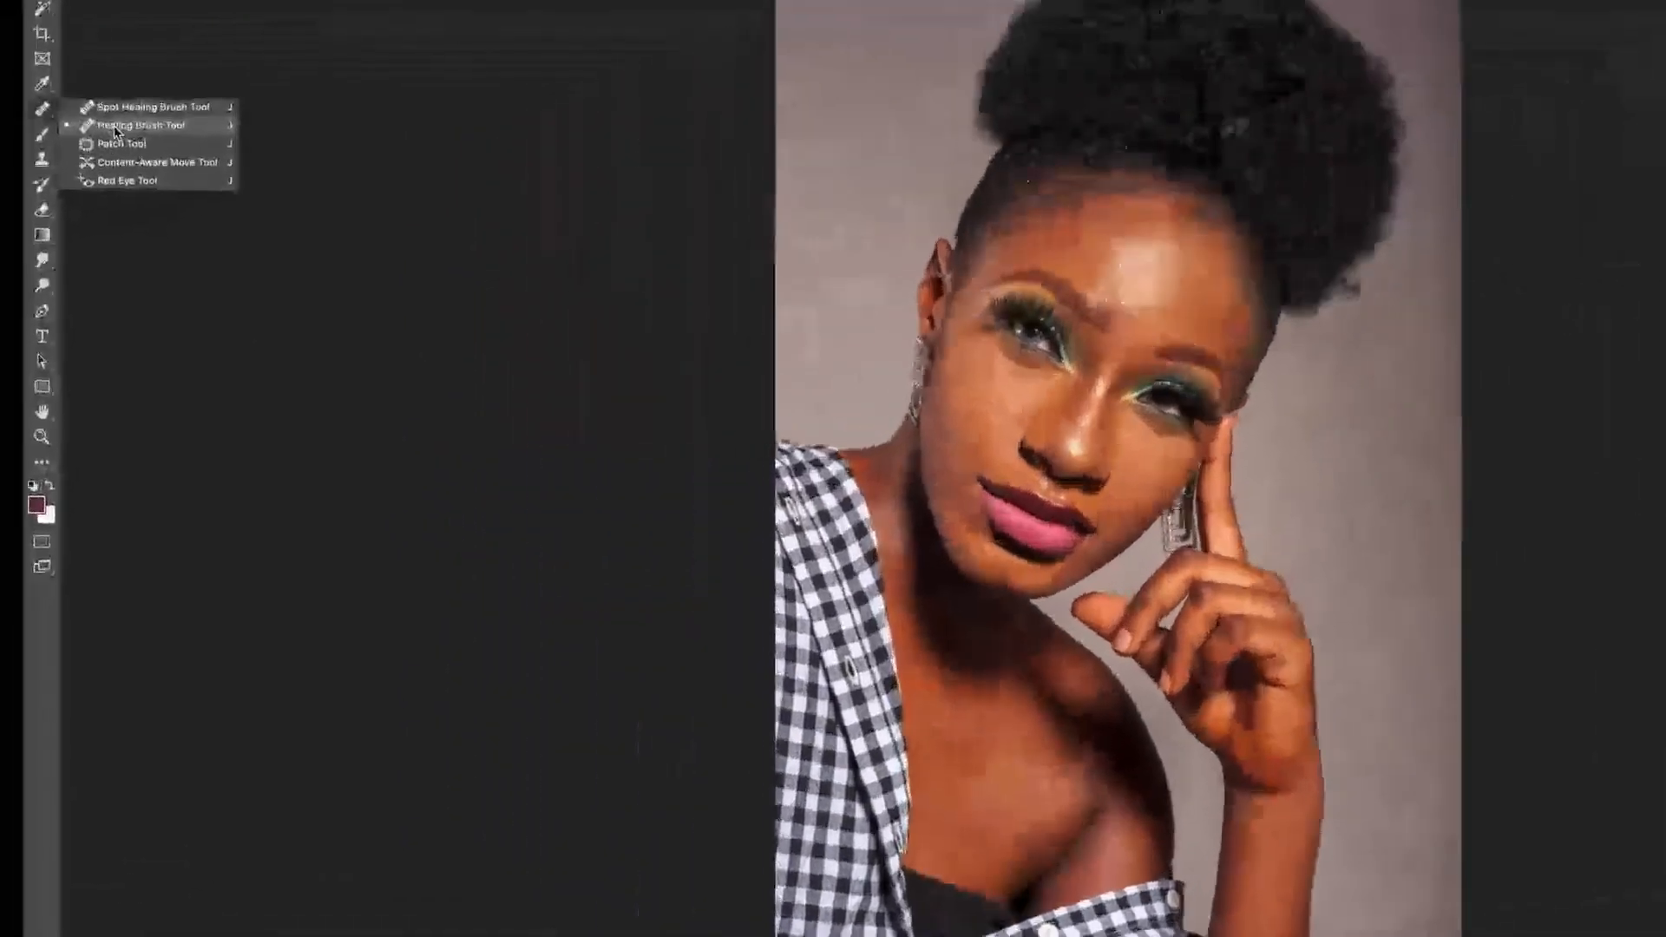
{"action": "left_click", "coordinate": [62, 240]}
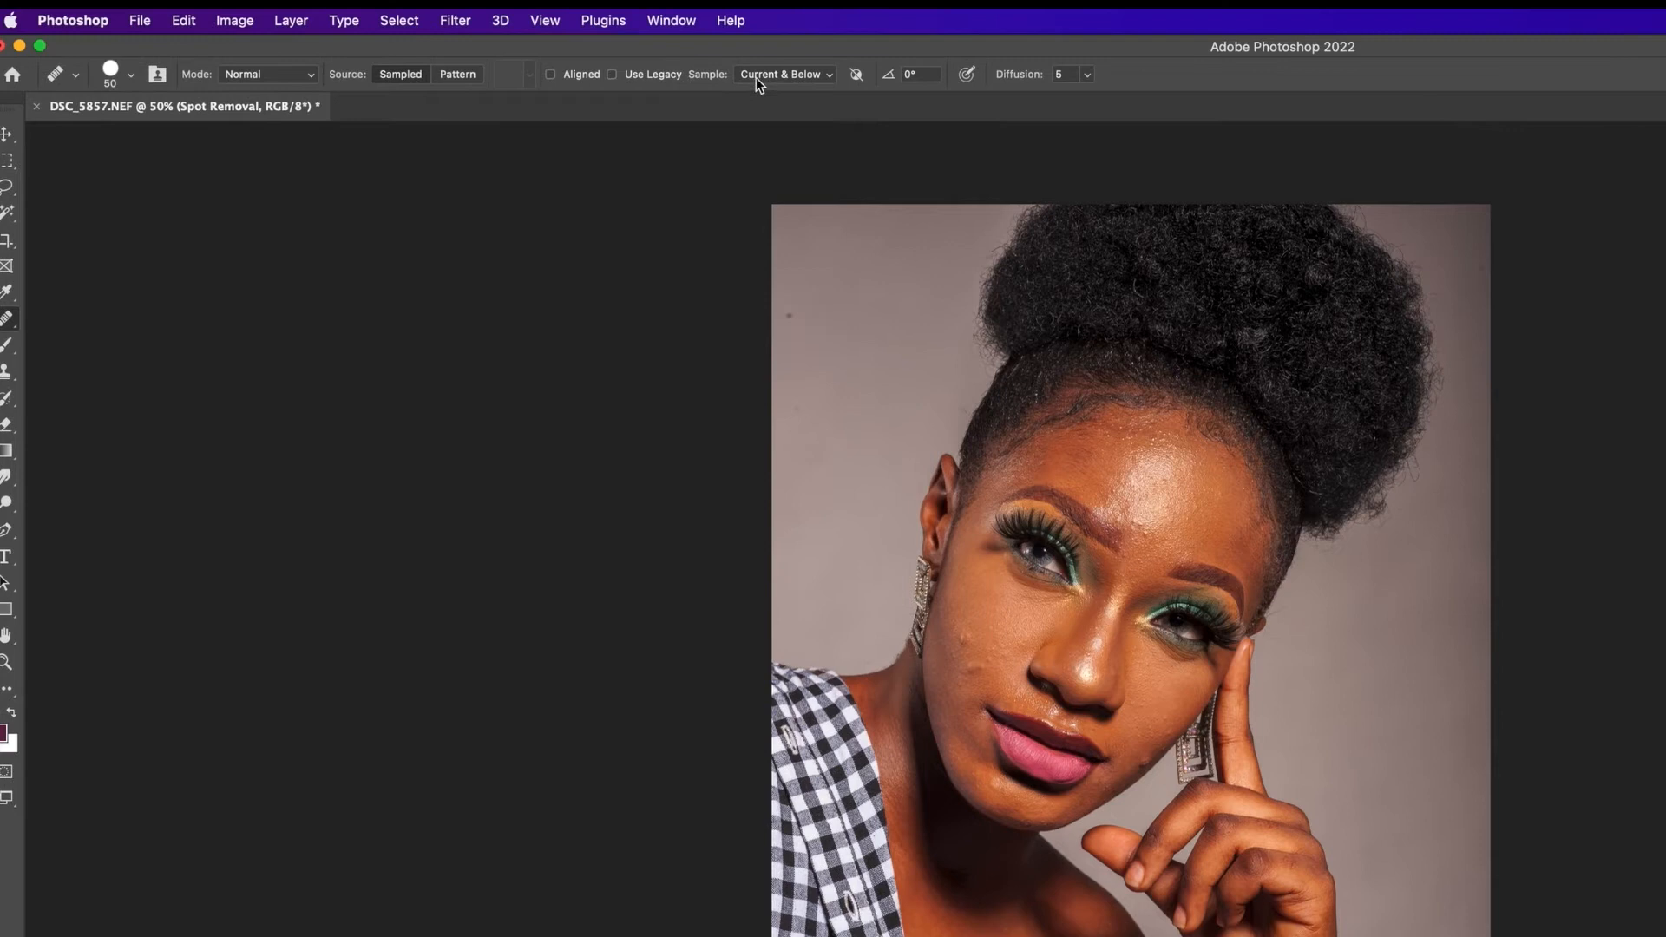
{"action": "left_click", "coordinate": [769, 80]}
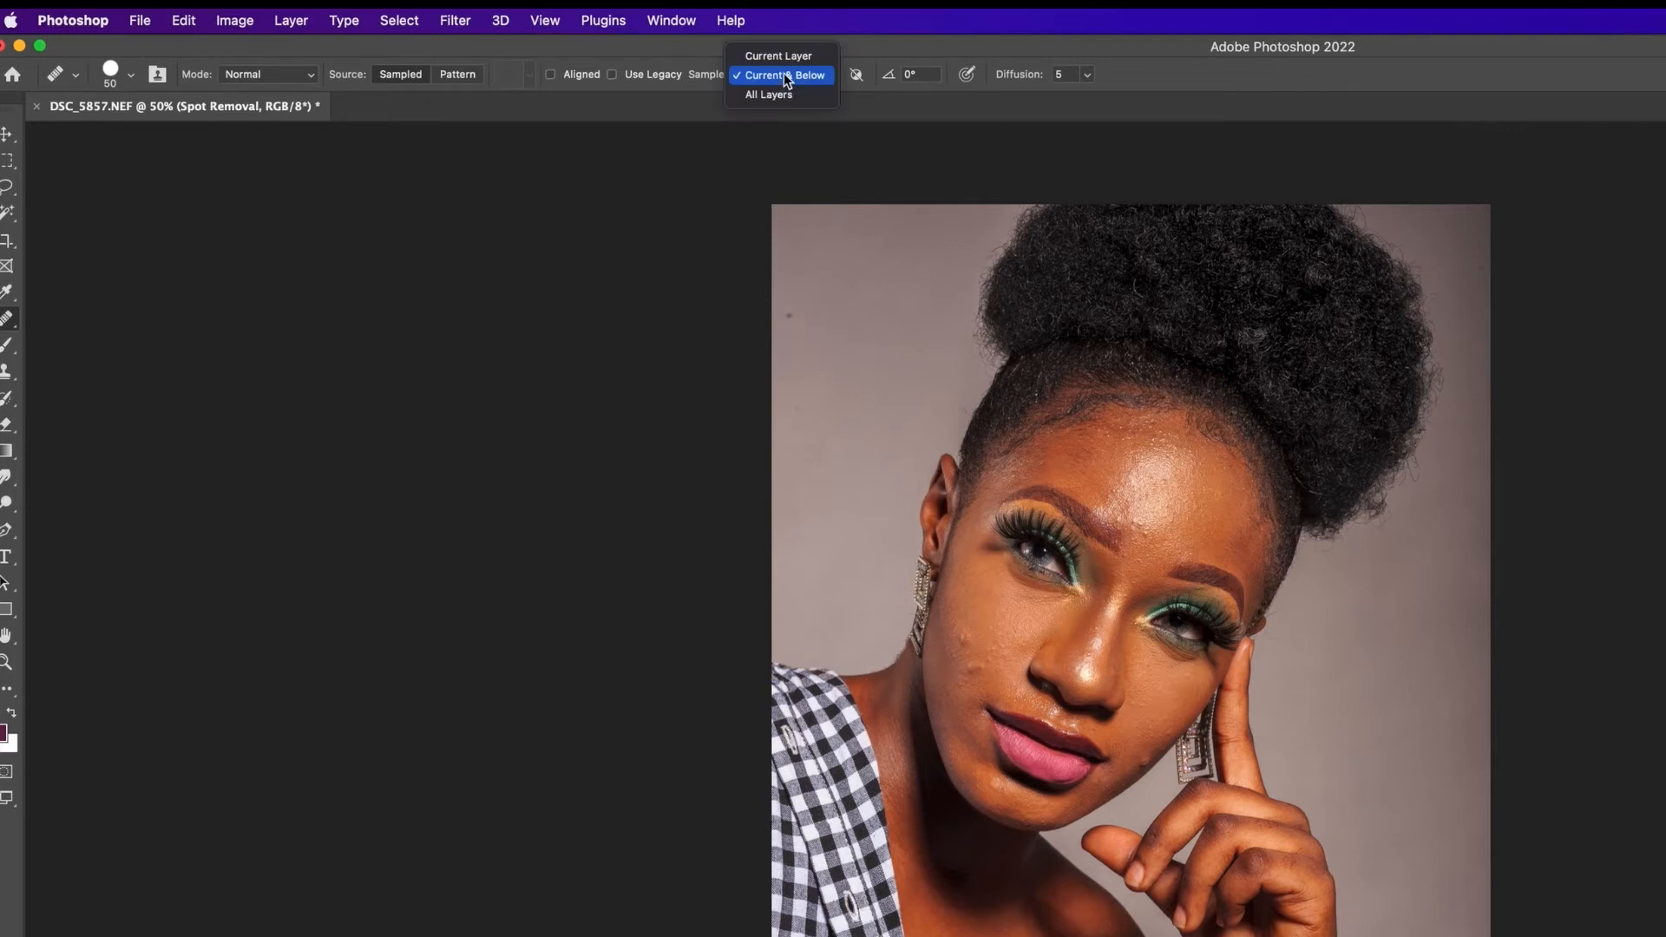
{"action": "left_click", "coordinate": [783, 76]}
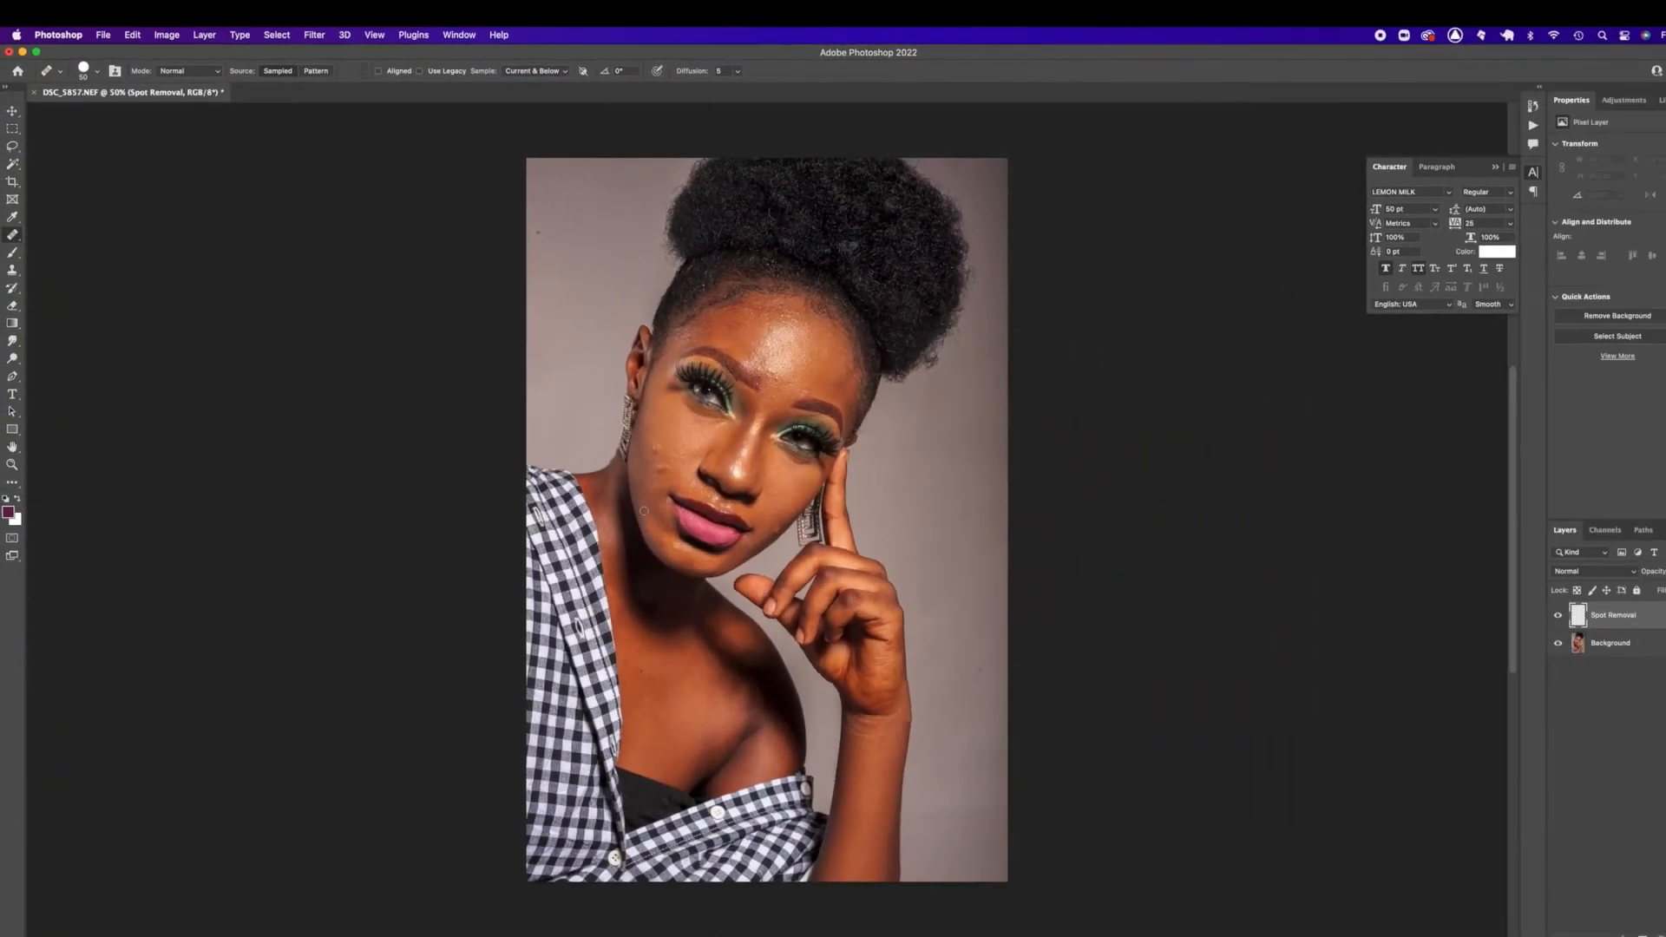
Heal the blemishes on the woman's cheeks, chin, forehead and chest on the Spot Removal layer.
{"action": "key", "text": "super+0"}
{"action": "key", "text": "super+1"}
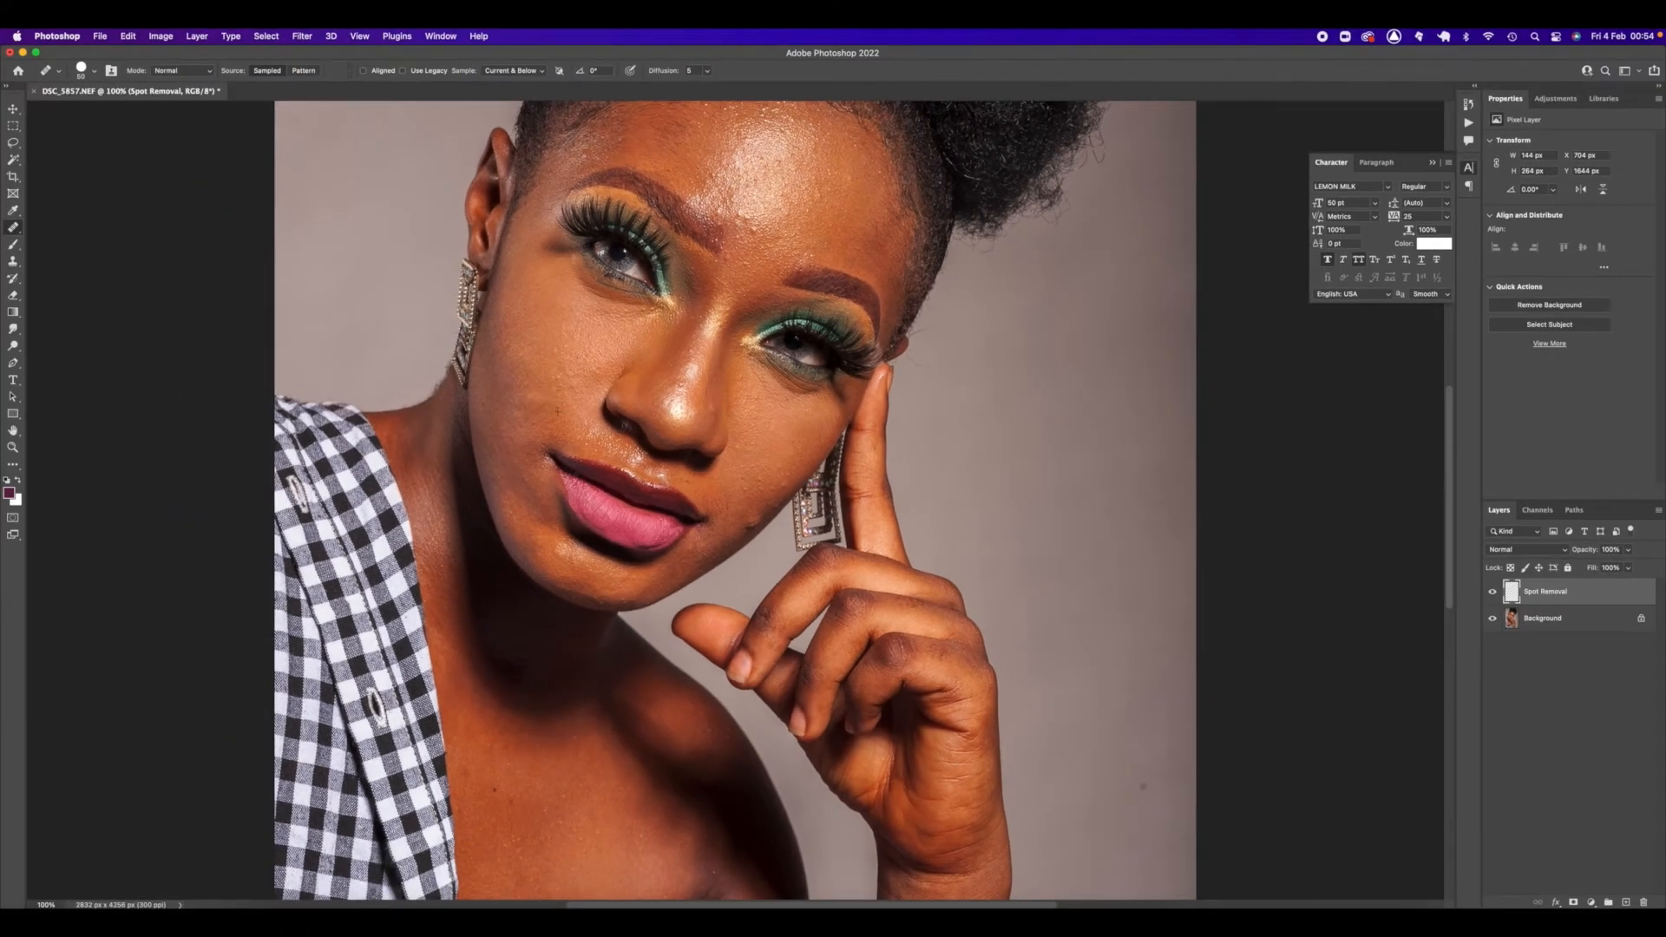
{"action": "left_click", "coordinate": [562, 407]}
{"action": "left_click", "coordinate": [730, 501]}
{"action": "left_click", "coordinate": [745, 476]}
{"action": "left_click", "coordinate": [749, 524]}
{"action": "left_click", "coordinate": [758, 460]}
{"action": "left_click", "coordinate": [757, 271]}
{"action": "left_click", "coordinate": [738, 272]}
{"action": "left_click", "coordinate": [757, 214]}
{"action": "left_click", "coordinate": [496, 816]}
{"action": "left_click", "coordinate": [477, 821]}
{"action": "key", "text": "super+minus"}
{"action": "key", "text": "super+minus"}
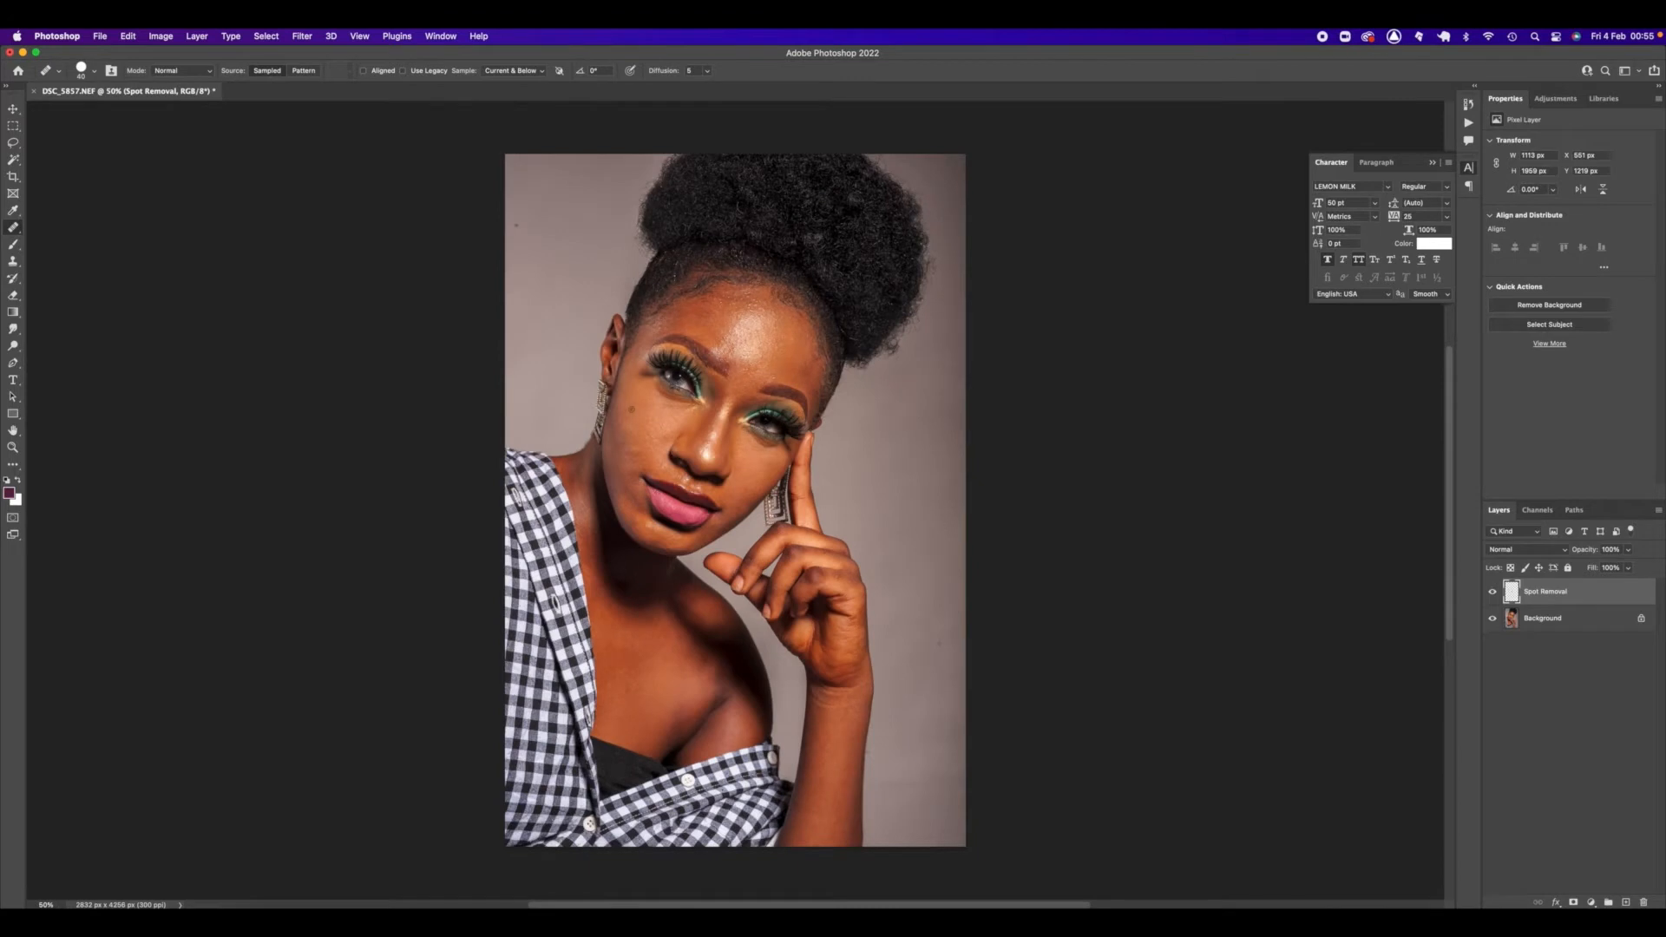
Toggle the Spot Removal layer's visibility to compare the skin before and after healing.
{"action": "left_click", "coordinate": [1492, 594]}
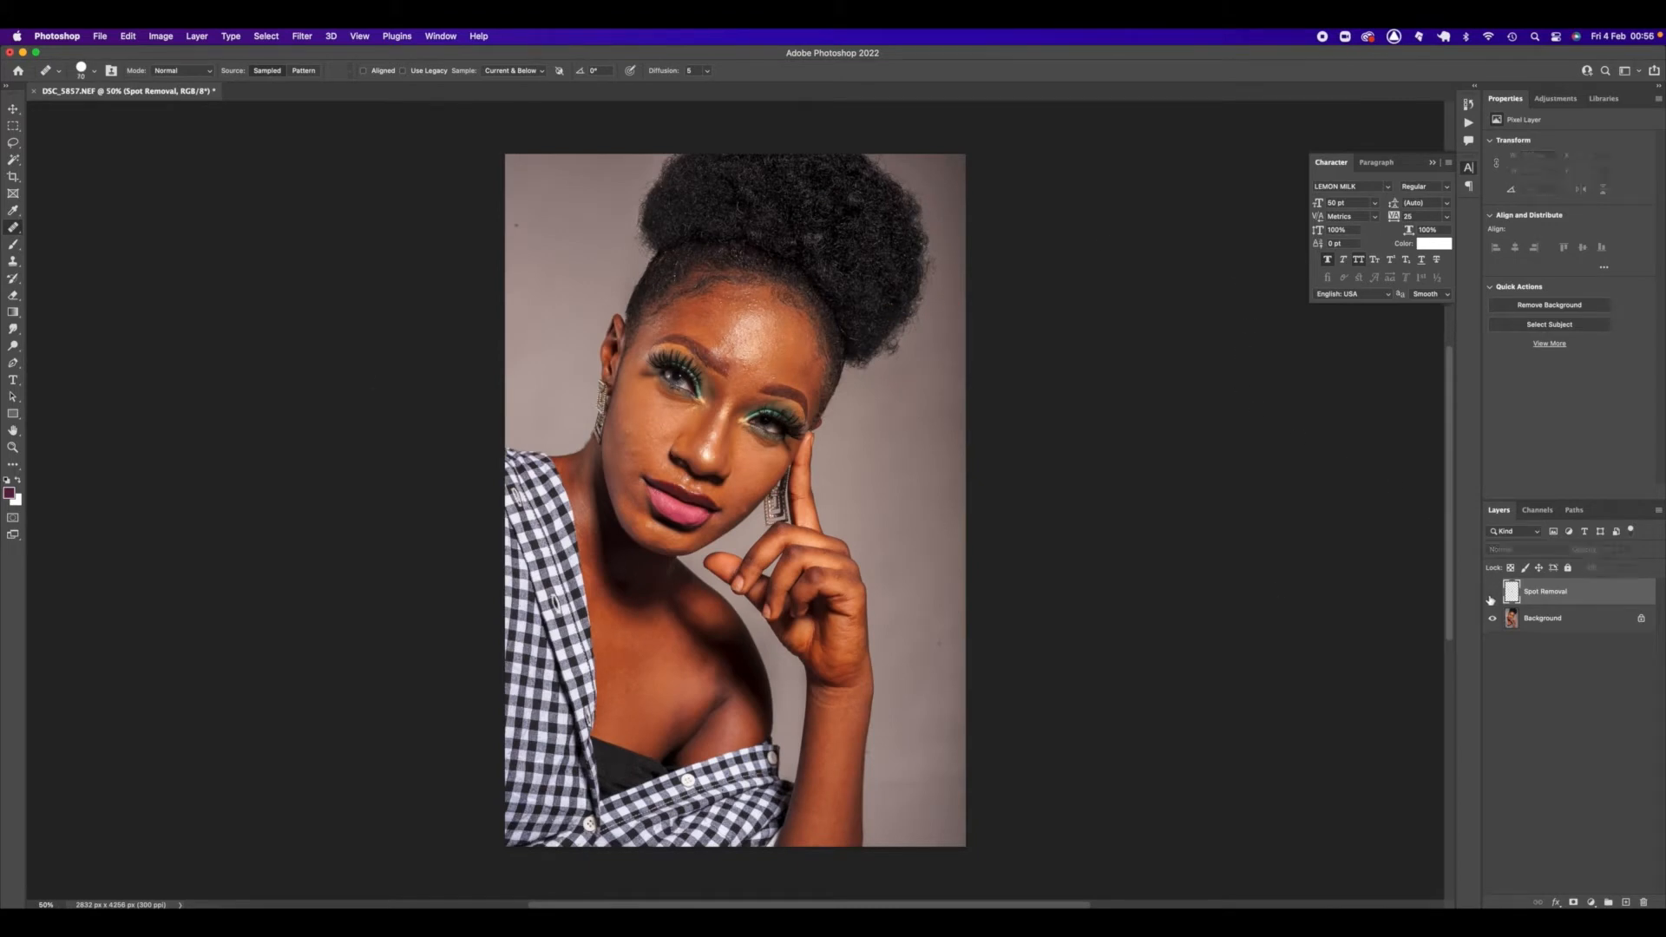
{"action": "left_click", "coordinate": [1493, 595]}
{"action": "left_click", "coordinate": [1493, 594]}
{"action": "left_click", "coordinate": [1494, 594]}
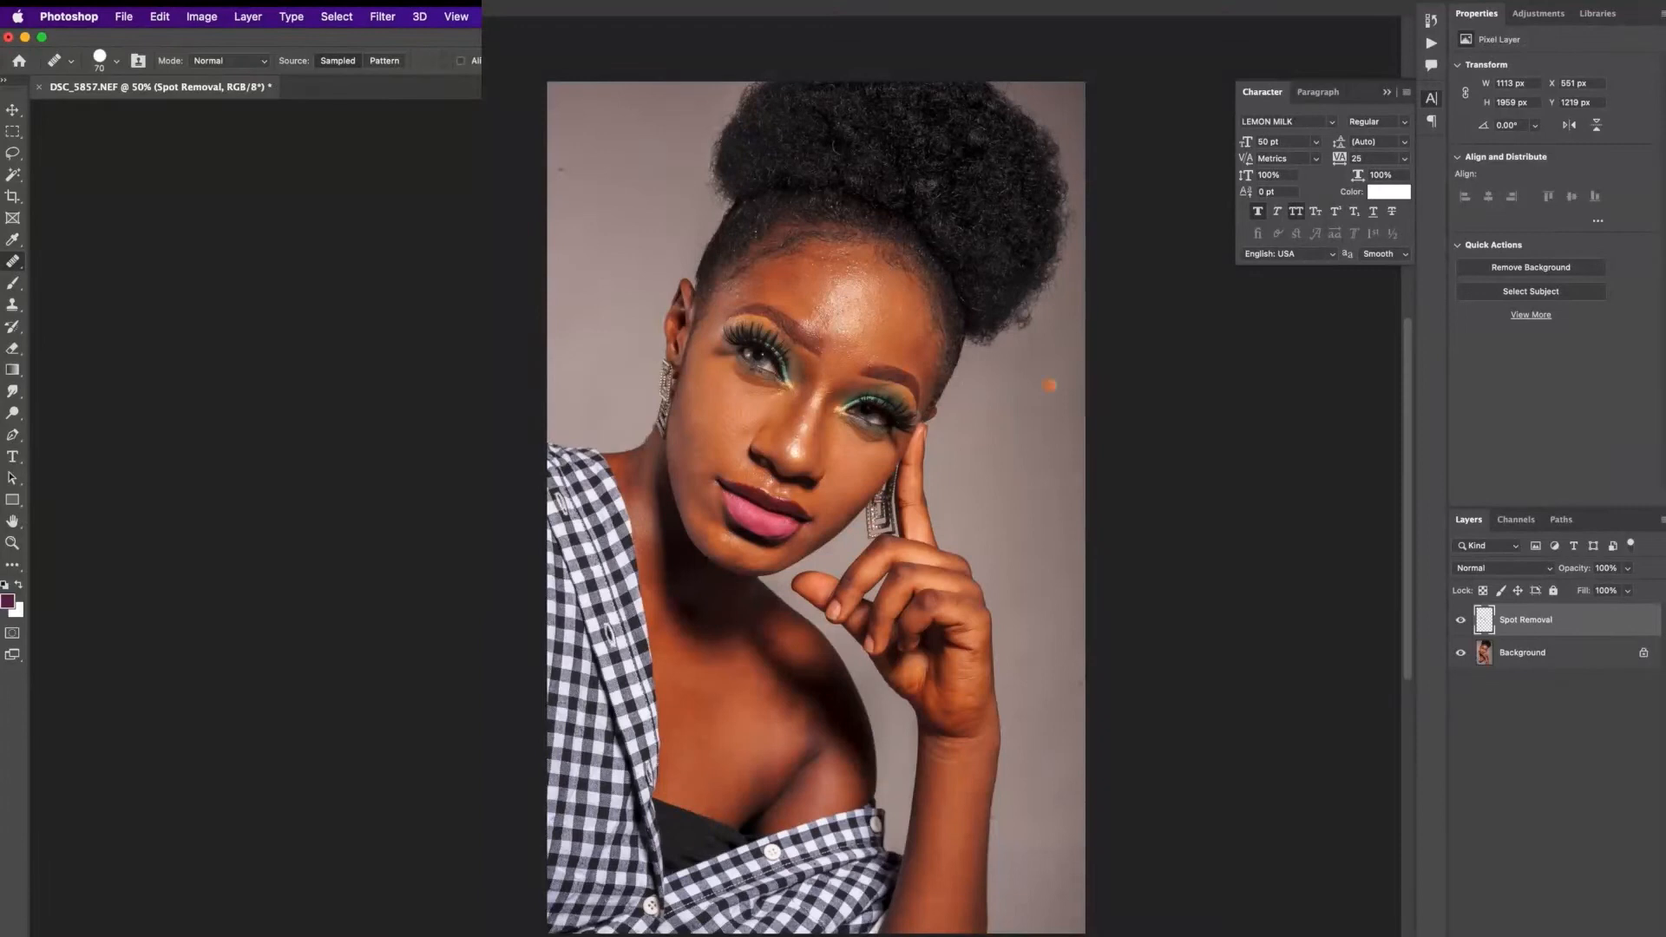
Duplicate the Background layer and merge the copy with the Spot Removal layer.
{"action": "left_click", "coordinate": [1524, 662]}
{"action": "key", "text": "super+j"}
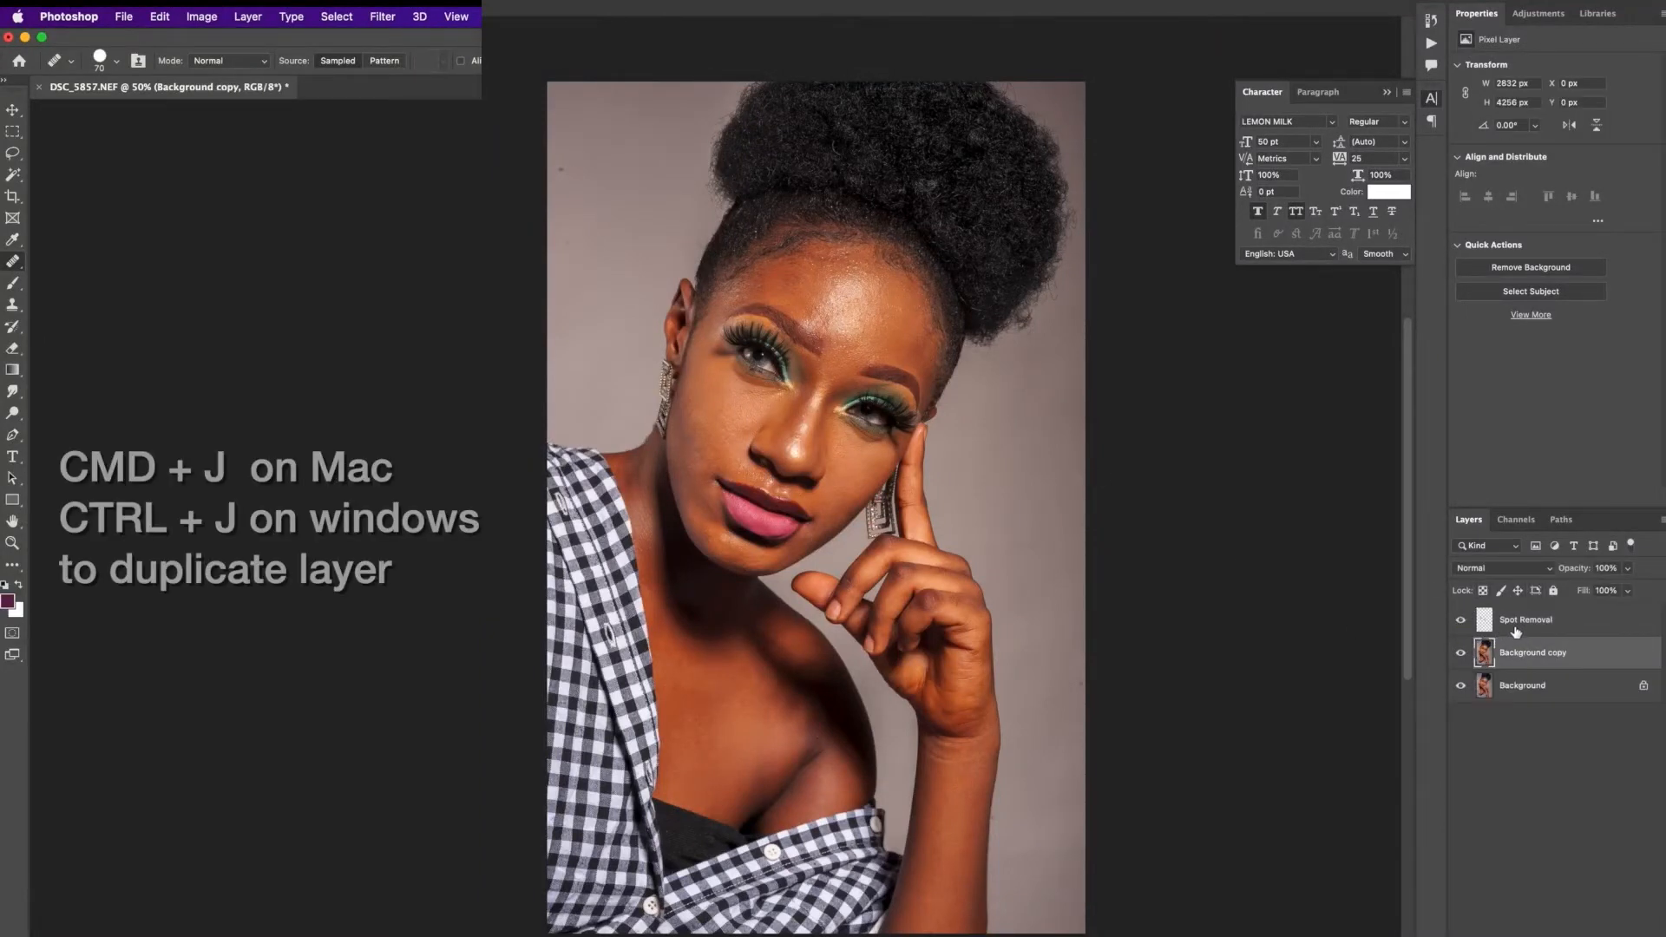
{"action": "left_click", "coordinate": [1517, 621], "text": "shift"}
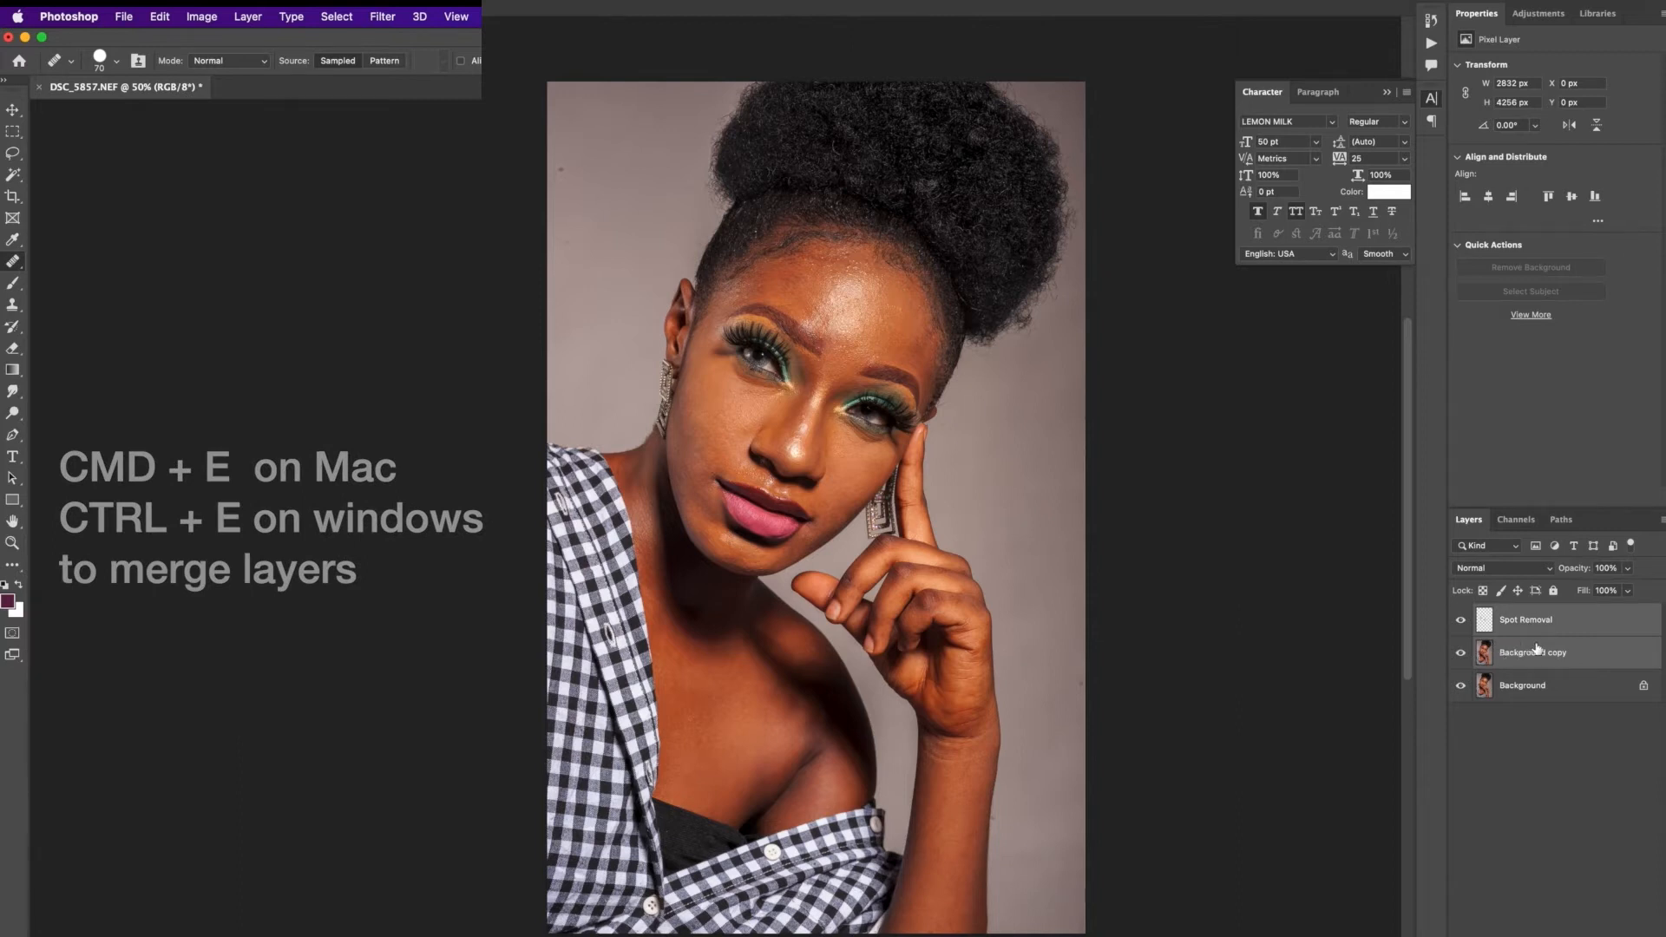
{"action": "key", "text": "super+e"}
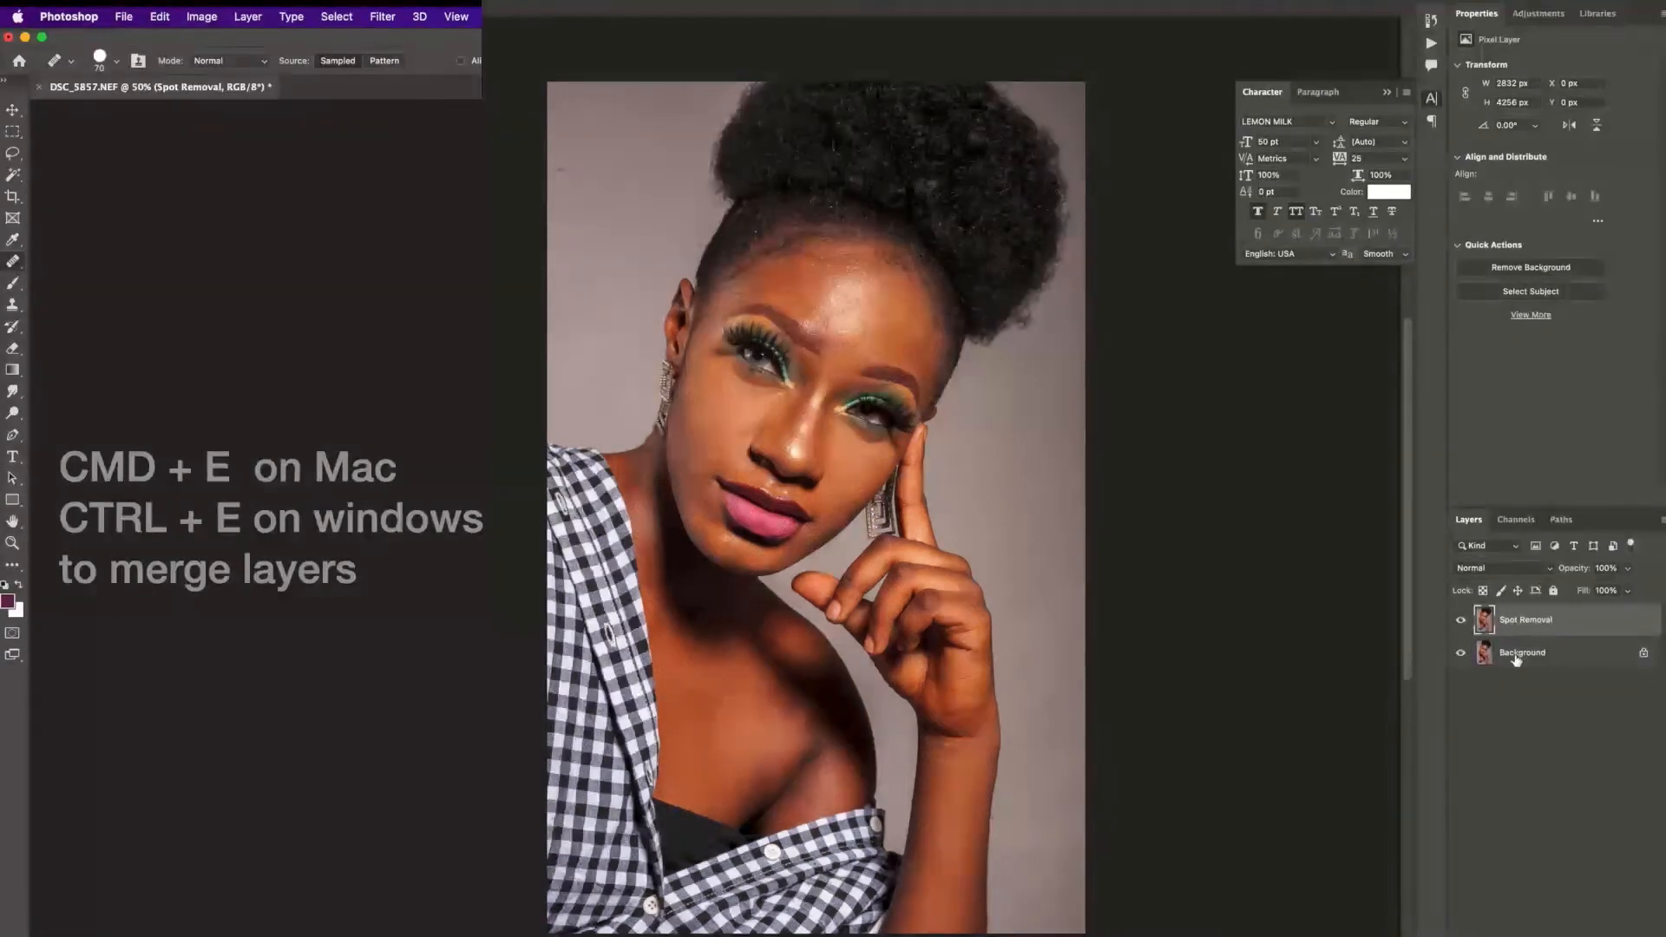
Convert the Background into a regular layer named Refence and compare it with the Spot Removal layer.
{"action": "double_click", "coordinate": [1516, 656]}
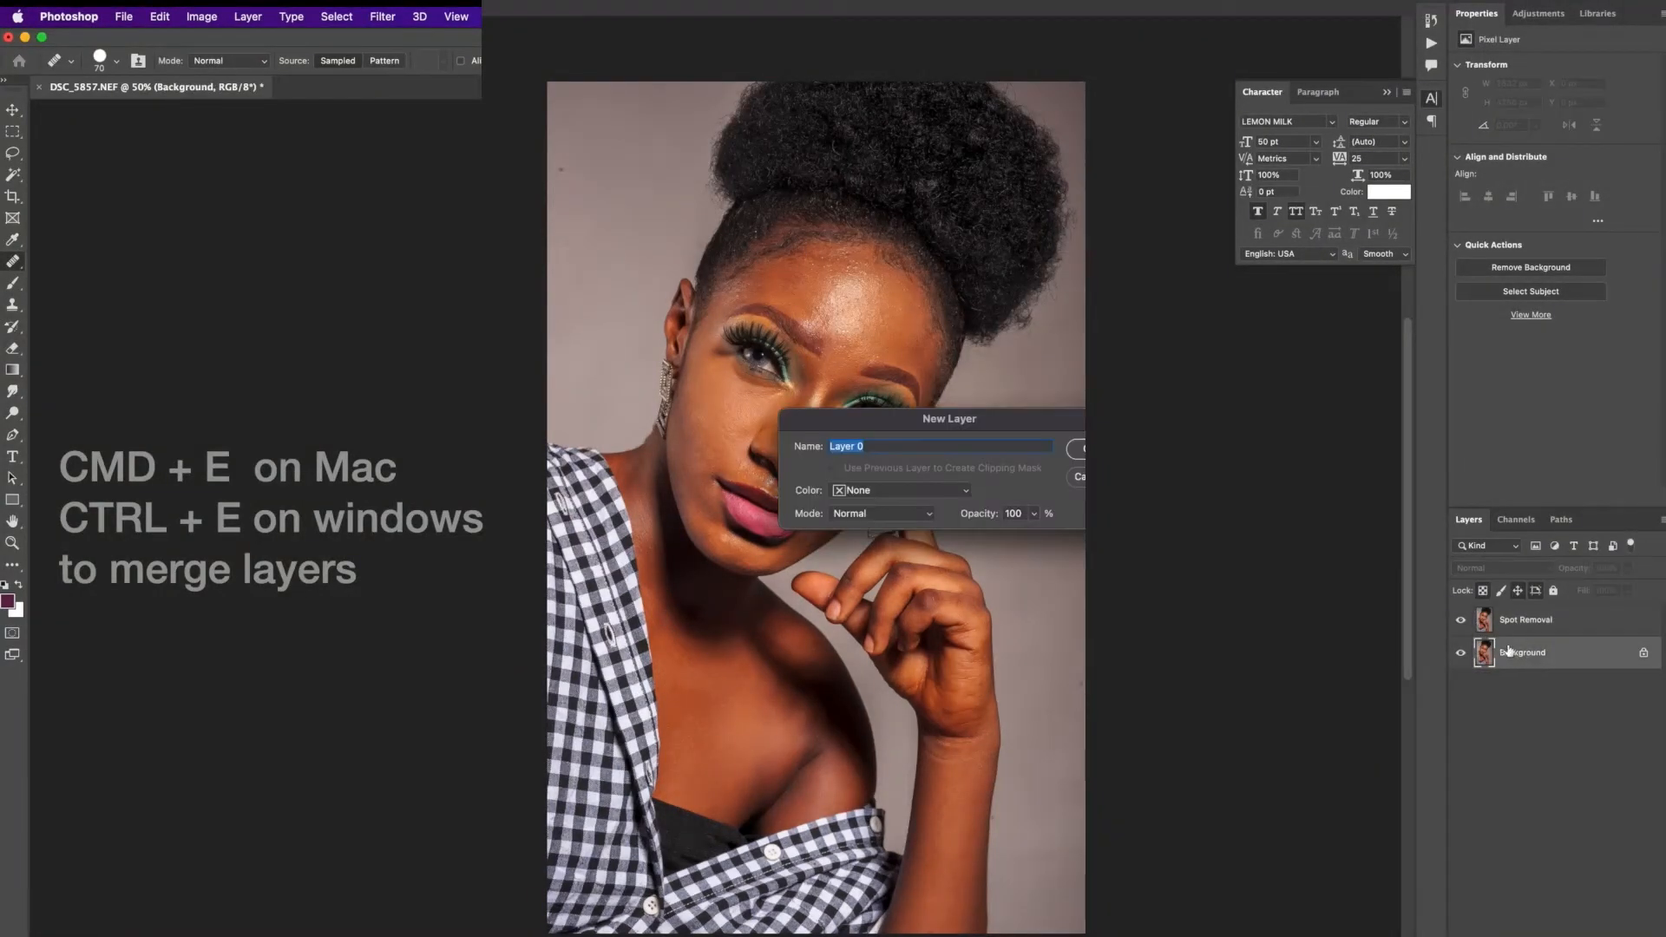
{"action": "type", "text": "Refenc"}
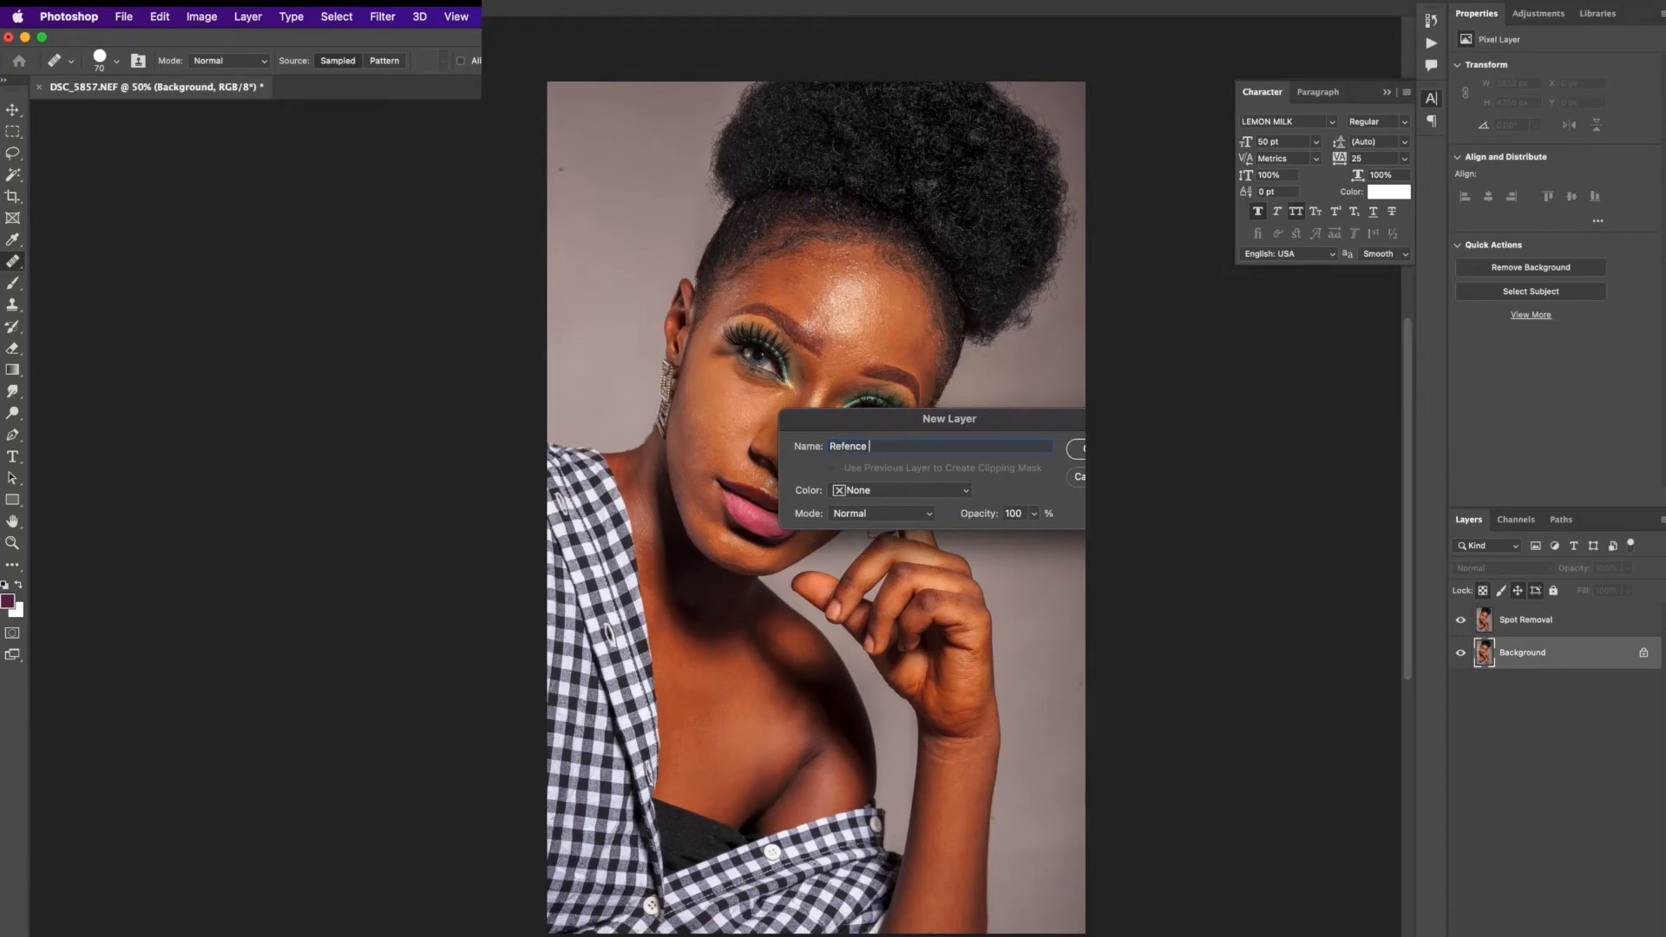
{"action": "type", "text": "e"}
{"action": "key", "text": "Return"}
{"action": "left_click", "coordinate": [1462, 620]}
{"action": "left_click", "coordinate": [1462, 621]}
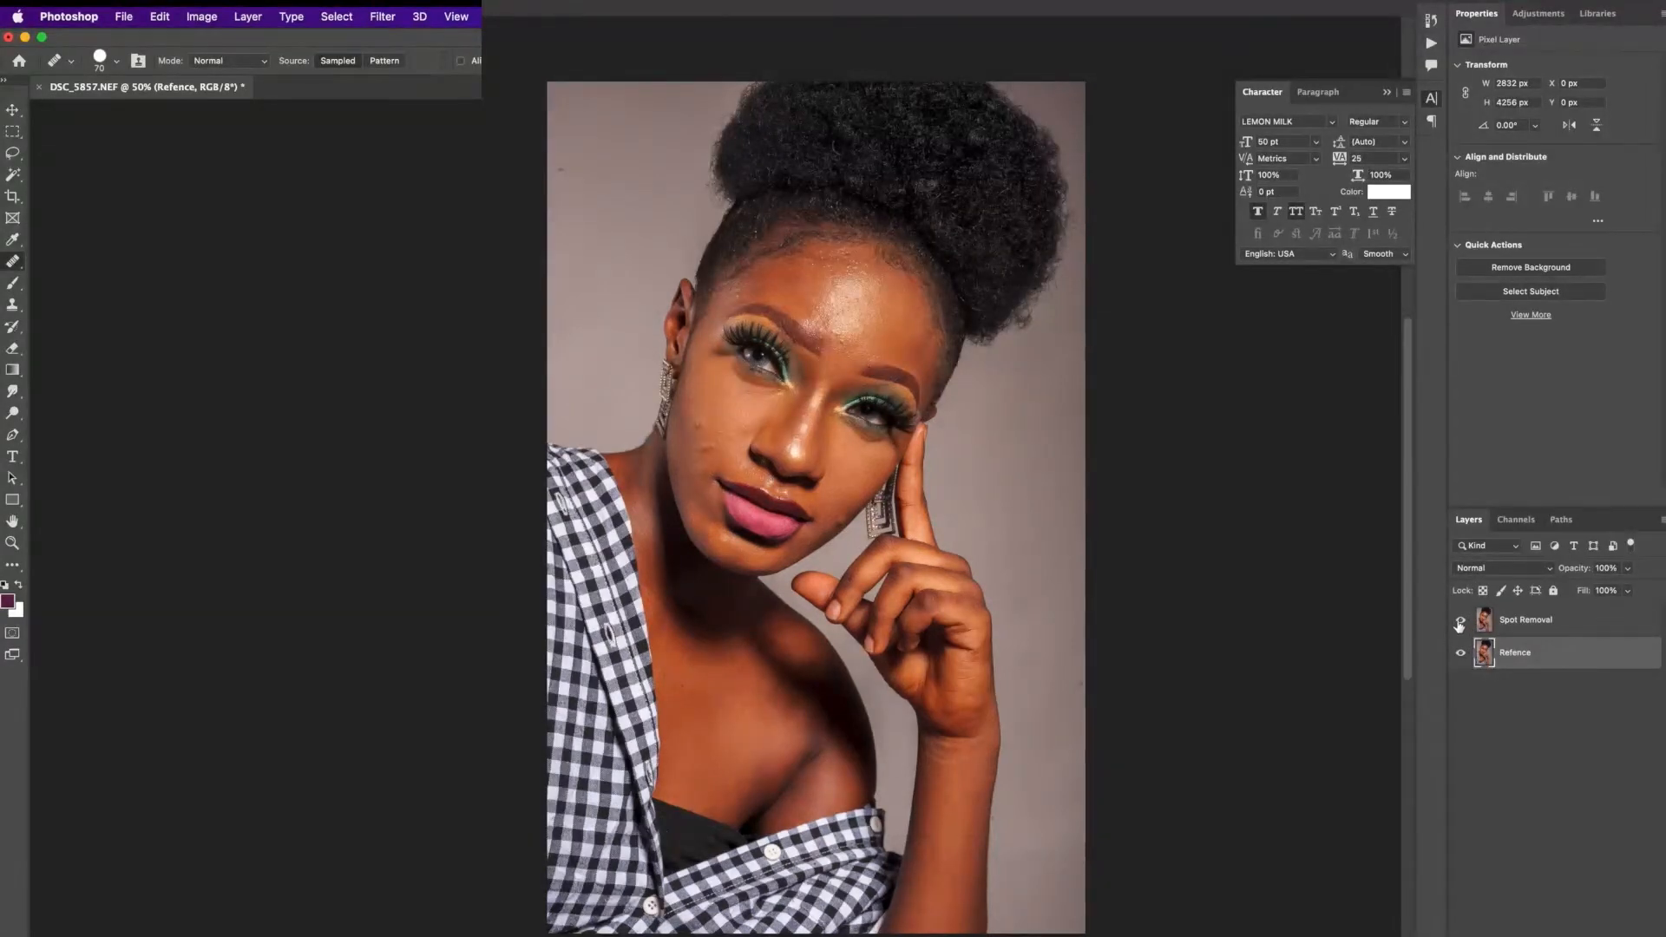
Make two duplicates of the Spot Removal layer.
{"action": "left_click", "coordinate": [1523, 625]}
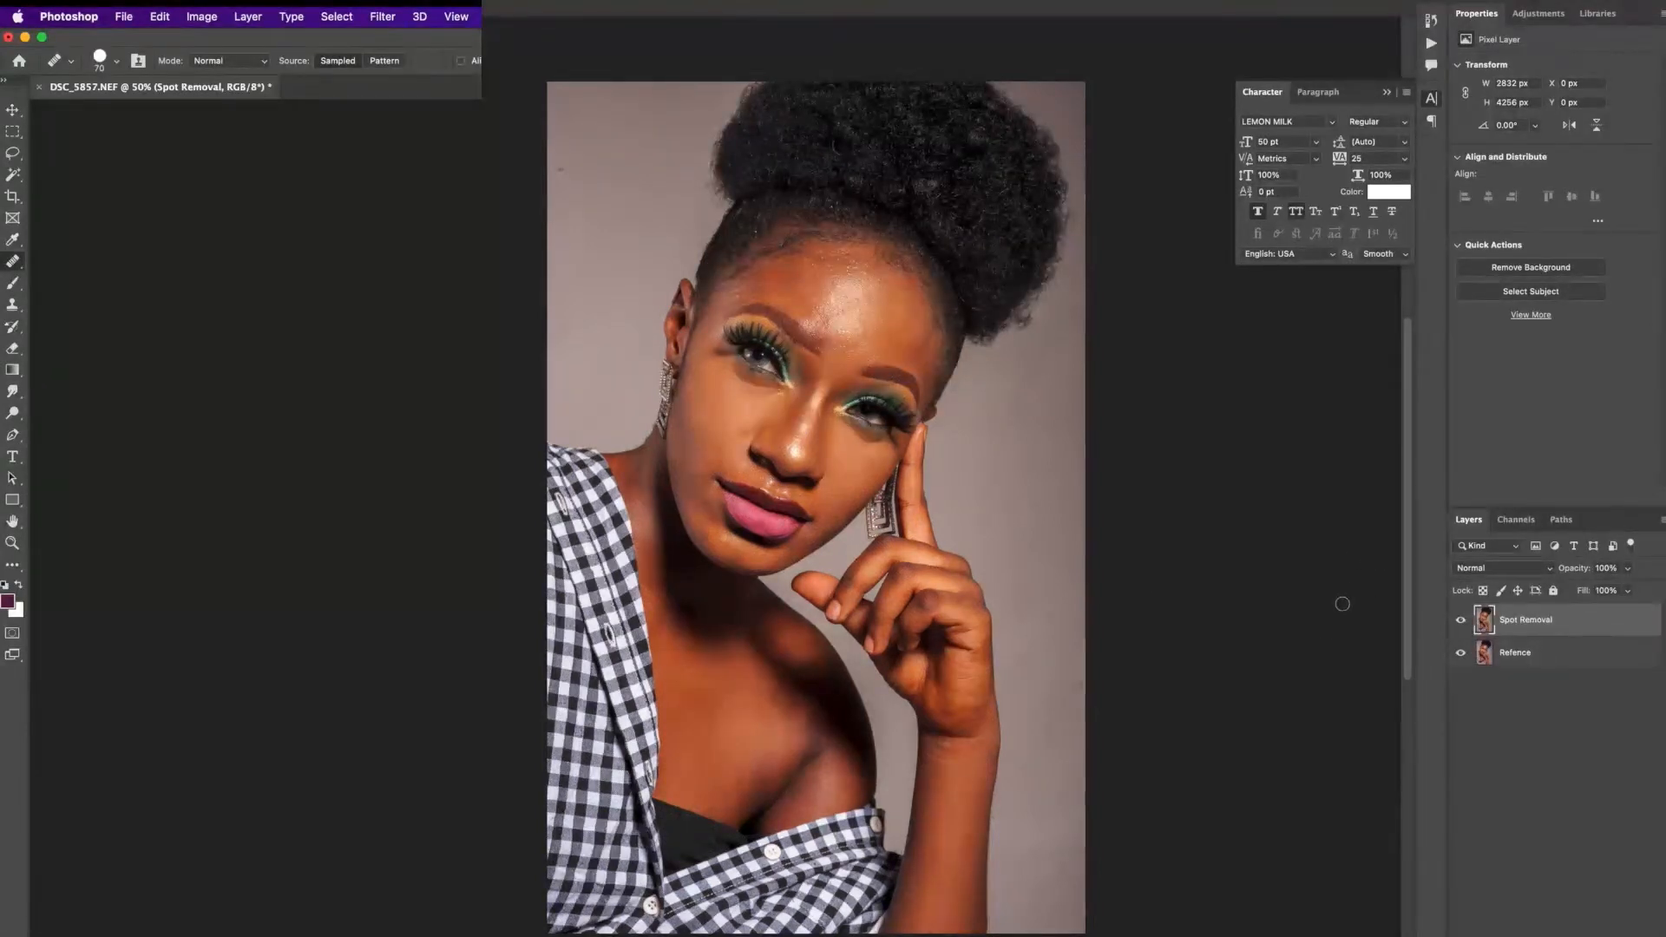
{"action": "key", "text": "super+j"}
{"action": "key", "text": "super+j"}
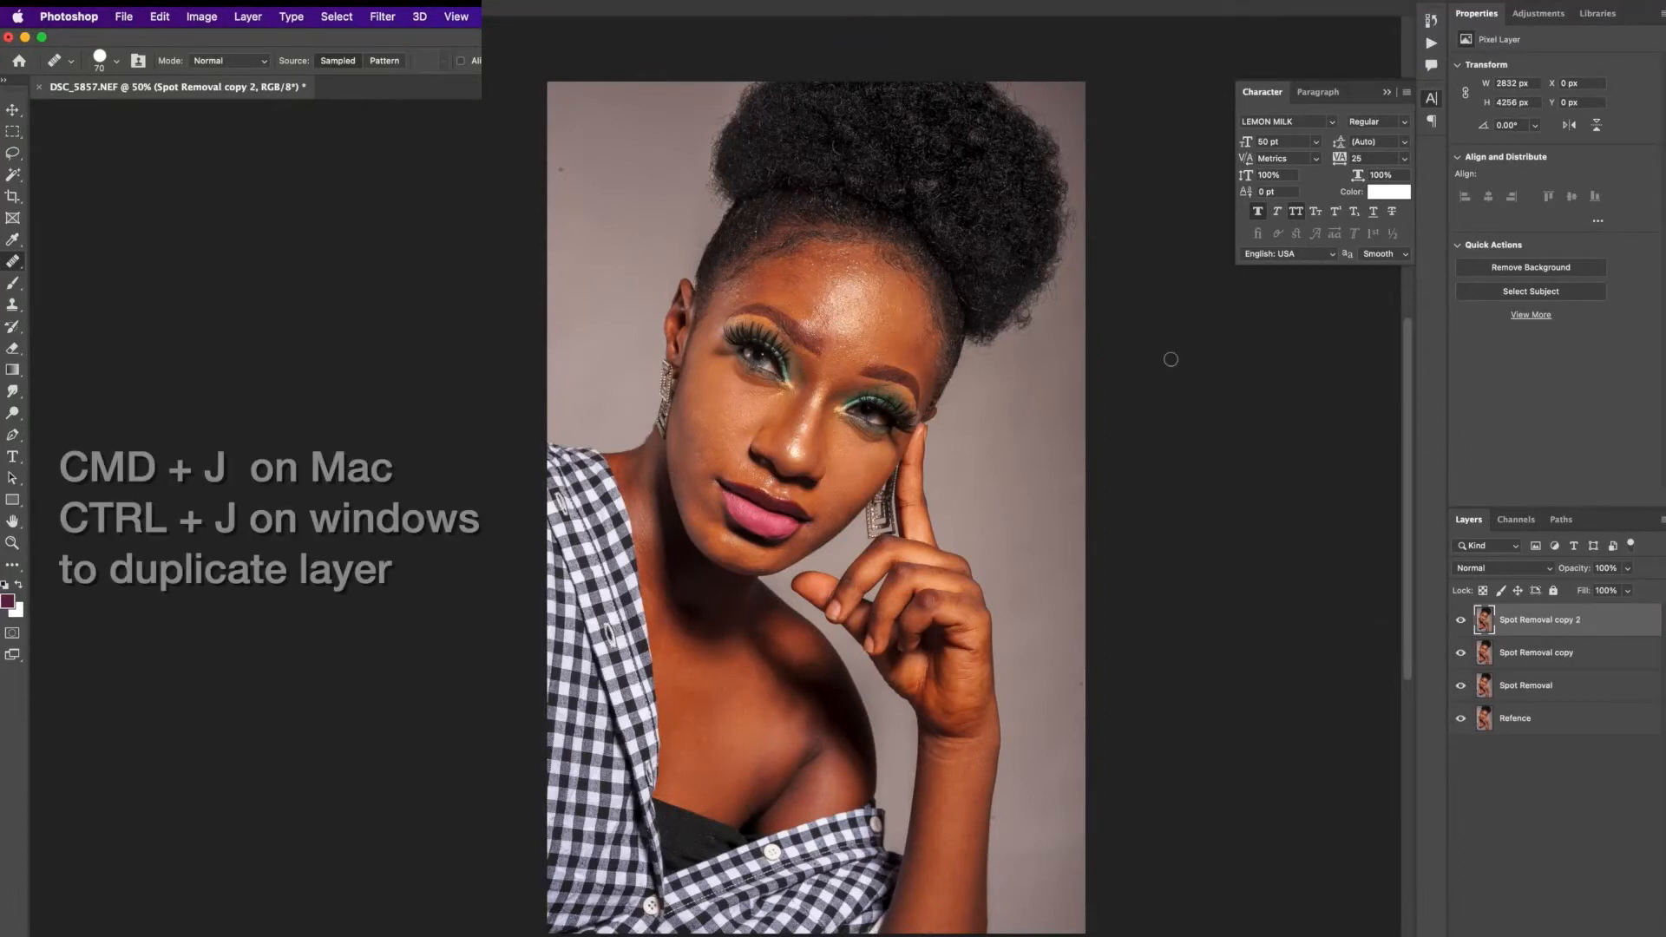
Rename the lower Spot Removal duplicate Skintone and the upper one Texture.
{"action": "double_click", "coordinate": [1501, 657]}
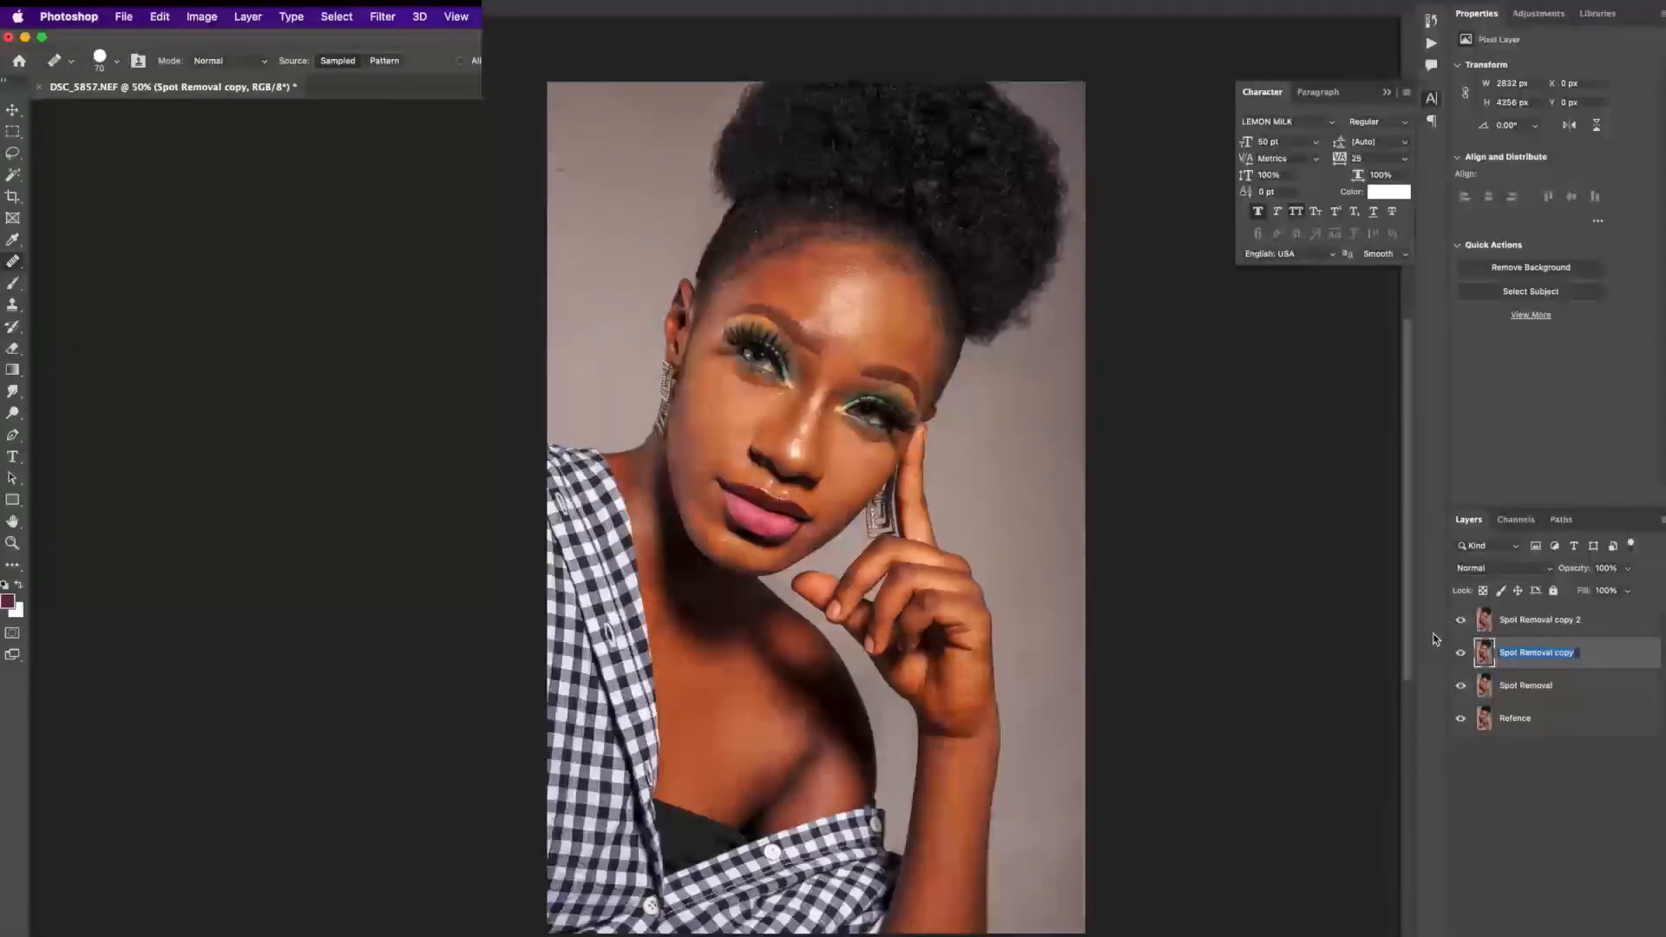
{"action": "type", "text": "S"}
{"action": "key", "text": "Return"}
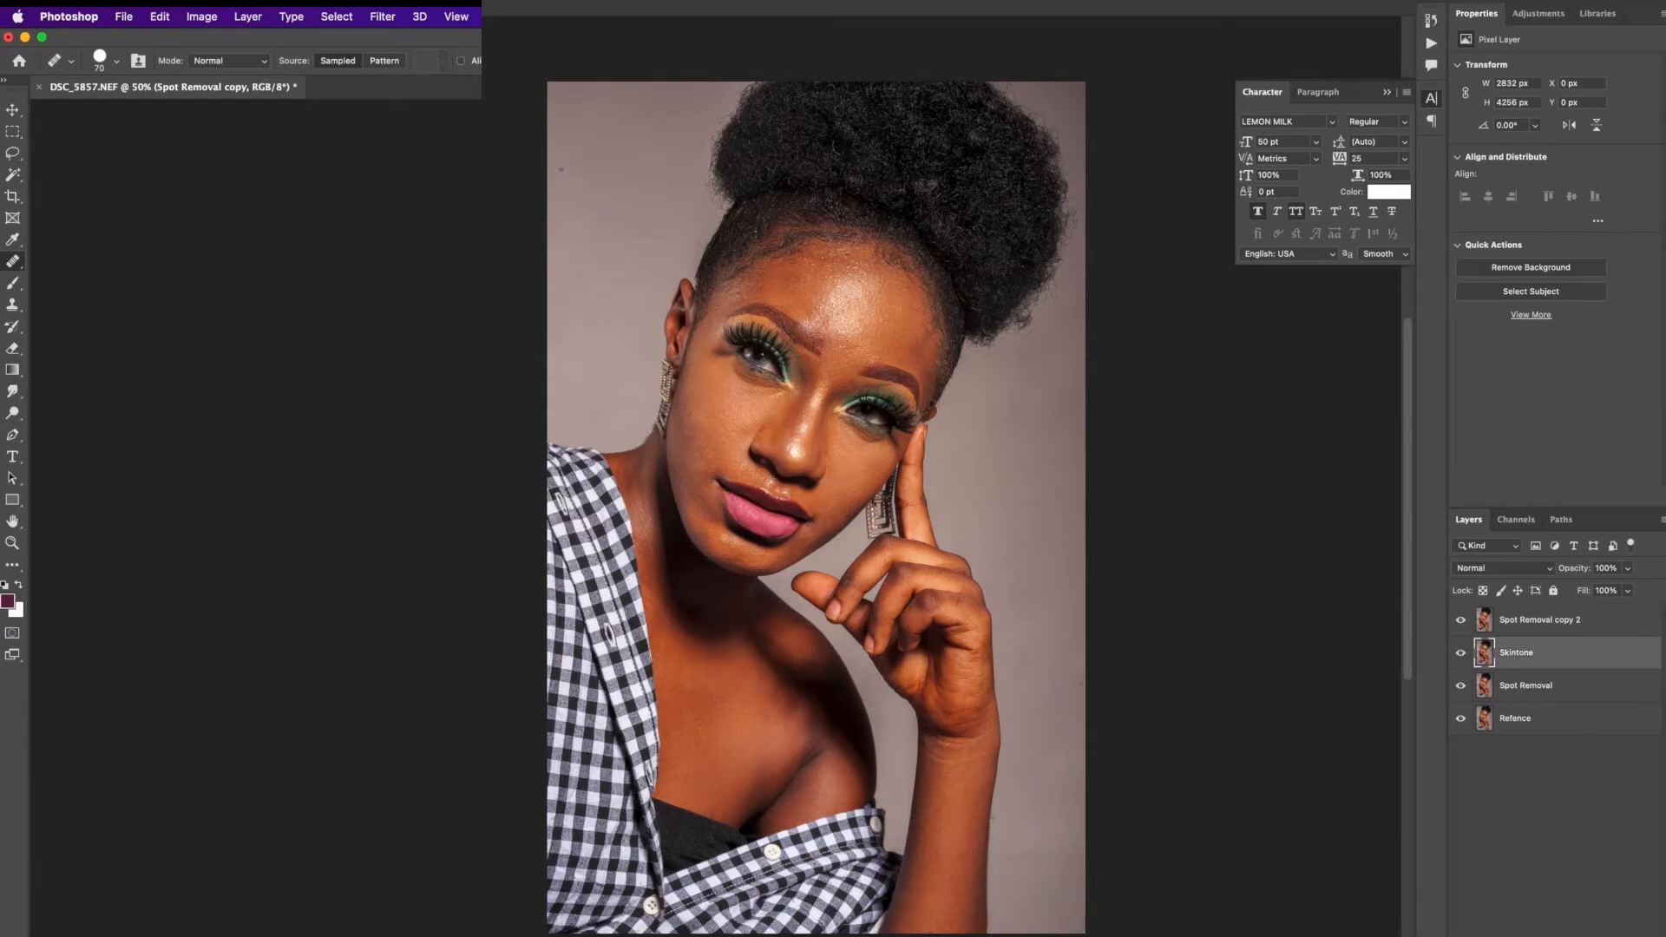
{"action": "double_click", "coordinate": [1544, 622]}
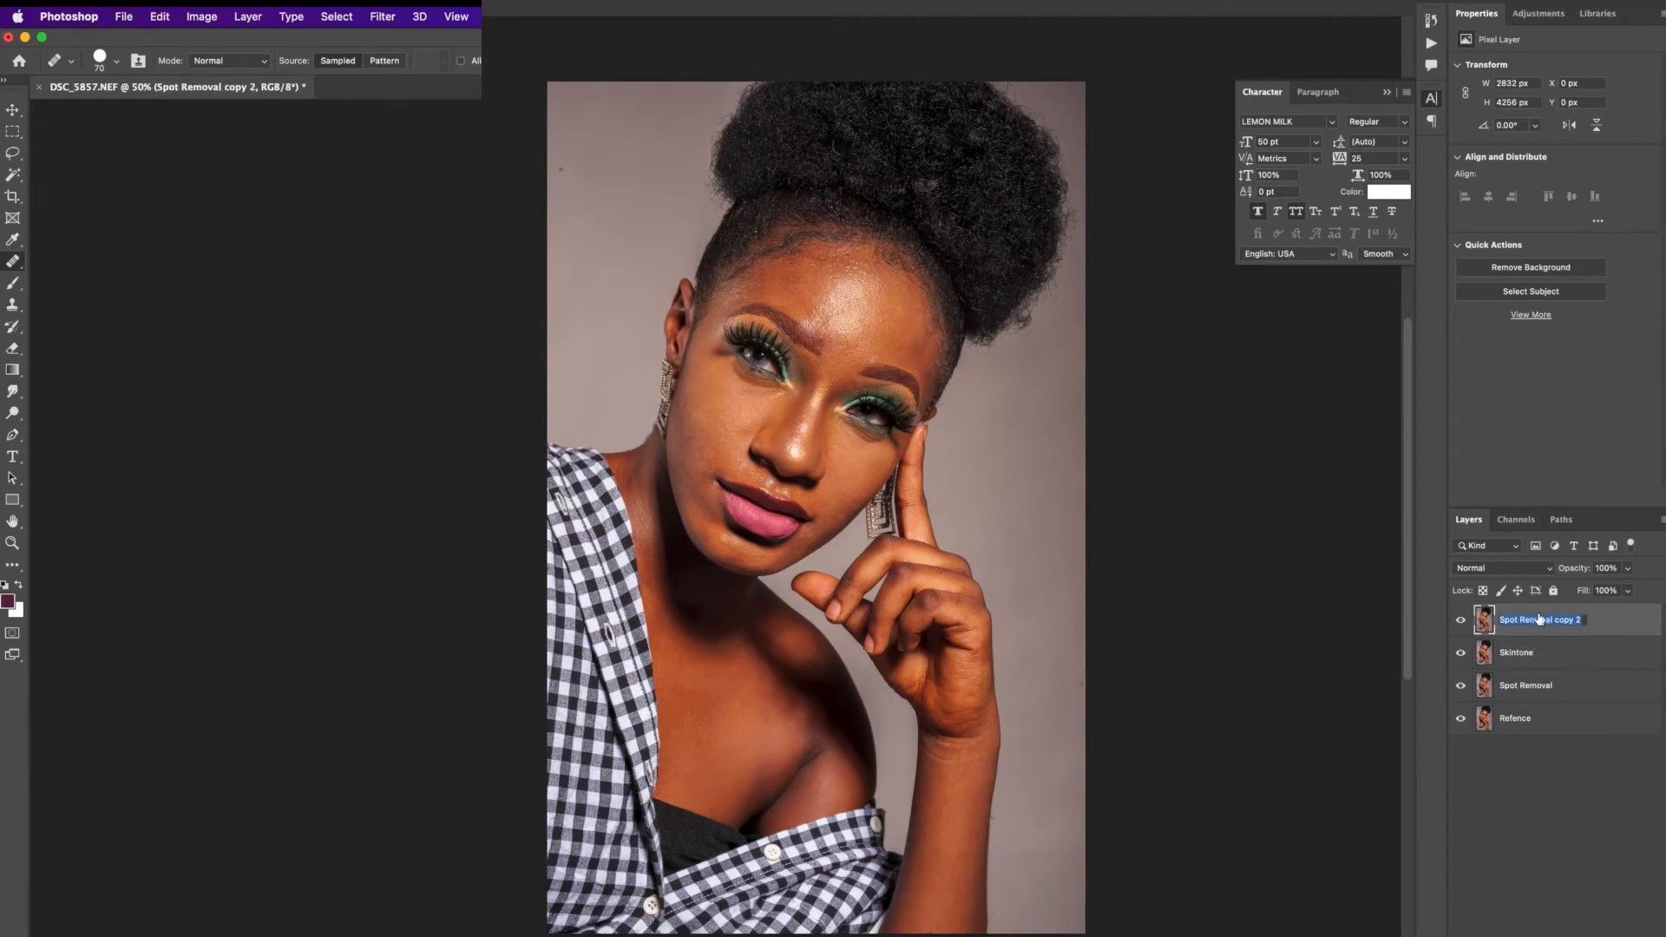
{"action": "type", "text": "Texture"}
{"action": "key", "text": "Return"}
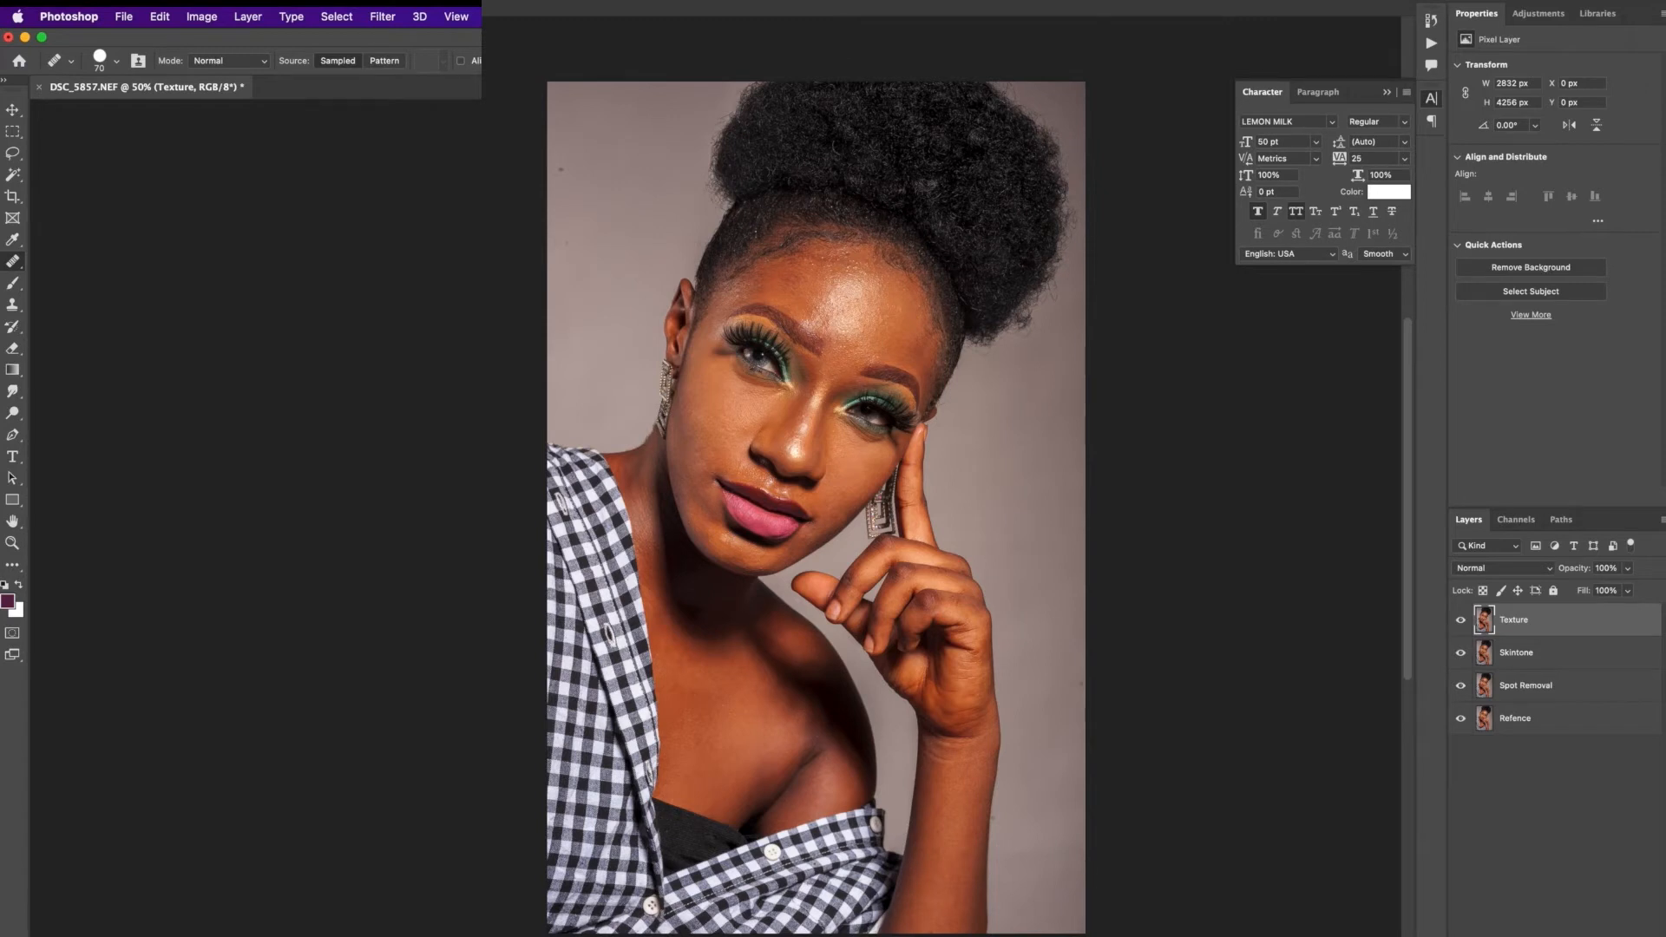
Try to blur the Skintone layer with Gaussian Blur at a radius of about 9 pixels, judging the preview on the nose.
{"action": "left_click", "coordinate": [1519, 657]}
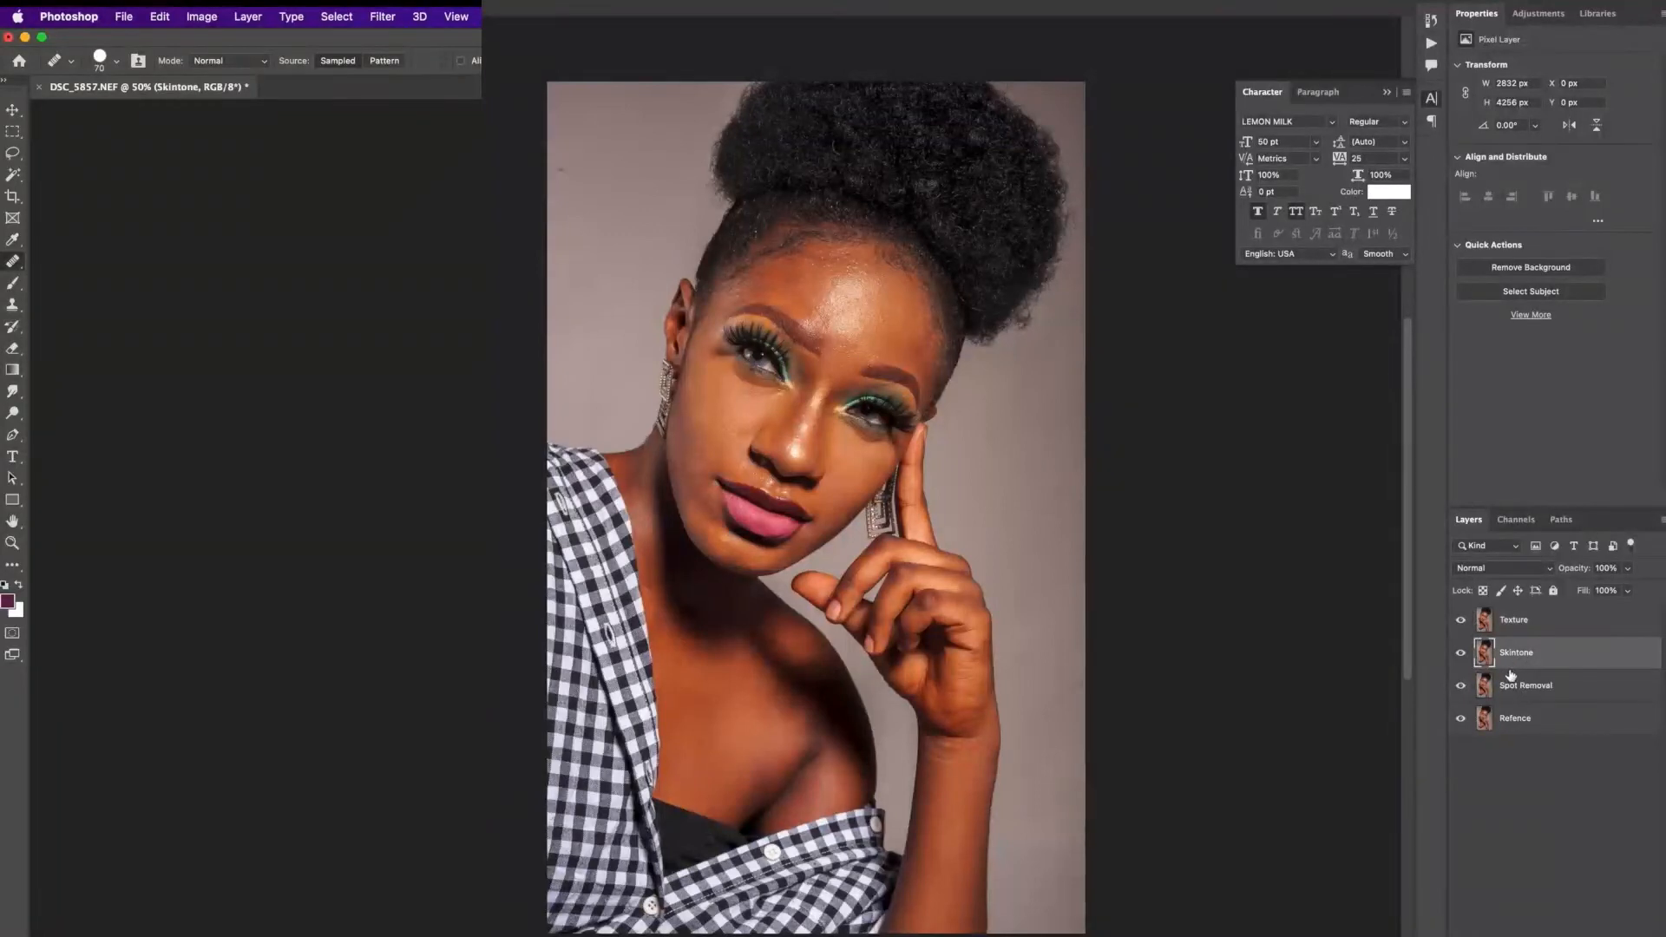
{"action": "left_click", "coordinate": [386, 20]}
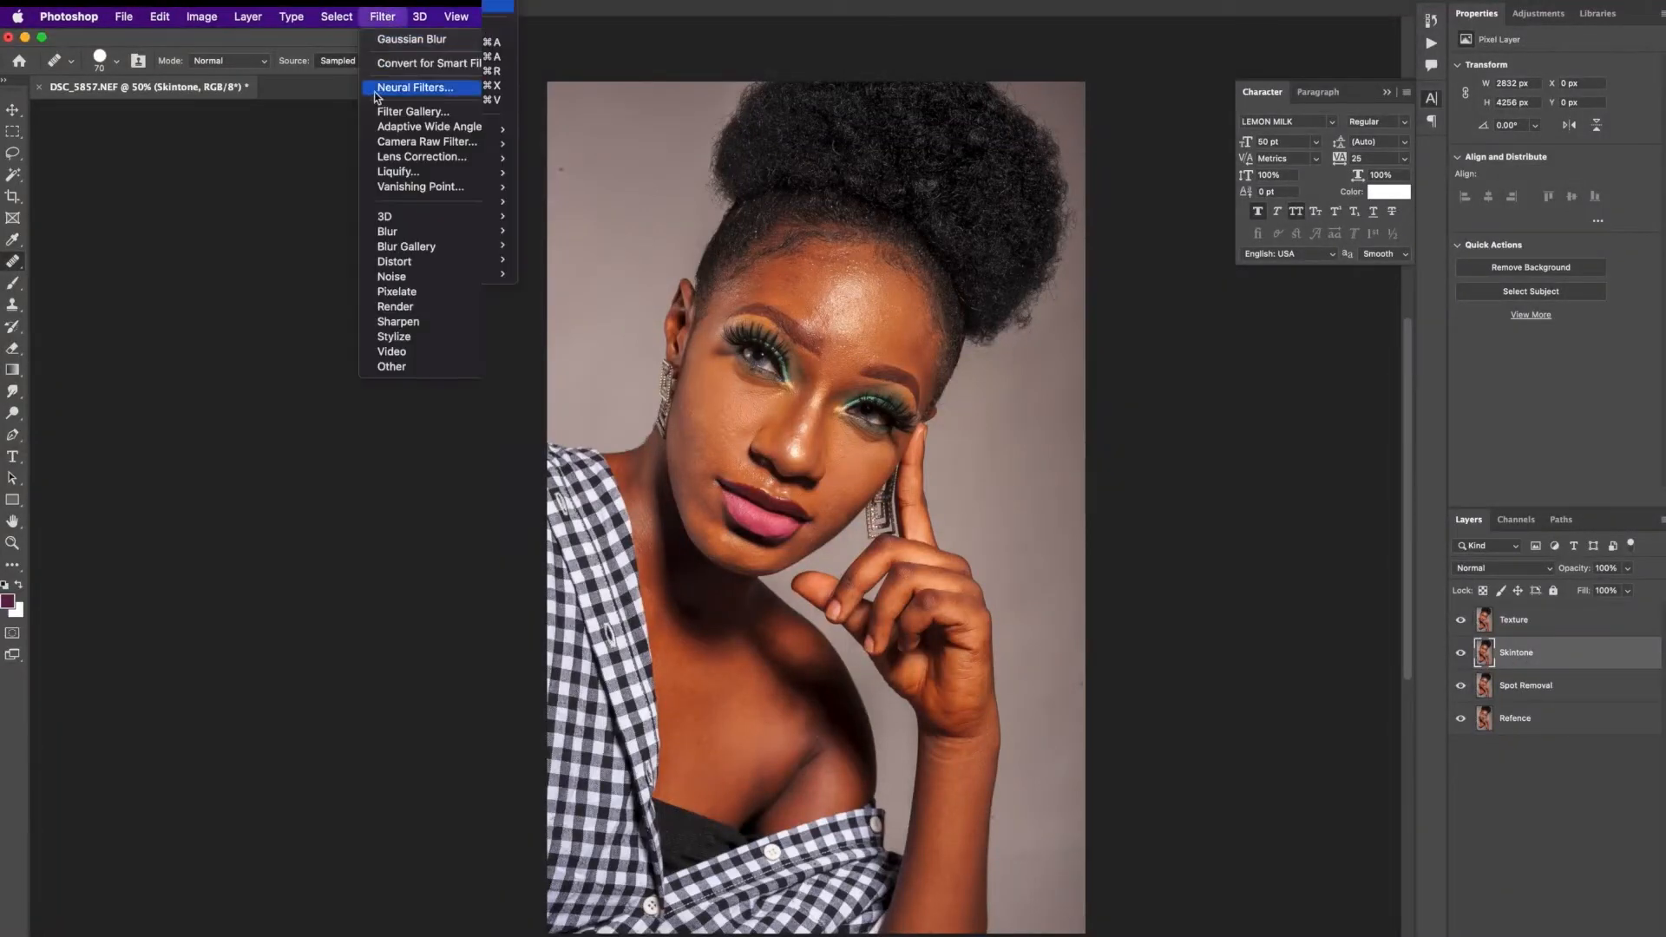
{"action": "mouse_move", "coordinate": [438, 241]}
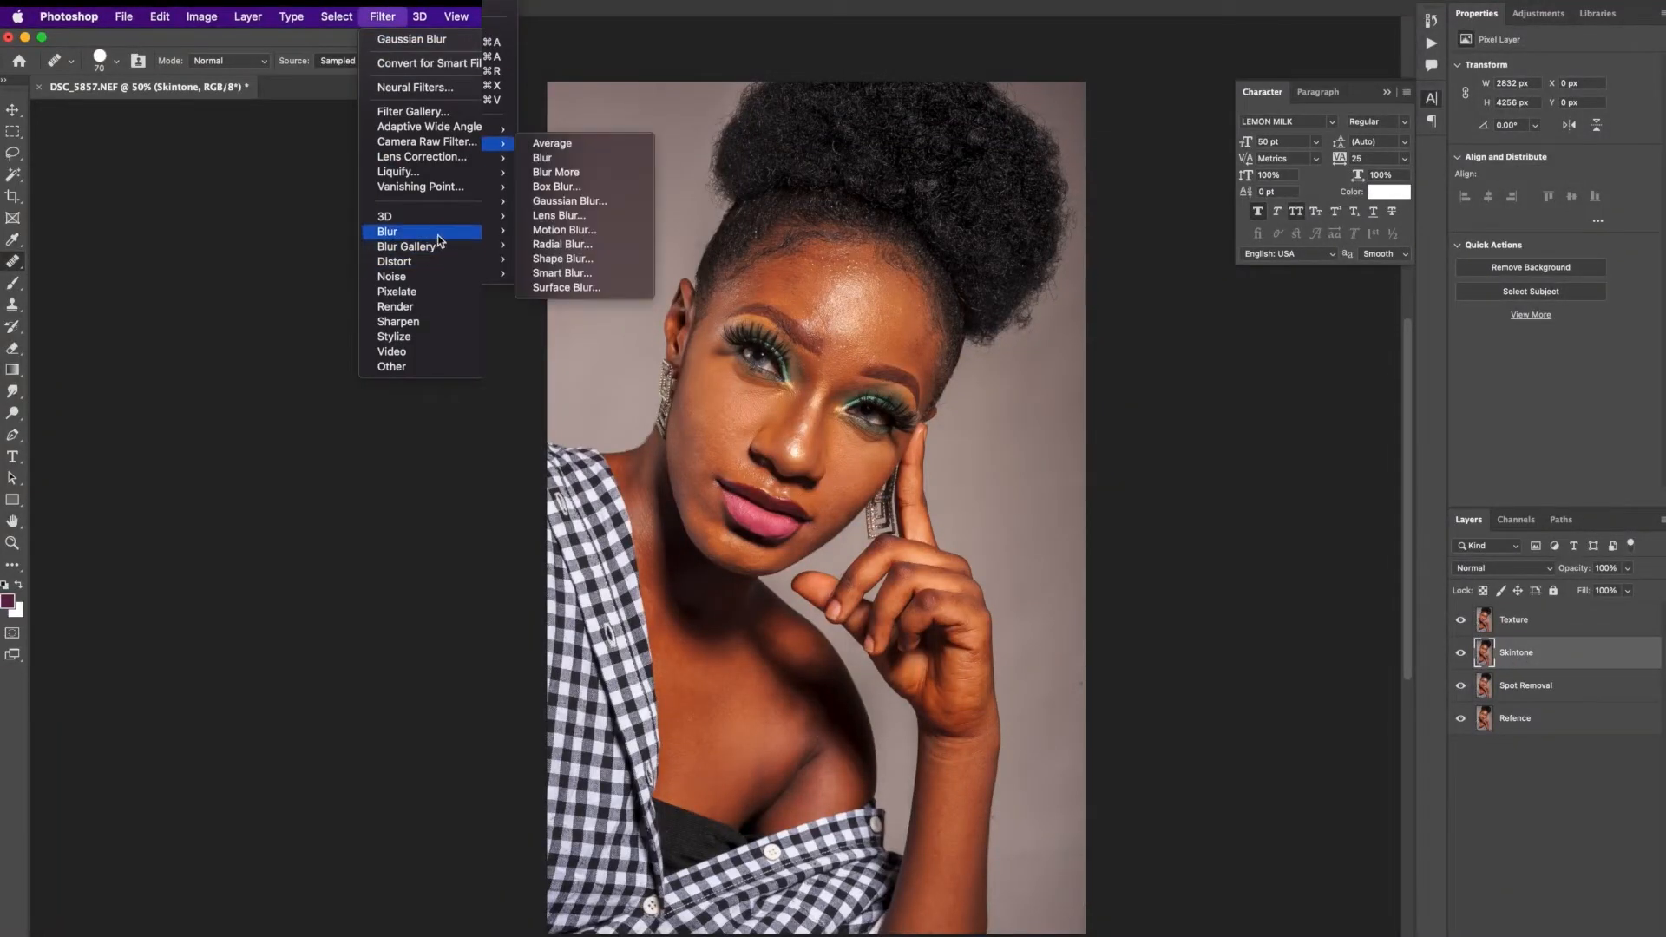
{"action": "left_click", "coordinate": [616, 202]}
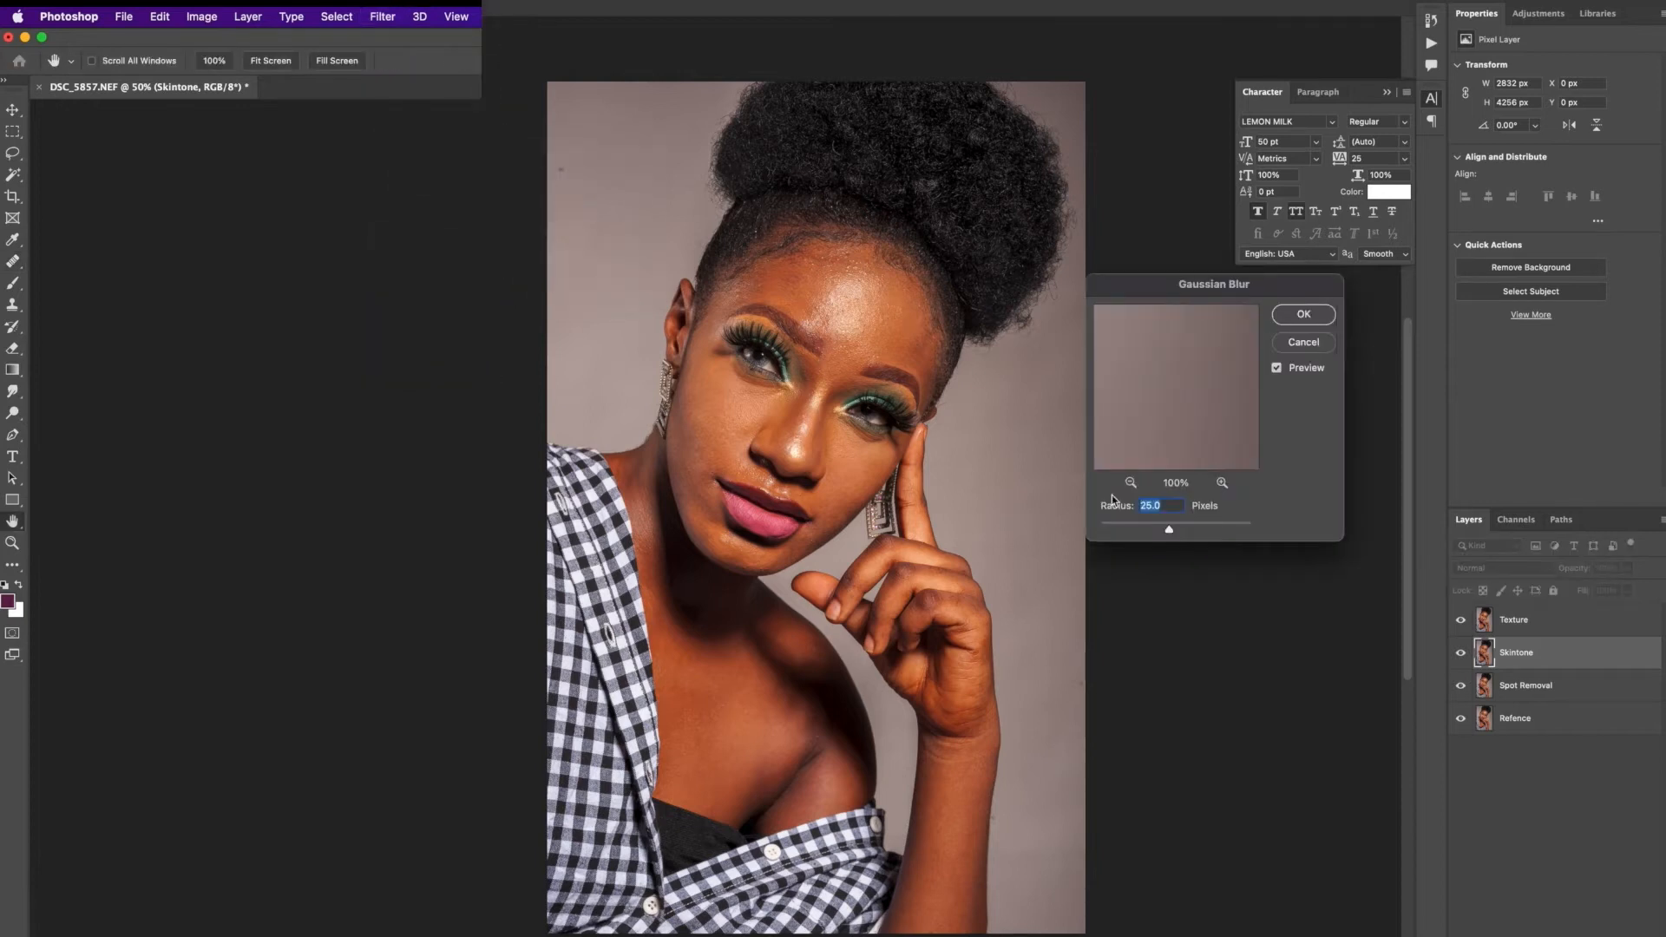
{"action": "left_click", "coordinate": [796, 448]}
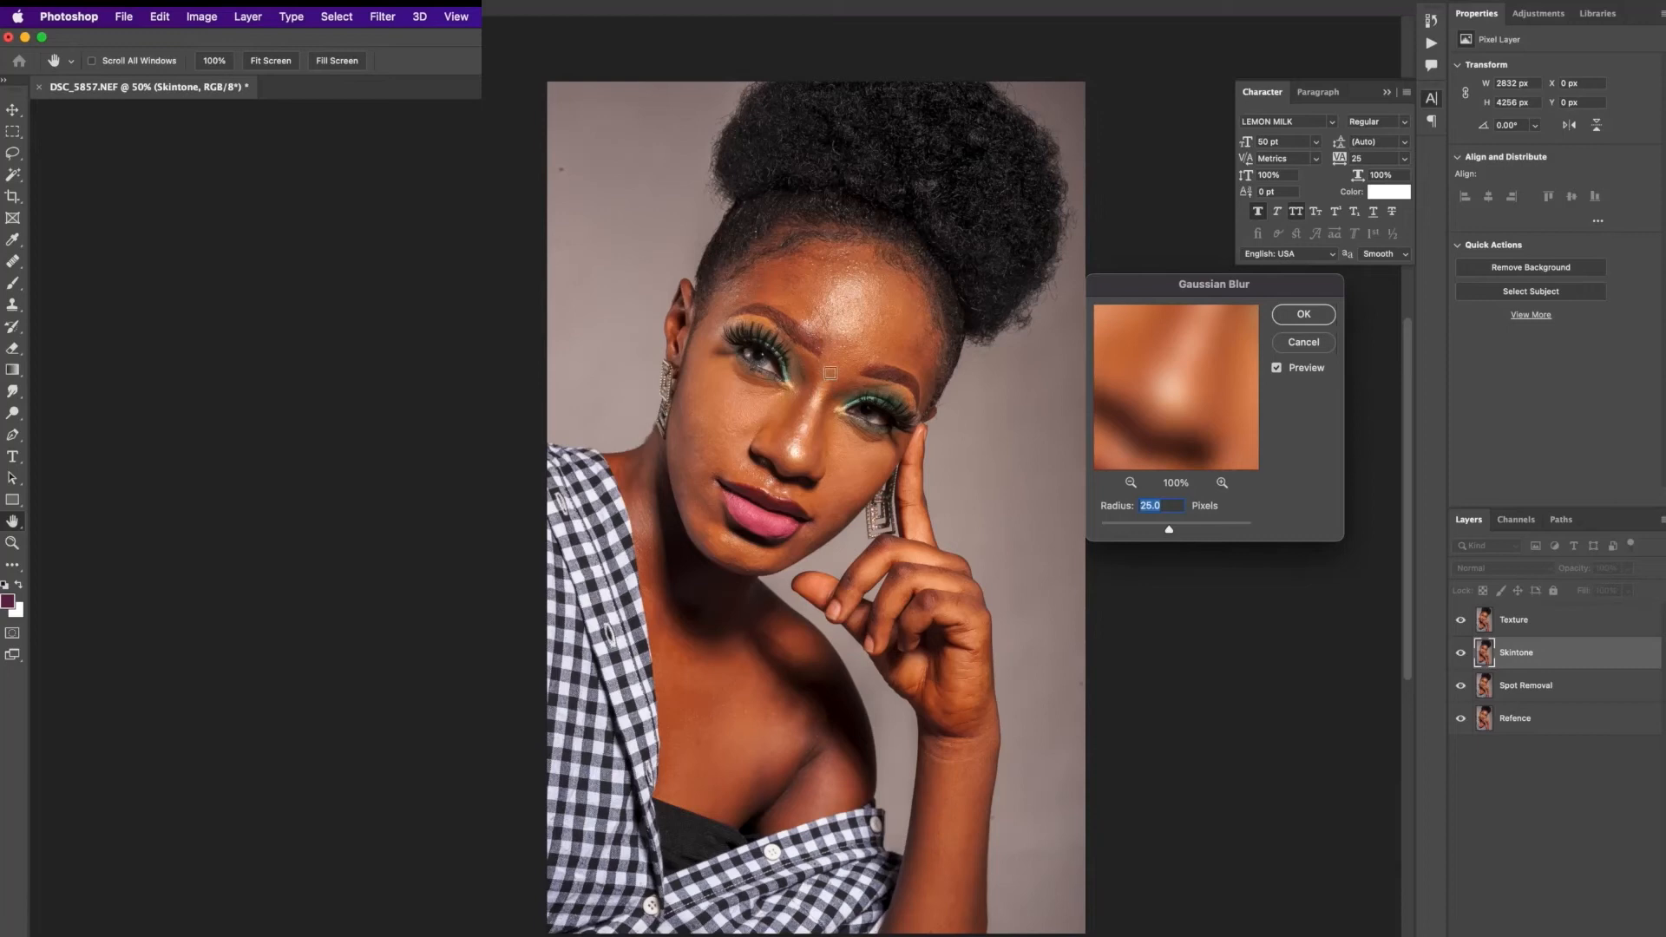
{"action": "left_click_drag", "start_coordinate": [1169, 529], "coordinate": [1100, 527]}
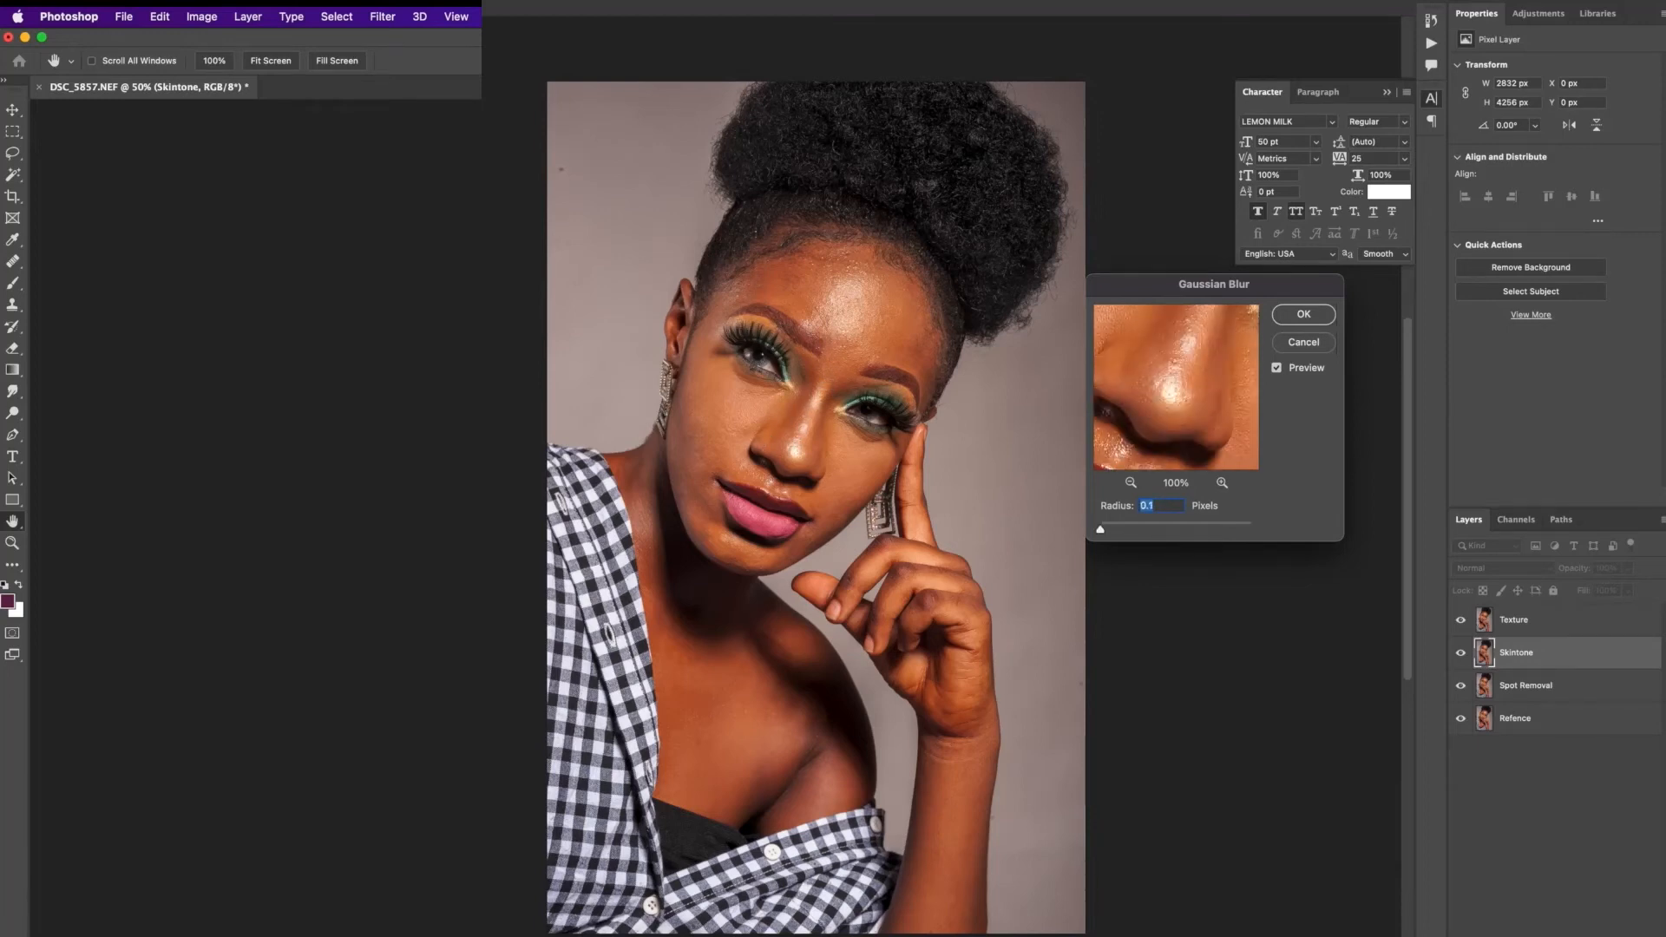
{"action": "left_click_drag", "start_coordinate": [1101, 531], "coordinate": [1134, 538]}
{"action": "left_click_drag", "start_coordinate": [1134, 530], "coordinate": [1144, 533]}
{"action": "left_click", "coordinate": [1318, 318]}
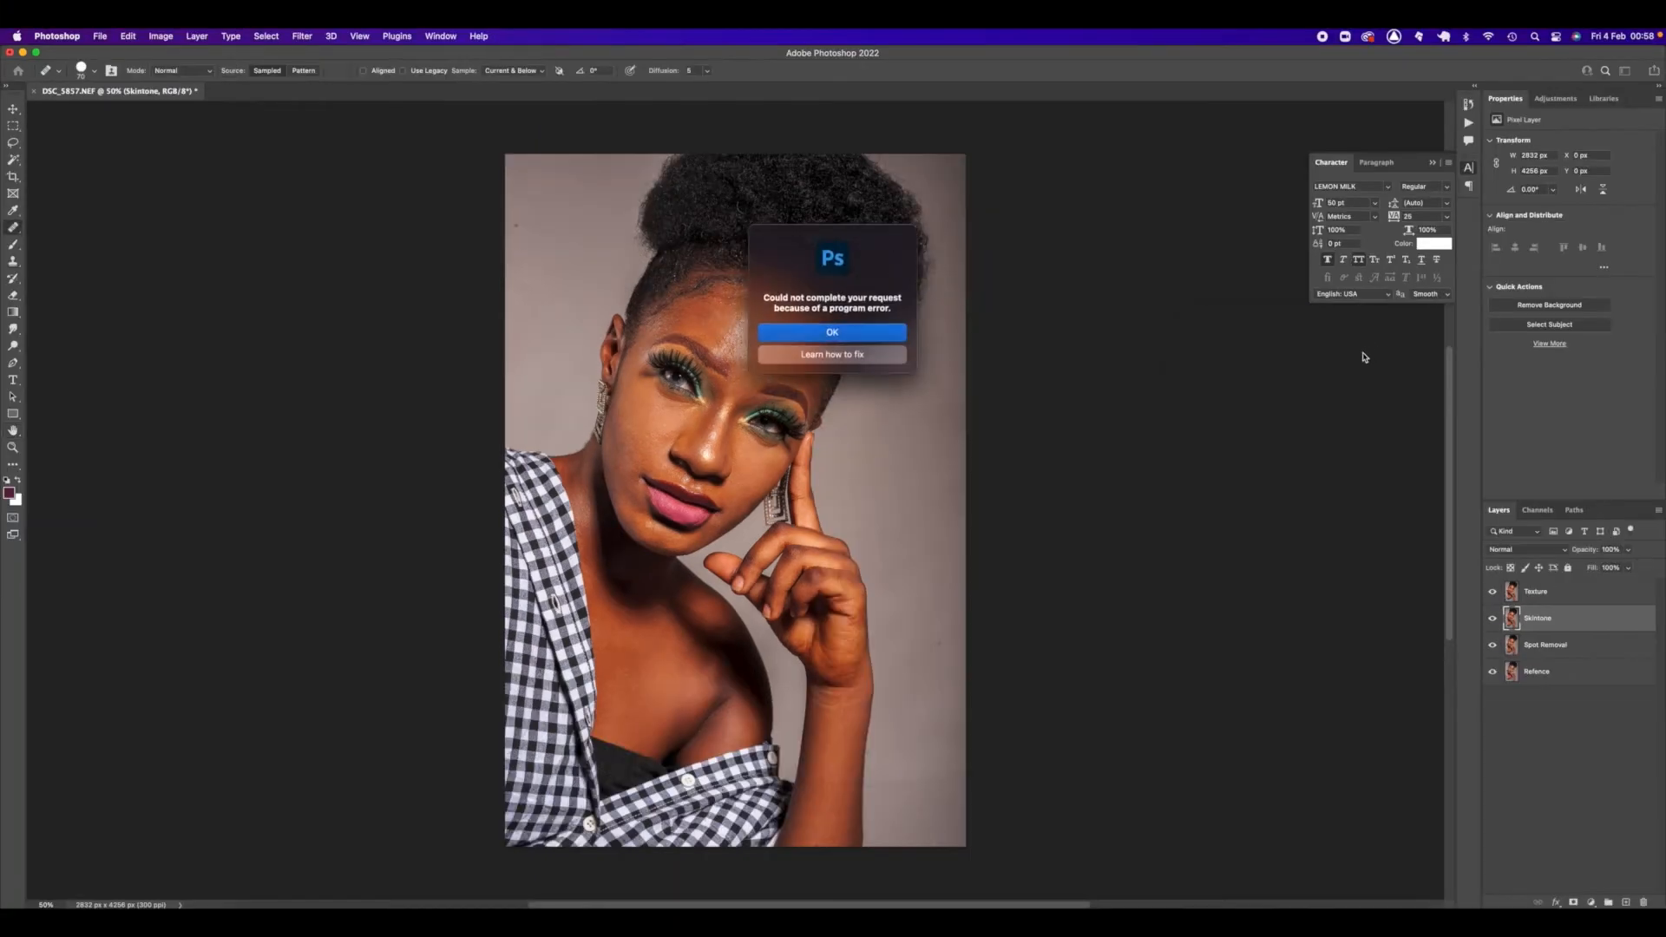
{"action": "left_click", "coordinate": [841, 333]}
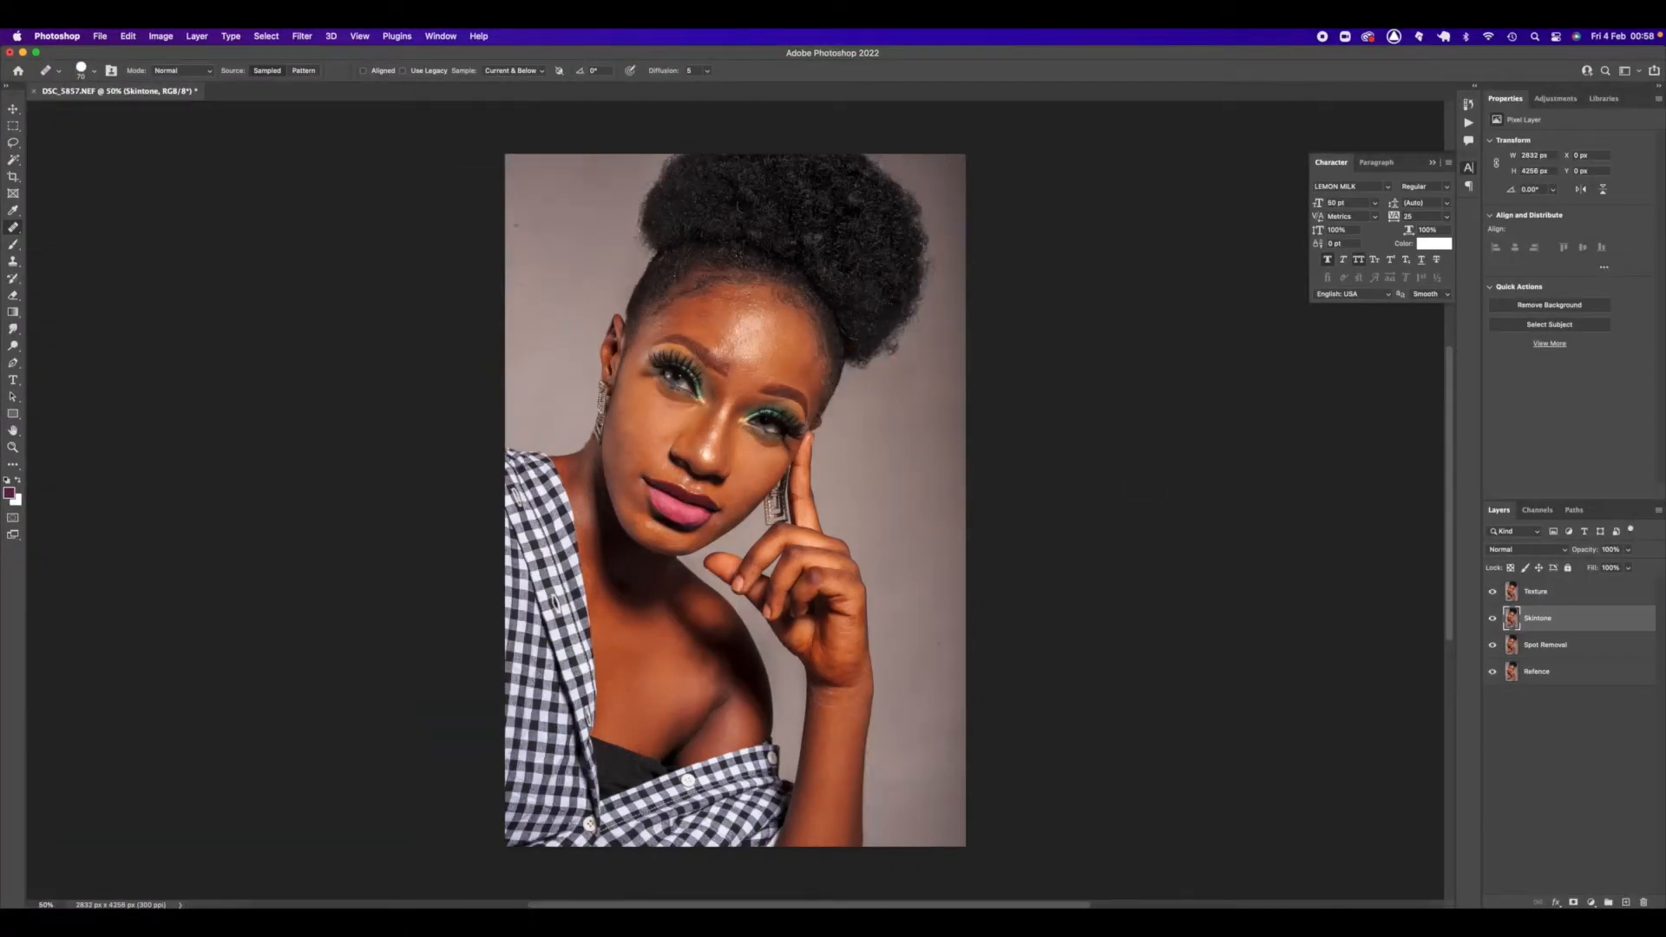
Apply Gaussian Blur to the Skintone layer at about 9 pixels and check it with the Texture layer temporarily hidden.
{"action": "left_click", "coordinate": [302, 37]}
{"action": "mouse_move", "coordinate": [336, 205]}
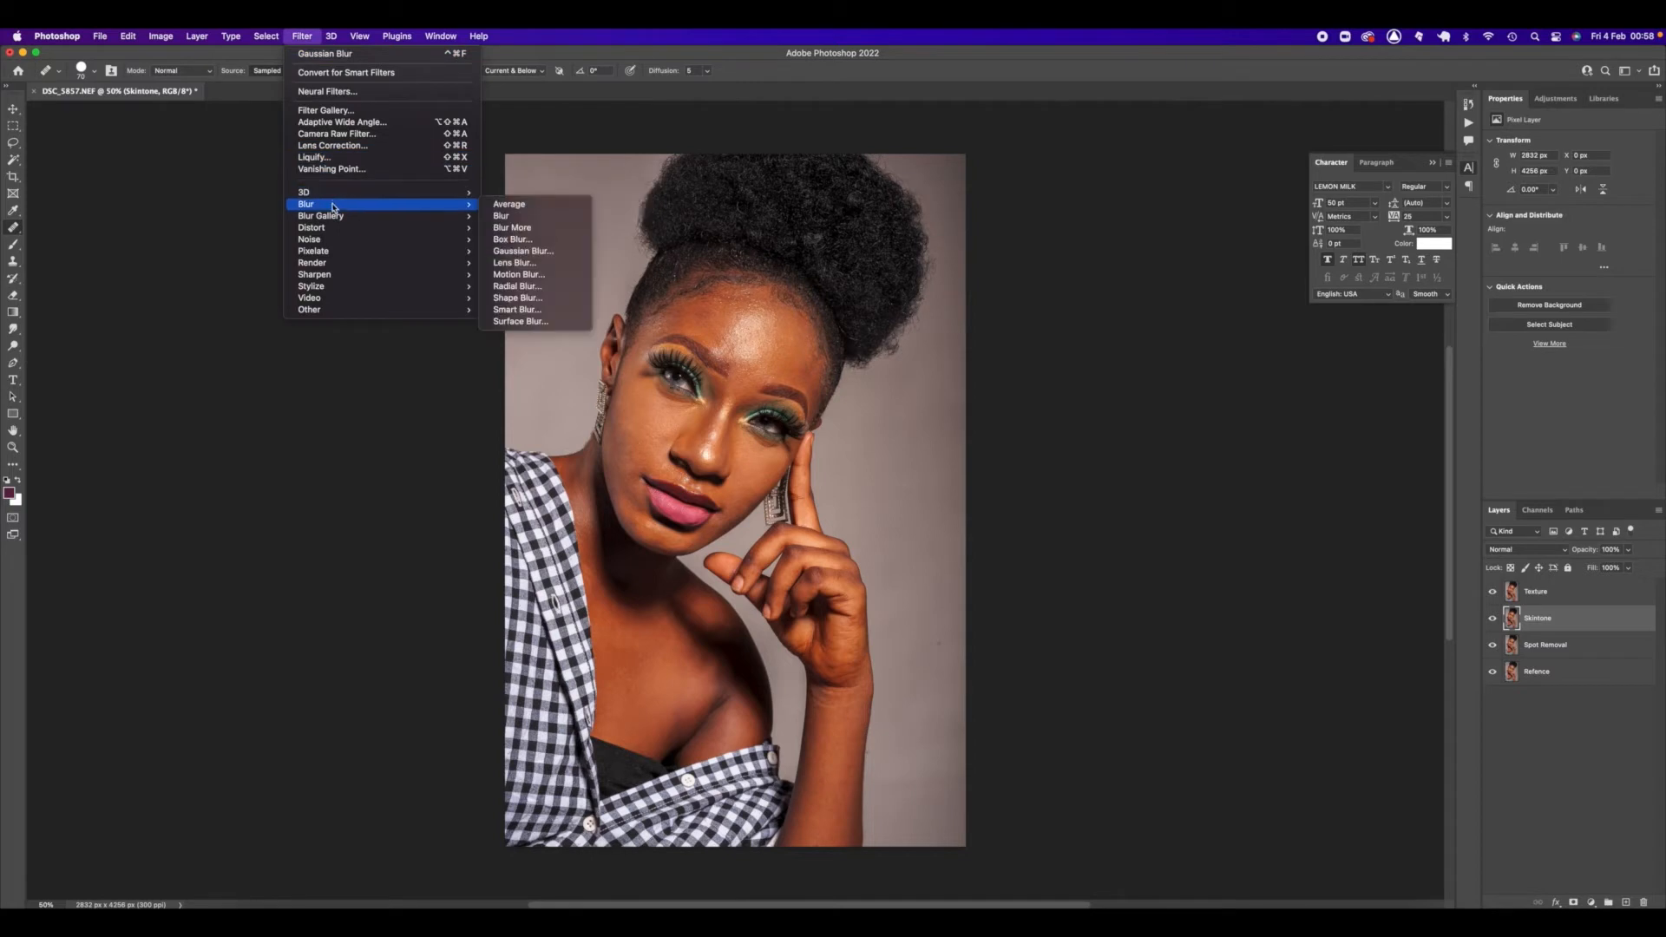
{"action": "left_click", "coordinate": [522, 251]}
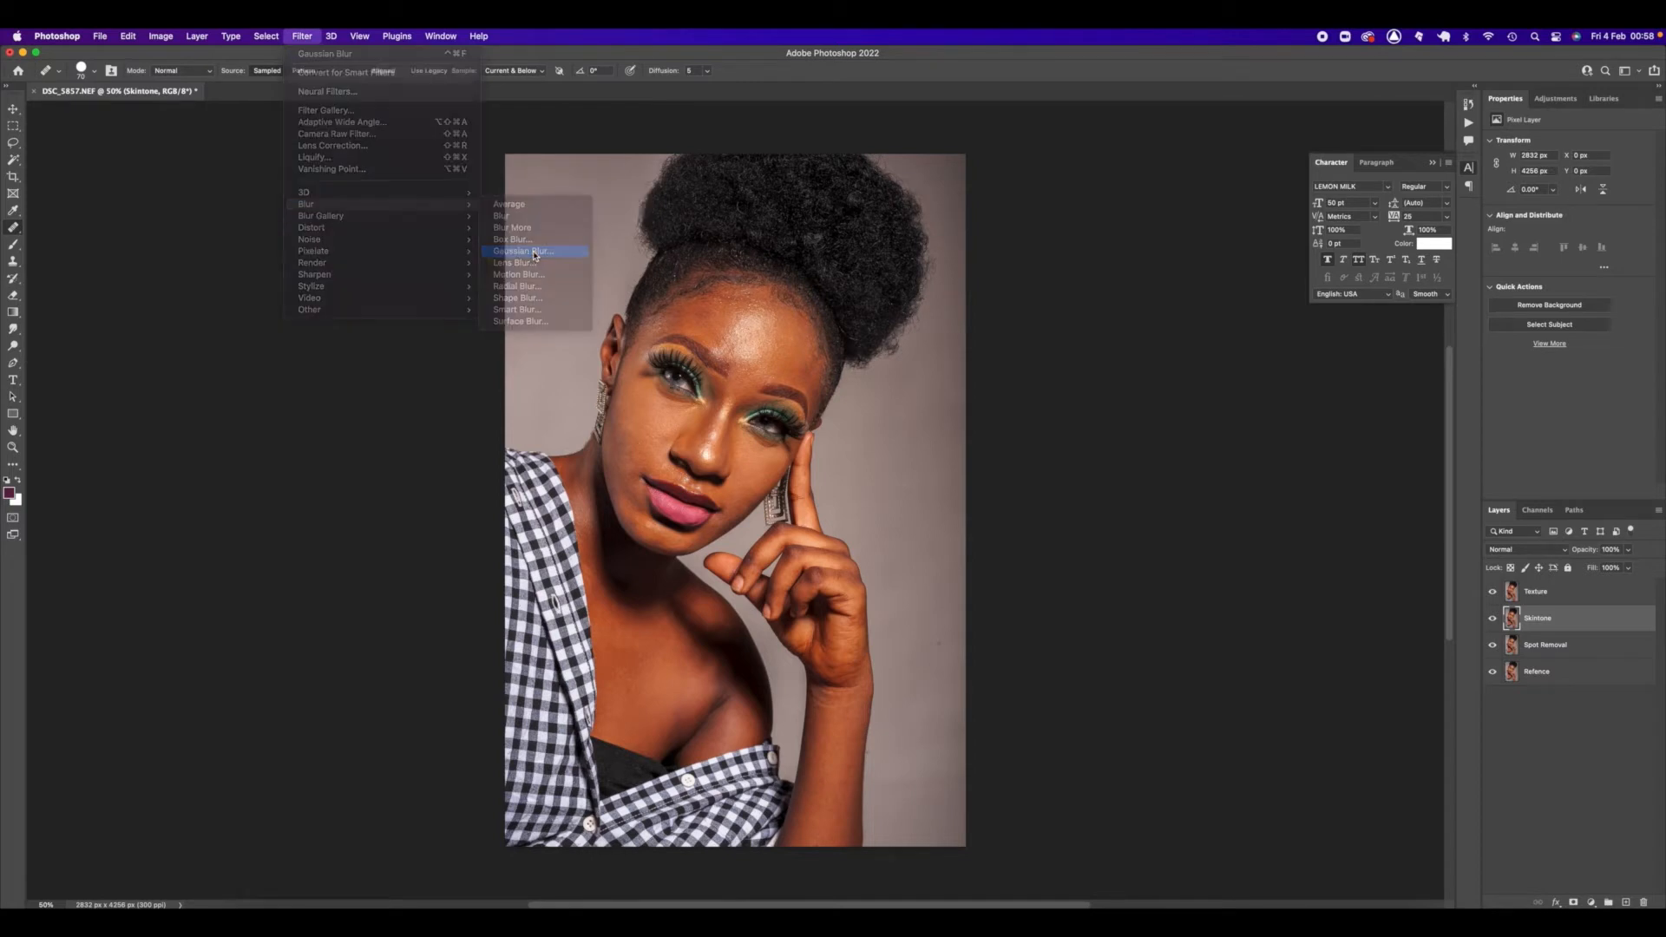
{"action": "left_click", "coordinate": [714, 463]}
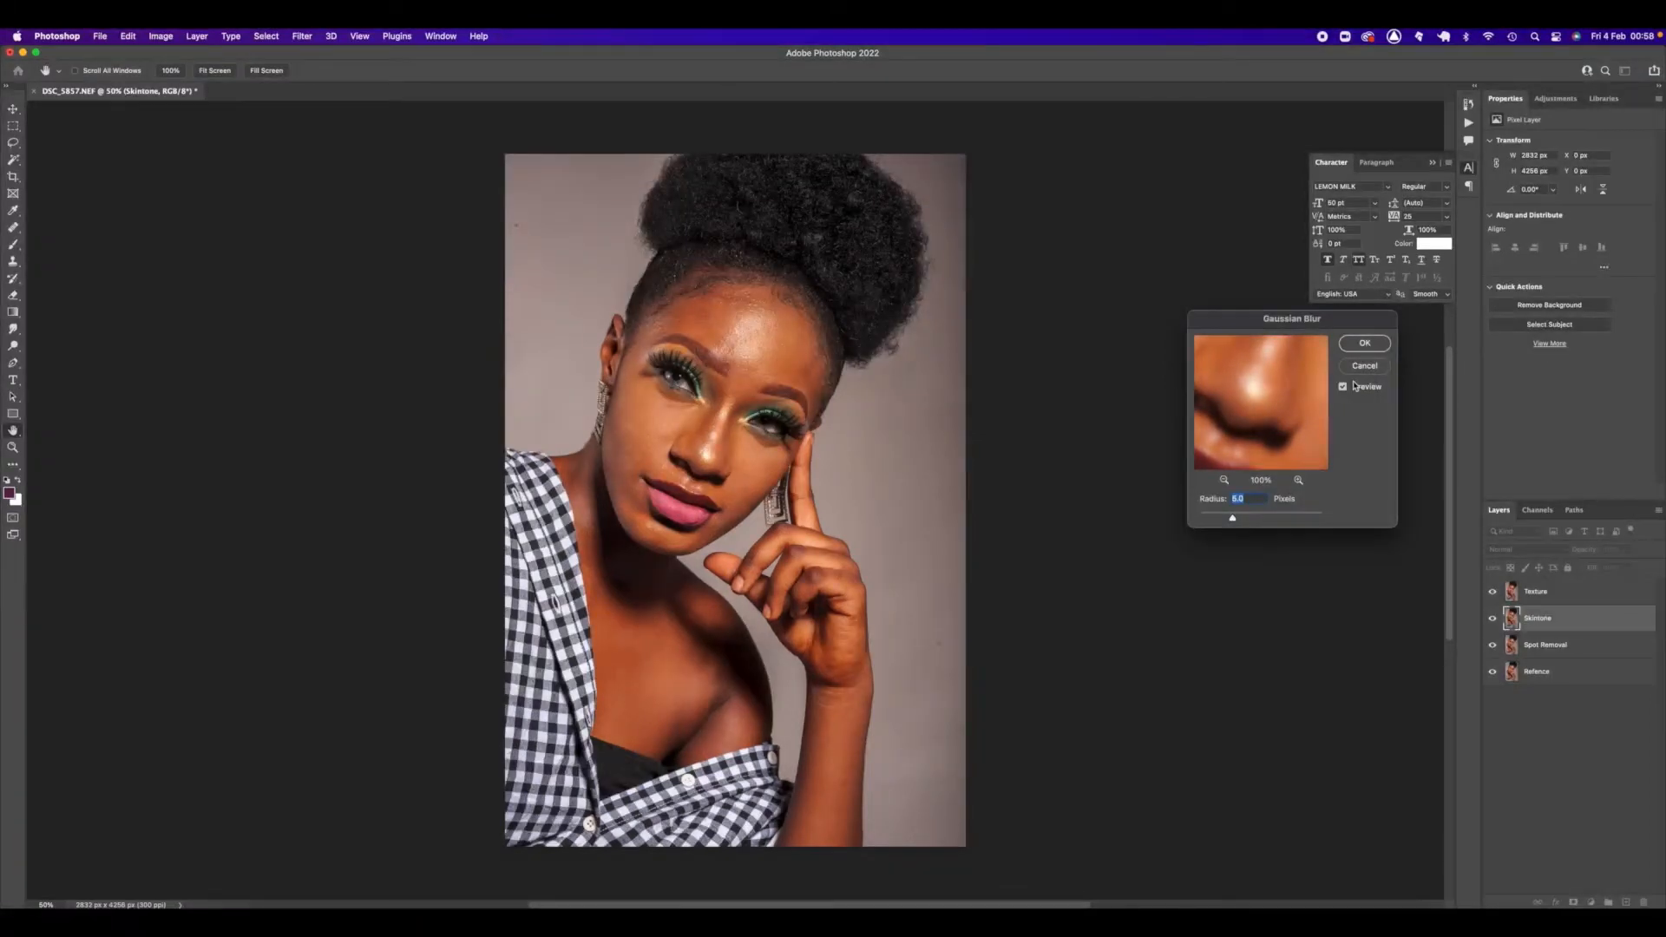
{"action": "left_click", "coordinate": [1368, 349]}
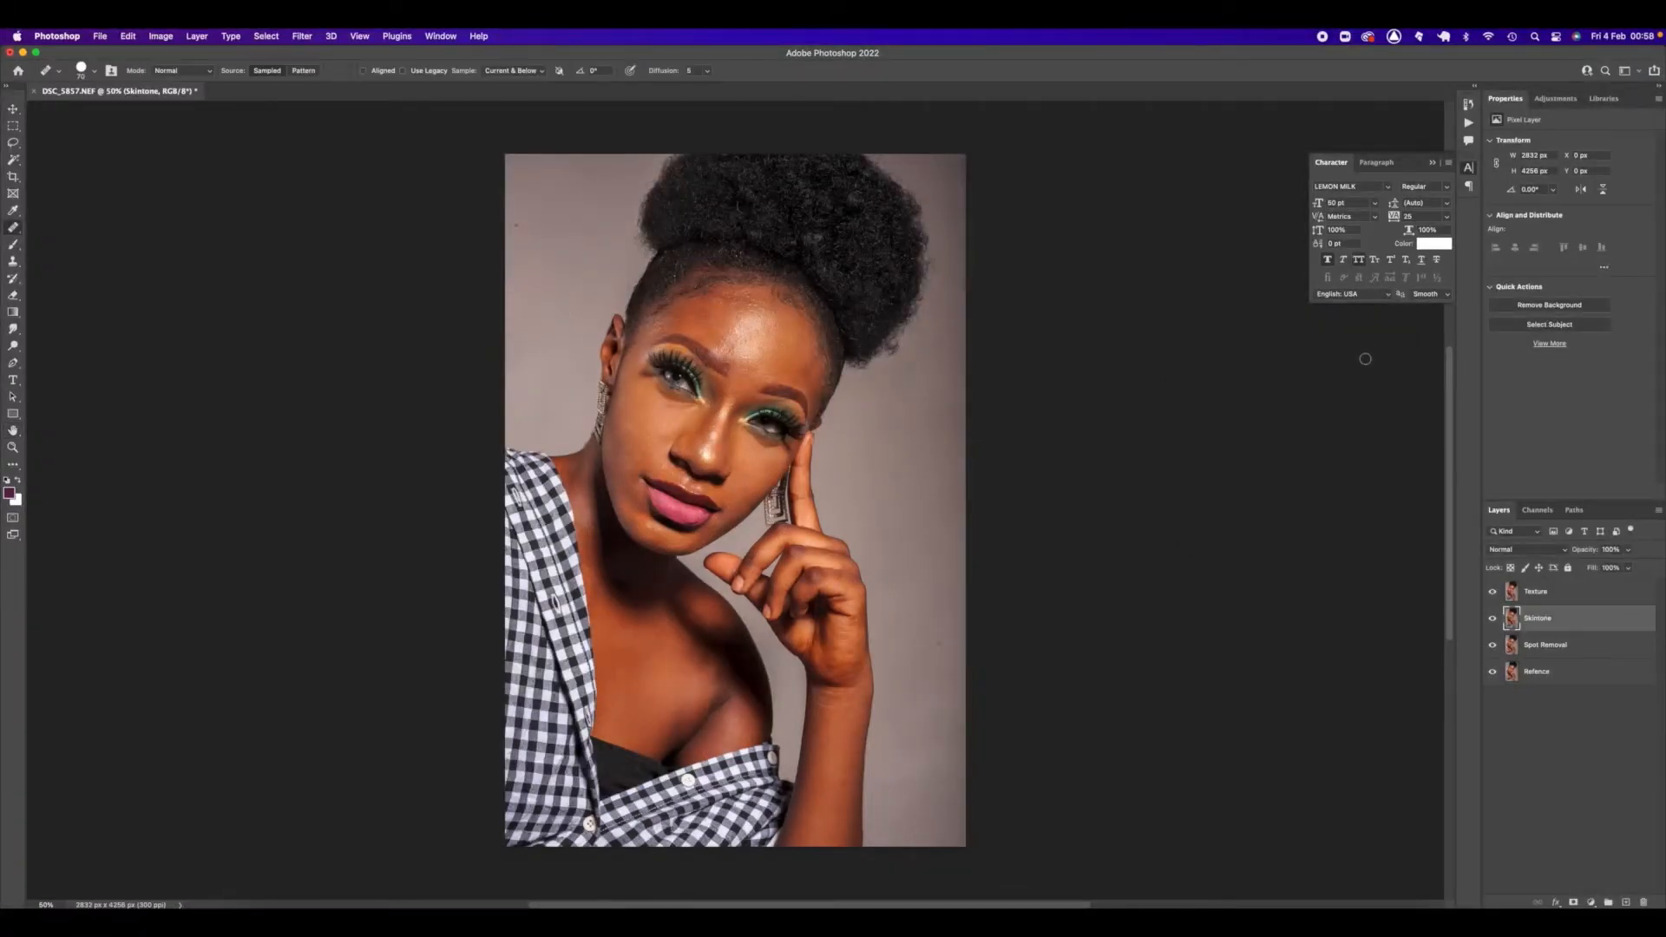
{"action": "left_click", "coordinate": [1493, 594]}
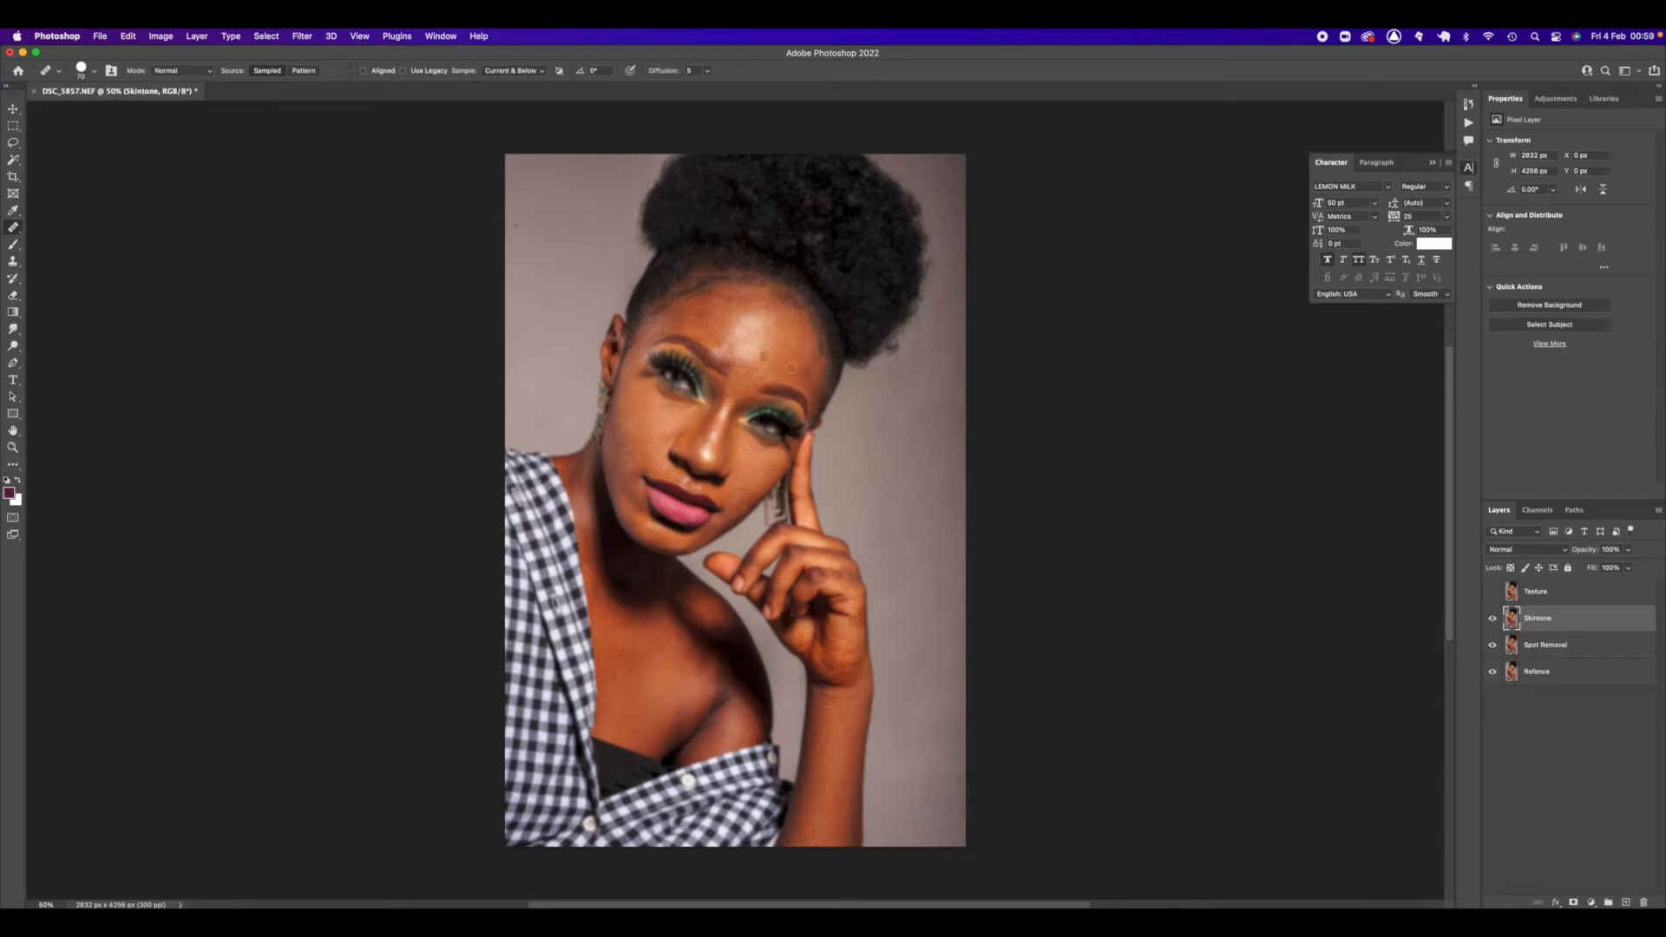
{"action": "left_click", "coordinate": [1493, 593]}
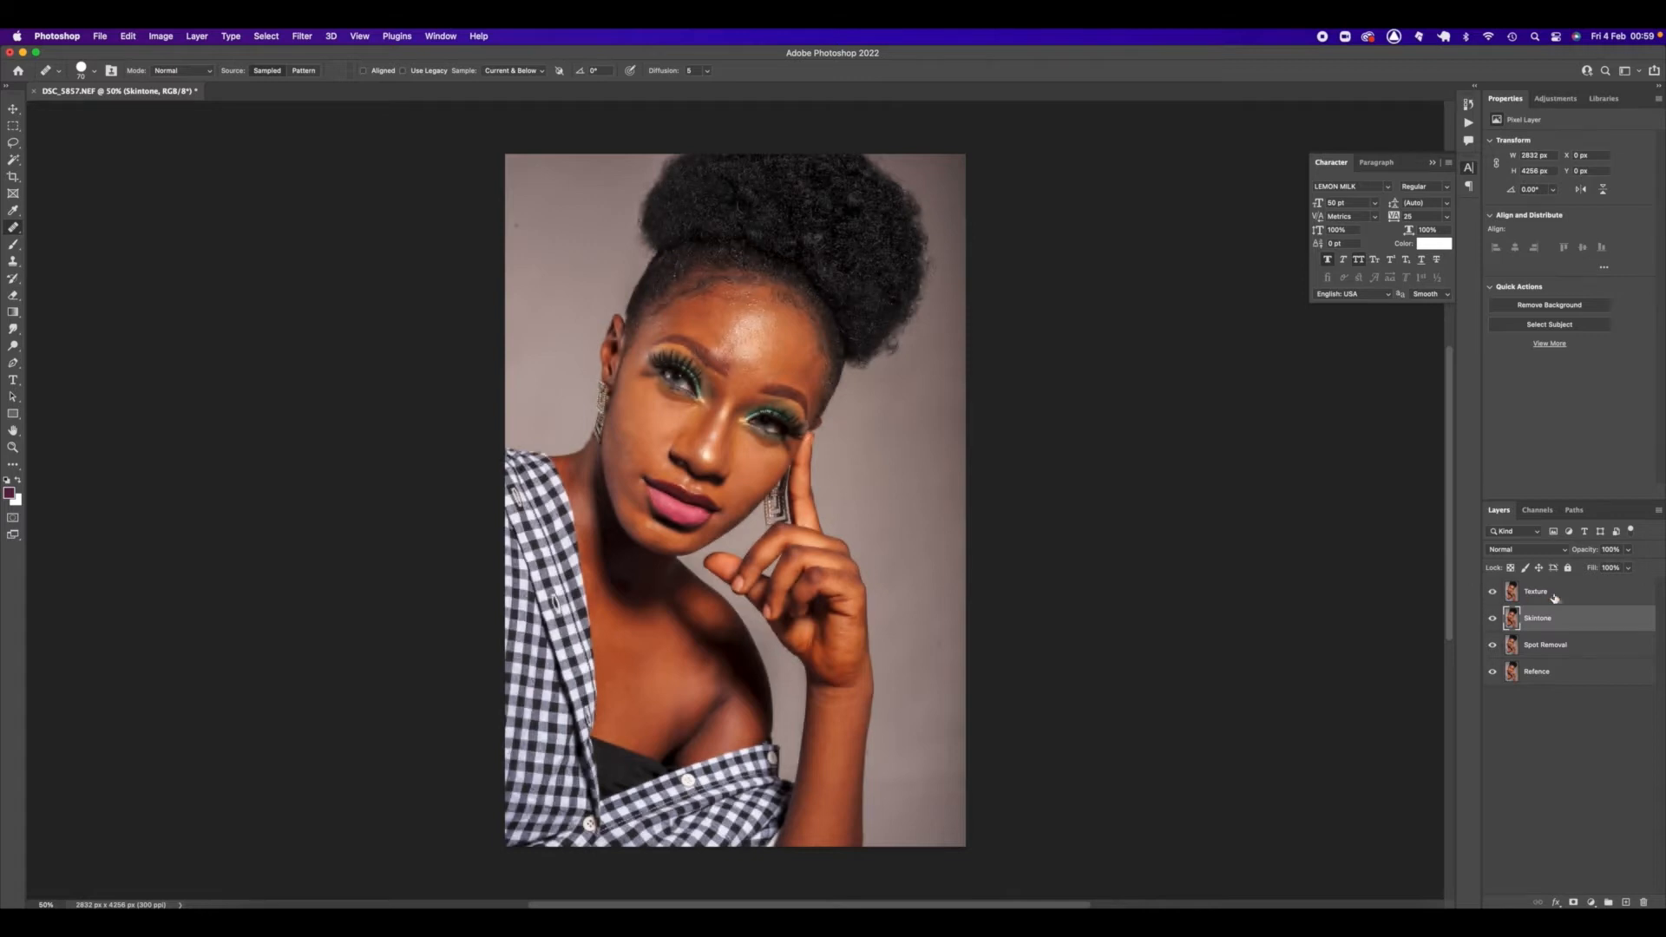
Start Apply Image on the Texture layer with Skintone as the source layer.
{"action": "left_click", "coordinate": [1554, 596]}
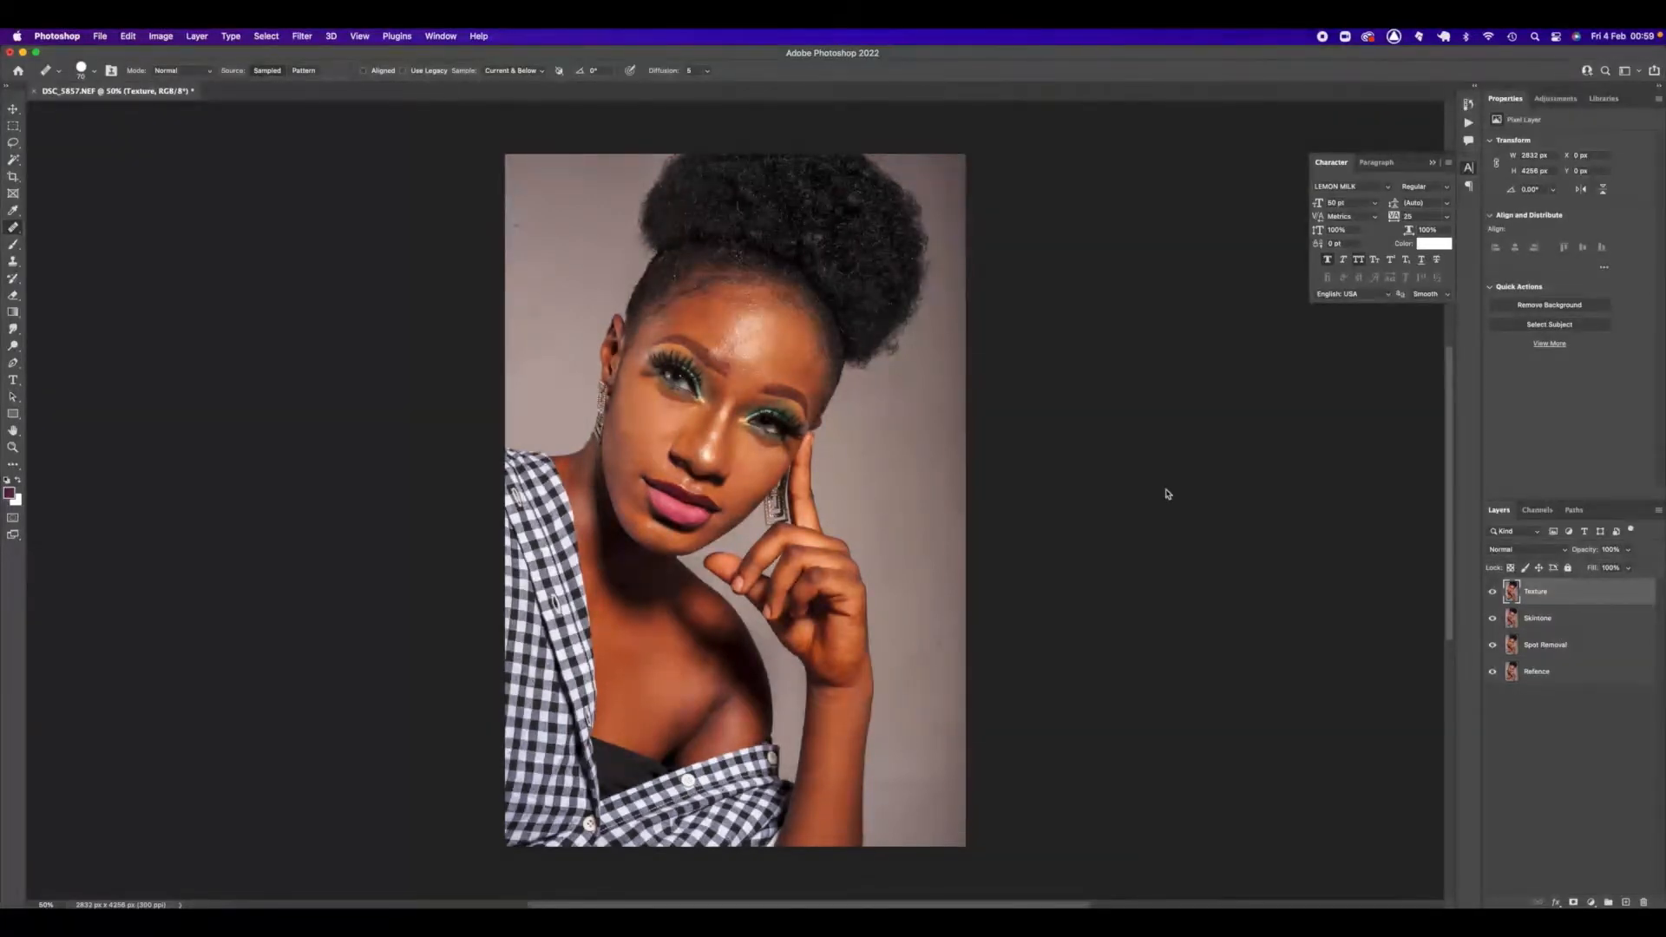
{"action": "left_click", "coordinate": [162, 37]}
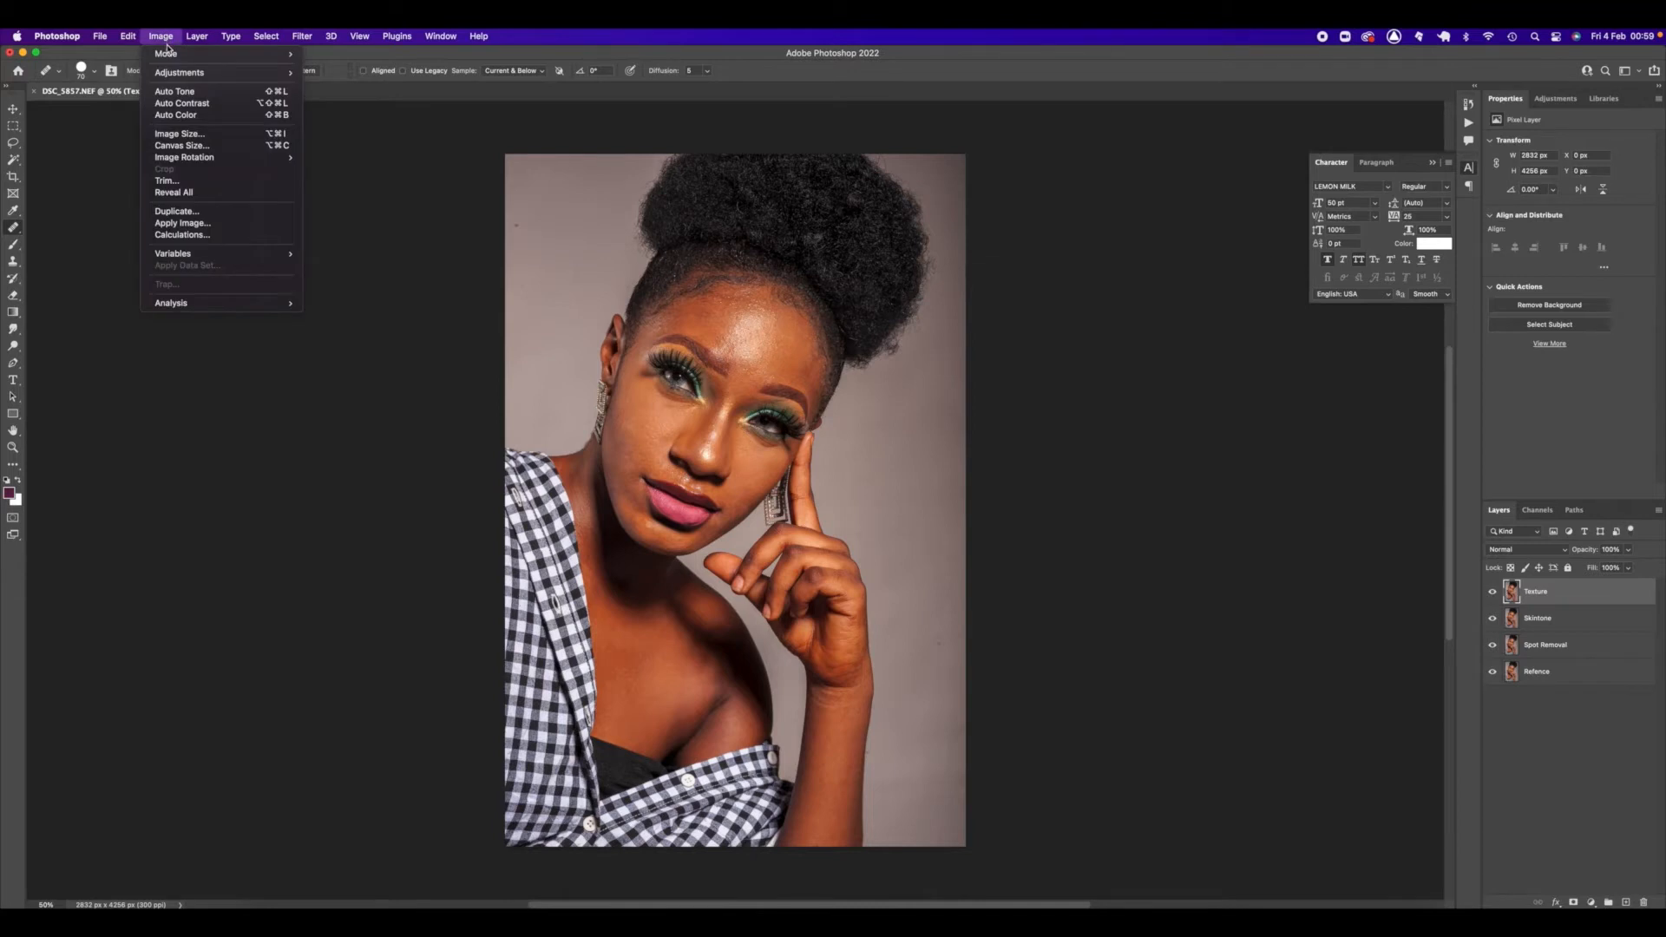
{"action": "left_click", "coordinate": [212, 227]}
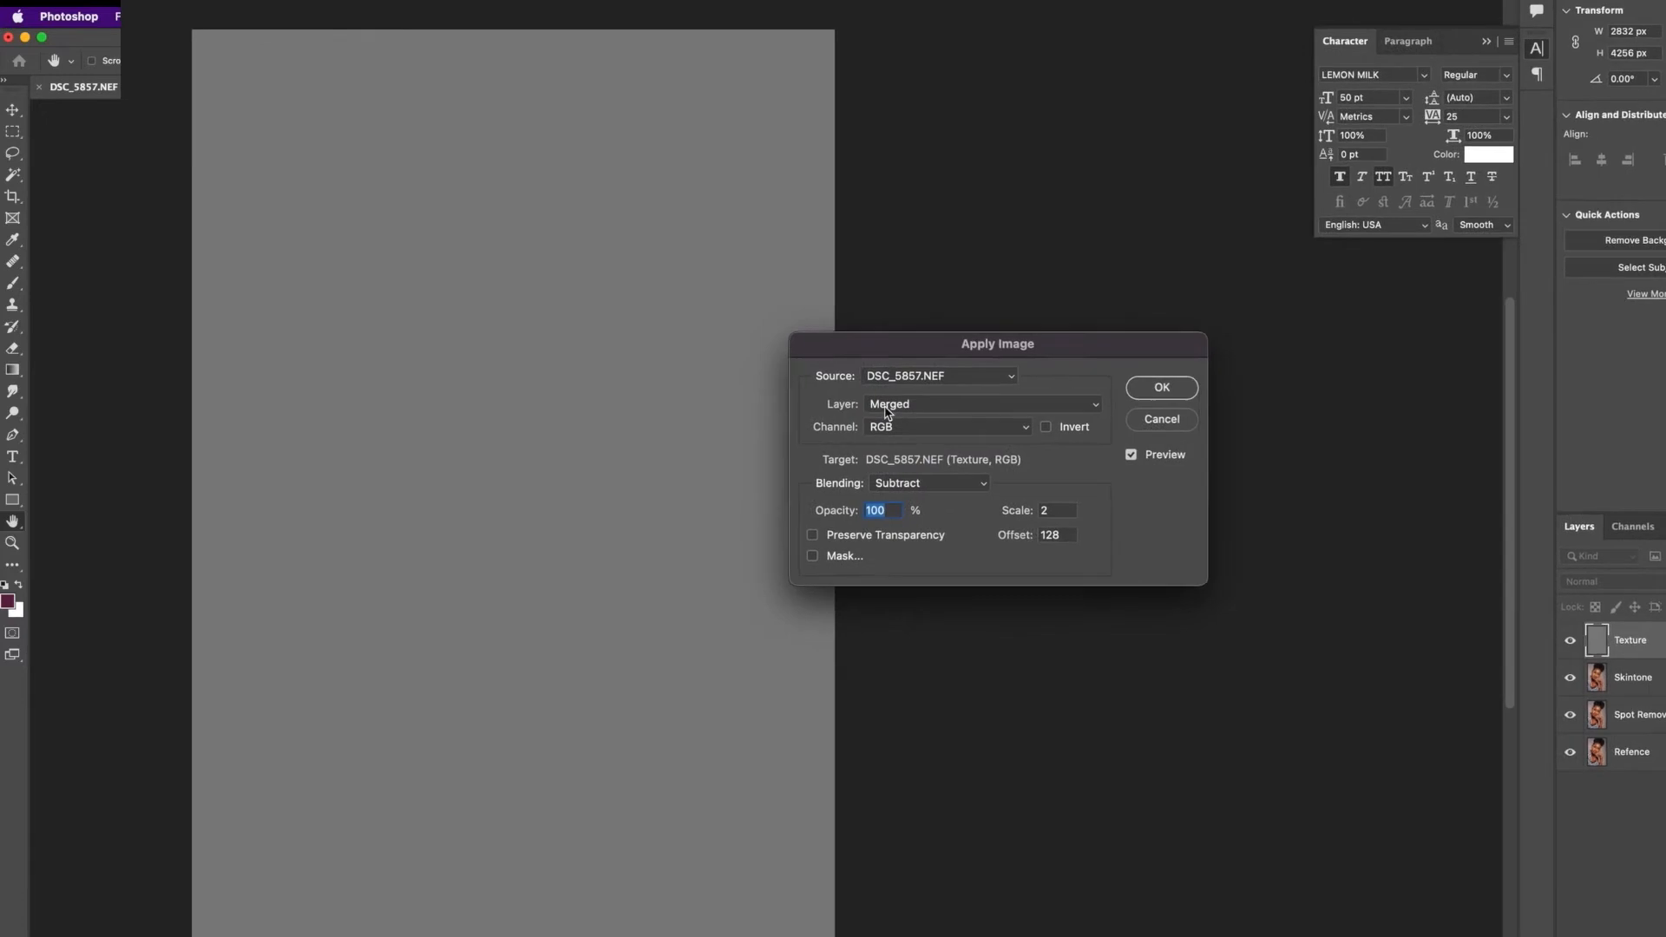
{"action": "left_click", "coordinate": [927, 408]}
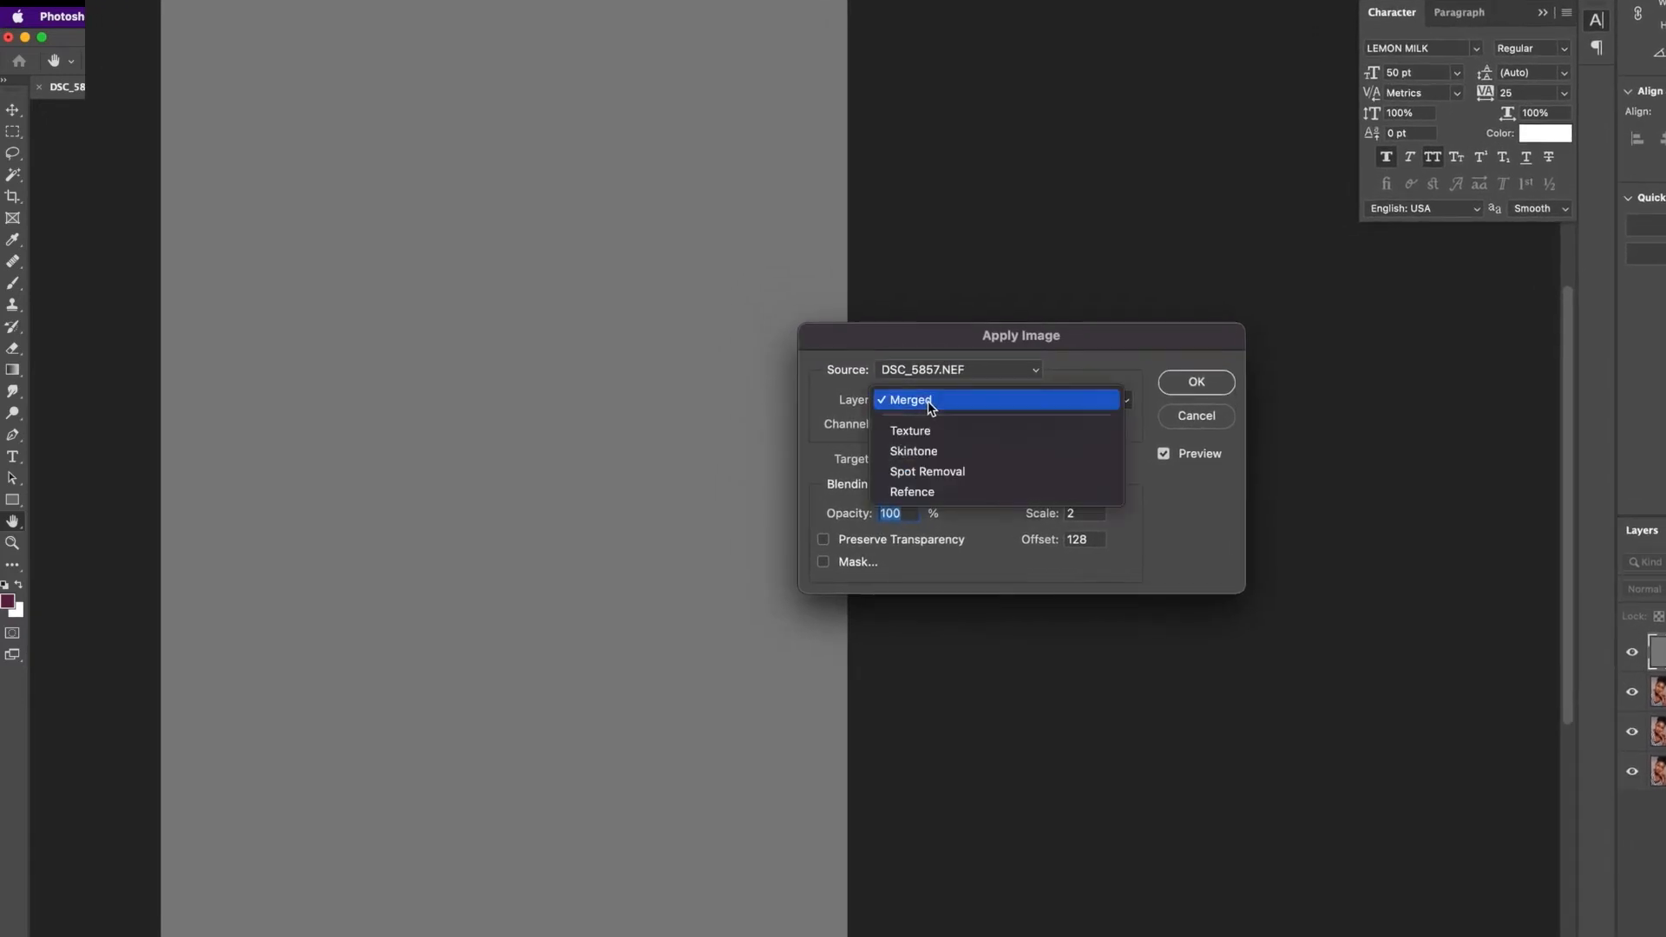
{"action": "left_click", "coordinate": [925, 451]}
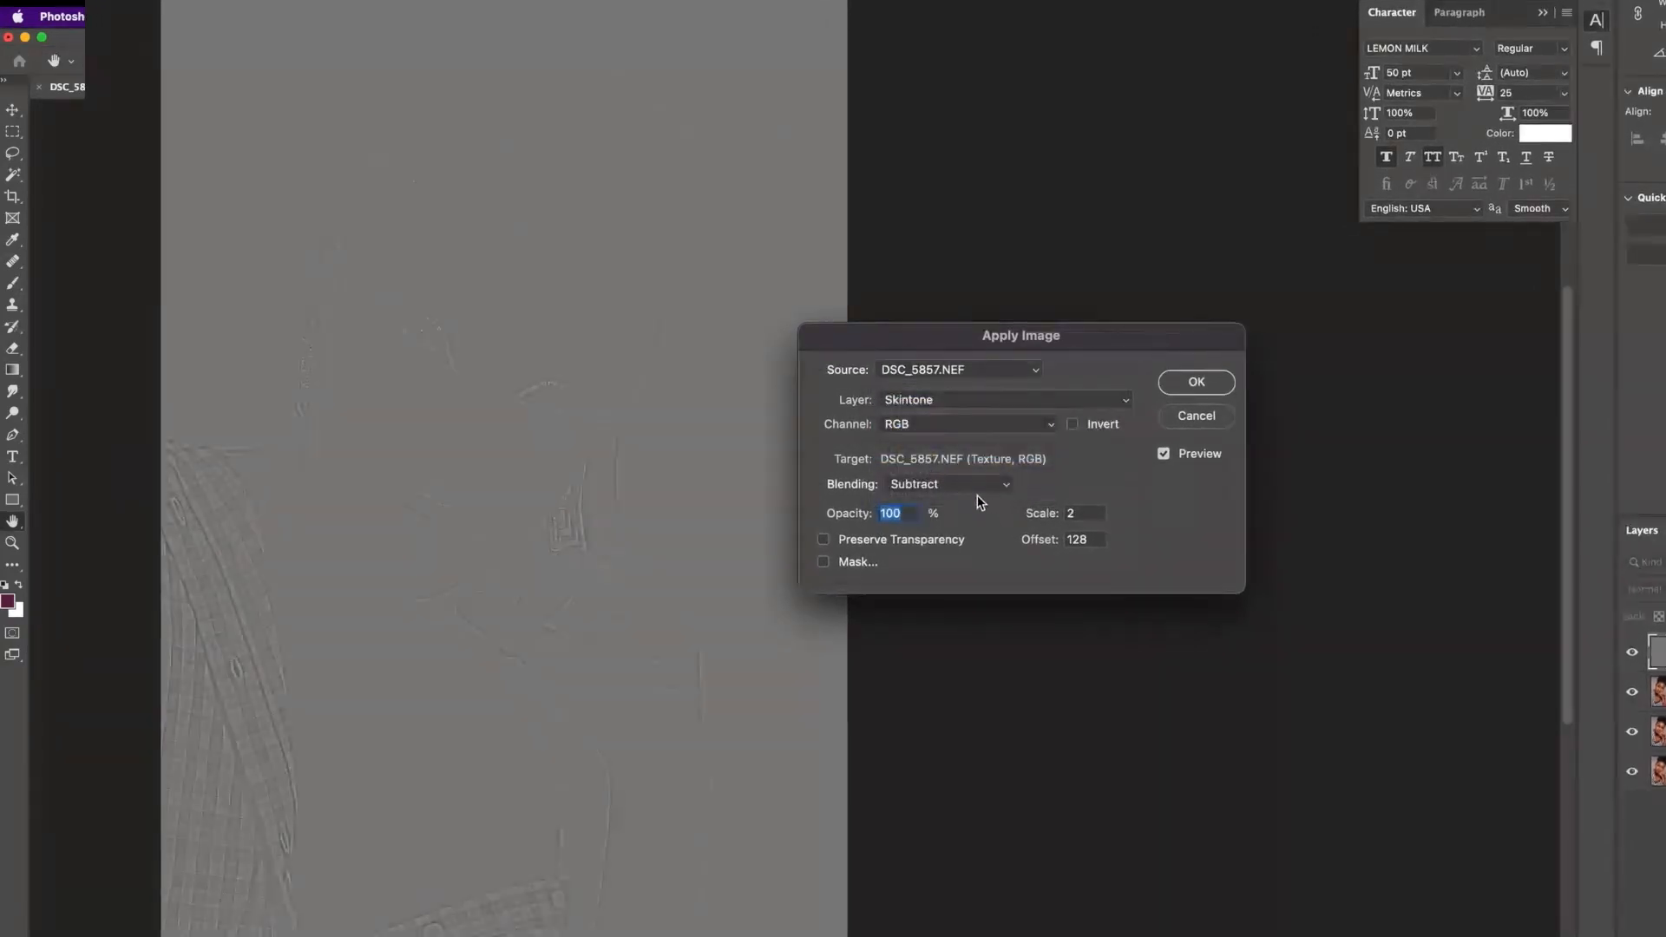
Apply the image to Texture with Subtract blending, scale 2 and offset 128.
{"action": "left_click", "coordinate": [945, 487]}
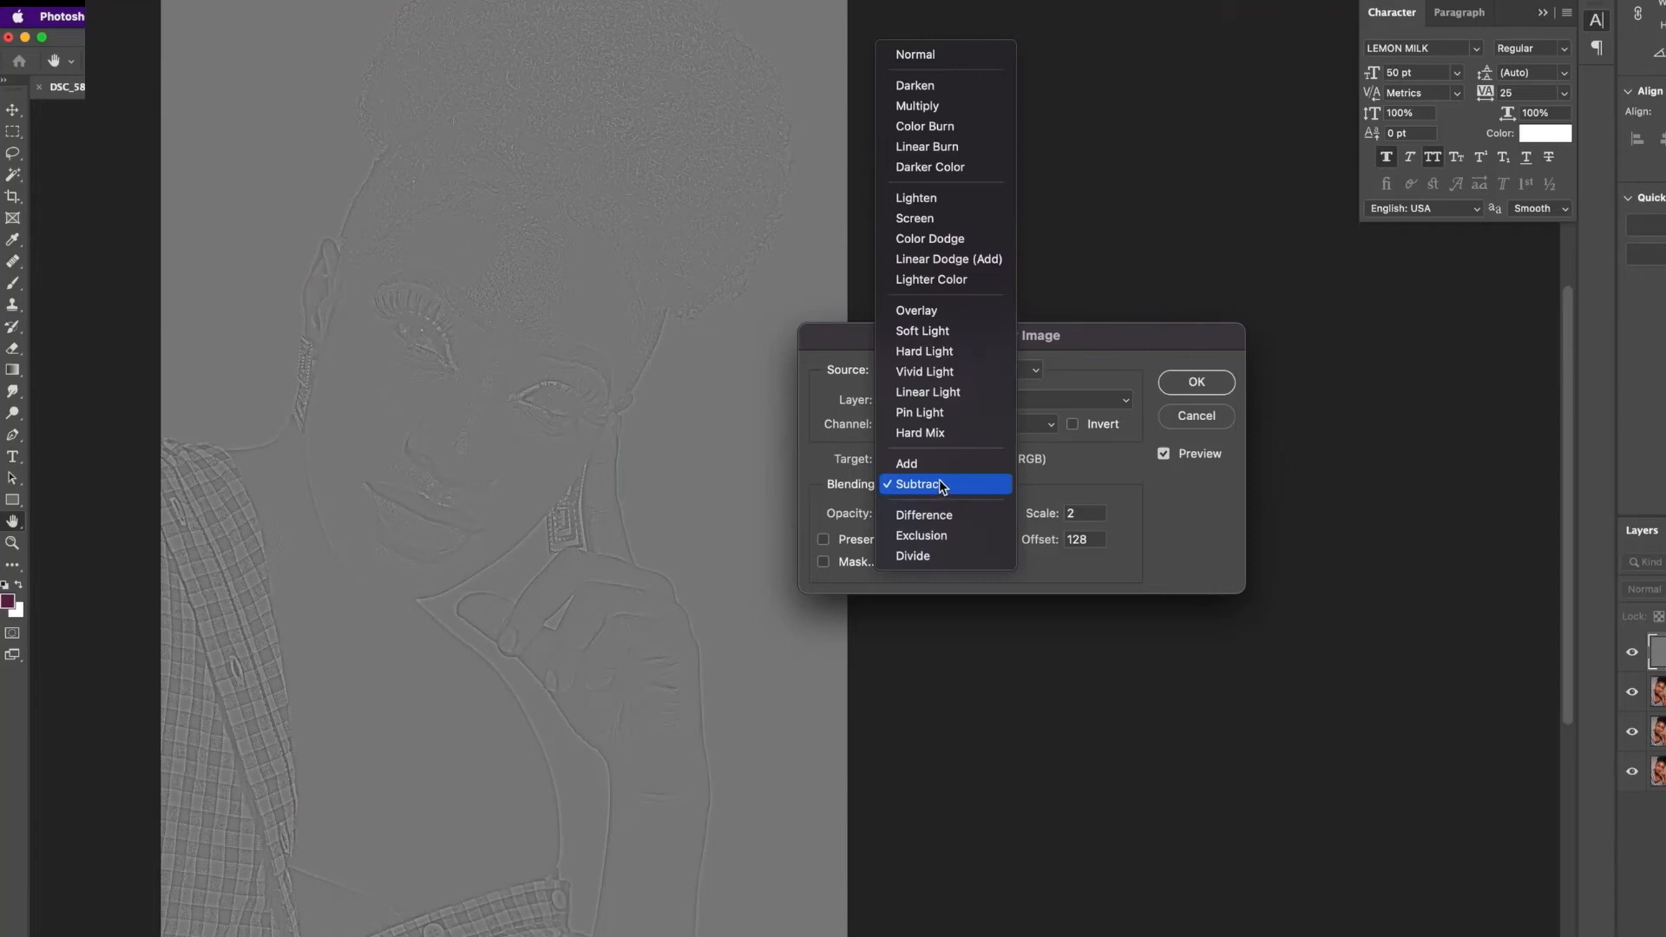
{"action": "left_click", "coordinate": [944, 488]}
{"action": "left_click", "coordinate": [924, 488]}
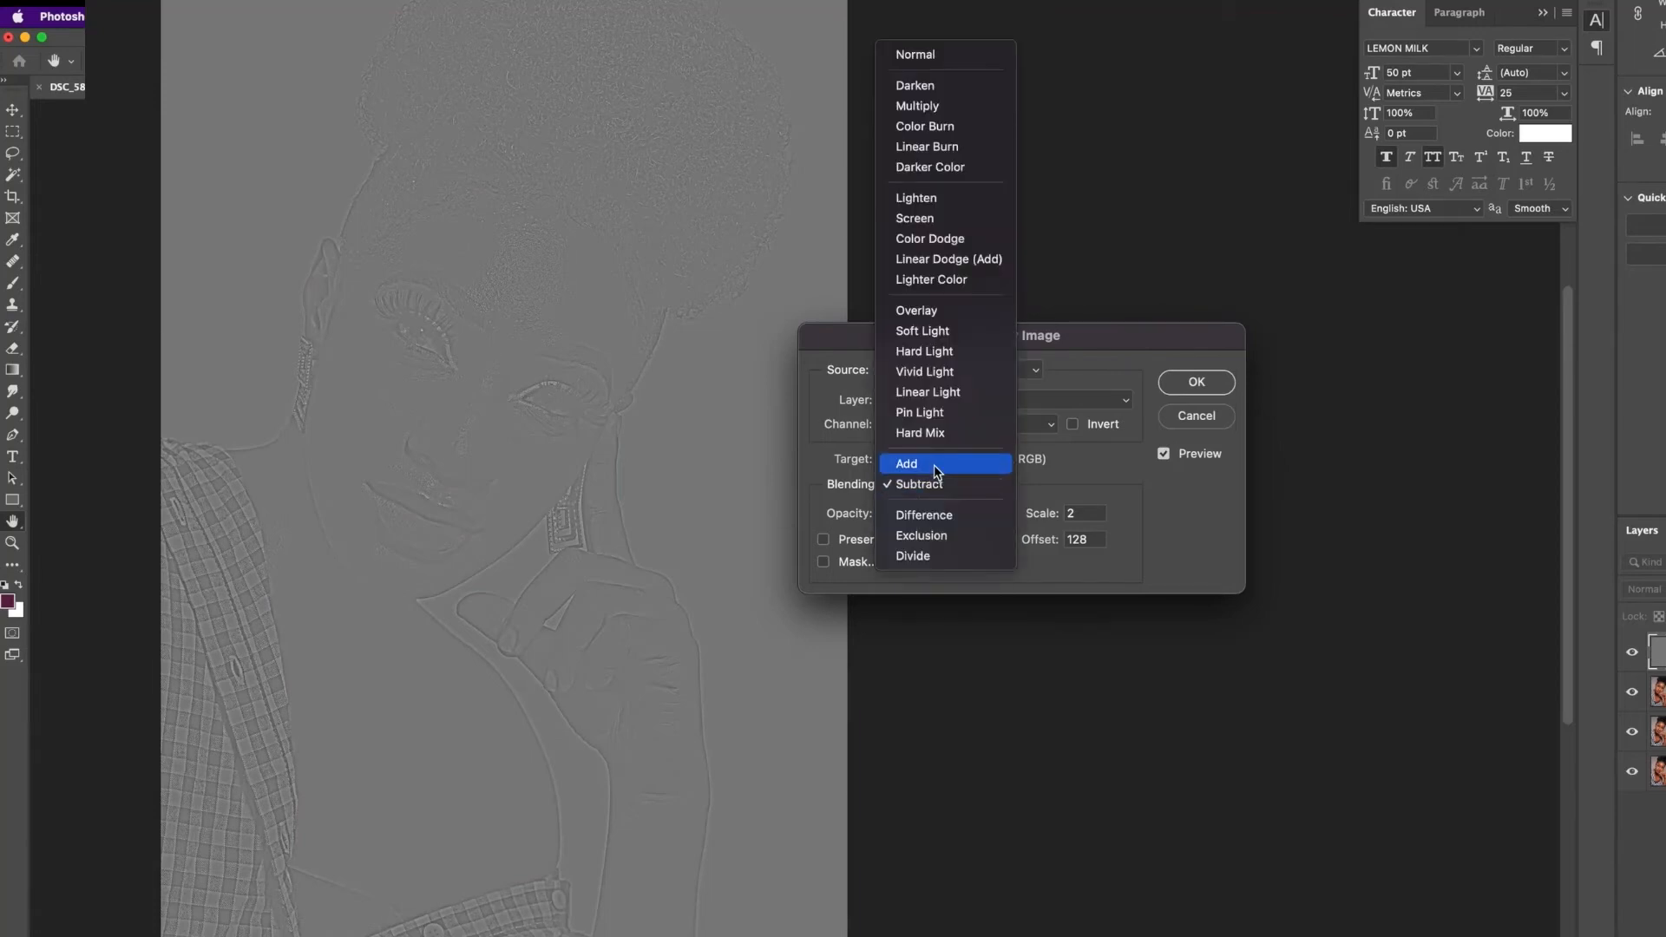
{"action": "left_click", "coordinate": [935, 467]}
{"action": "left_click", "coordinate": [928, 483]}
{"action": "left_click", "coordinate": [926, 513]}
{"action": "left_click_drag", "start_coordinate": [1085, 514], "coordinate": [1052, 505]}
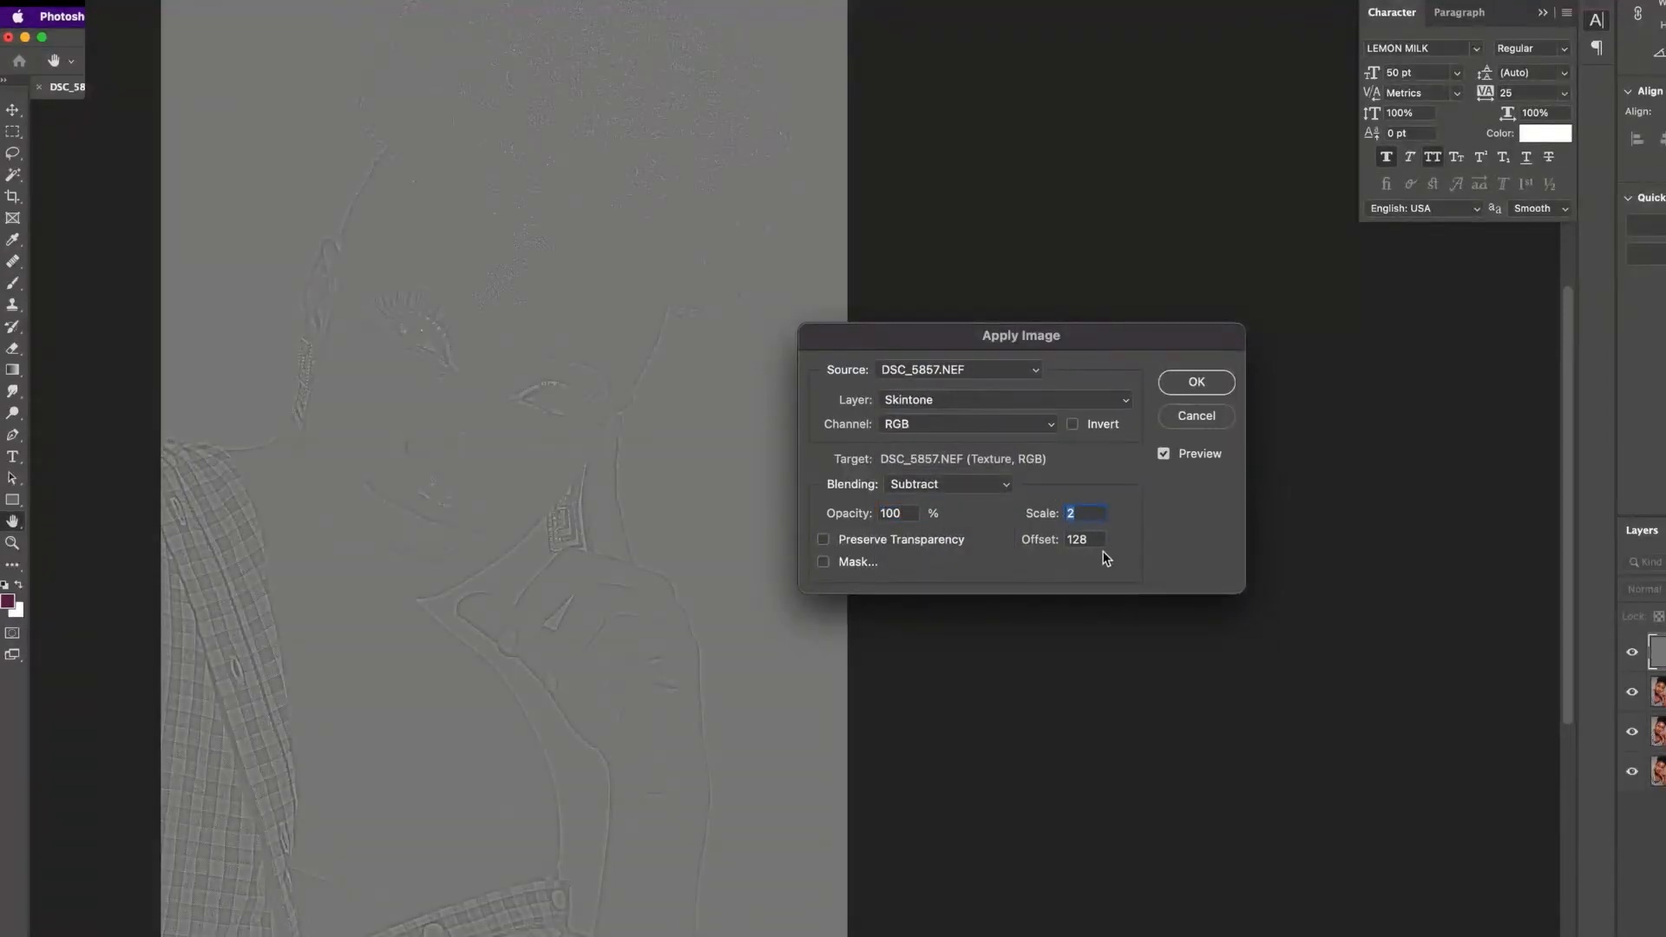
{"action": "left_click_drag", "start_coordinate": [1096, 540], "coordinate": [1054, 538]}
{"action": "type", "text": "12"}
{"action": "left_click", "coordinate": [1205, 382]}
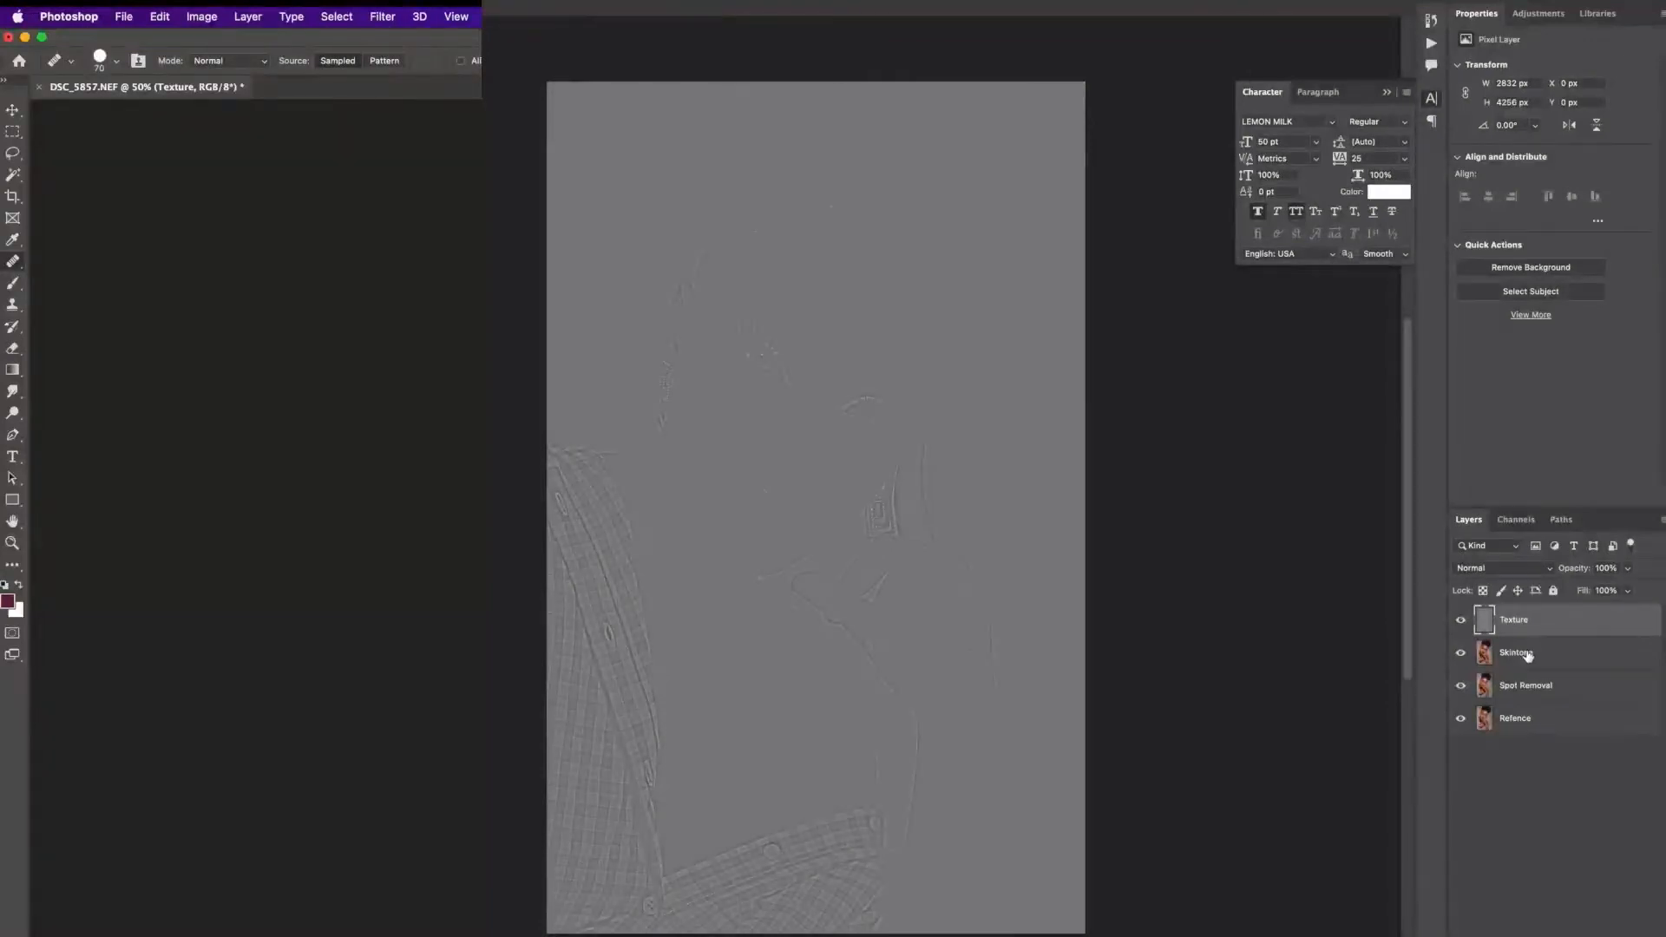
Group the Texture and Skintone layers and name the group FREQ SEP.
{"action": "left_click", "coordinate": [1525, 657], "text": "shift"}
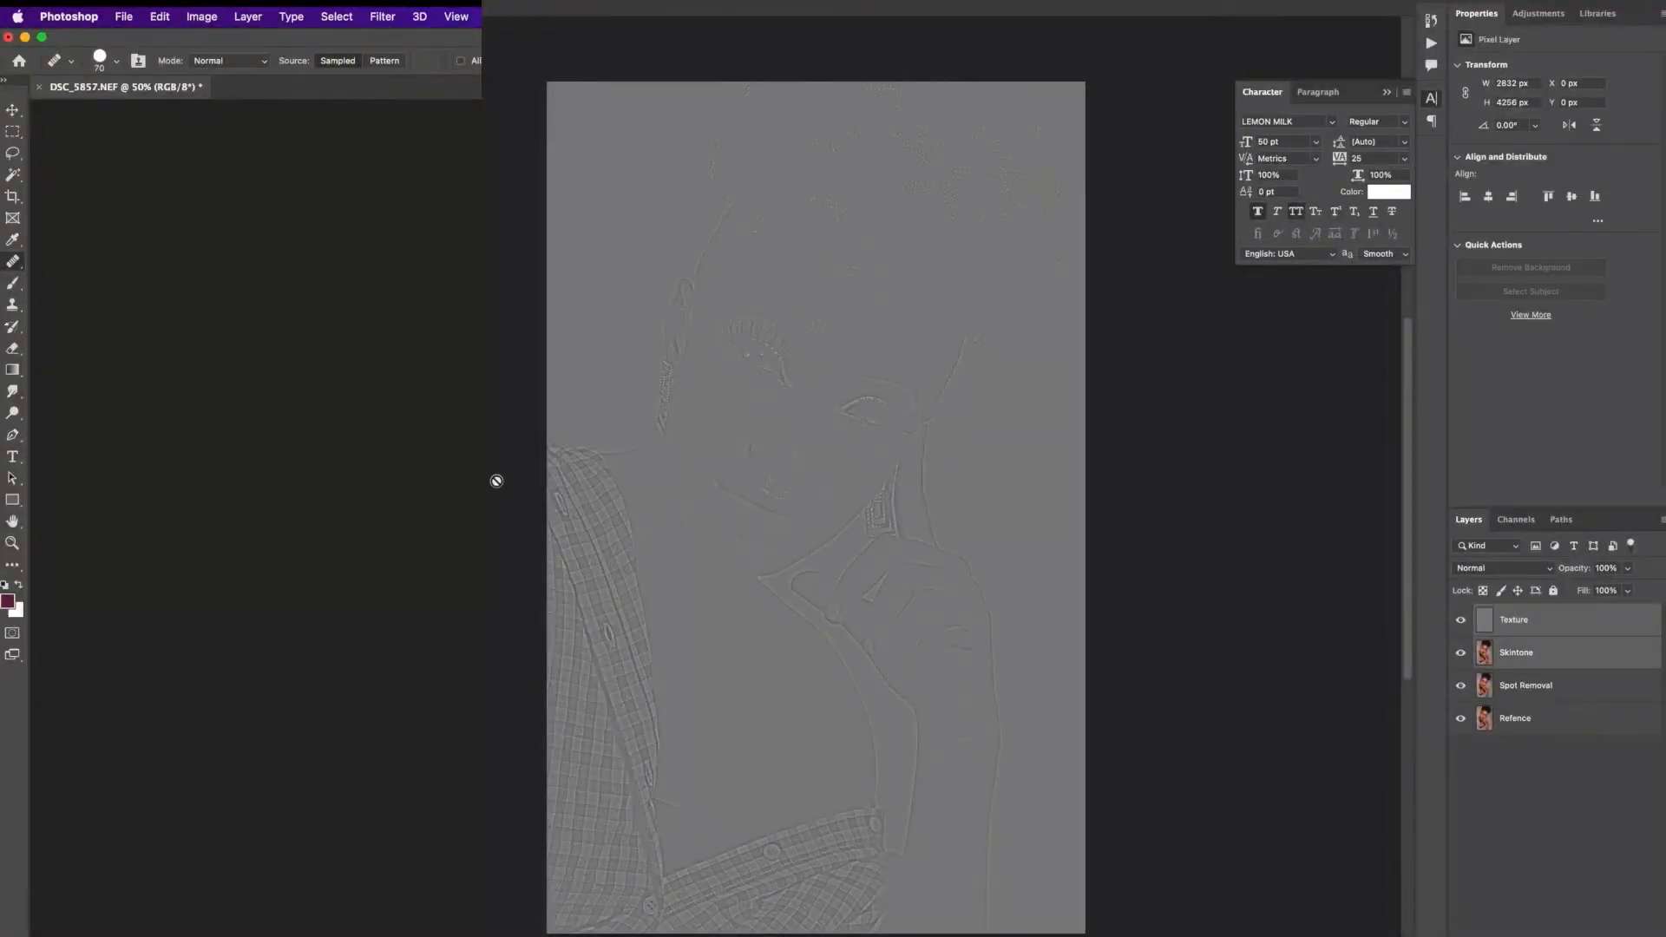
{"action": "key", "text": "super+g"}
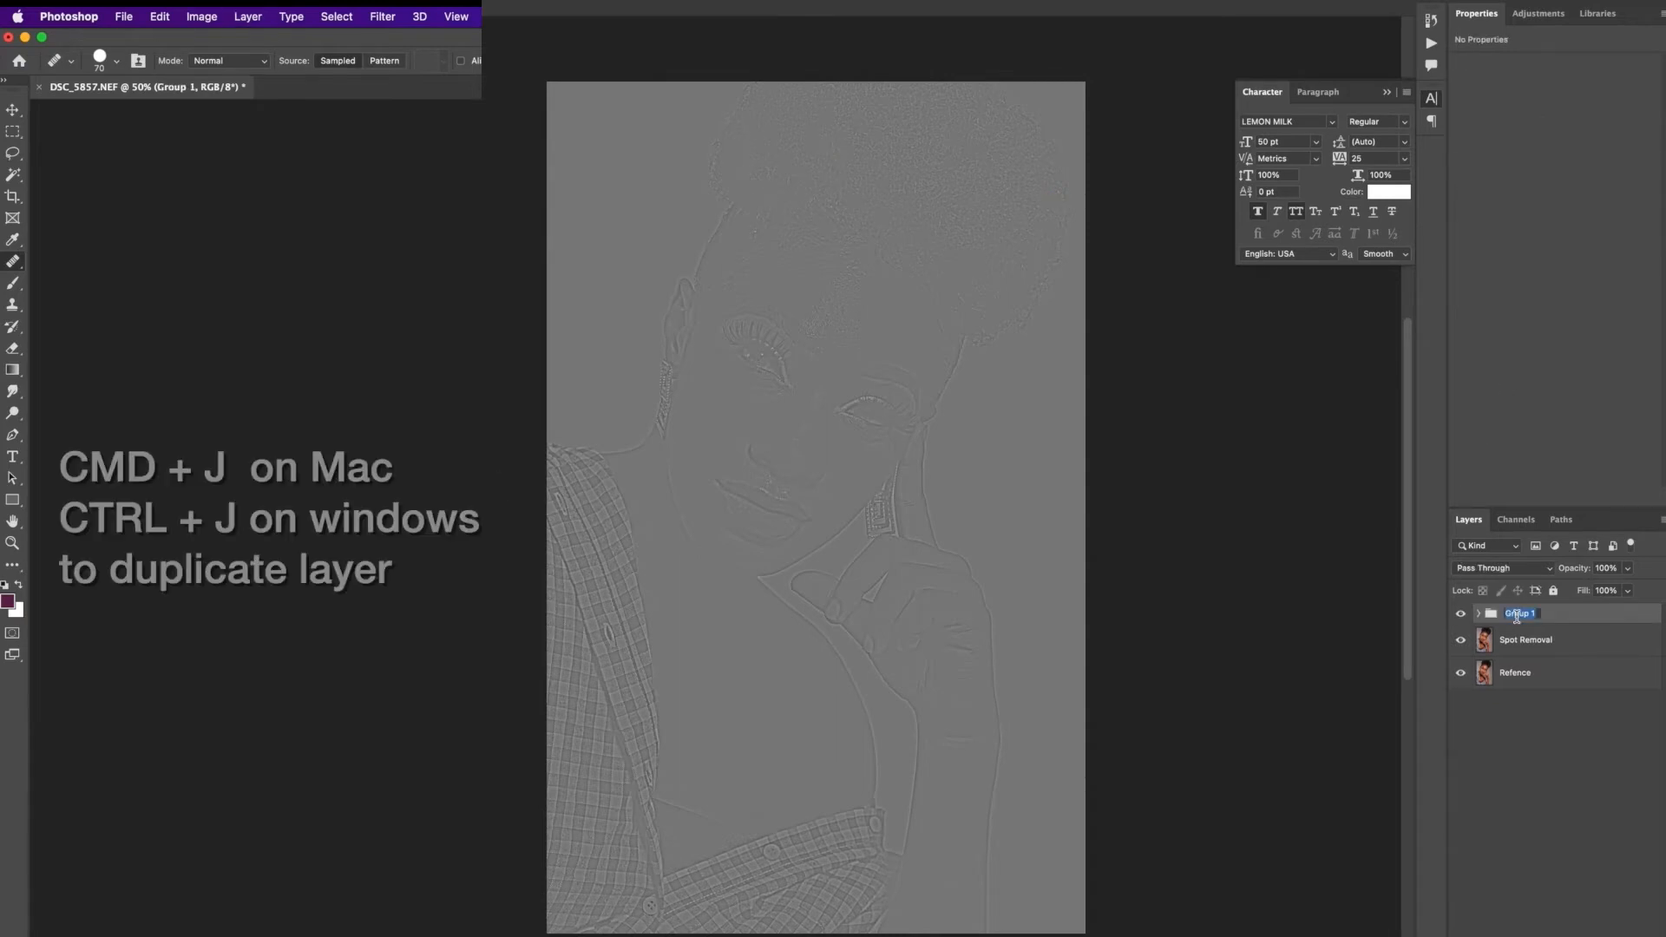
{"action": "type", "text": "FREQ S"}
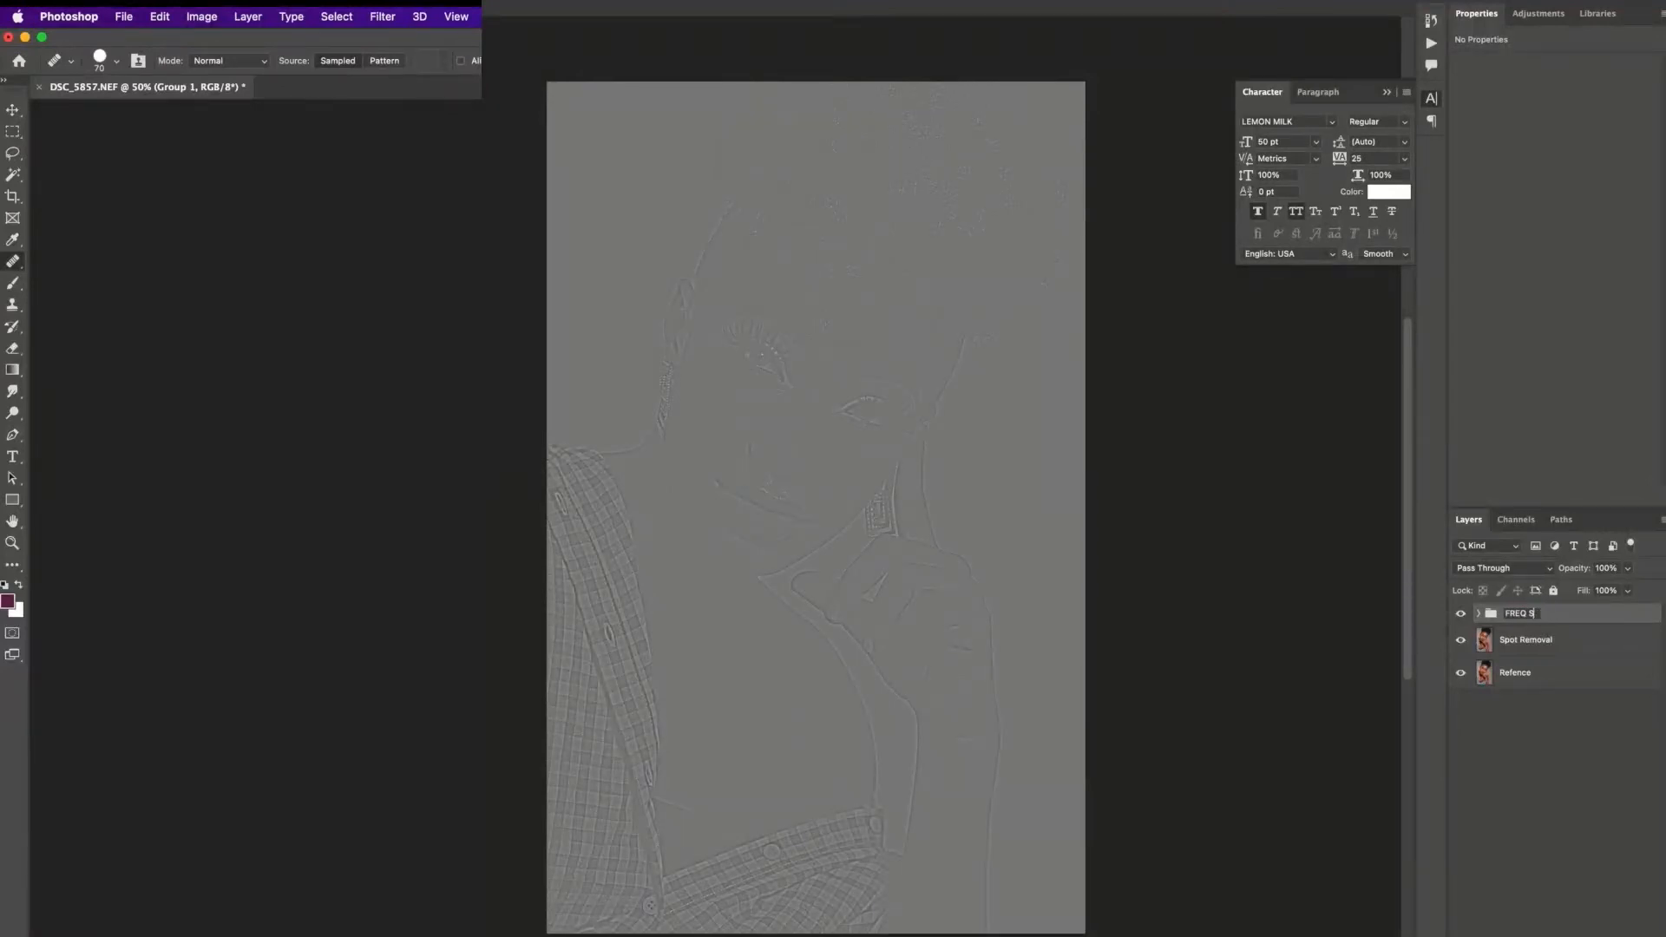
{"action": "type", "text": "EP"}
{"action": "key", "text": "Return"}
Set the blend mode of the Texture layer inside the FREQ SEP group to Linear Light.
{"action": "left_click", "coordinate": [1478, 613]}
{"action": "left_click", "coordinate": [1527, 642]}
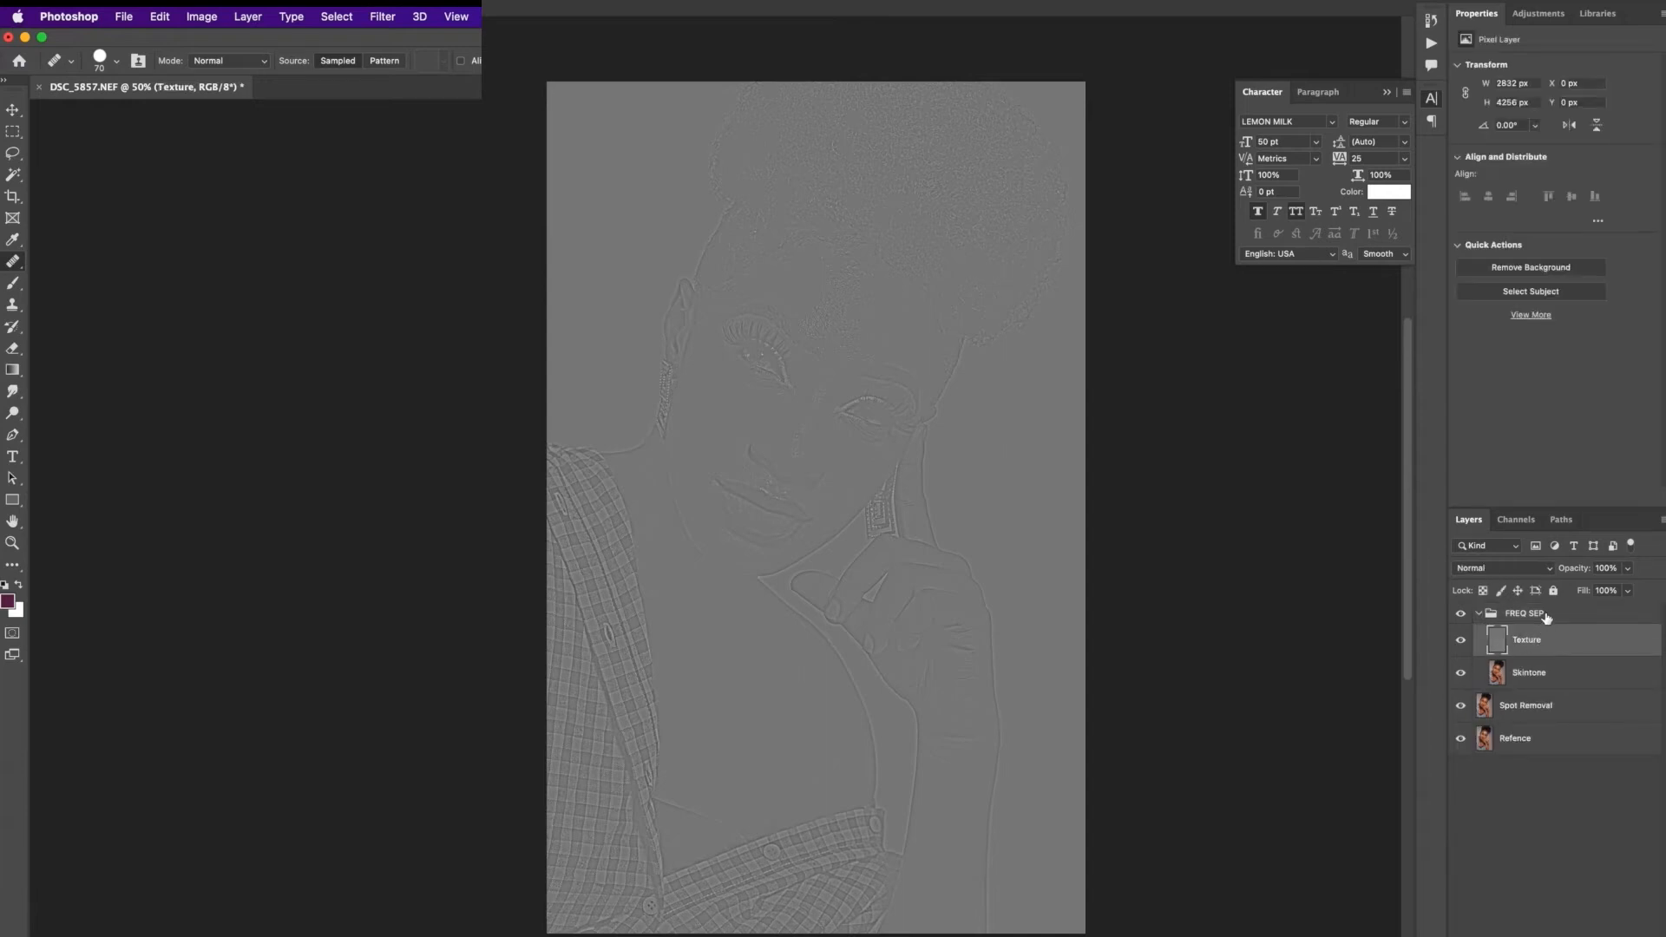
{"action": "left_click", "coordinate": [1550, 569]}
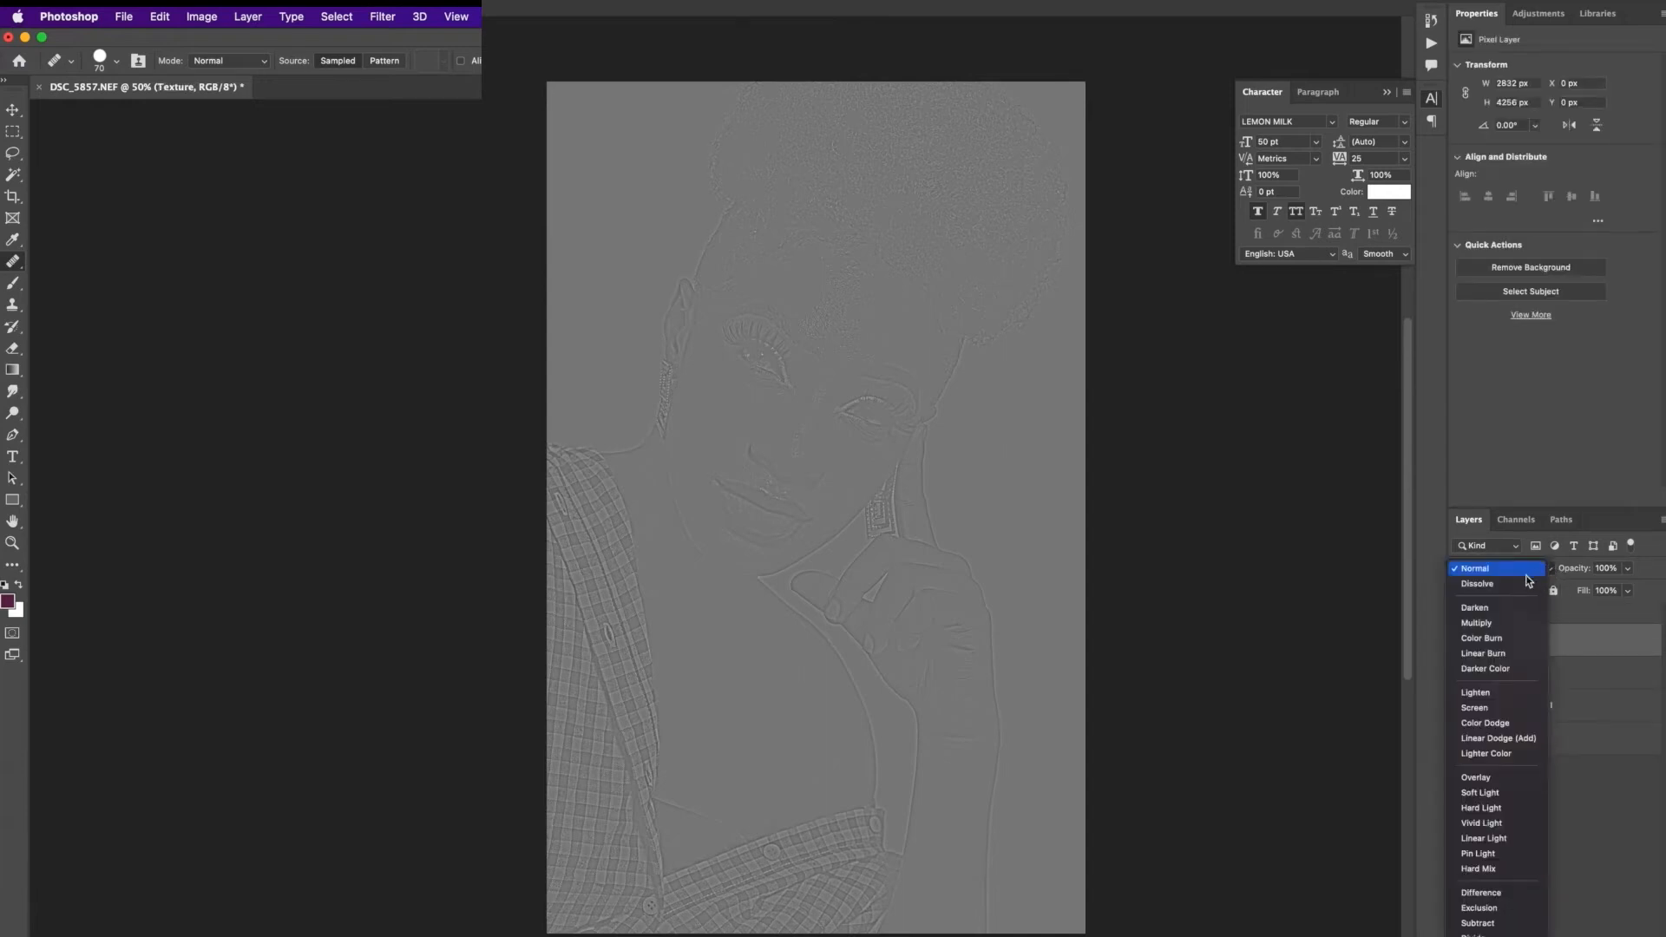
{"action": "left_click", "coordinate": [1486, 840]}
Collapse the FREQ SEP group and compare the portrait with the group hidden and shown.
{"action": "left_click", "coordinate": [1478, 613]}
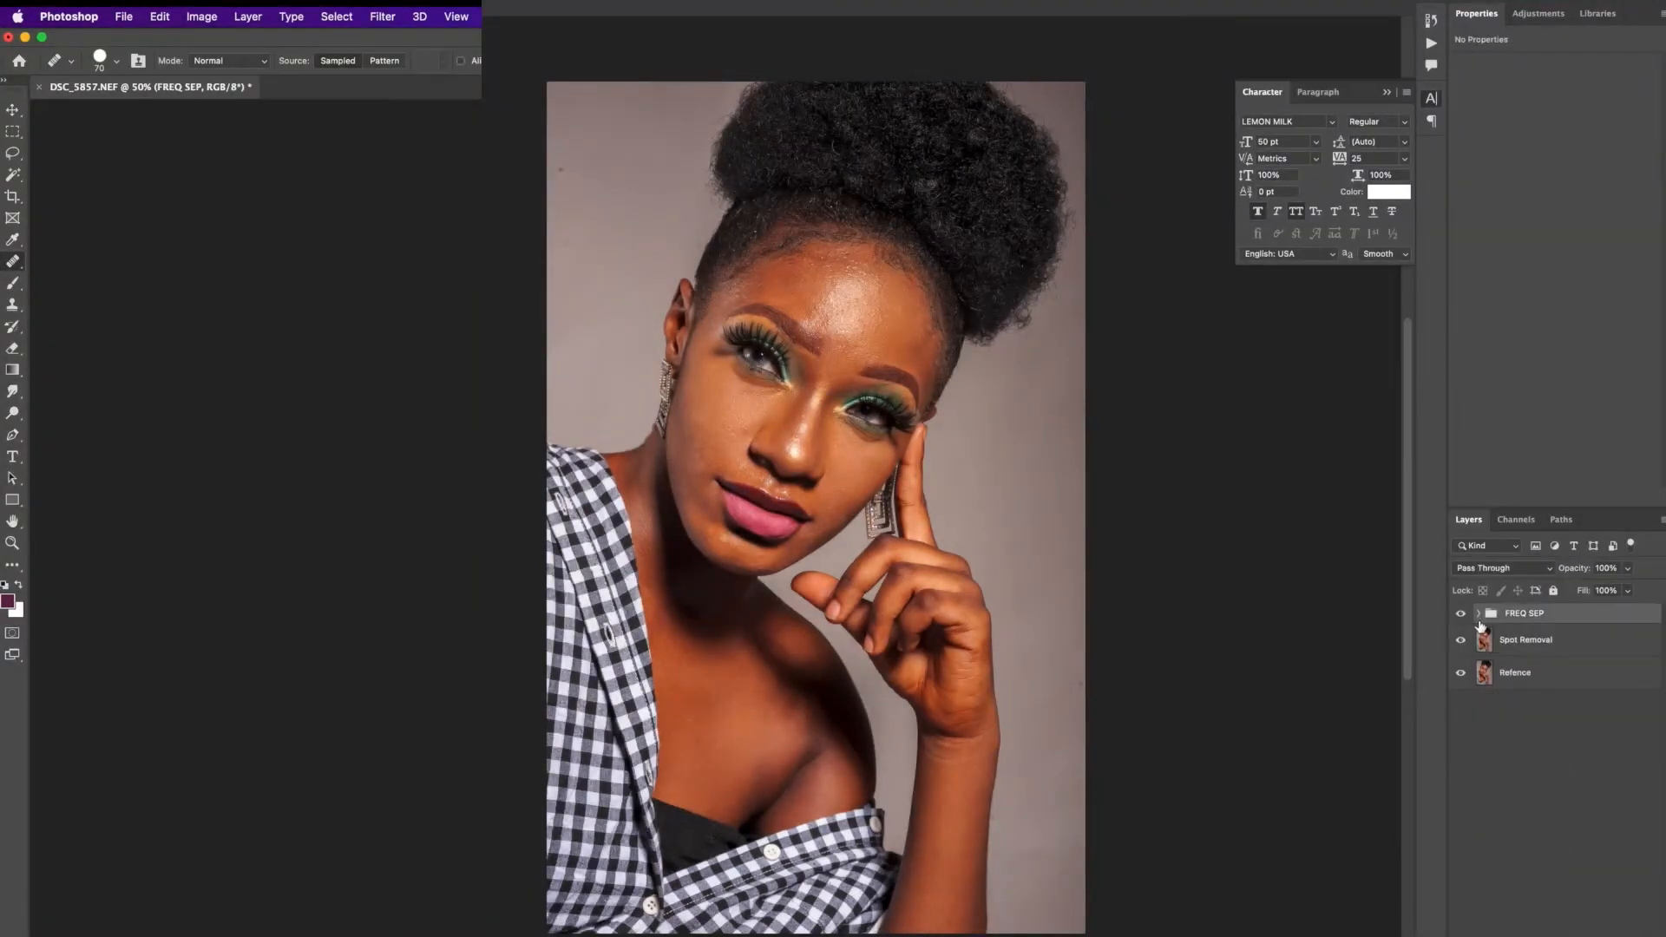
{"action": "left_click", "coordinate": [1462, 615]}
{"action": "left_click", "coordinate": [1461, 615]}
{"action": "left_click", "coordinate": [1462, 616]}
{"action": "left_click", "coordinate": [1462, 615]}
Make the Skintone layer in the FREQ SEP group active and set the Lasso tool's feather to 0 px.
{"action": "left_click", "coordinate": [1479, 614]}
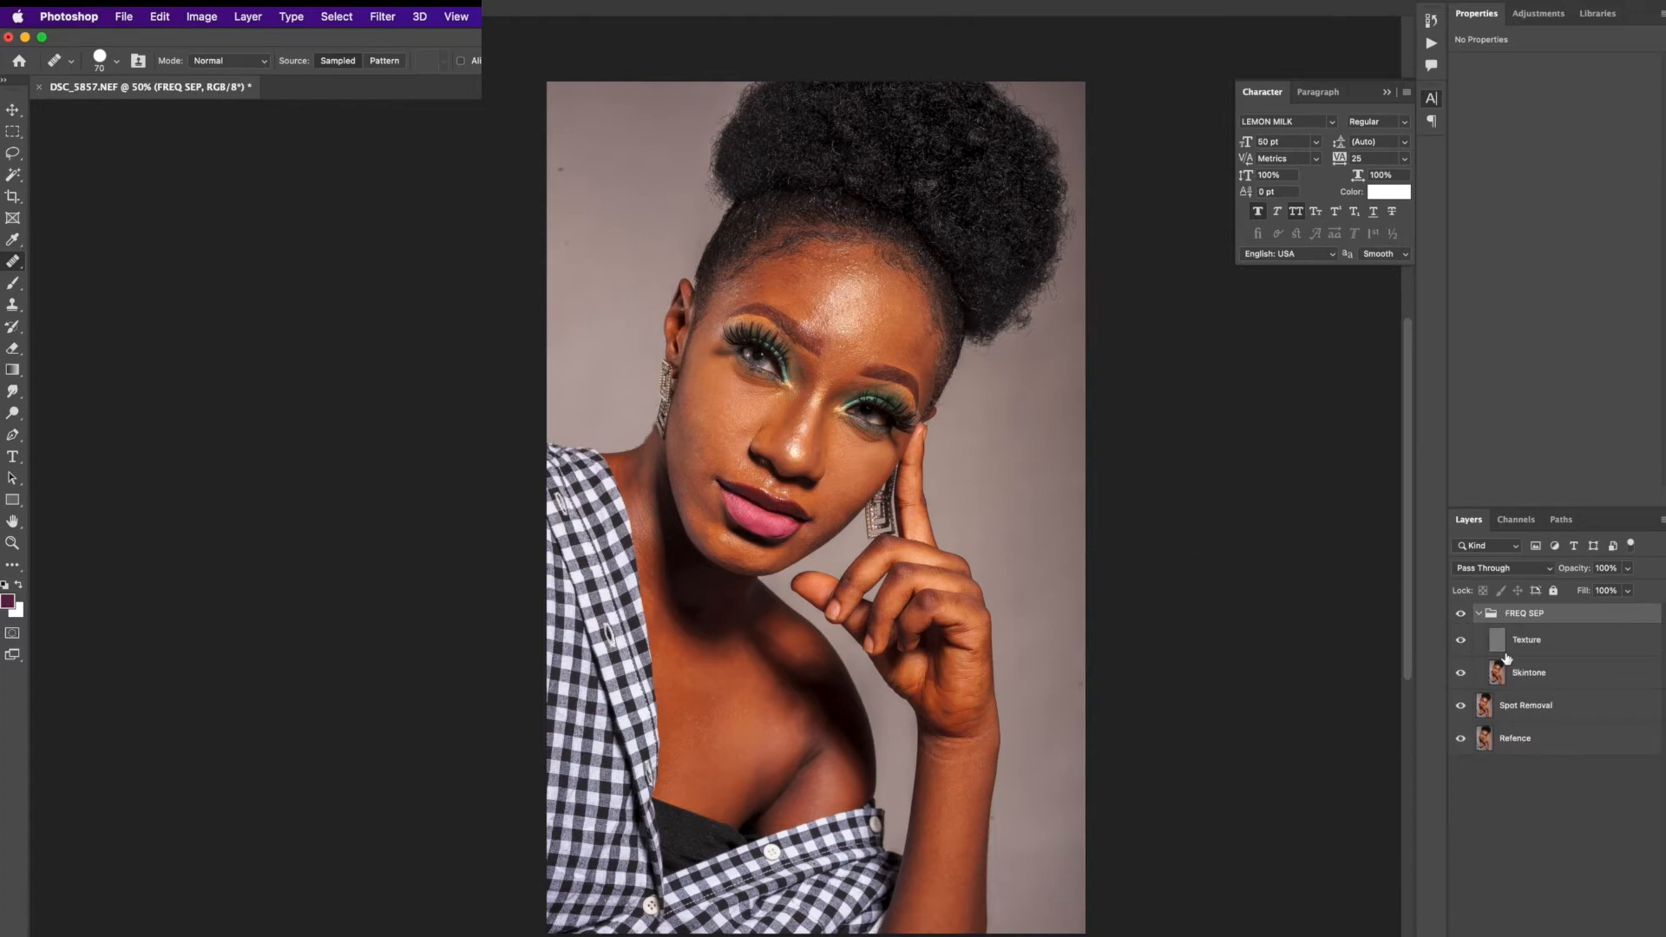
{"action": "left_click", "coordinate": [1524, 679]}
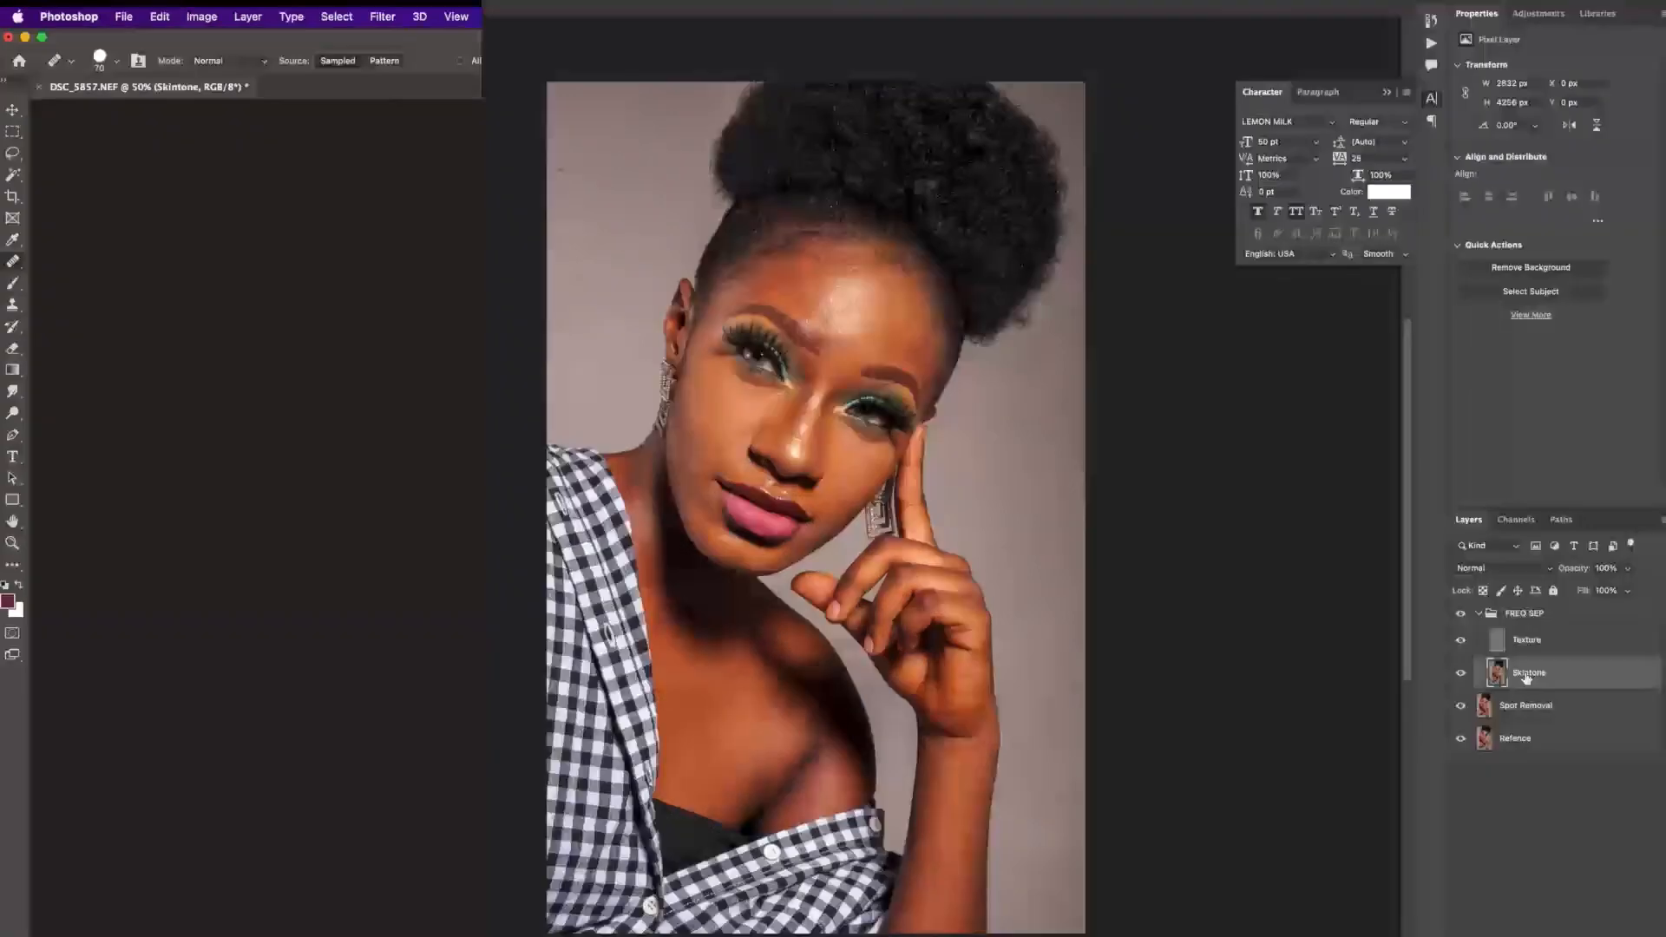
{"action": "left_click", "coordinate": [971, 501]}
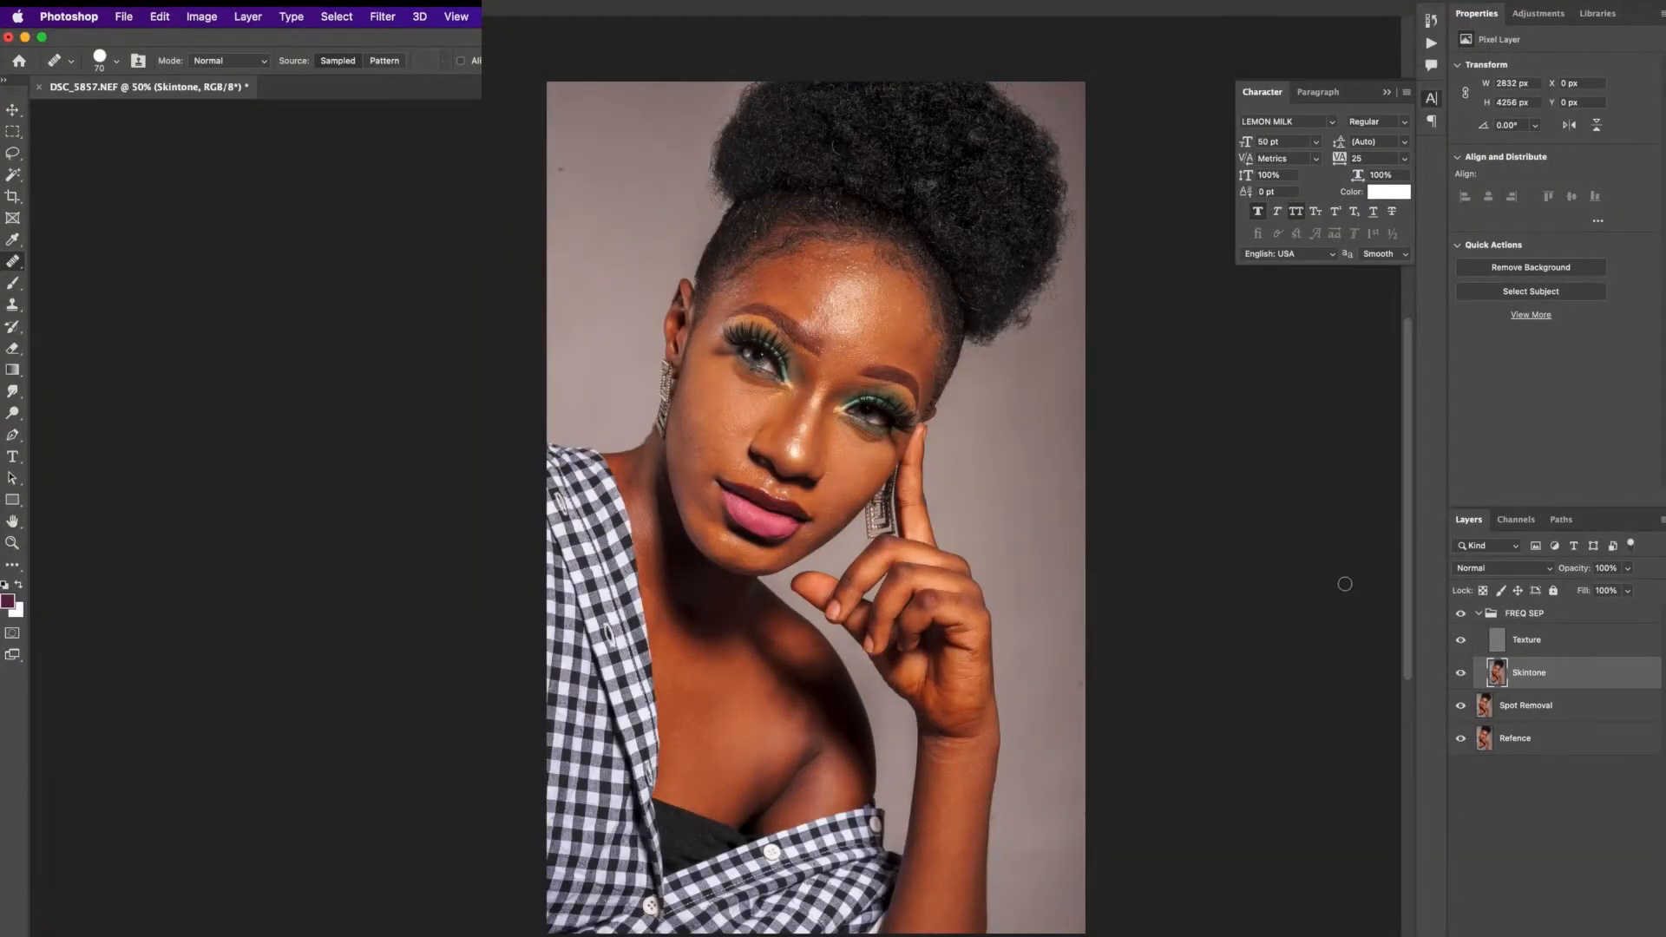
{"action": "left_click", "coordinate": [12, 156]}
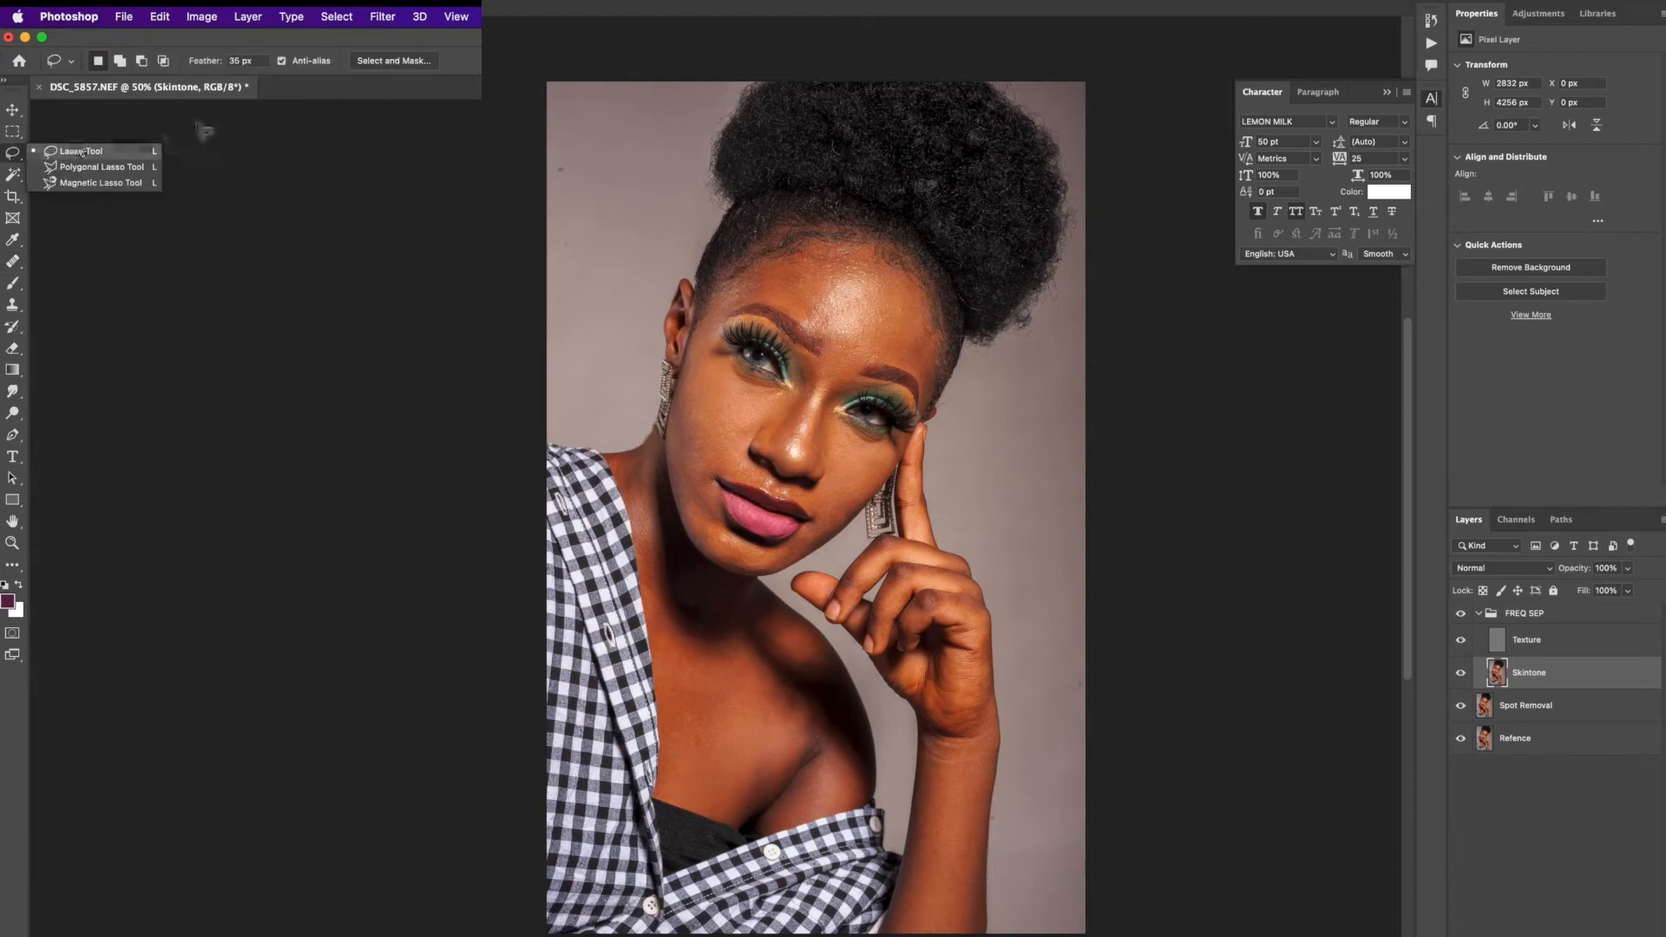
{"action": "left_click", "coordinate": [259, 64]}
{"action": "double_click", "coordinate": [260, 64]}
{"action": "type", "text": "0"}
Outline the central forehead skin with the Lasso tool and view the selection in Select and Mask using the Overlay view.
{"action": "mouse_move", "coordinate": [869, 254]}
{"action": "left_mouse_down"}
{"action": "mouse_move", "coordinate": [777, 263]}
{"action": "mouse_move", "coordinate": [756, 286]}
{"action": "mouse_move", "coordinate": [835, 346]}
{"action": "mouse_move", "coordinate": [919, 366]}
{"action": "mouse_move", "coordinate": [921, 329]}
{"action": "mouse_move", "coordinate": [871, 255]}
{"action": "left_mouse_up"}
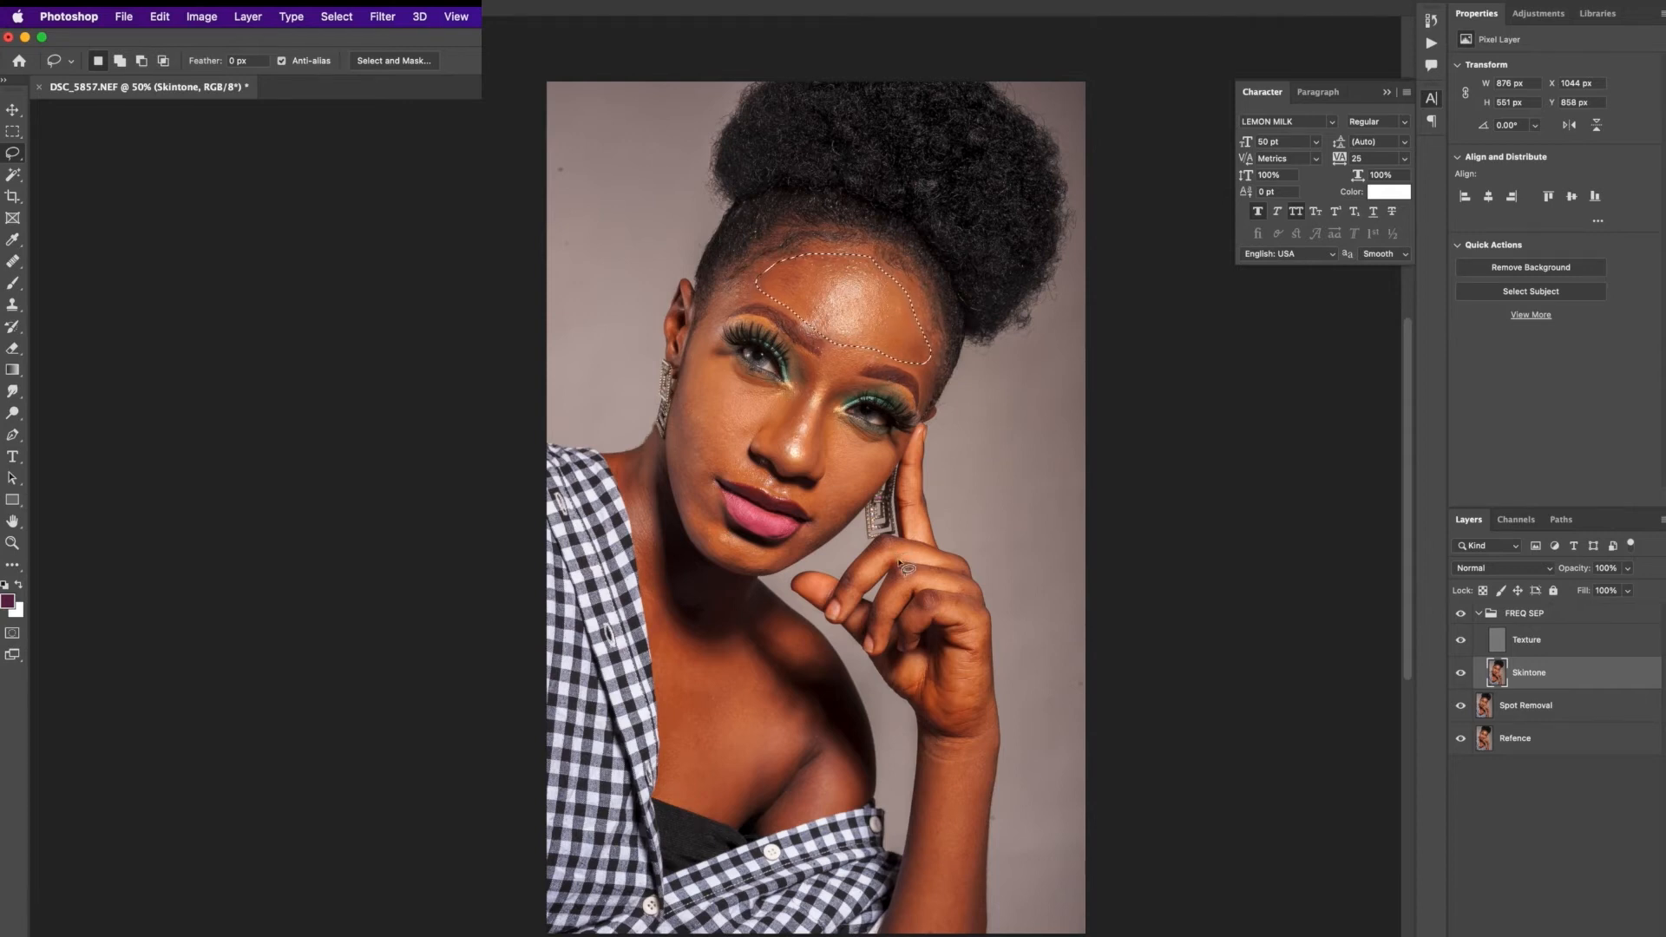
{"action": "left_click", "coordinate": [395, 61]}
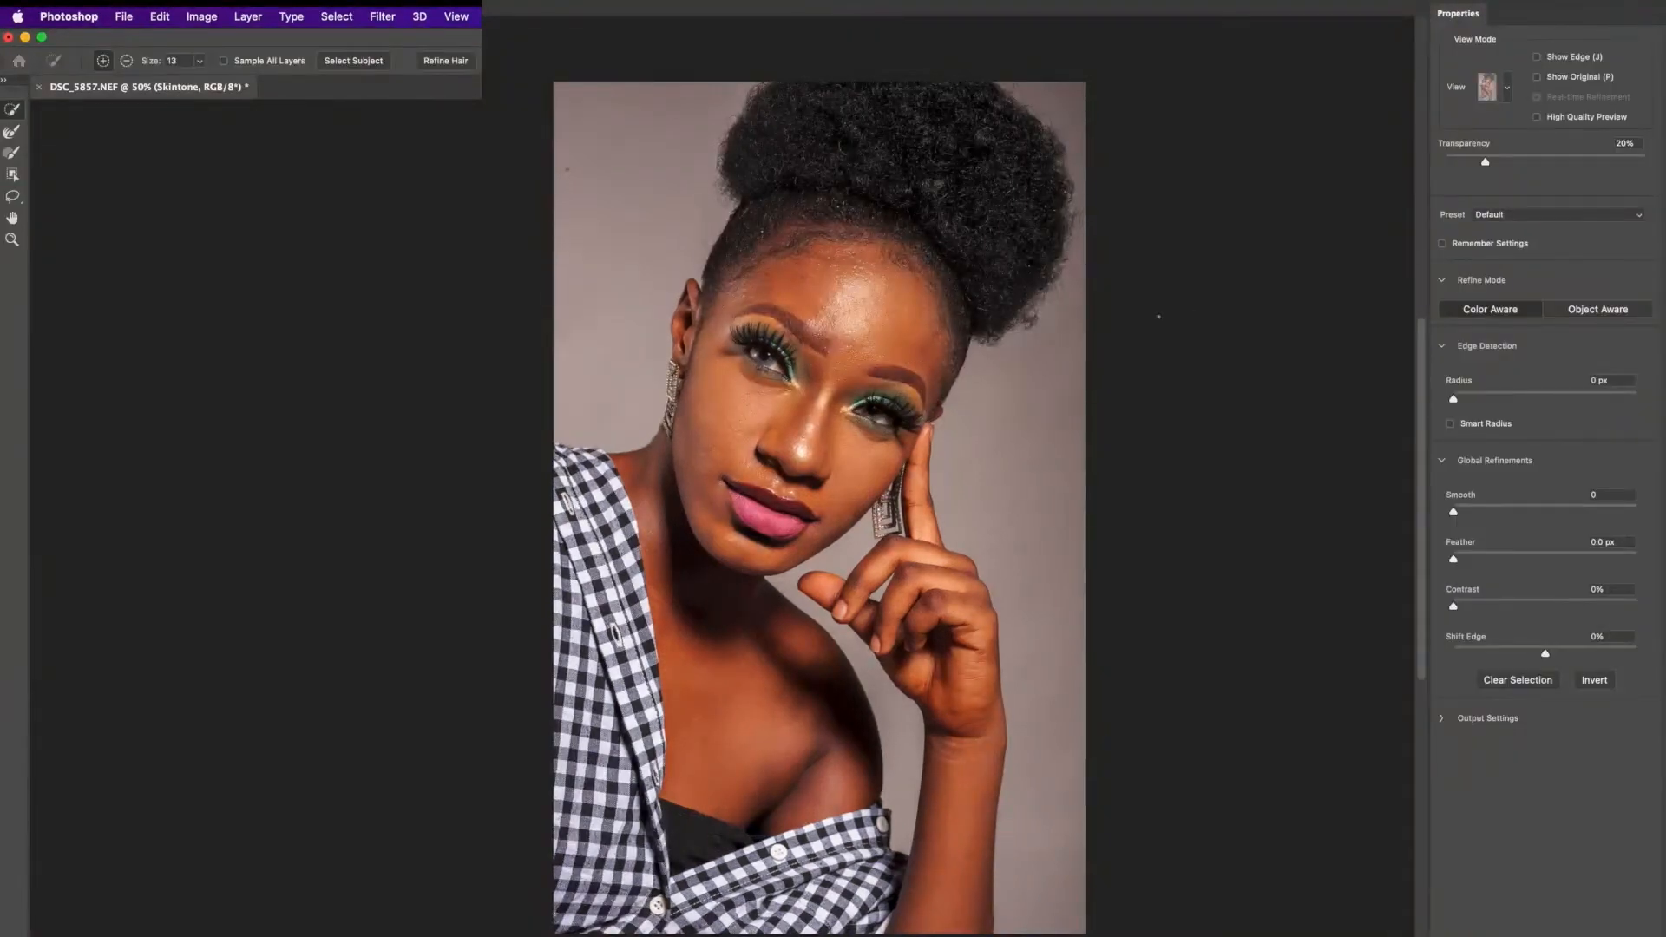
{"action": "left_click", "coordinate": [1509, 84]}
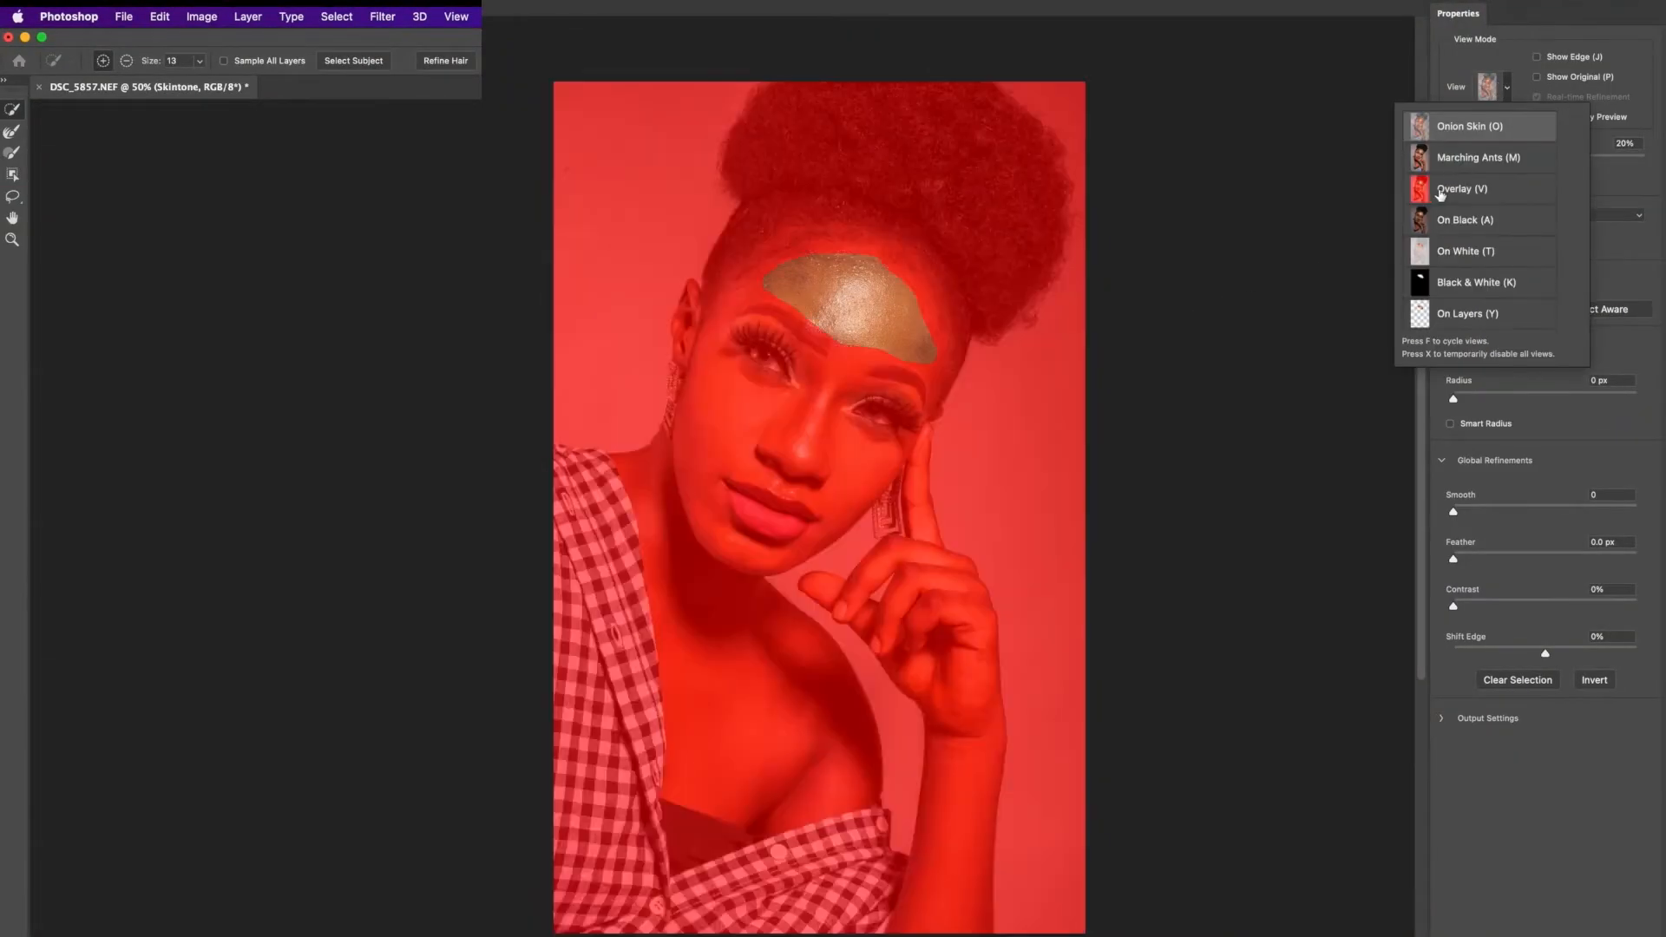
{"action": "left_click", "coordinate": [1518, 102]}
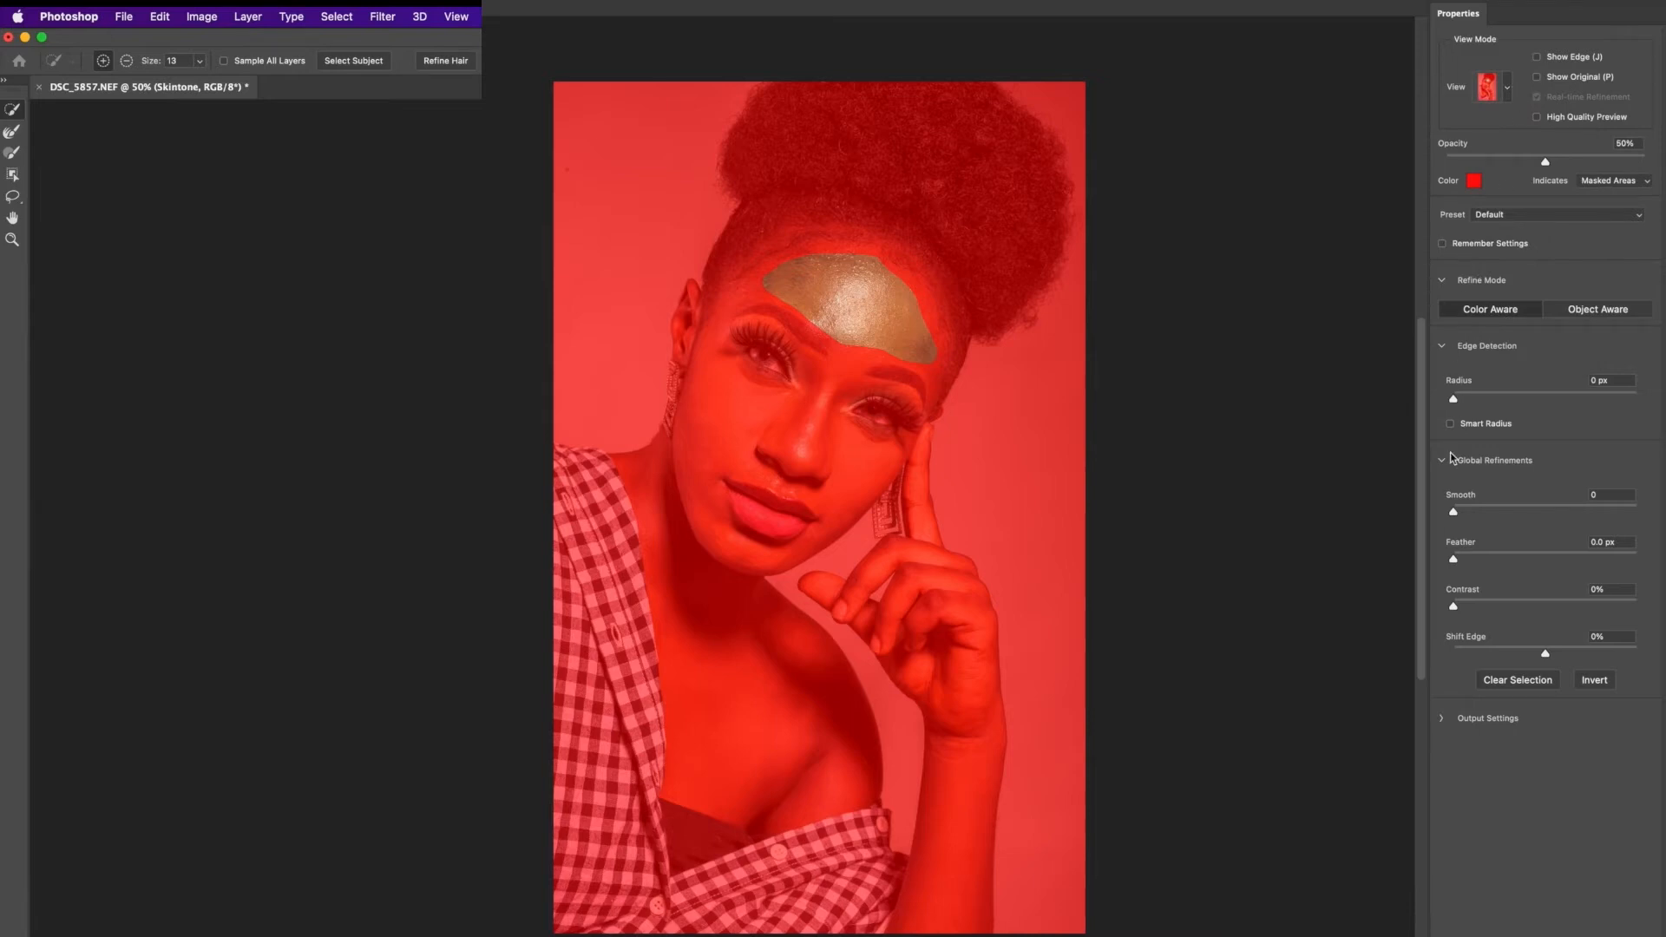
Try several feather amounts on the forehead selection in Select and Mask, ending at 30 px, and clear the selection.
{"action": "left_click_drag", "start_coordinate": [1466, 561], "coordinate": [1508, 572]}
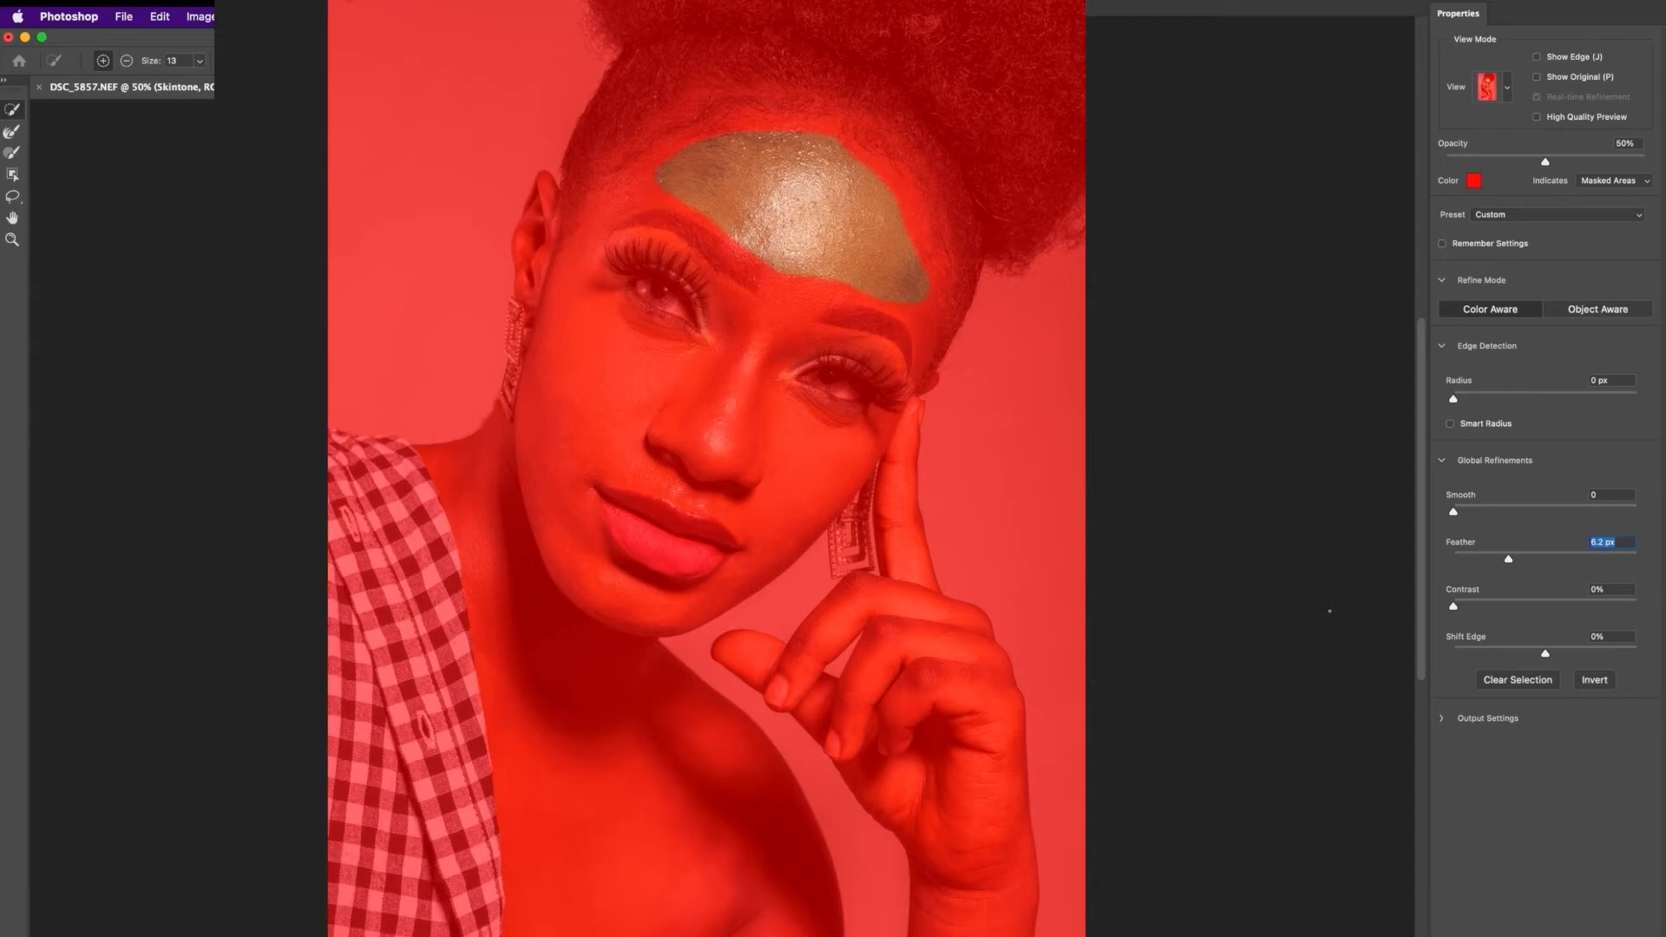
{"action": "left_click_drag", "start_coordinate": [1510, 564], "coordinate": [1538, 565]}
{"action": "left_click_drag", "start_coordinate": [1539, 566], "coordinate": [1545, 564]}
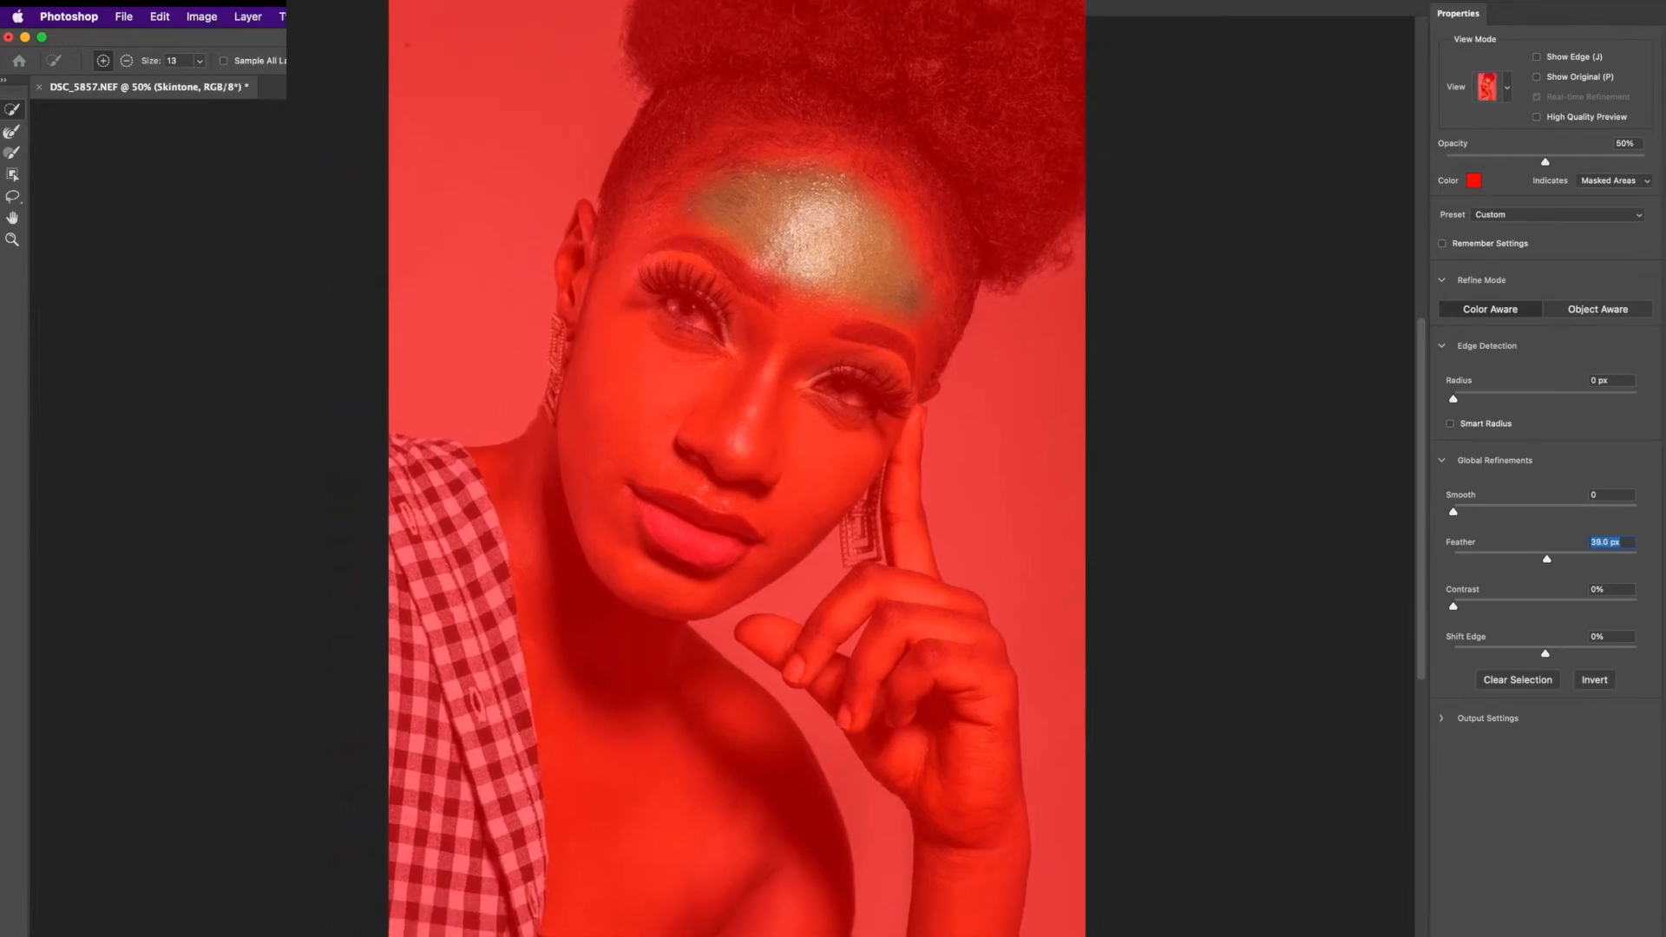
{"action": "left_click_drag", "start_coordinate": [1550, 564], "coordinate": [1402, 528]}
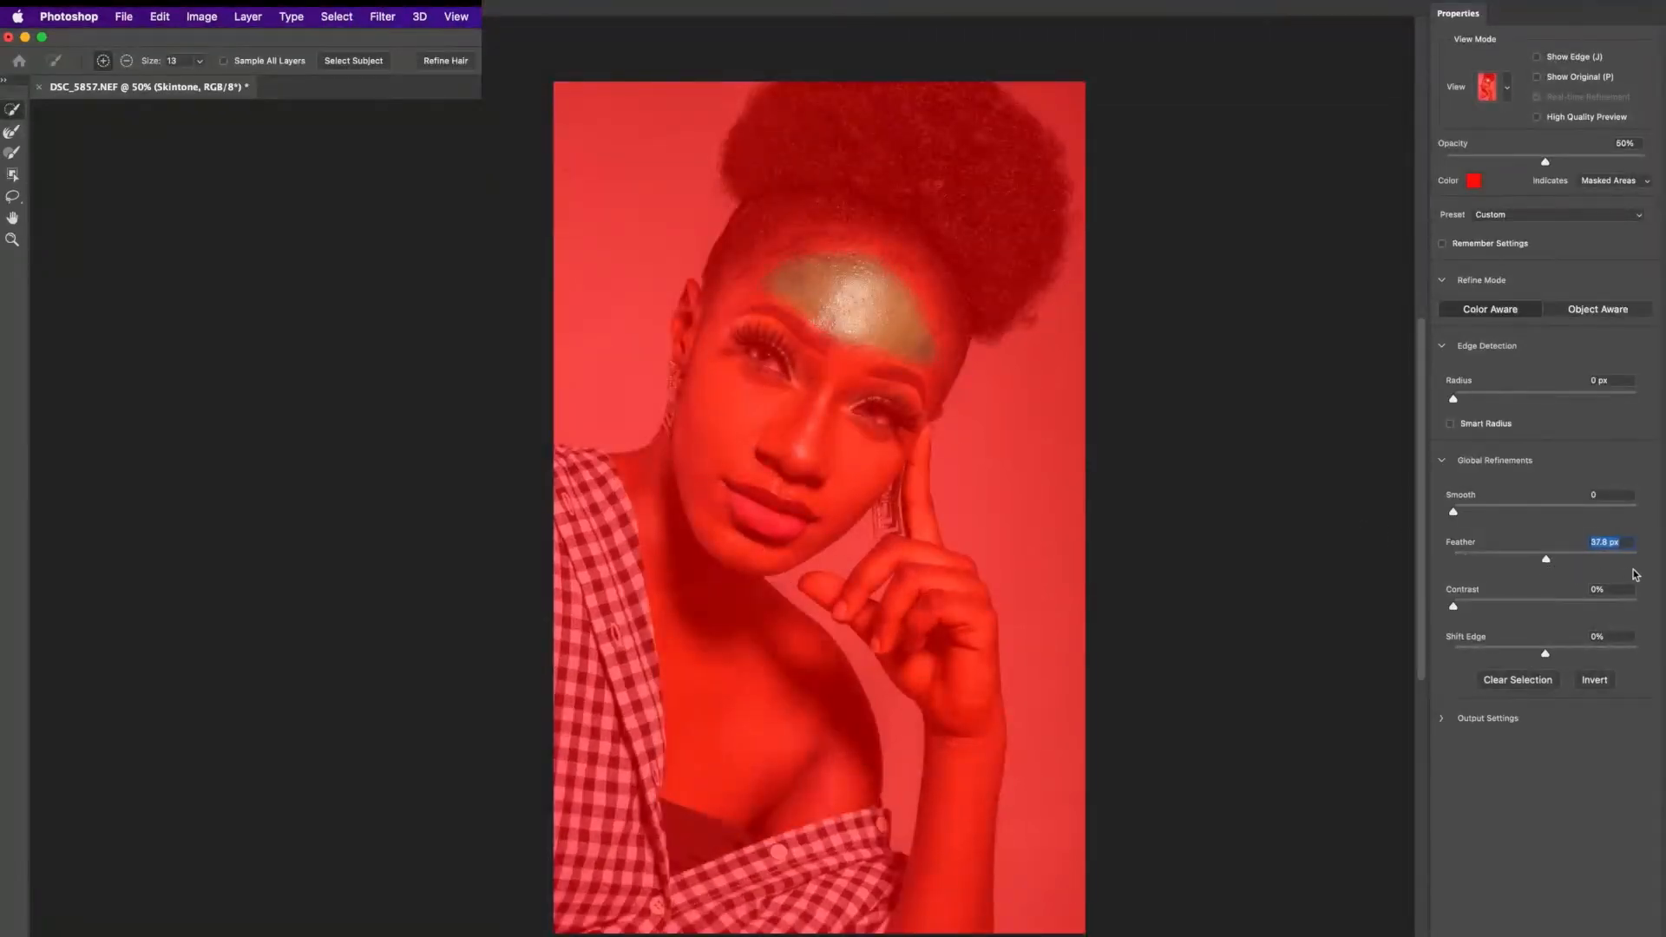
{"action": "type", "text": "30"}
{"action": "key", "text": "Return"}
{"action": "key", "text": "Return"}
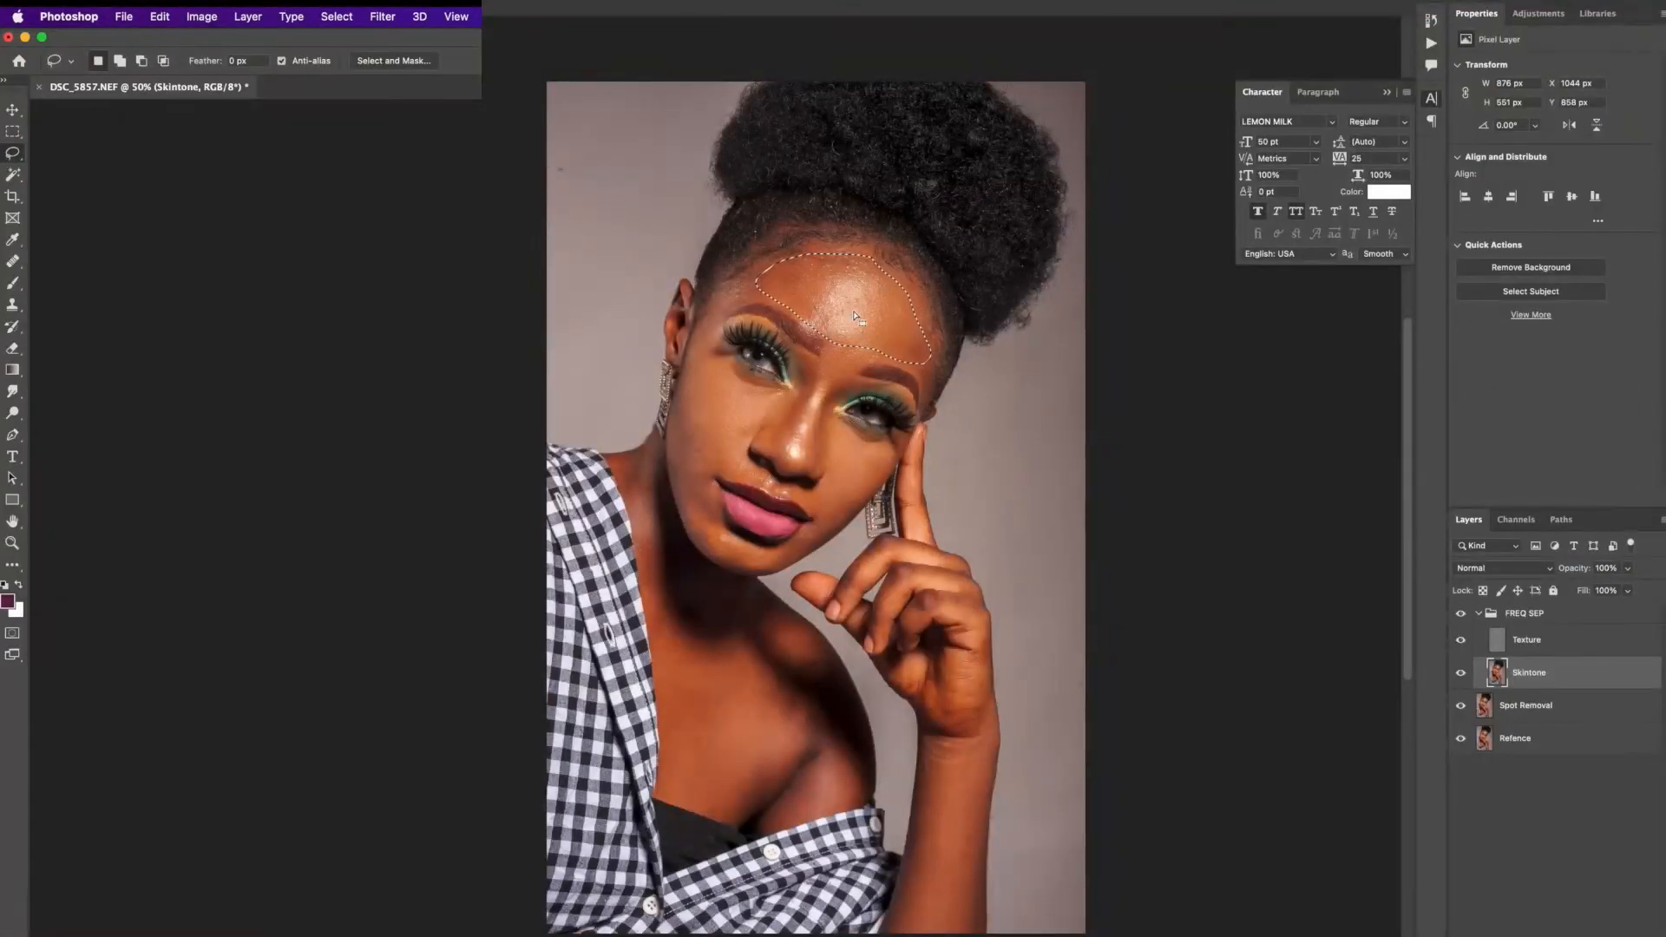
{"action": "key", "text": "super+d"}
Set the Lasso tool's feather to 30 px and outline the whole forehead above the eyebrows on the Skintone layer.
{"action": "left_click", "coordinate": [233, 61]}
{"action": "type", "text": "30"}
{"action": "mouse_move", "coordinate": [824, 254]}
{"action": "left_mouse_down"}
{"action": "mouse_move", "coordinate": [738, 276]}
{"action": "mouse_move", "coordinate": [720, 302]}
{"action": "mouse_move", "coordinate": [806, 312]}
{"action": "mouse_move", "coordinate": [922, 381]}
{"action": "mouse_move", "coordinate": [927, 406]}
{"action": "mouse_move", "coordinate": [918, 317]}
{"action": "mouse_move", "coordinate": [886, 269]}
{"action": "left_mouse_up"}
Smooth the selected forehead with a Gaussian Blur of 30 pixels radius and clear the selection.
{"action": "left_click", "coordinate": [391, 17]}
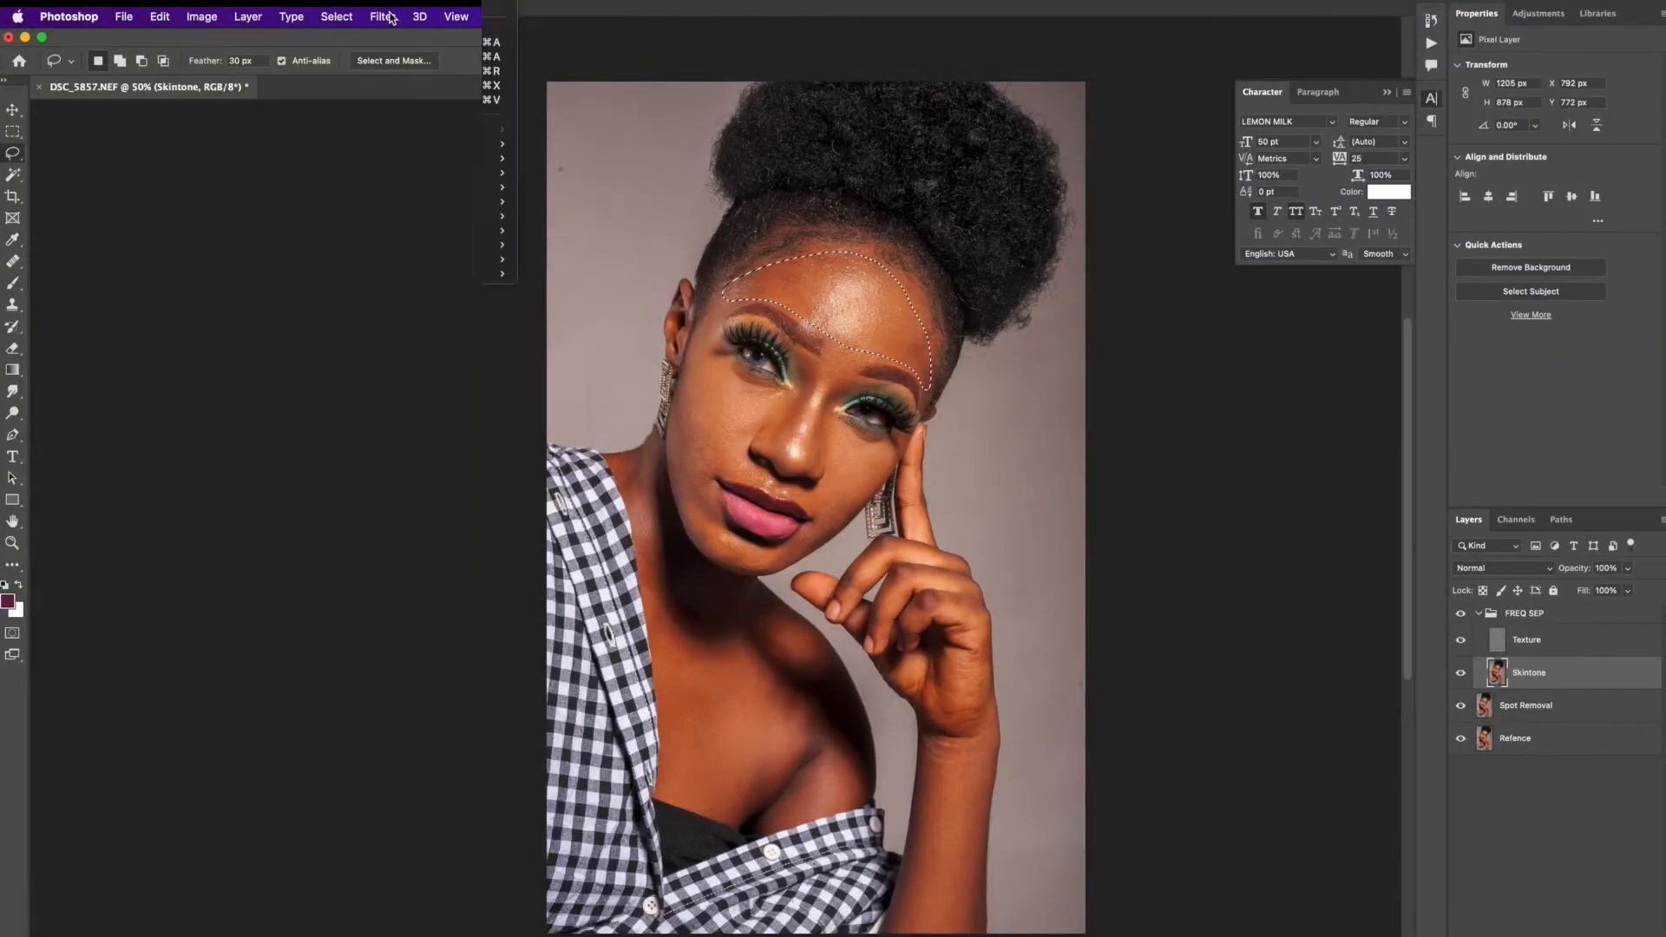
{"action": "mouse_move", "coordinate": [452, 236]}
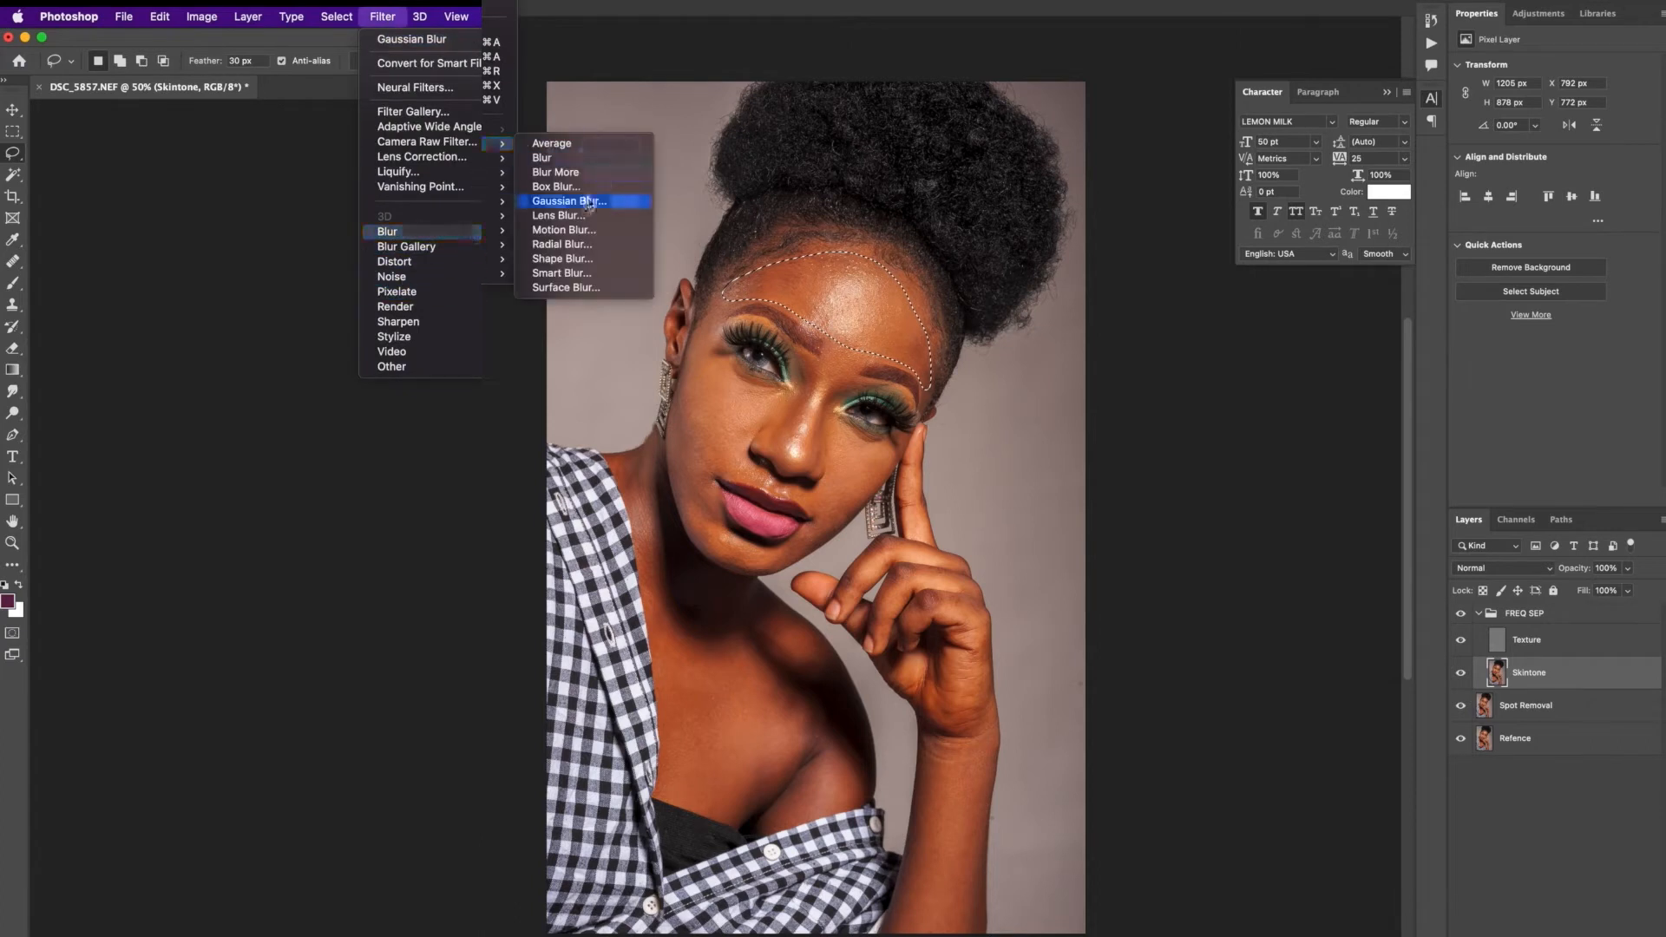
{"action": "left_click", "coordinate": [591, 205]}
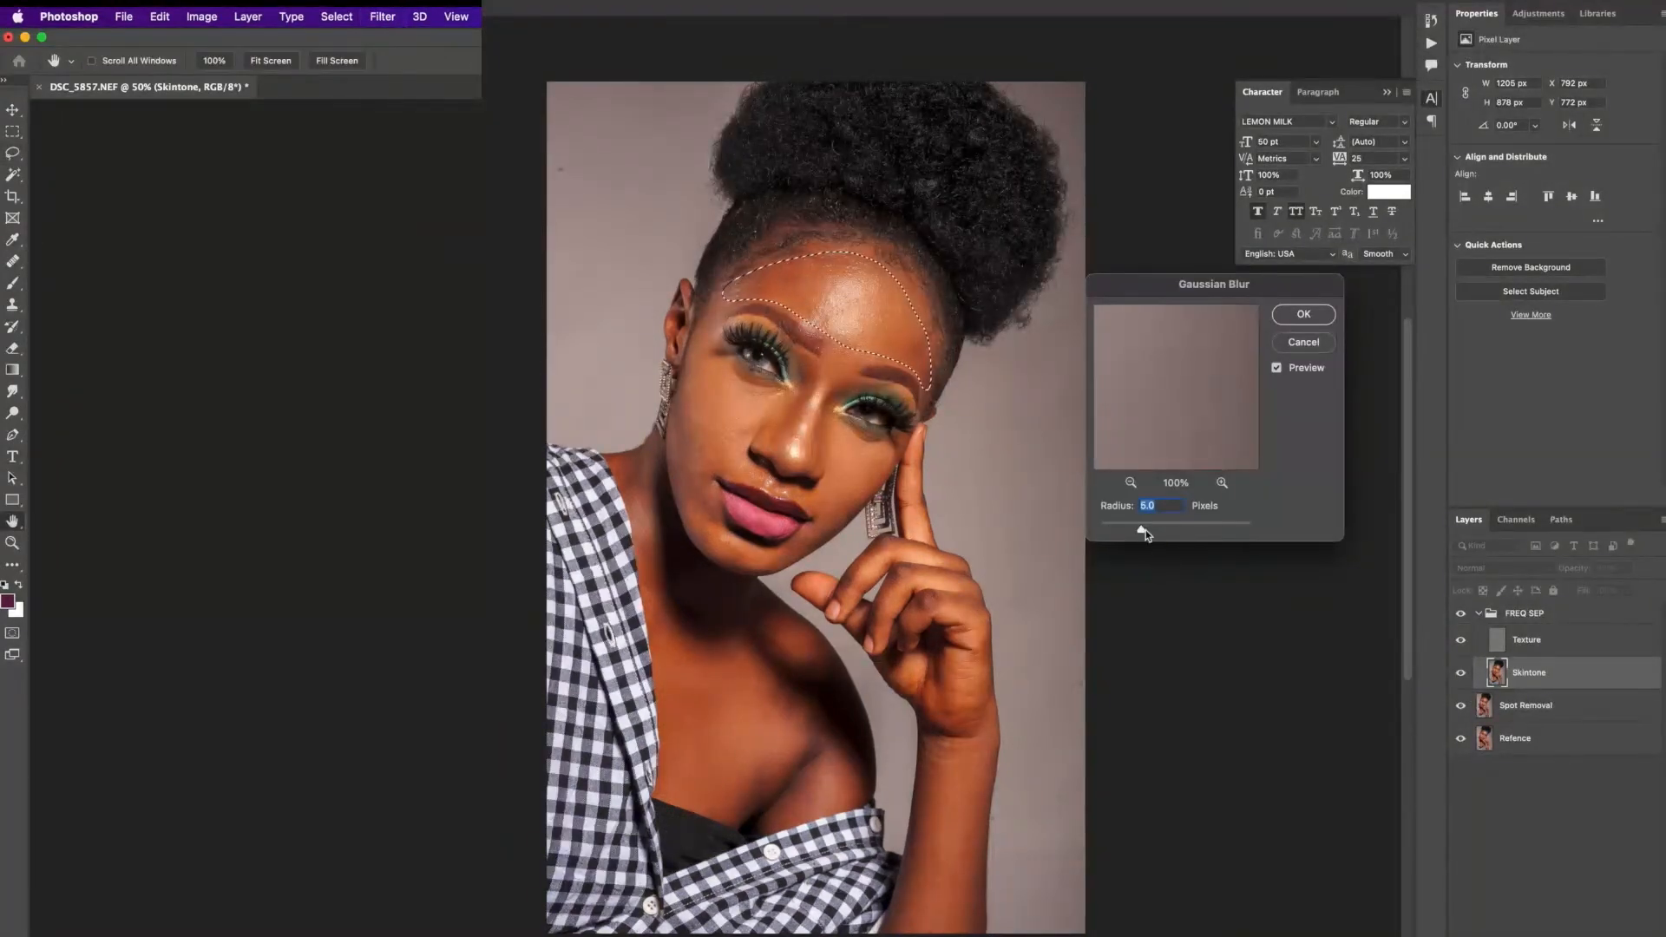
{"action": "left_click_drag", "start_coordinate": [1143, 533], "coordinate": [1168, 533]}
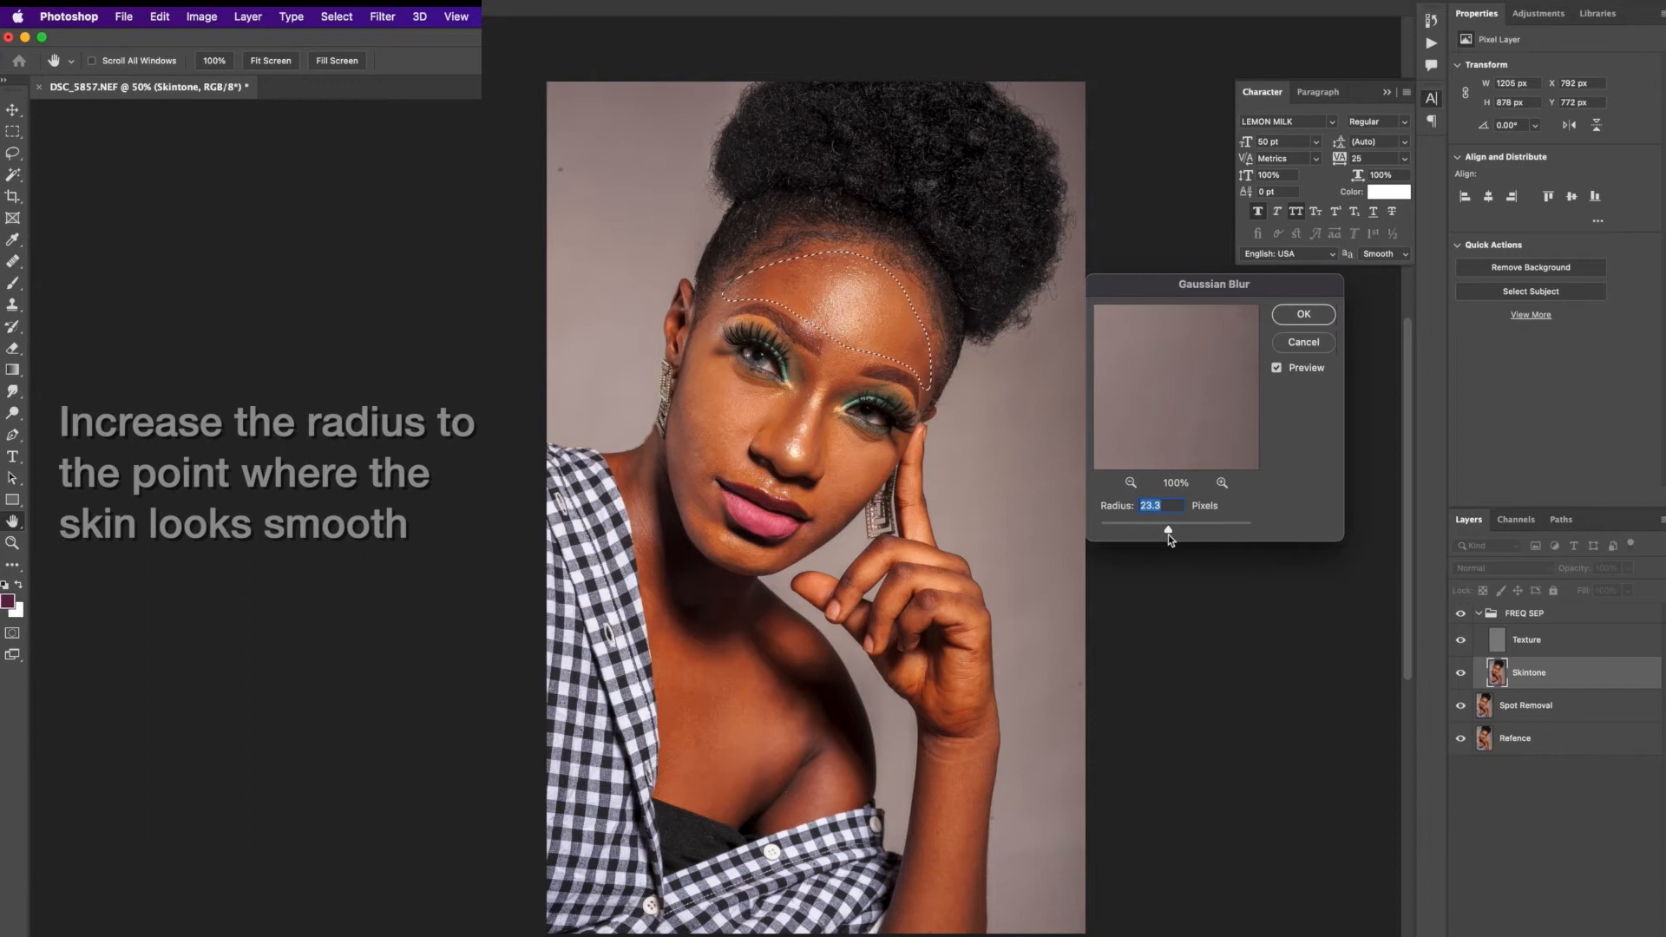
{"action": "left_click_drag", "start_coordinate": [1172, 532], "coordinate": [1173, 531]}
{"action": "type", "text": "30"}
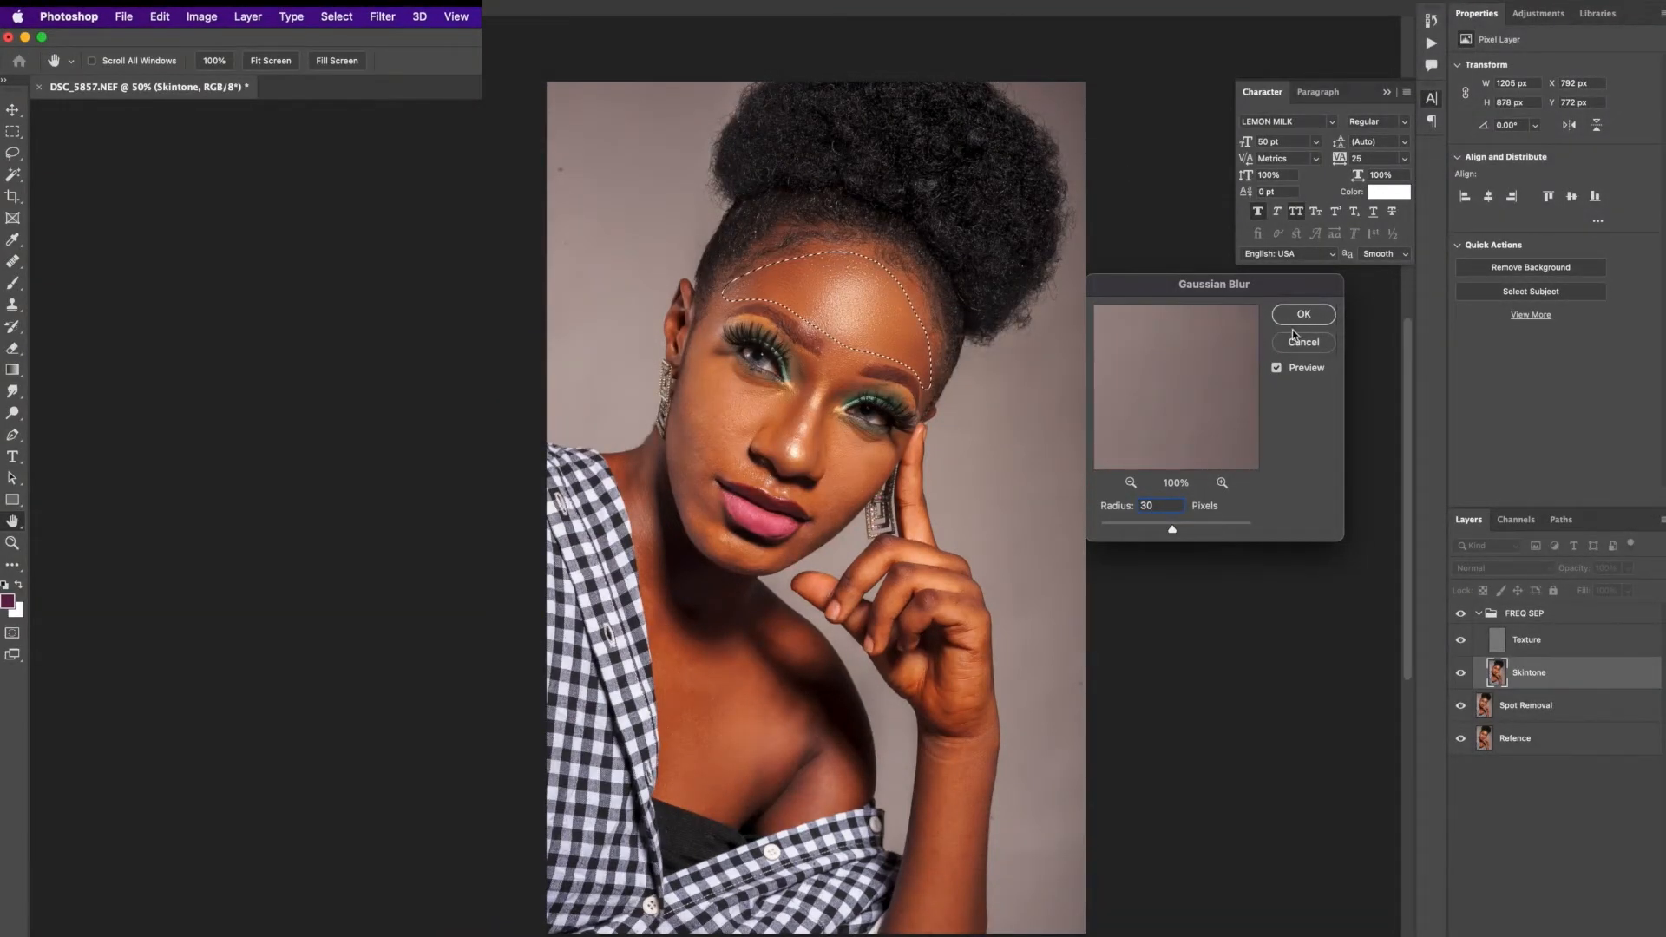
{"action": "key", "text": "Return"}
{"action": "key", "text": "ctrl+d"}
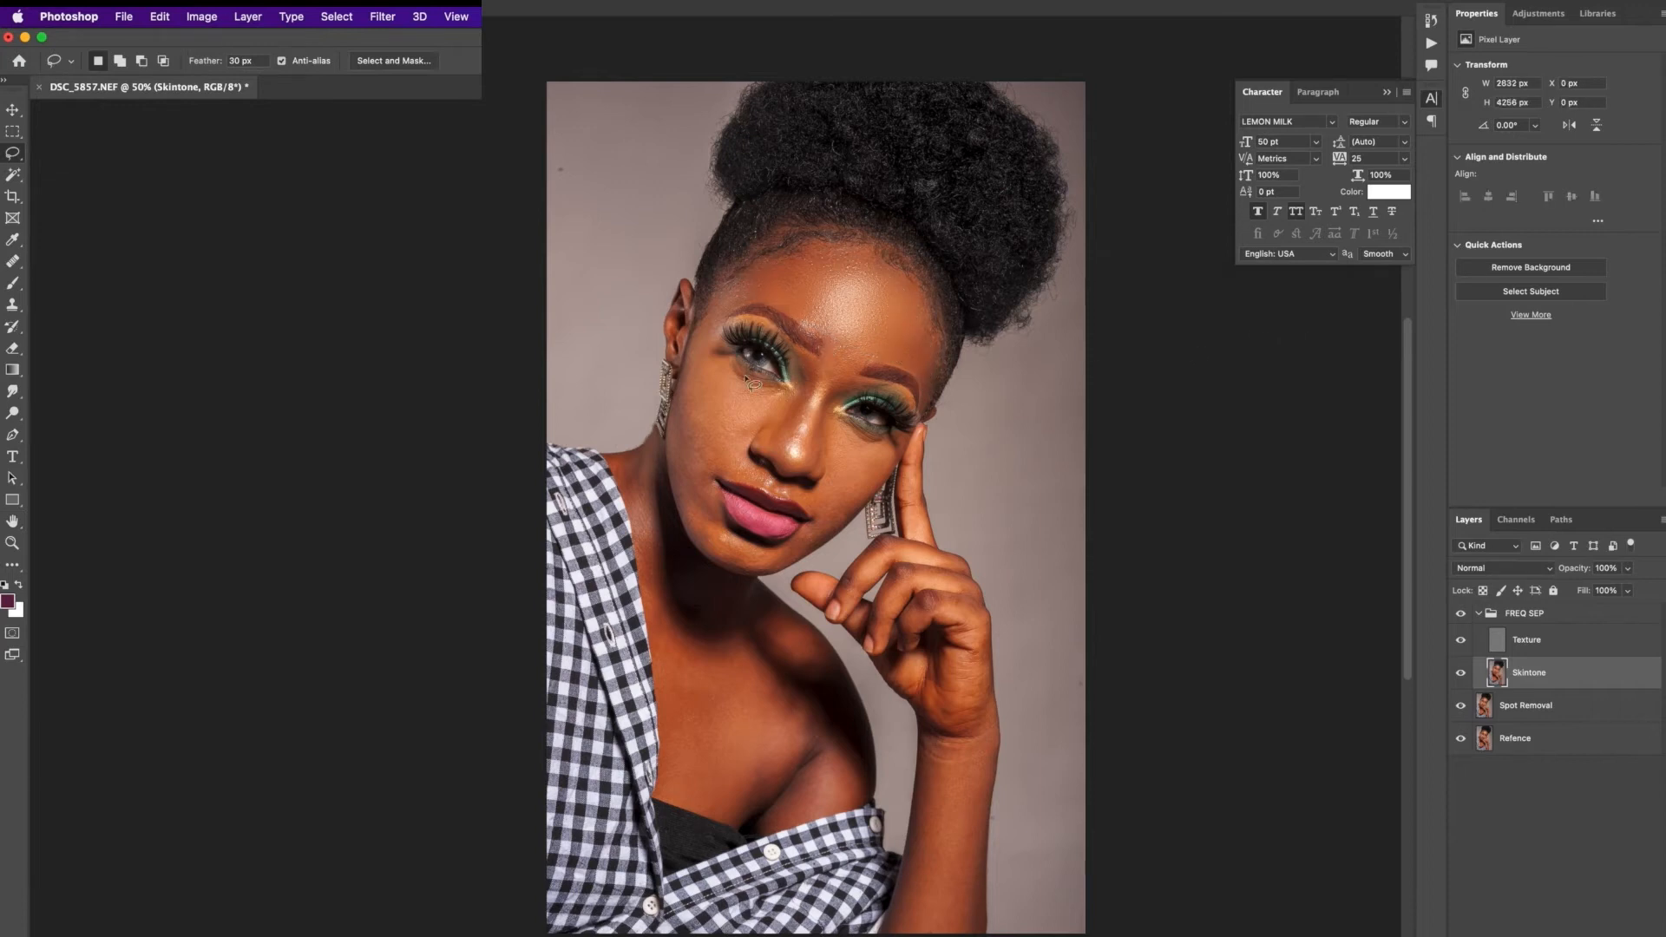
Select the lower forehead and the skin between the eyebrows with the Lasso and smooth it with Gaussian Blur.
{"action": "mouse_move", "coordinate": [825, 352]}
{"action": "left_mouse_down"}
{"action": "mouse_move", "coordinate": [841, 384]}
{"action": "mouse_move", "coordinate": [886, 352]}
{"action": "mouse_move", "coordinate": [884, 330]}
{"action": "mouse_move", "coordinate": [822, 310]}
{"action": "left_mouse_up"}
{"action": "left_click", "coordinate": [387, 19]}
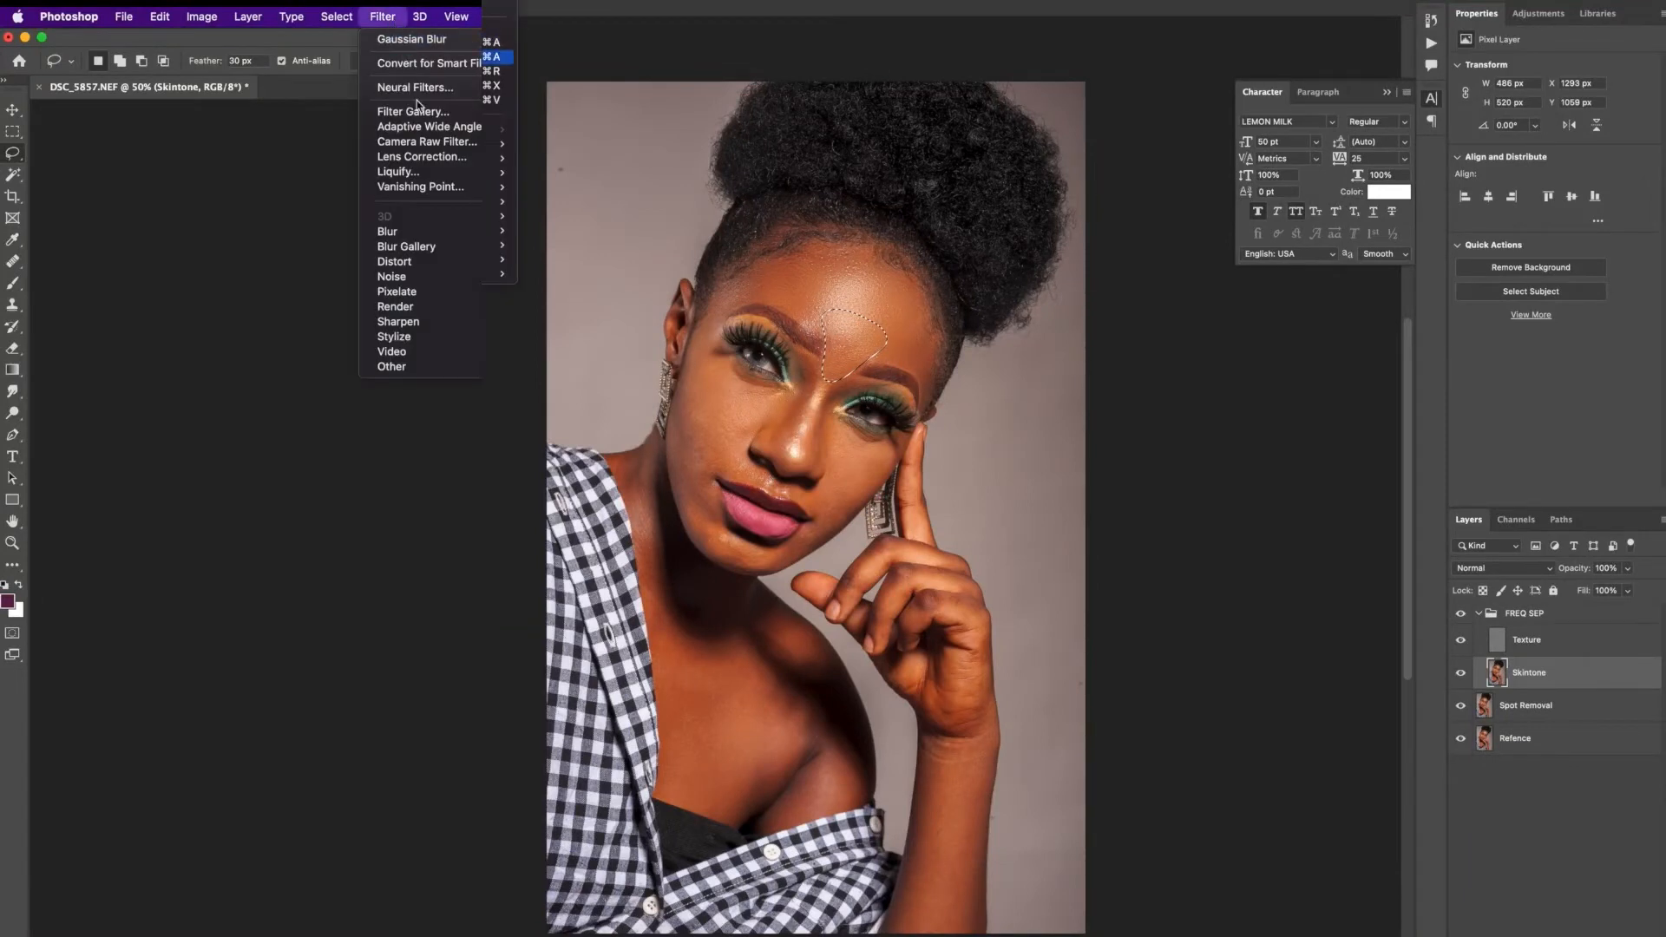
{"action": "mouse_move", "coordinate": [473, 231]}
{"action": "left_click", "coordinate": [600, 205]}
{"action": "left_click", "coordinate": [1315, 318]}
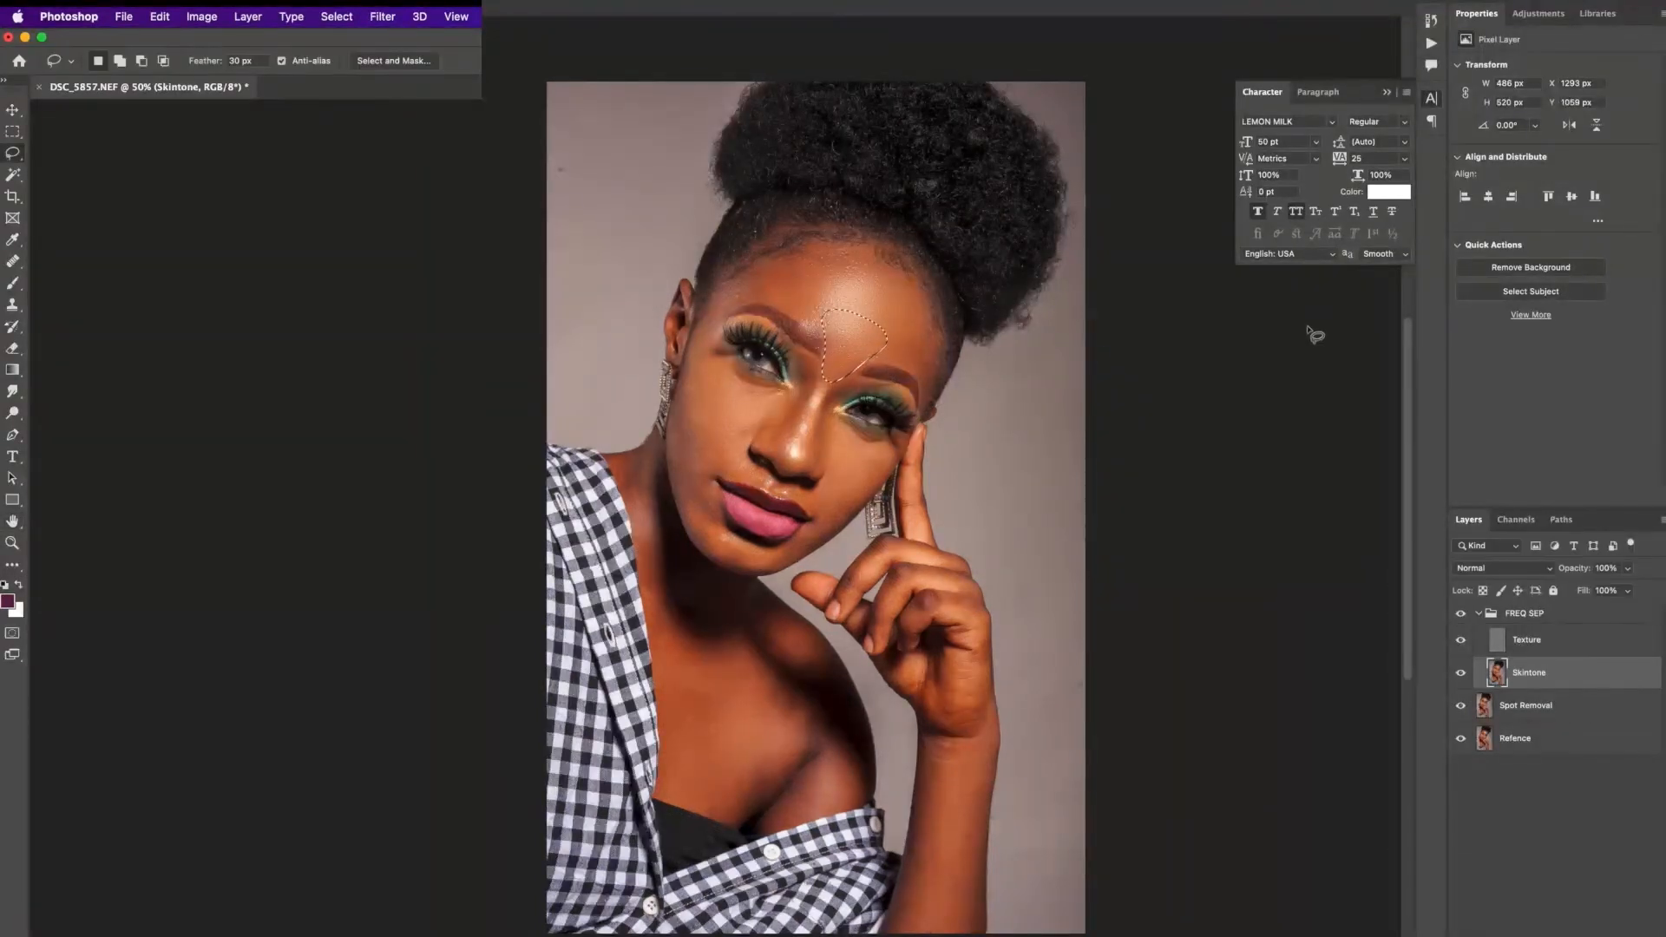
Select the cheek on the image's left side, below the eye, reapply the last Gaussian Blur and deselect it.
{"action": "mouse_move", "coordinate": [753, 389]}
{"action": "left_mouse_down"}
{"action": "mouse_move", "coordinate": [707, 324]}
{"action": "mouse_move", "coordinate": [681, 392]}
{"action": "mouse_move", "coordinate": [699, 491]}
{"action": "mouse_move", "coordinate": [744, 469]}
{"action": "mouse_move", "coordinate": [749, 425]}
{"action": "mouse_move", "coordinate": [794, 397]}
{"action": "left_mouse_up"}
{"action": "left_click", "coordinate": [383, 16]}
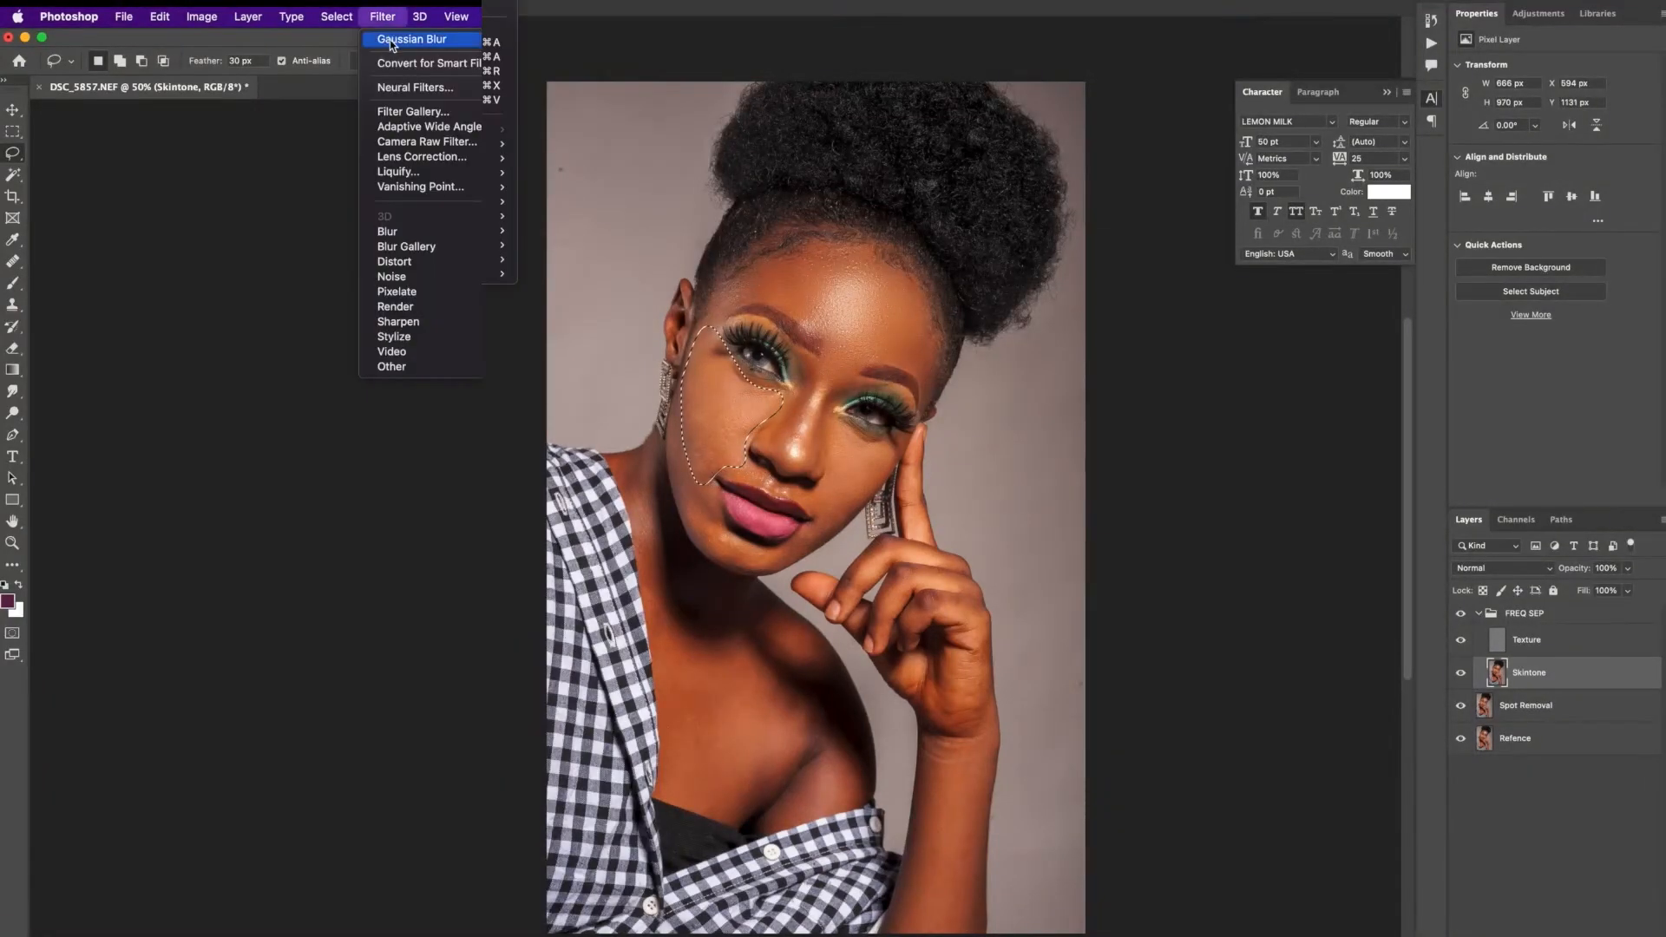
{"action": "key", "text": "Escape"}
{"action": "left_click", "coordinate": [788, 387]}
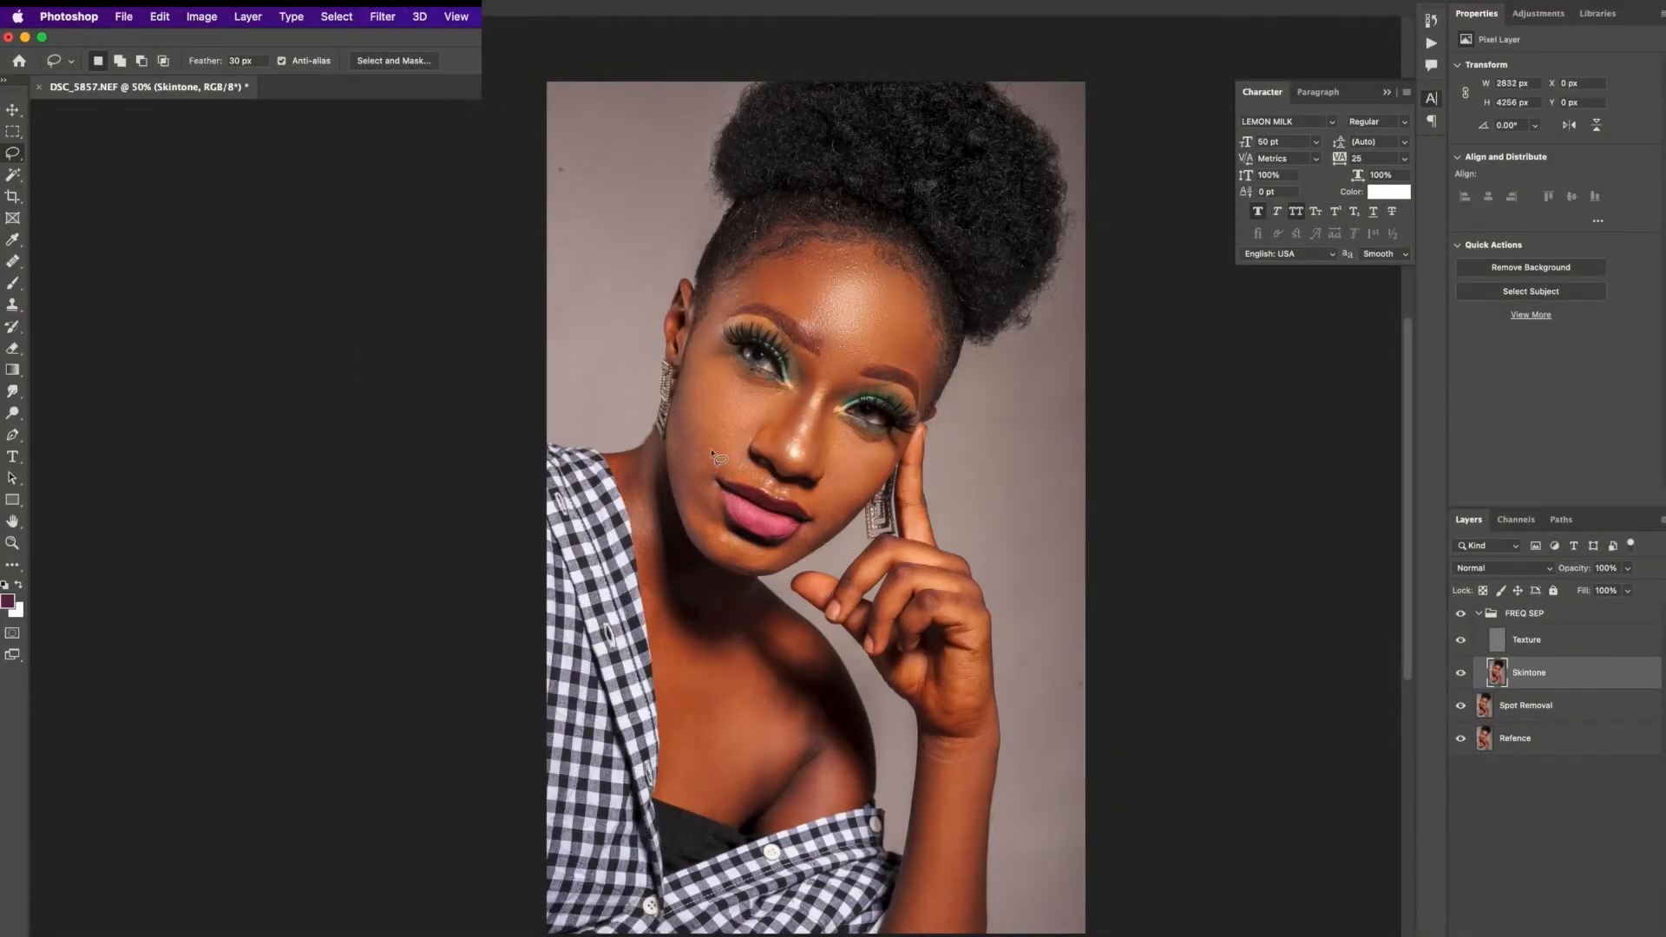
Select the outer cheek and jawline on the image's left side, reapply Gaussian Blur and clear the selection.
{"action": "mouse_move", "coordinate": [683, 402]}
{"action": "left_mouse_down"}
{"action": "mouse_move", "coordinate": [677, 493]}
{"action": "mouse_move", "coordinate": [722, 553]}
{"action": "mouse_move", "coordinate": [736, 532]}
{"action": "mouse_move", "coordinate": [699, 415]}
{"action": "left_mouse_up"}
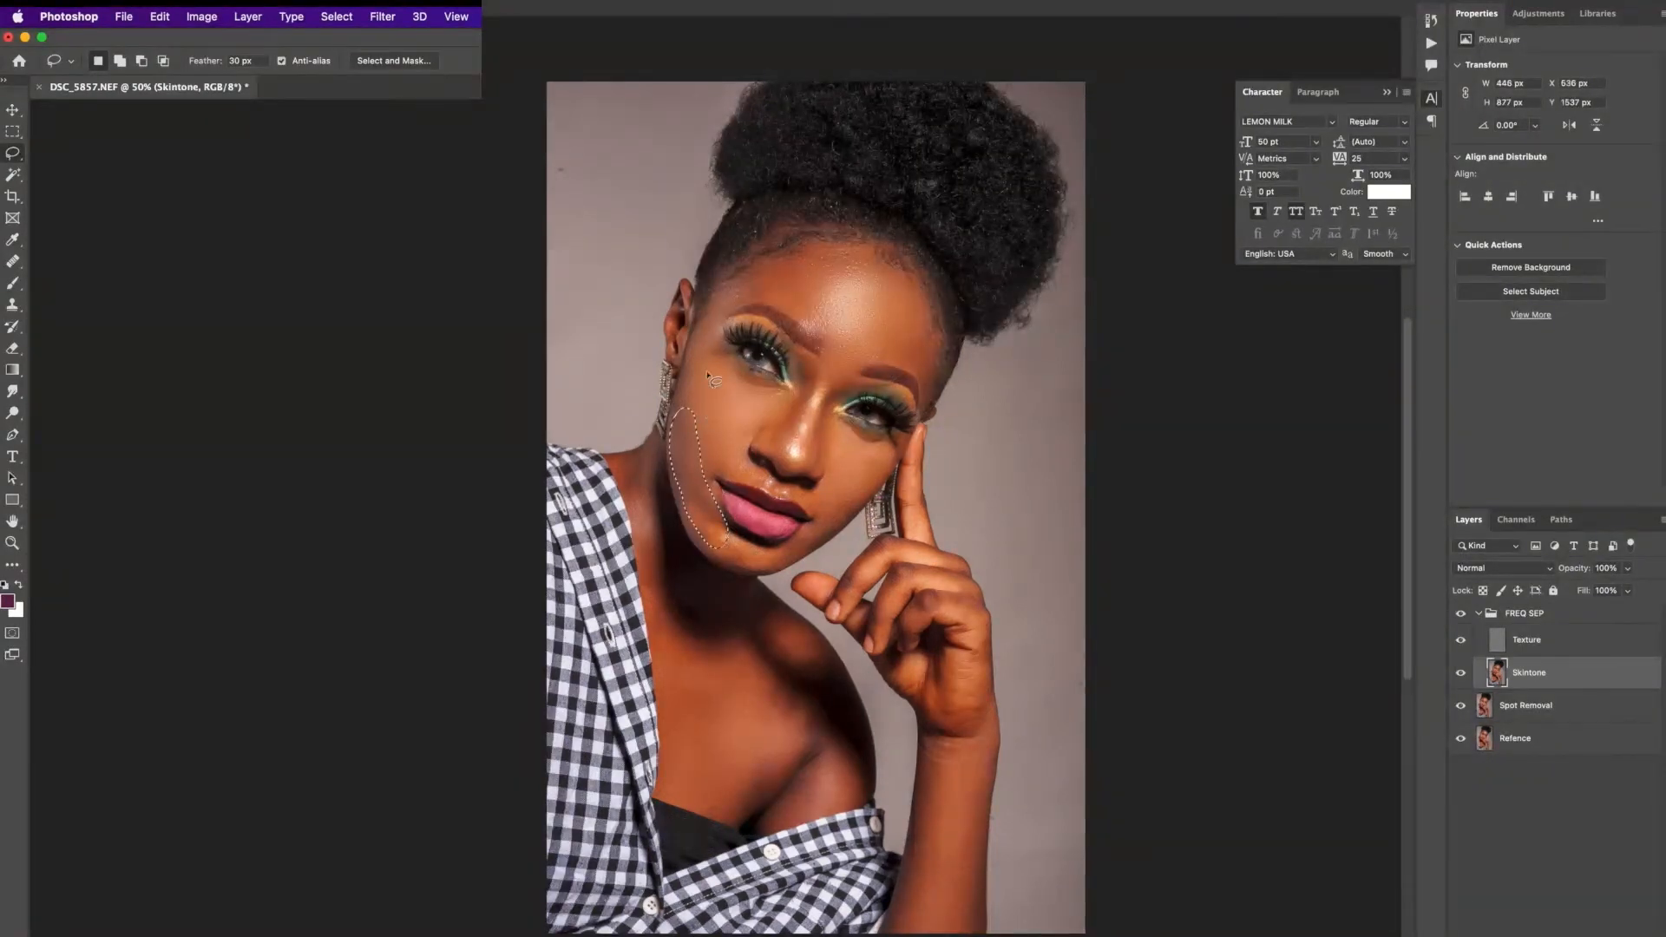
{"action": "left_click", "coordinate": [383, 16]}
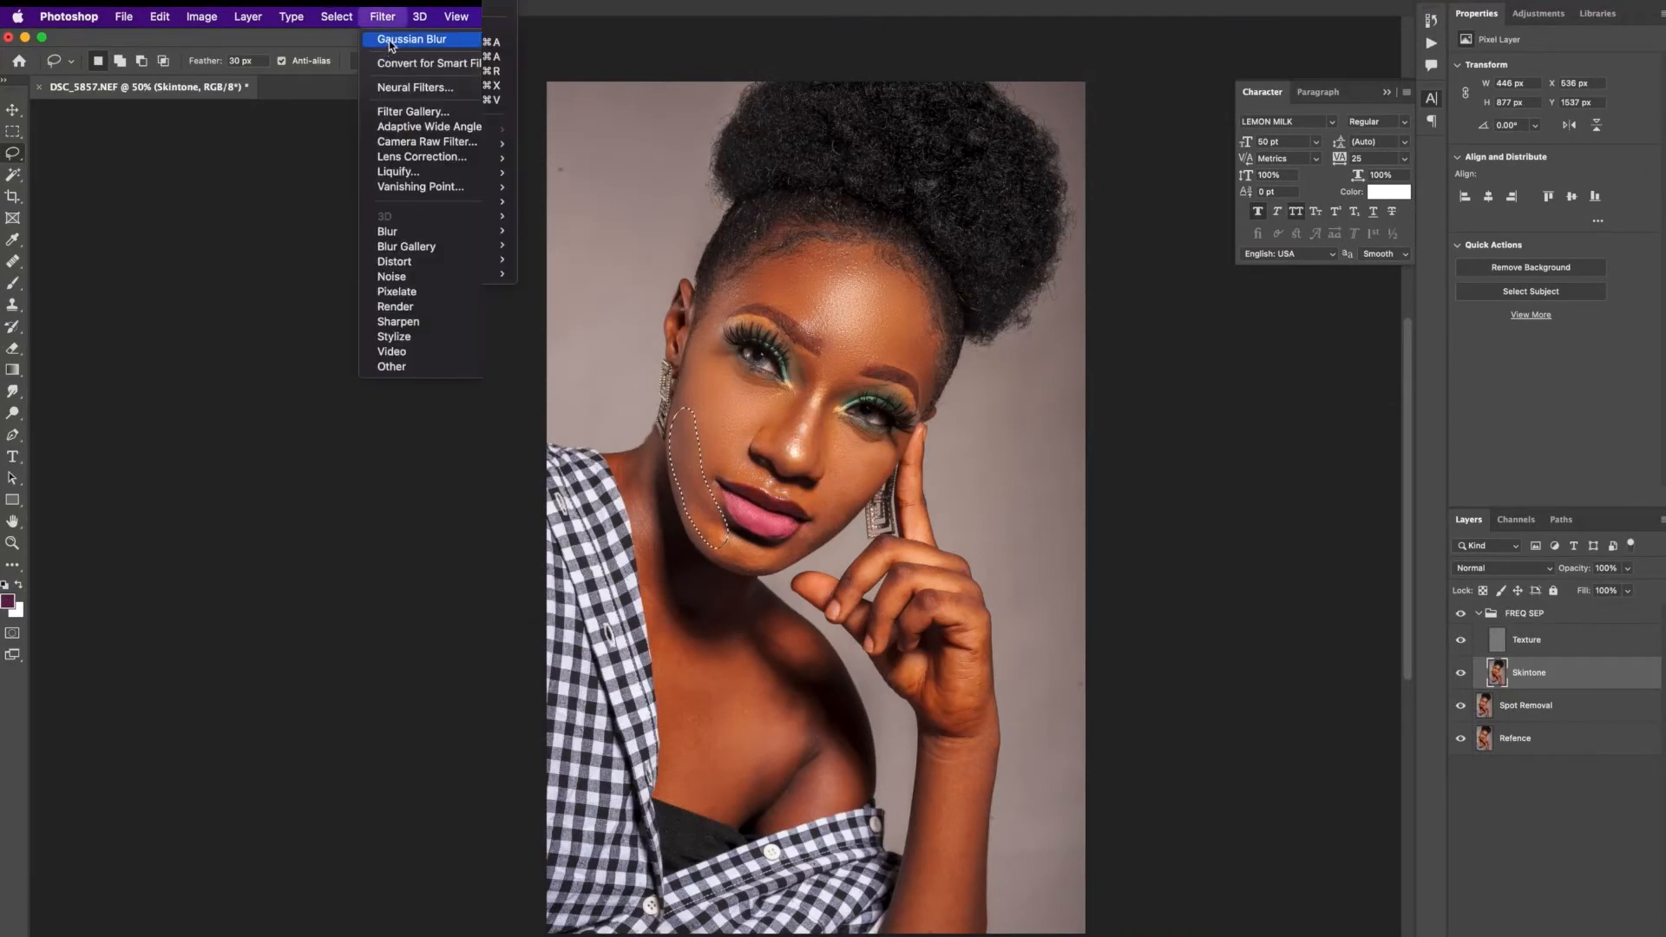
{"action": "left_click", "coordinate": [382, 40]}
{"action": "key", "text": "super+d"}
Select the chin below the lips with the Lasso, reapply Gaussian Blur and clear the selection.
{"action": "mouse_move", "coordinate": [722, 523]}
{"action": "left_mouse_down"}
{"action": "mouse_move", "coordinate": [774, 544]}
{"action": "mouse_move", "coordinate": [770, 563]}
{"action": "mouse_move", "coordinate": [742, 561]}
{"action": "mouse_move", "coordinate": [788, 562]}
{"action": "mouse_move", "coordinate": [814, 539]}
{"action": "mouse_move", "coordinate": [753, 550]}
{"action": "mouse_move", "coordinate": [701, 507]}
{"action": "mouse_move", "coordinate": [720, 565]}
{"action": "mouse_move", "coordinate": [775, 570]}
{"action": "mouse_move", "coordinate": [821, 531]}
{"action": "left_mouse_up"}
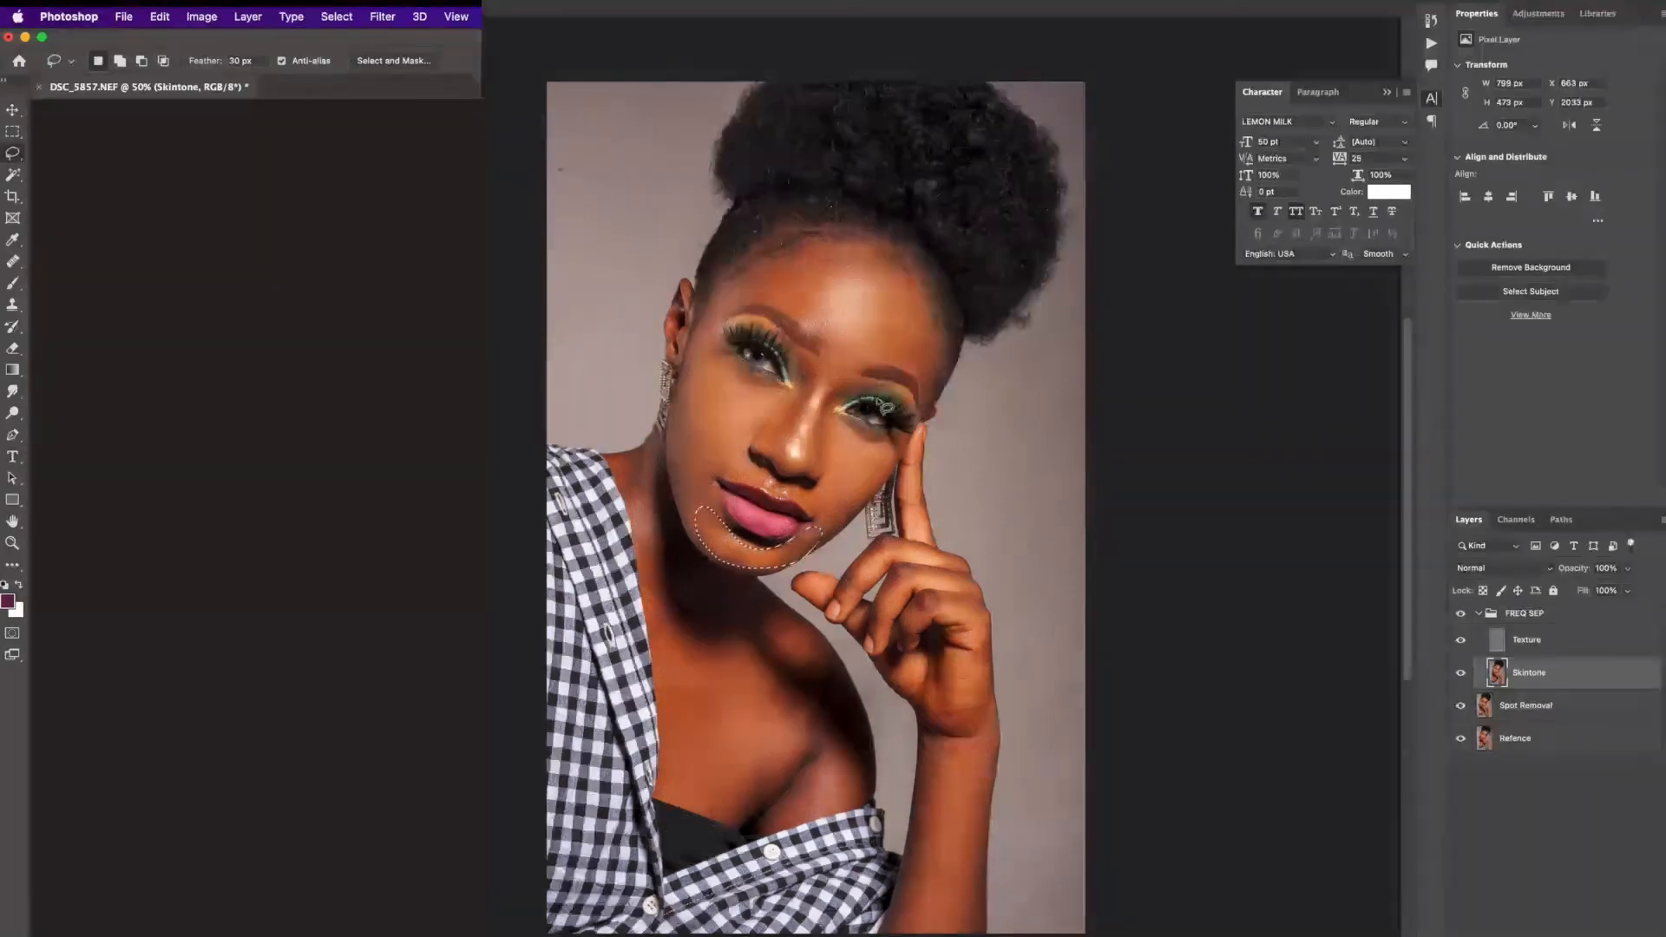
{"action": "left_click", "coordinate": [382, 17]}
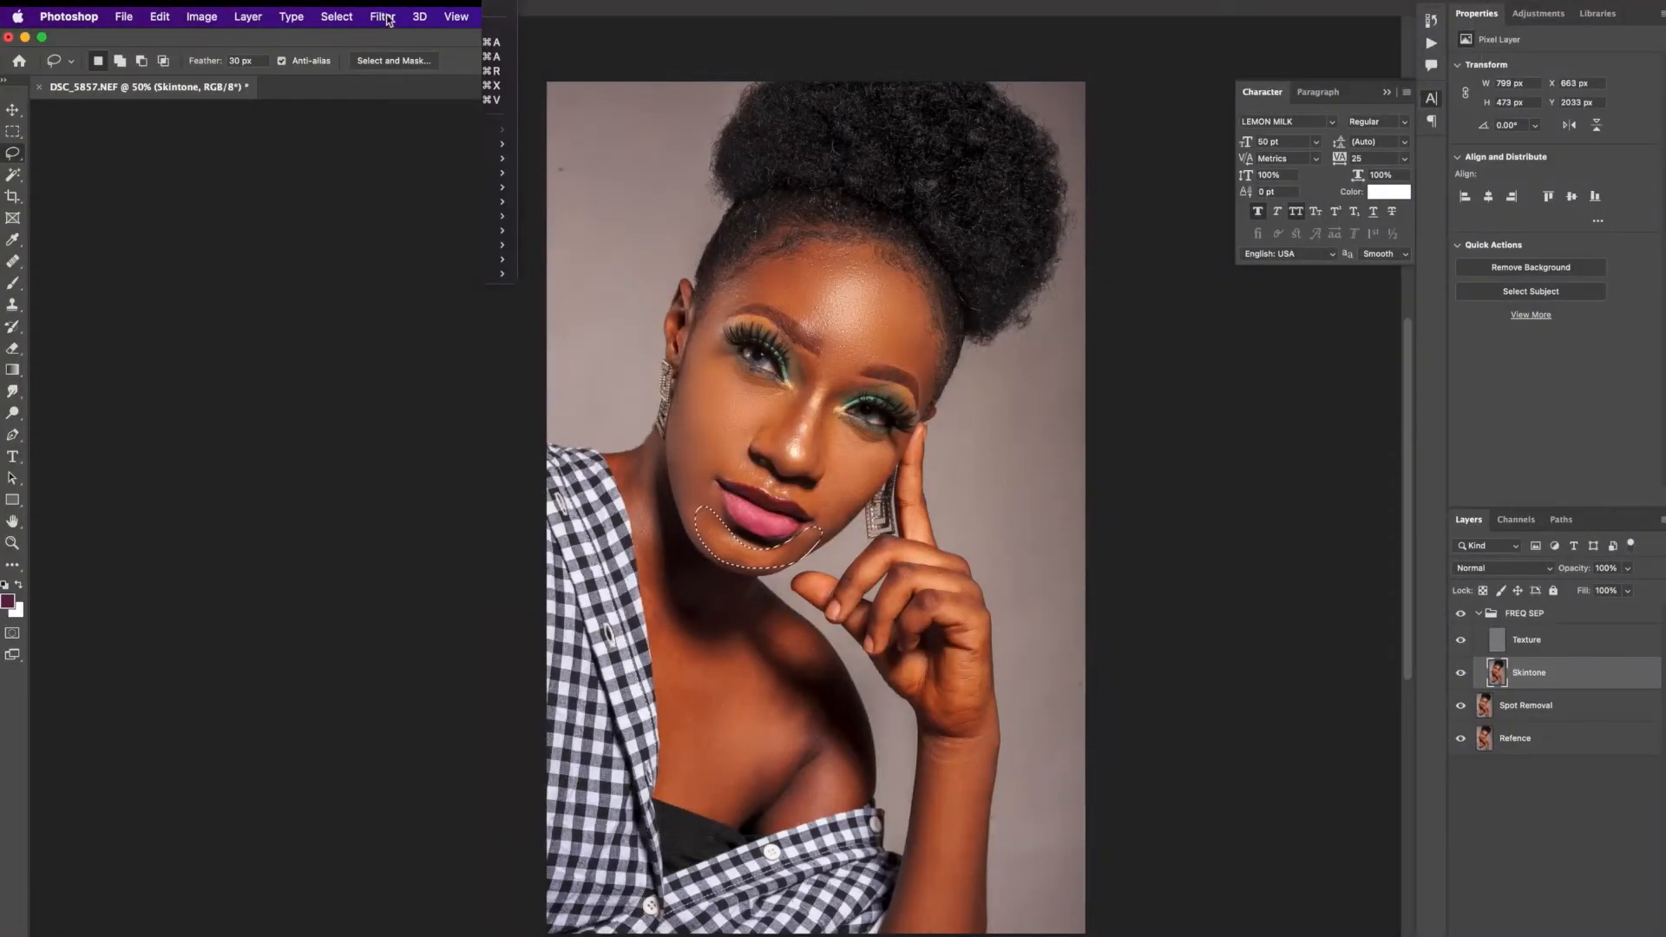
{"action": "left_click", "coordinate": [408, 37]}
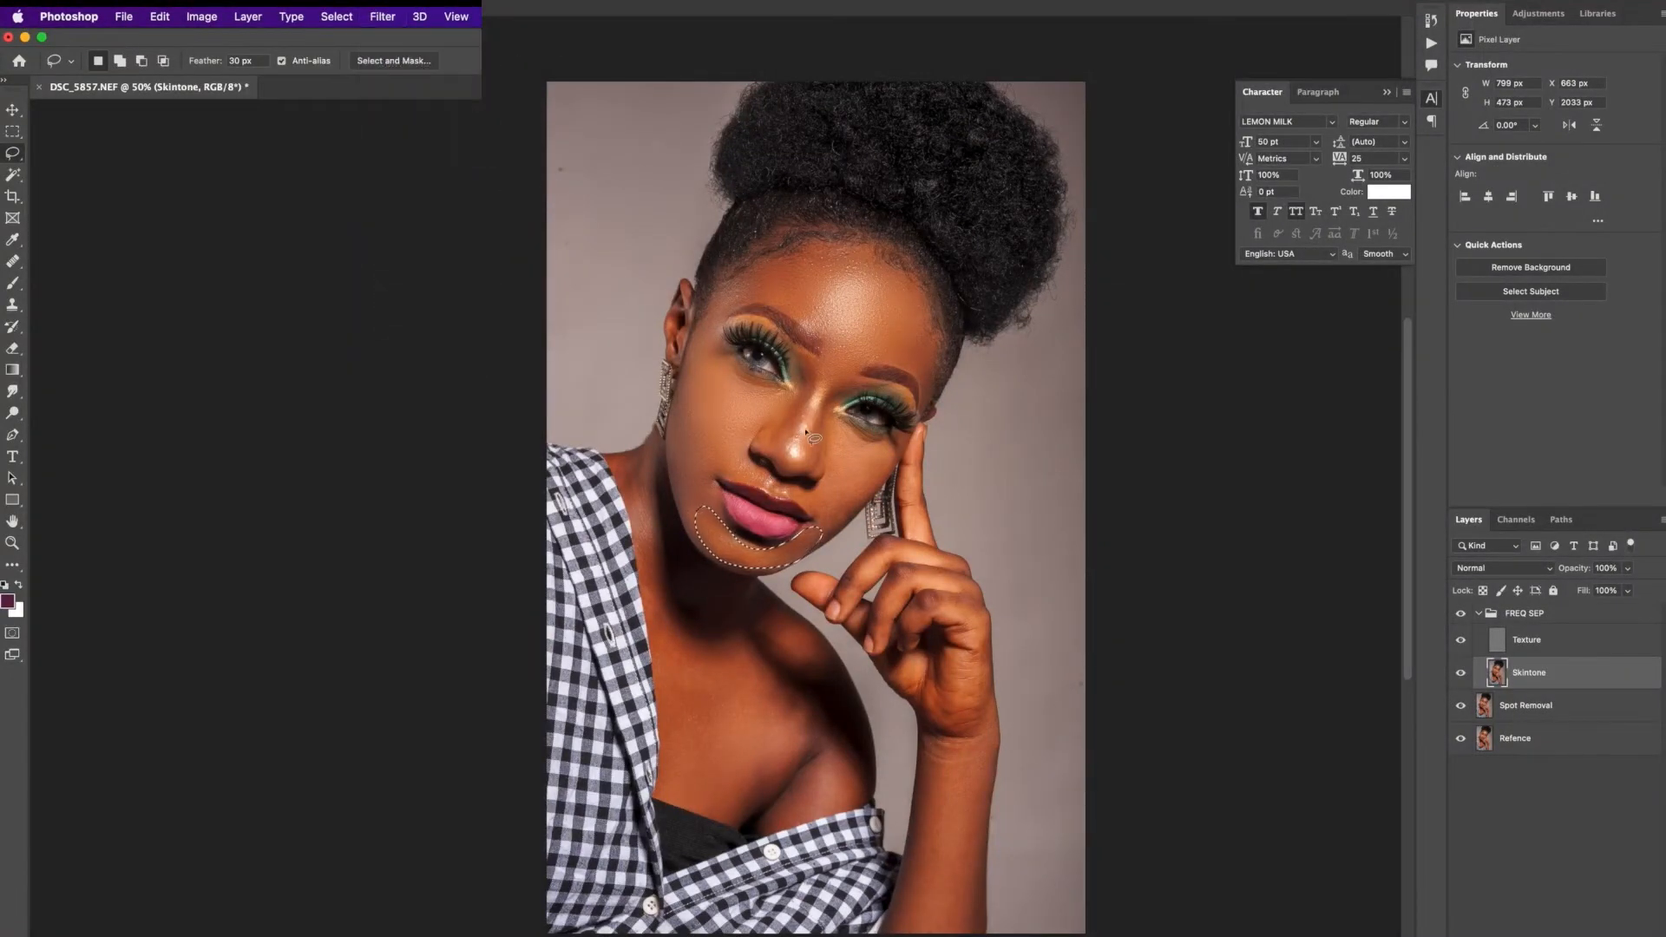
{"action": "key", "text": "super+d"}
Select the cheek on the image's right side between nose and raised finger, reapply Gaussian Blur and clear the selection.
{"action": "left_click_drag", "start_coordinate": [833, 453], "coordinate": [808, 545]}
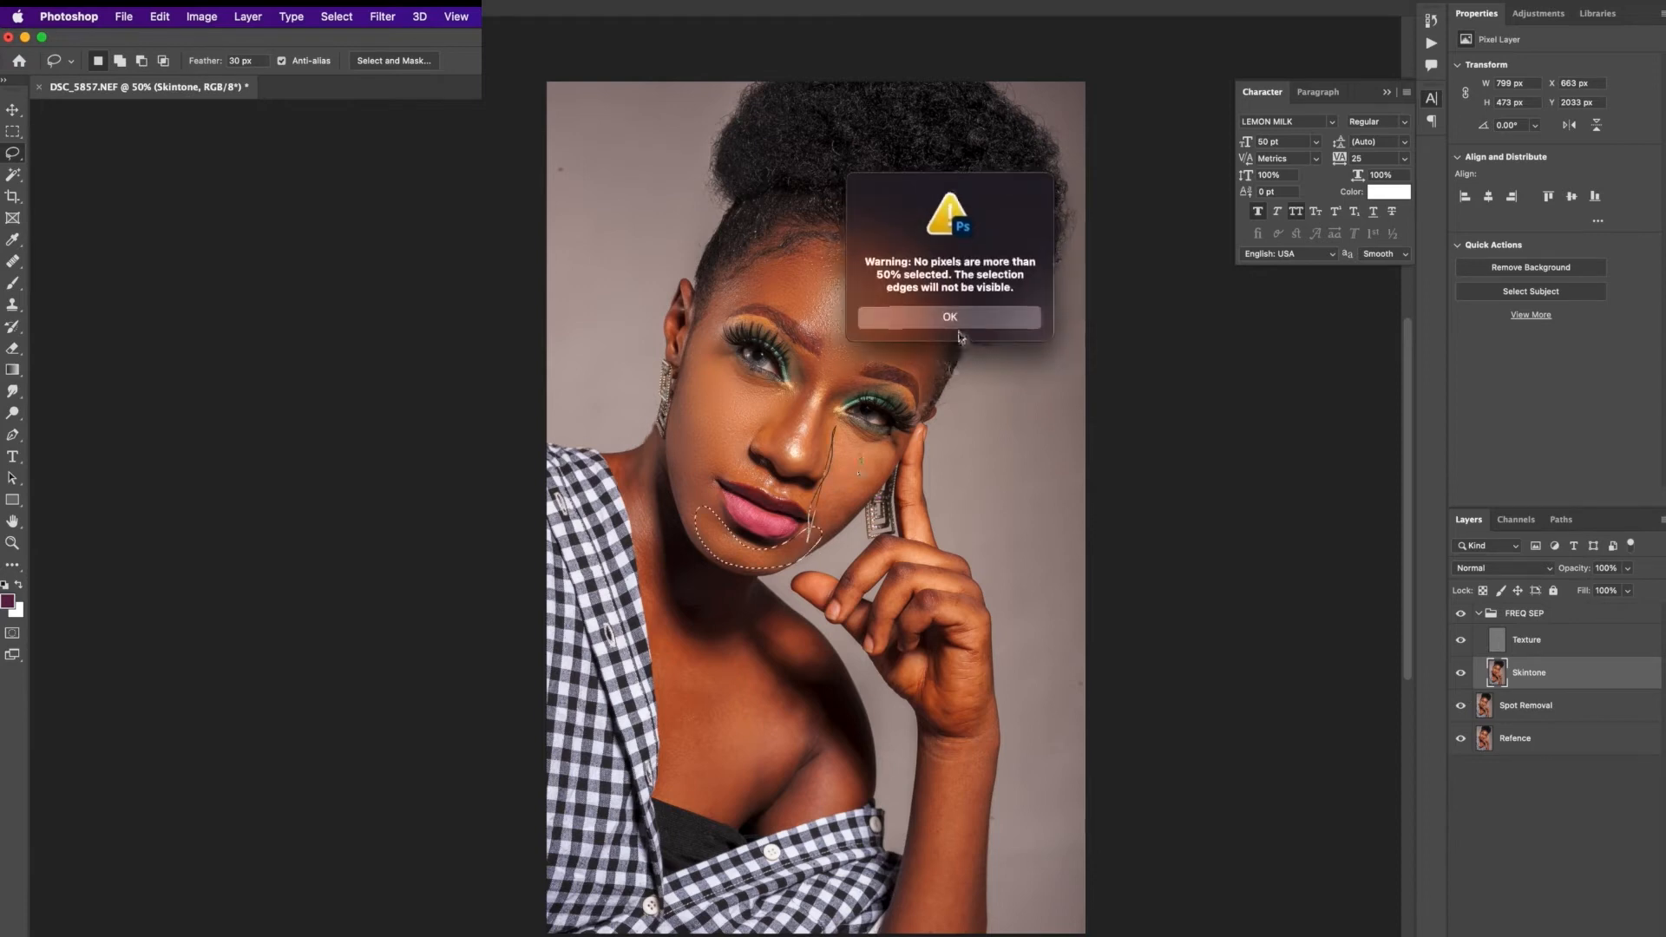
{"action": "left_click", "coordinate": [961, 318]}
{"action": "mouse_move", "coordinate": [830, 434]}
{"action": "left_mouse_down"}
{"action": "mouse_move", "coordinate": [825, 526]}
{"action": "mouse_move", "coordinate": [882, 499]}
{"action": "mouse_move", "coordinate": [900, 467]}
{"action": "mouse_move", "coordinate": [831, 434]}
{"action": "left_mouse_up"}
{"action": "left_click_drag", "start_coordinate": [855, 463], "coordinate": [854, 462]}
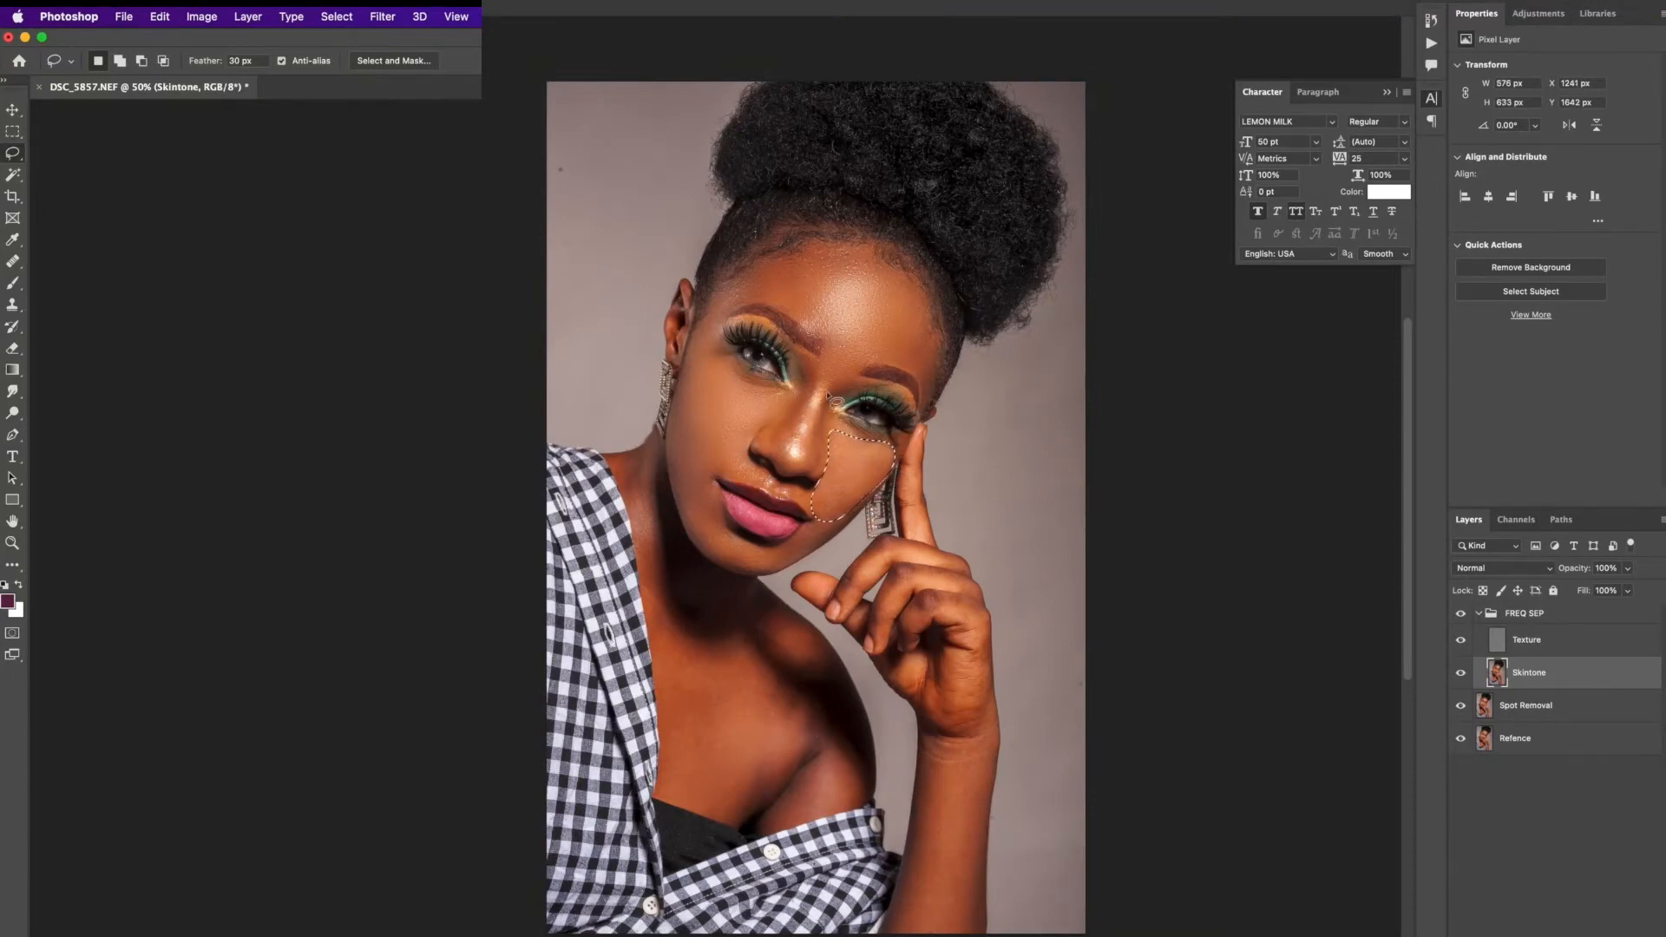
{"action": "left_click", "coordinate": [384, 16]}
{"action": "left_click", "coordinate": [395, 39]}
{"action": "key", "text": "super+d"}
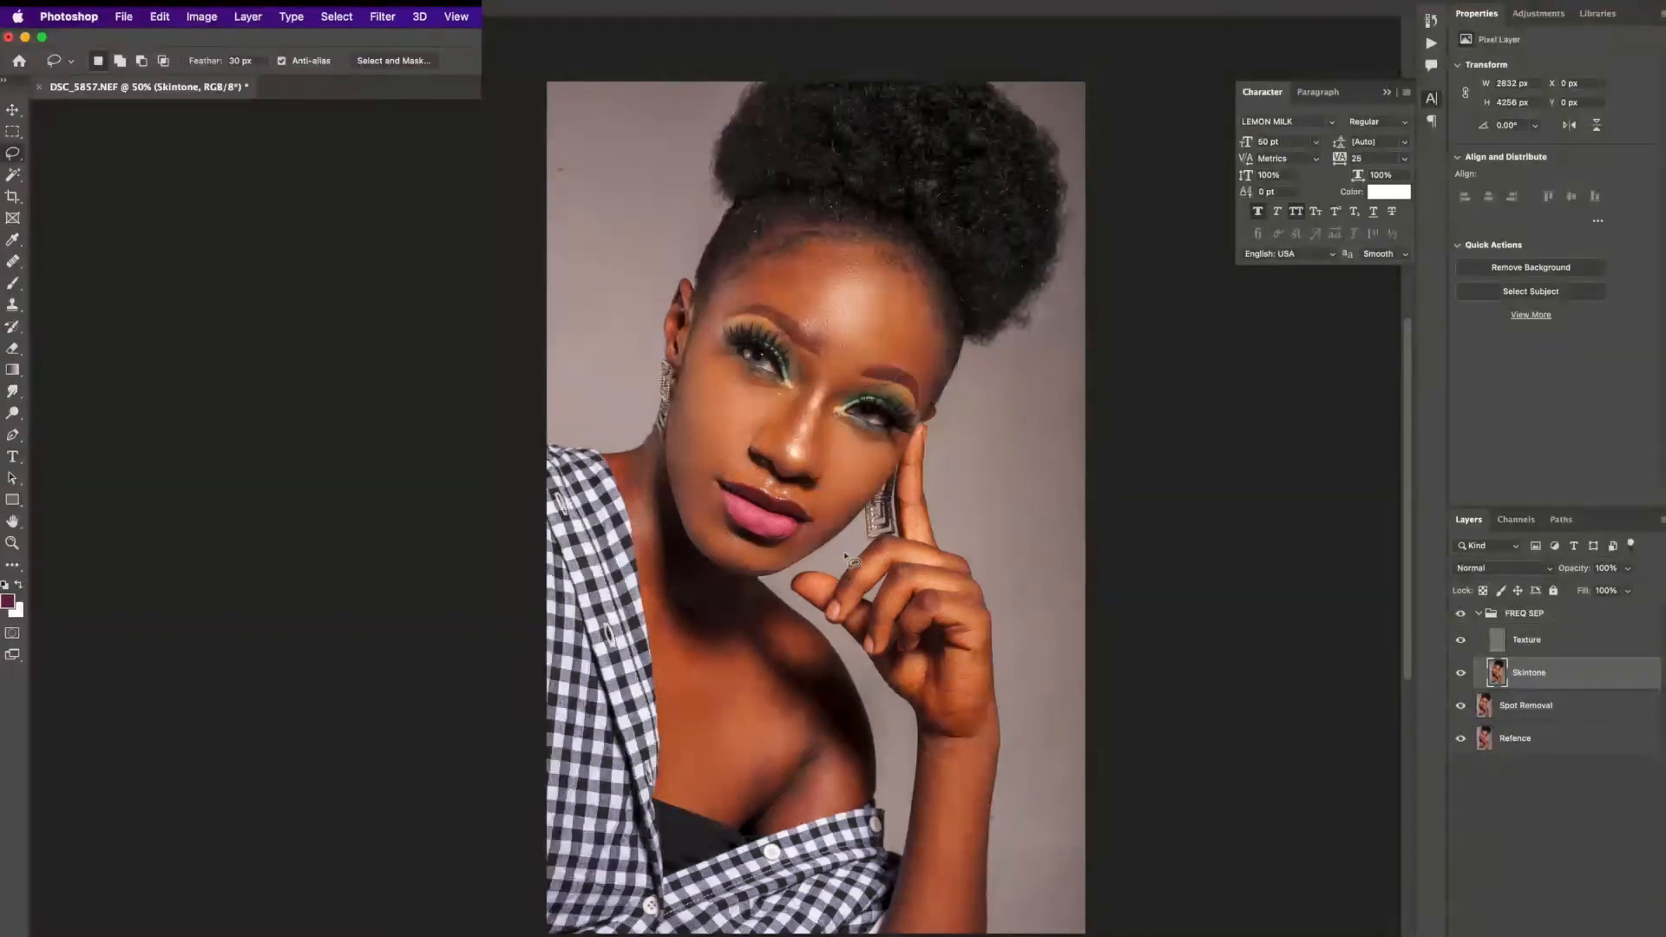
Select the narrow jaw area beside the mouth on the image's right side and reapply Gaussian Blur.
{"action": "mouse_move", "coordinate": [814, 524]}
{"action": "left_mouse_down"}
{"action": "mouse_move", "coordinate": [780, 563]}
{"action": "mouse_move", "coordinate": [831, 522]}
{"action": "left_mouse_up"}
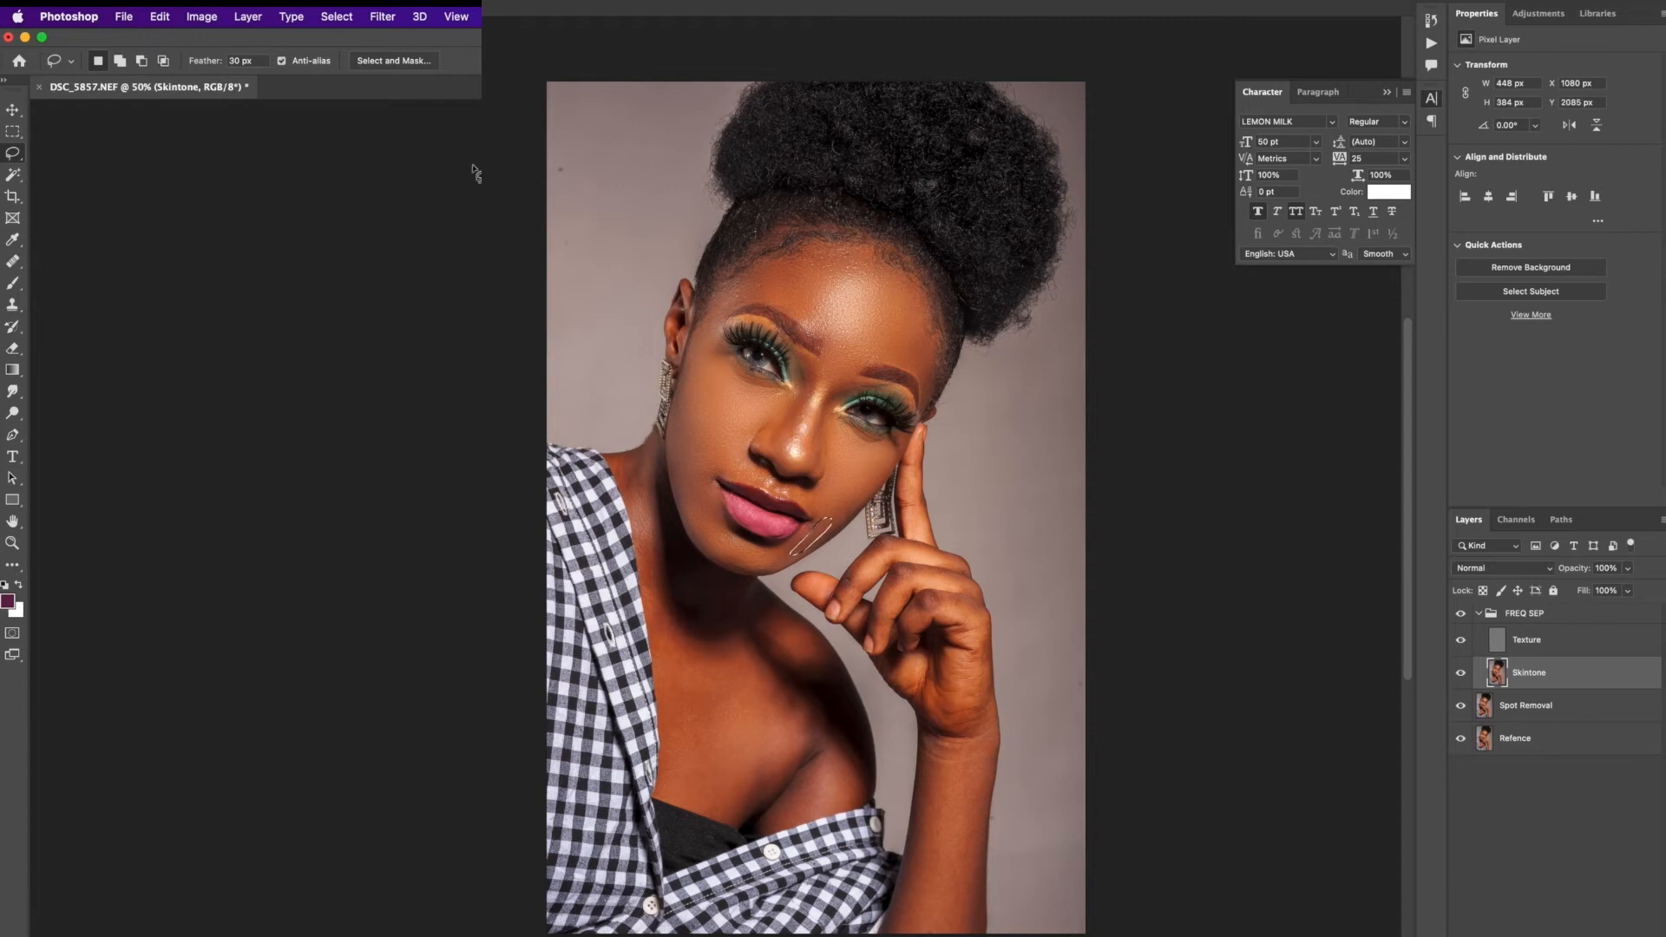
{"action": "left_click", "coordinate": [383, 17]}
{"action": "left_click", "coordinate": [390, 42]}
Select the skin along each side of the nose in turn, reapply Gaussian Blur to each and clear the selection.
{"action": "mouse_move", "coordinate": [771, 437]}
{"action": "left_mouse_down"}
{"action": "mouse_move", "coordinate": [764, 415]}
{"action": "mouse_move", "coordinate": [806, 382]}
{"action": "mouse_move", "coordinate": [774, 438]}
{"action": "left_mouse_up"}
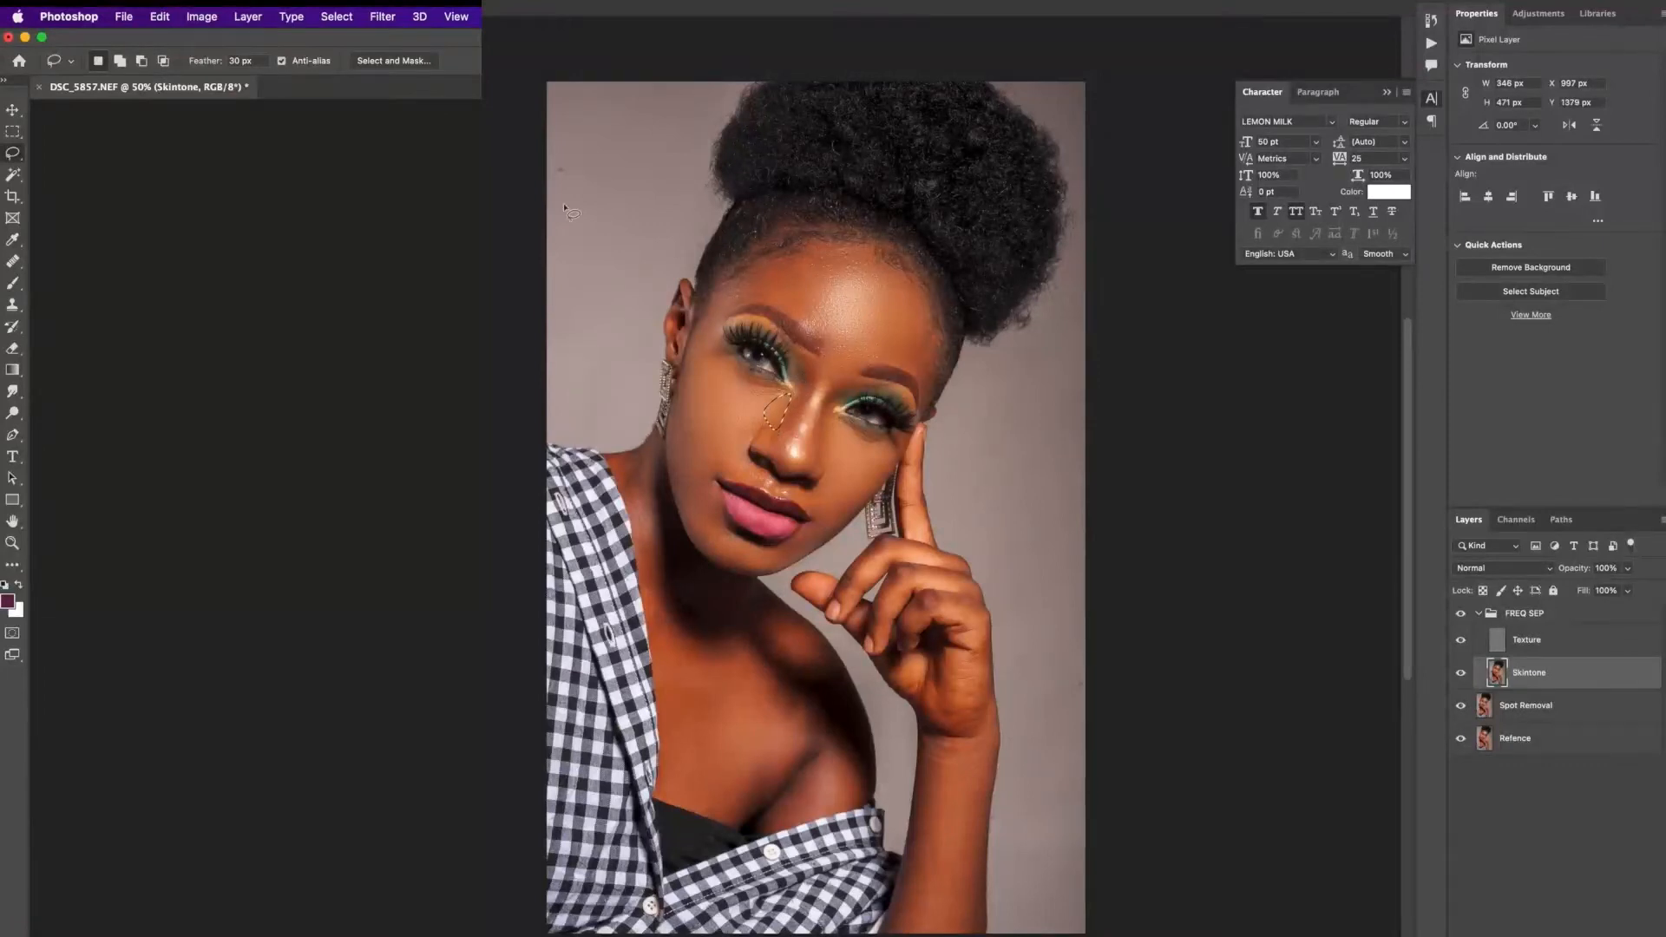
{"action": "left_click", "coordinate": [383, 16]}
{"action": "left_click", "coordinate": [398, 38]}
{"action": "mouse_move", "coordinate": [840, 391]}
{"action": "left_mouse_down"}
{"action": "mouse_move", "coordinate": [814, 455]}
{"action": "mouse_move", "coordinate": [837, 392]}
{"action": "left_mouse_up"}
{"action": "left_click", "coordinate": [388, 13]}
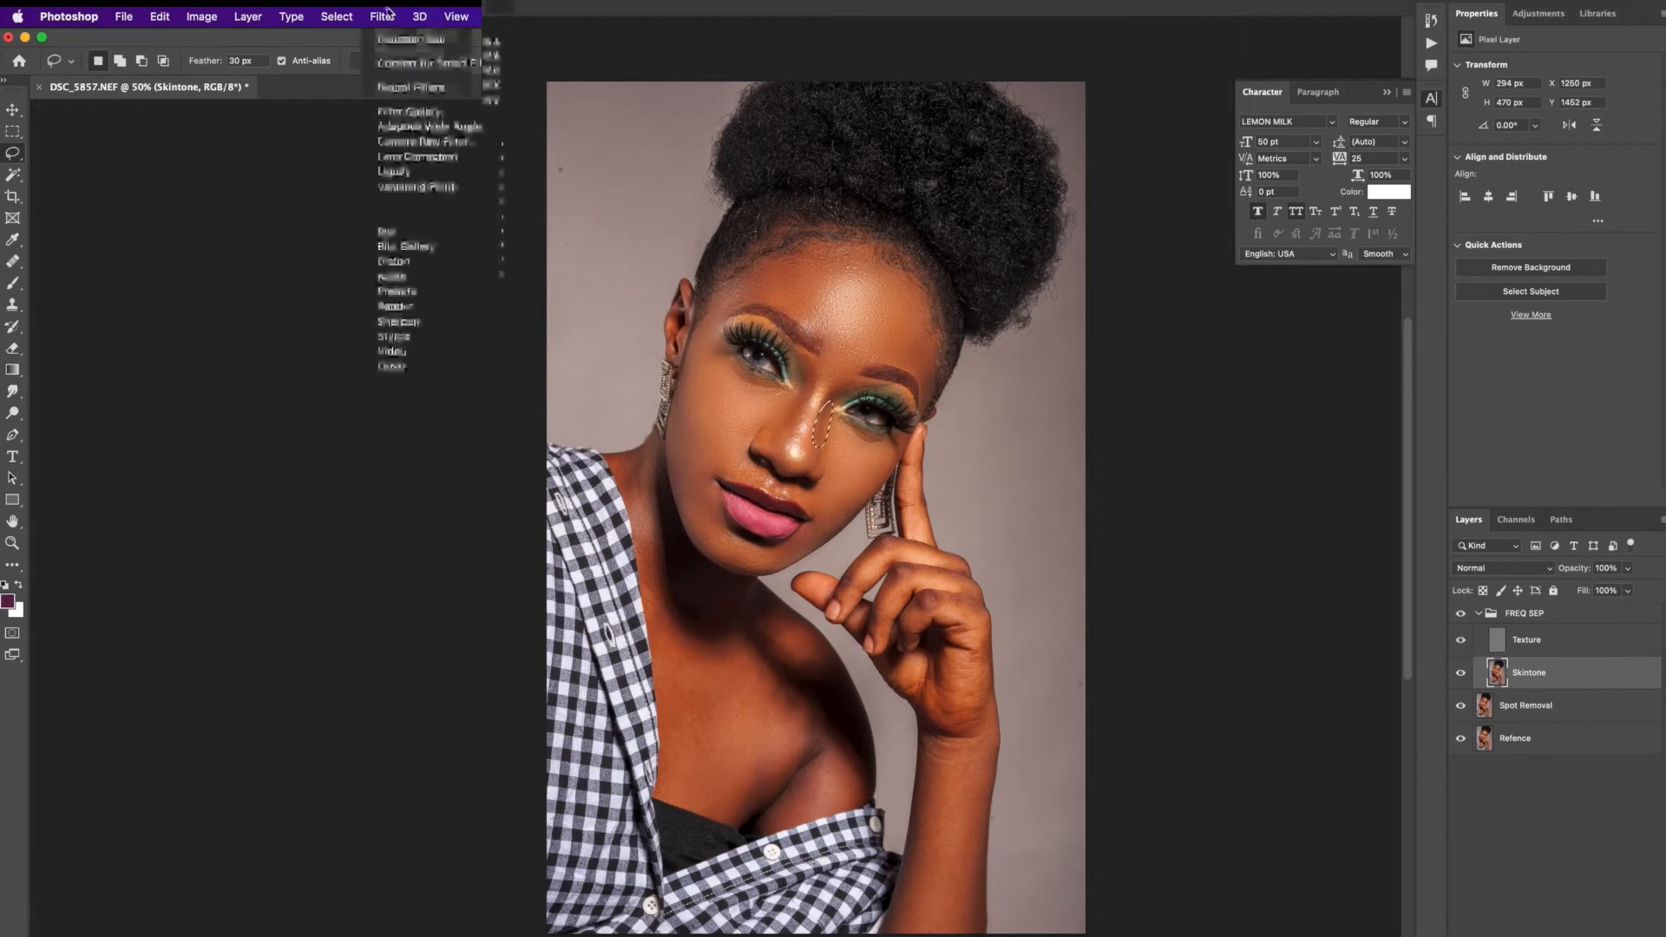
{"action": "left_click", "coordinate": [398, 38]}
{"action": "key", "text": "ctrl+d"}
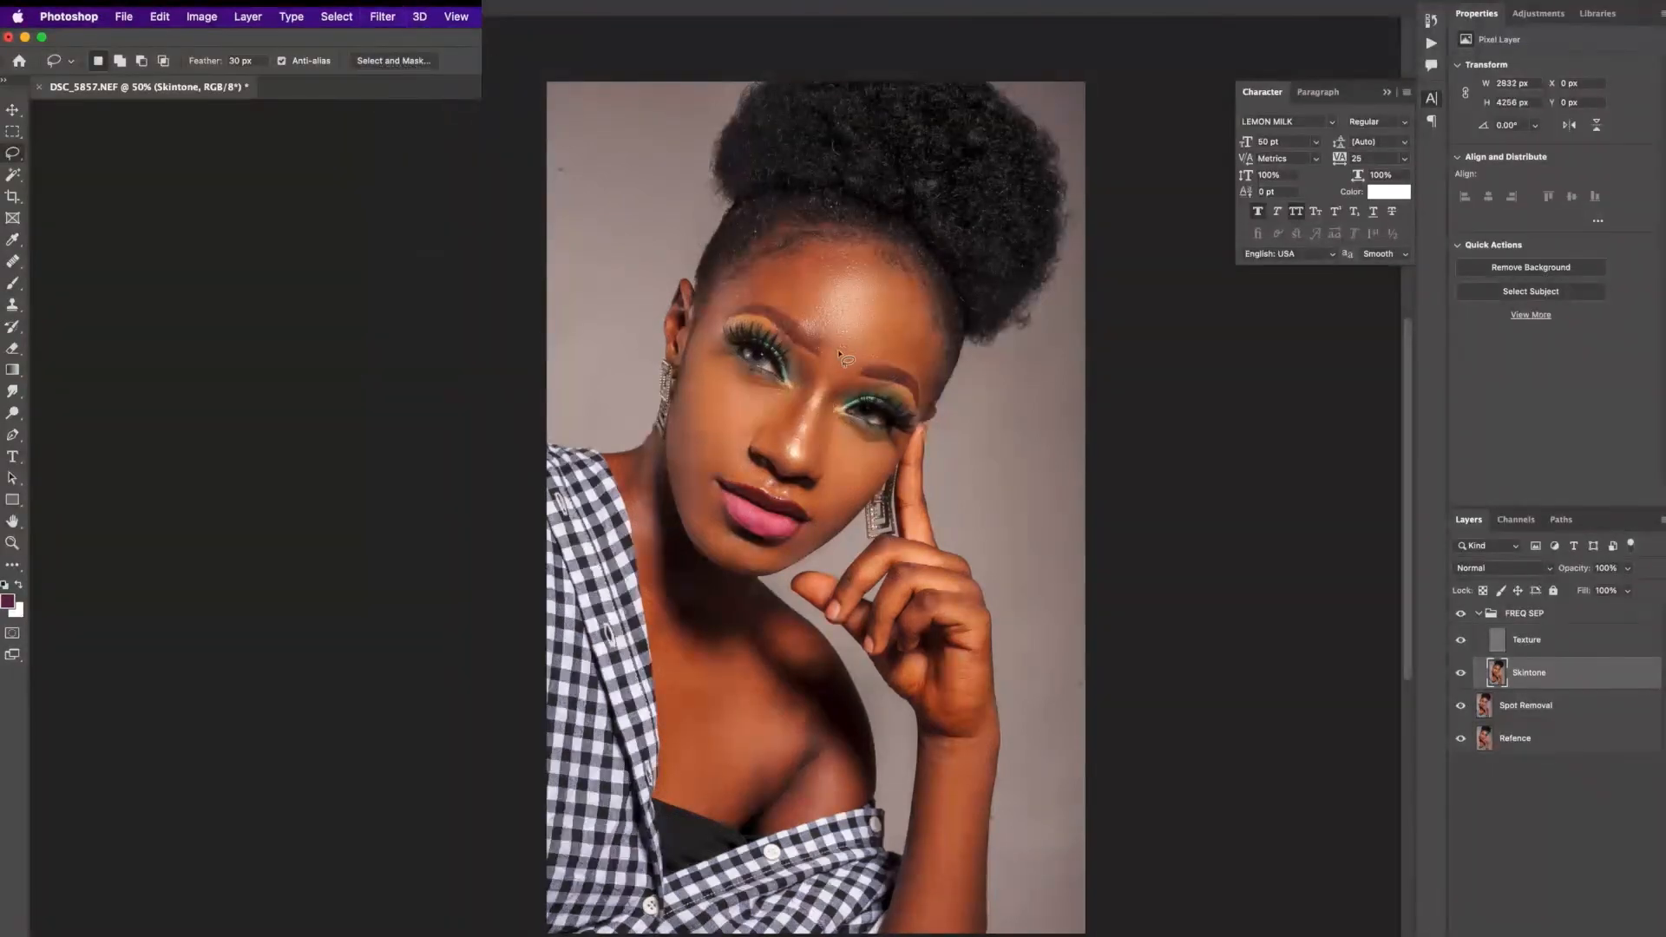
Select the forehead skin above the eyebrow on the image's left side, reapply Gaussian Blur and clear the selection.
{"action": "mouse_move", "coordinate": [747, 278]}
{"action": "left_mouse_down"}
{"action": "mouse_move", "coordinate": [706, 323]}
{"action": "mouse_move", "coordinate": [786, 283]}
{"action": "left_mouse_up"}
{"action": "left_click", "coordinate": [384, 16]}
{"action": "left_click", "coordinate": [389, 36]}
{"action": "key", "text": "super+d"}
Select the bridge of the nose between the eyes, reapply Gaussian Blur and clear the selection.
{"action": "mouse_move", "coordinate": [807, 369]}
{"action": "left_mouse_down"}
{"action": "mouse_move", "coordinate": [808, 404]}
{"action": "mouse_move", "coordinate": [765, 436]}
{"action": "mouse_move", "coordinate": [800, 370]}
{"action": "mouse_move", "coordinate": [816, 415]}
{"action": "mouse_move", "coordinate": [785, 448]}
{"action": "mouse_move", "coordinate": [811, 384]}
{"action": "mouse_move", "coordinate": [787, 409]}
{"action": "left_mouse_up"}
{"action": "key", "text": "super+d"}
{"action": "left_click", "coordinate": [383, 17]}
{"action": "left_click", "coordinate": [425, 41]}
{"action": "key", "text": "super+d"}
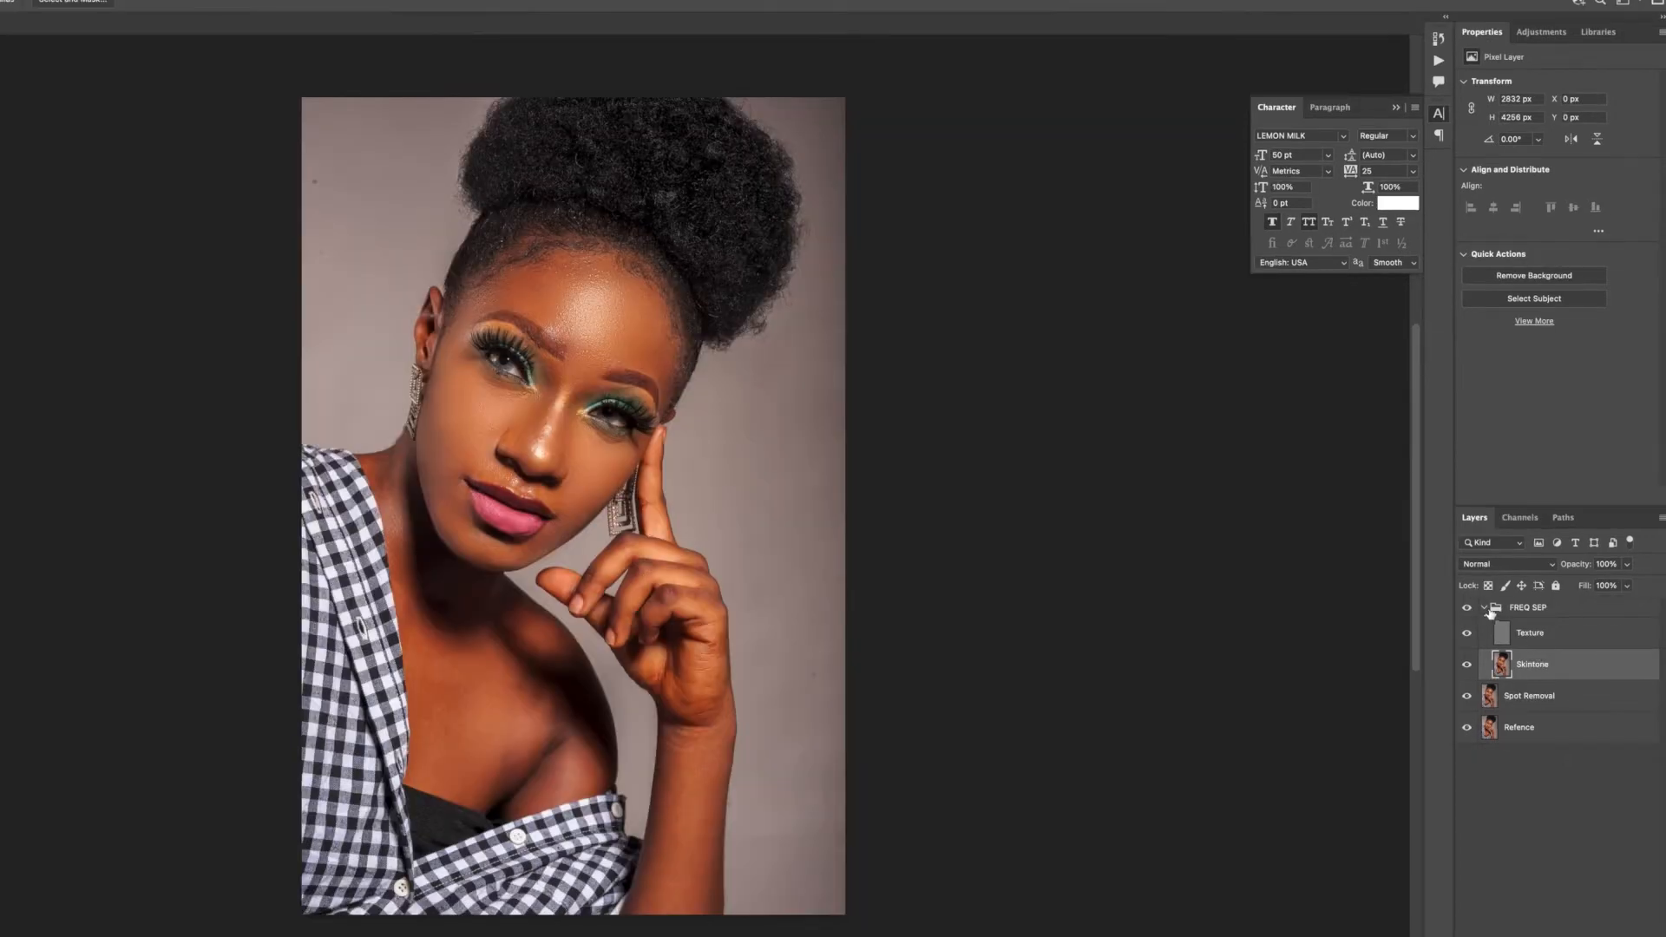
Collapse the FREQ SEP group and compare the smoothed portrait with the group hidden and shown.
{"action": "left_click", "coordinate": [1490, 612]}
{"action": "left_click", "coordinate": [1486, 609]}
{"action": "left_click", "coordinate": [1468, 609]}
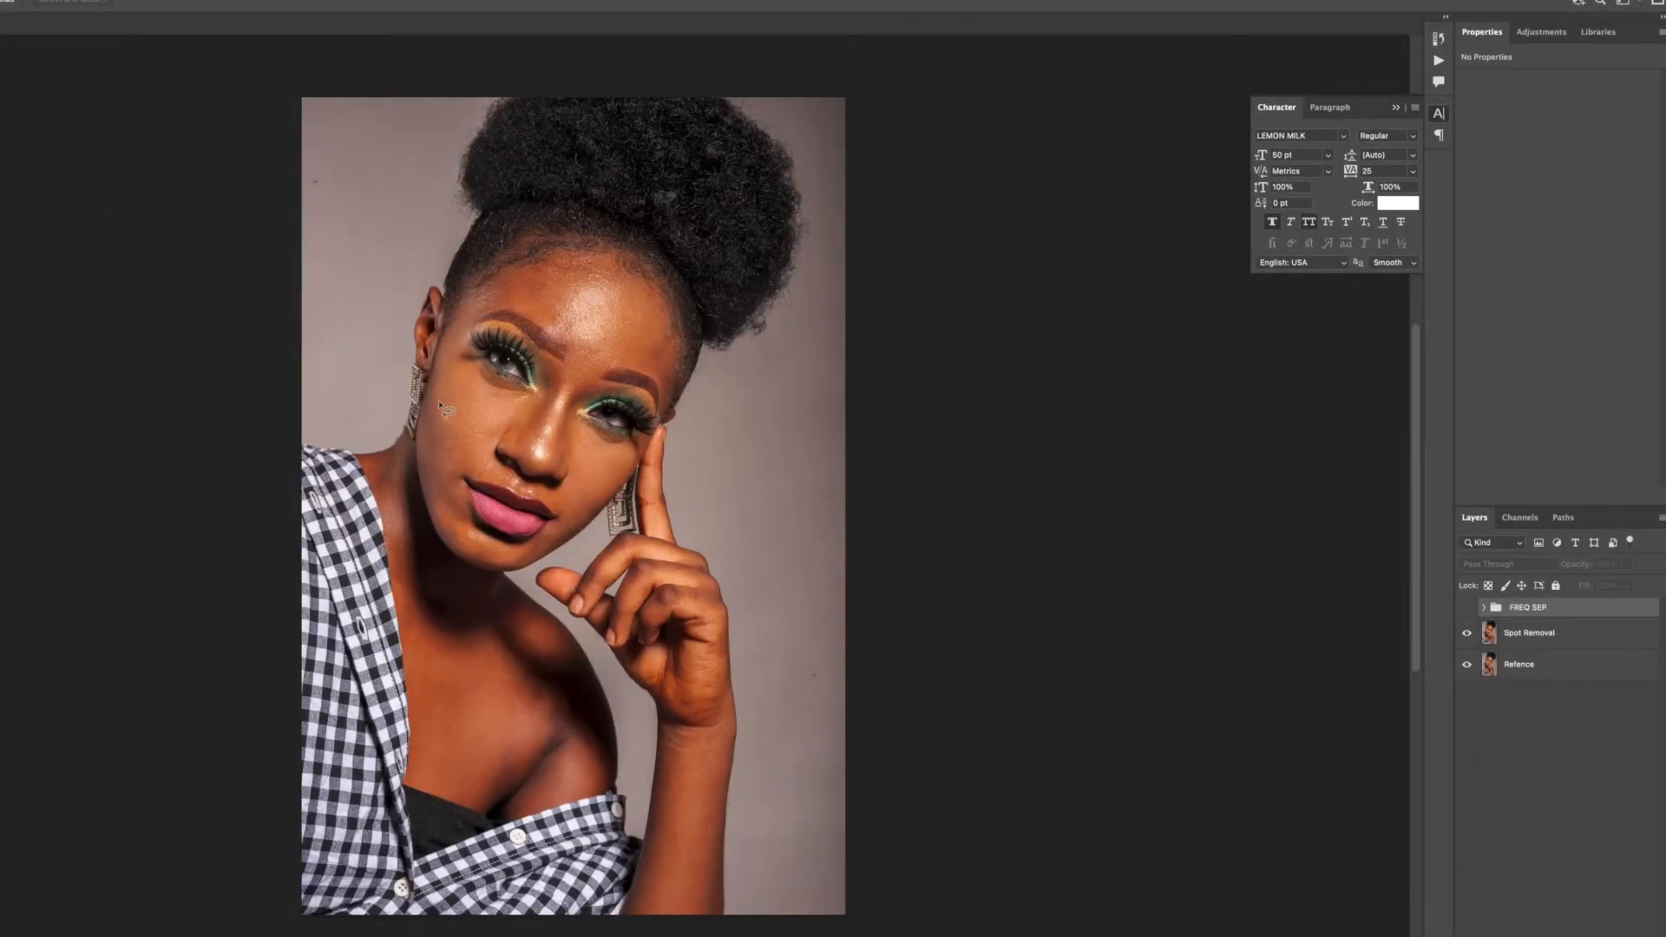
{"action": "left_click", "coordinate": [1467, 608]}
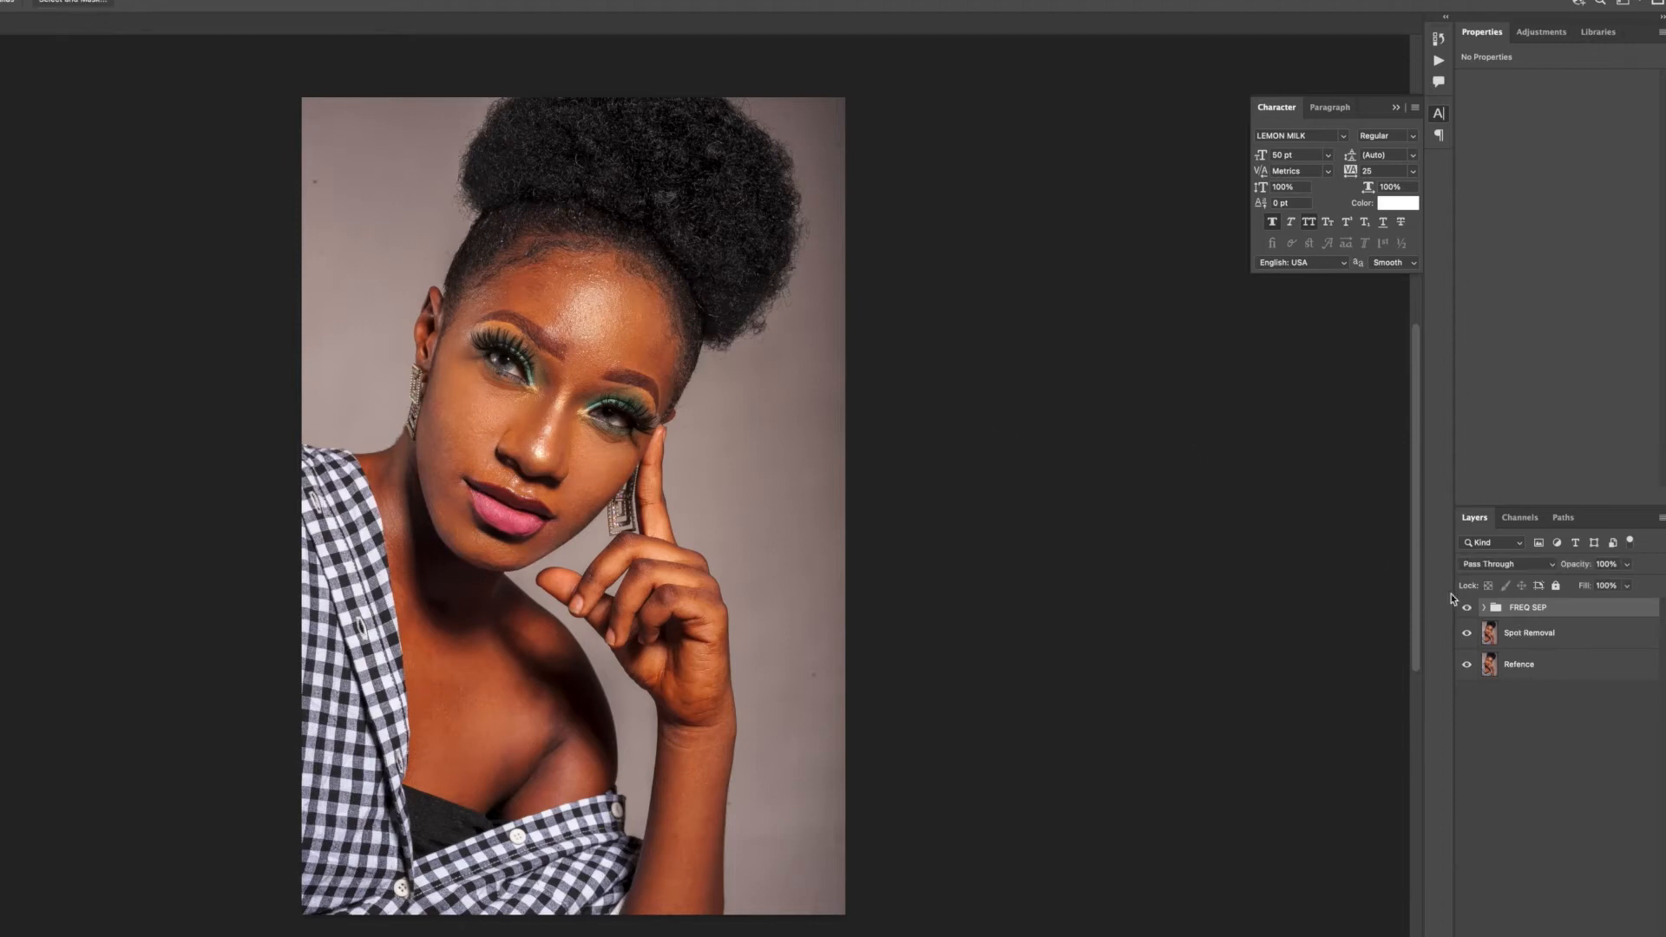
Examine the face close up, comparing the skin with the FREQ SEP group shown and hidden.
{"action": "key", "text": "ctrl+plus"}
{"action": "key", "text": "ctrl+plus"}
{"action": "key", "text": "ctrl+plus"}
{"action": "key", "text": "ctrl+minus"}
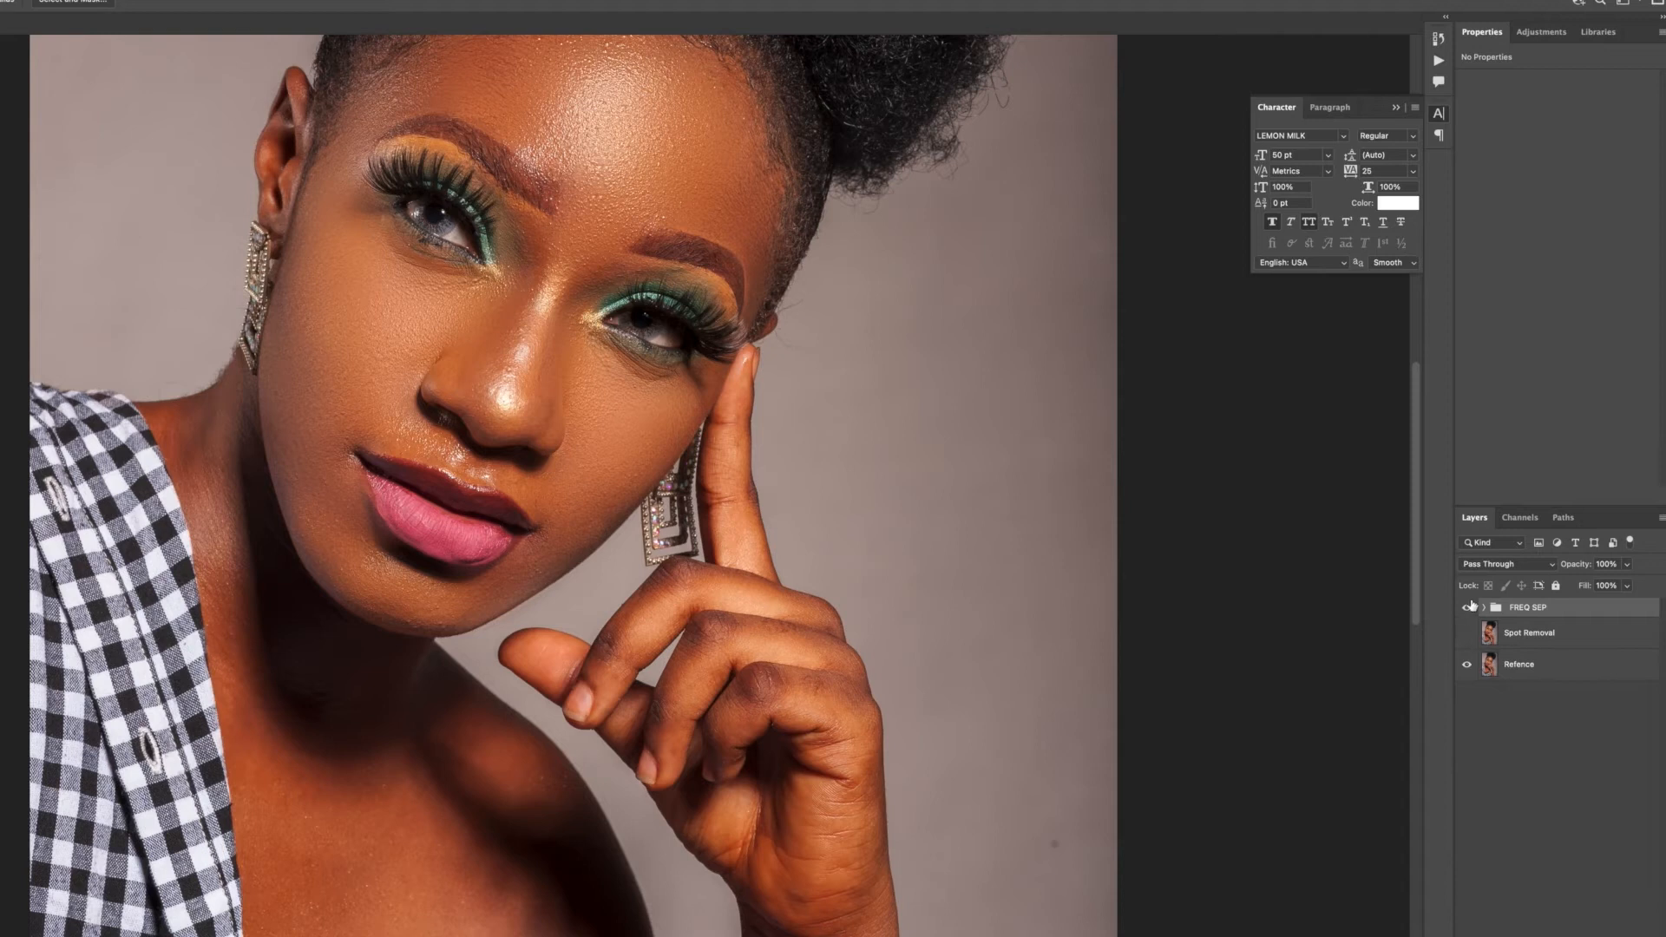
{"action": "left_click", "coordinate": [1467, 608]}
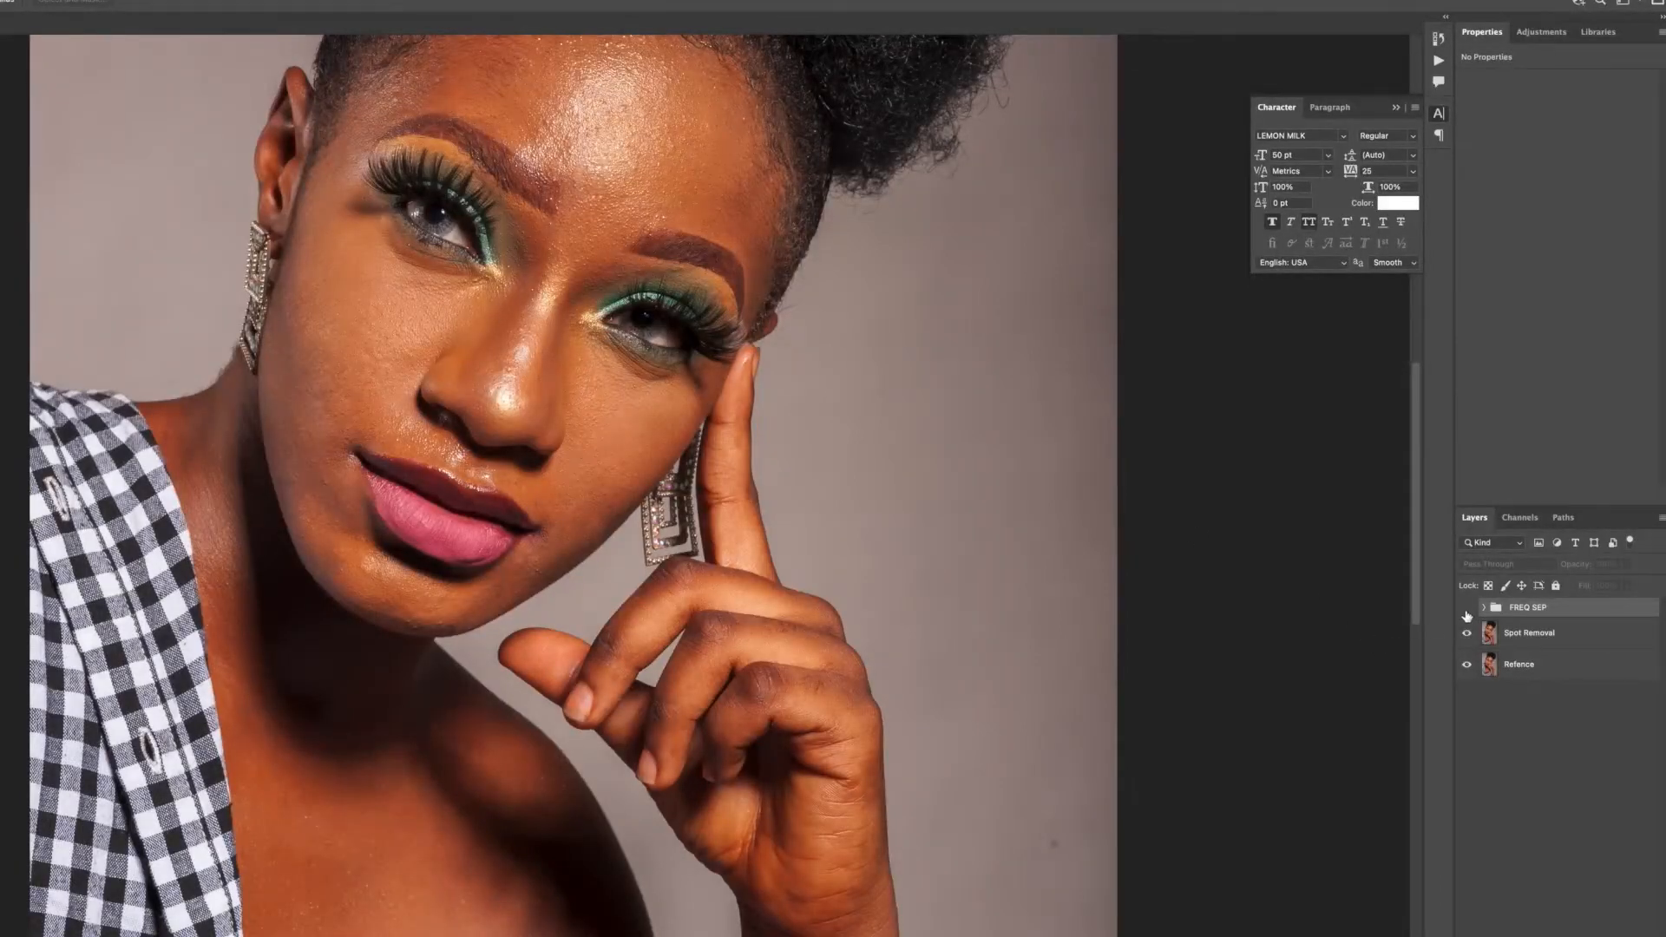
Show the FREQ SEP group again and view more of the smoothed portrait.
{"action": "left_click", "coordinate": [1468, 610]}
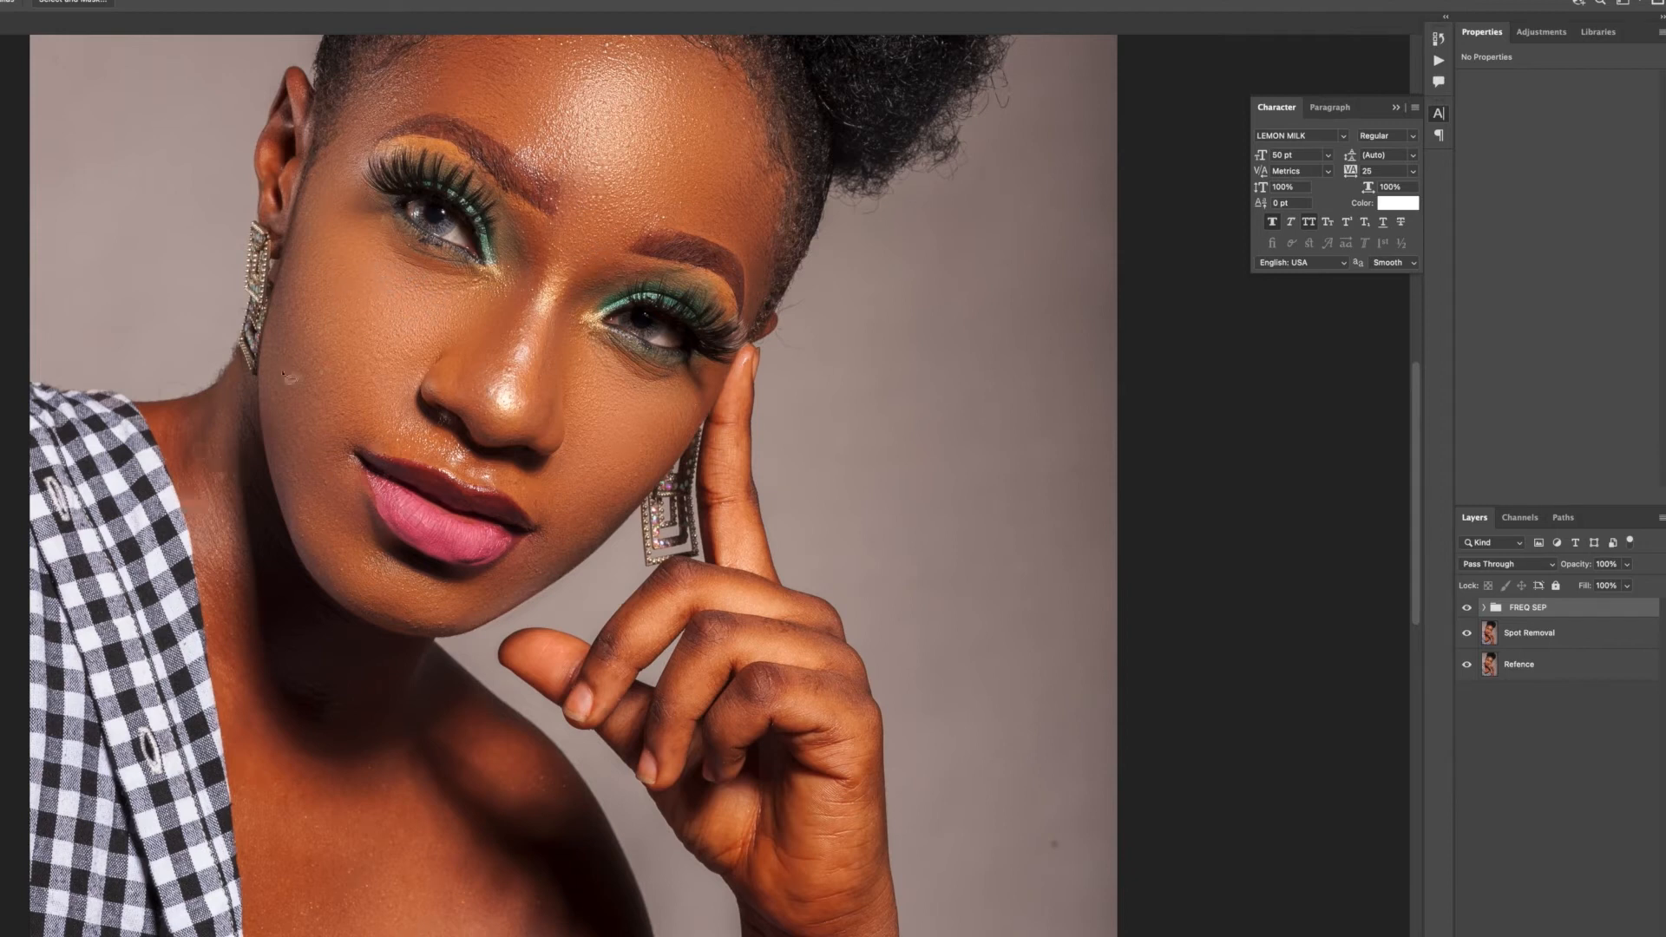
{"action": "key", "text": "ctrl+minus"}
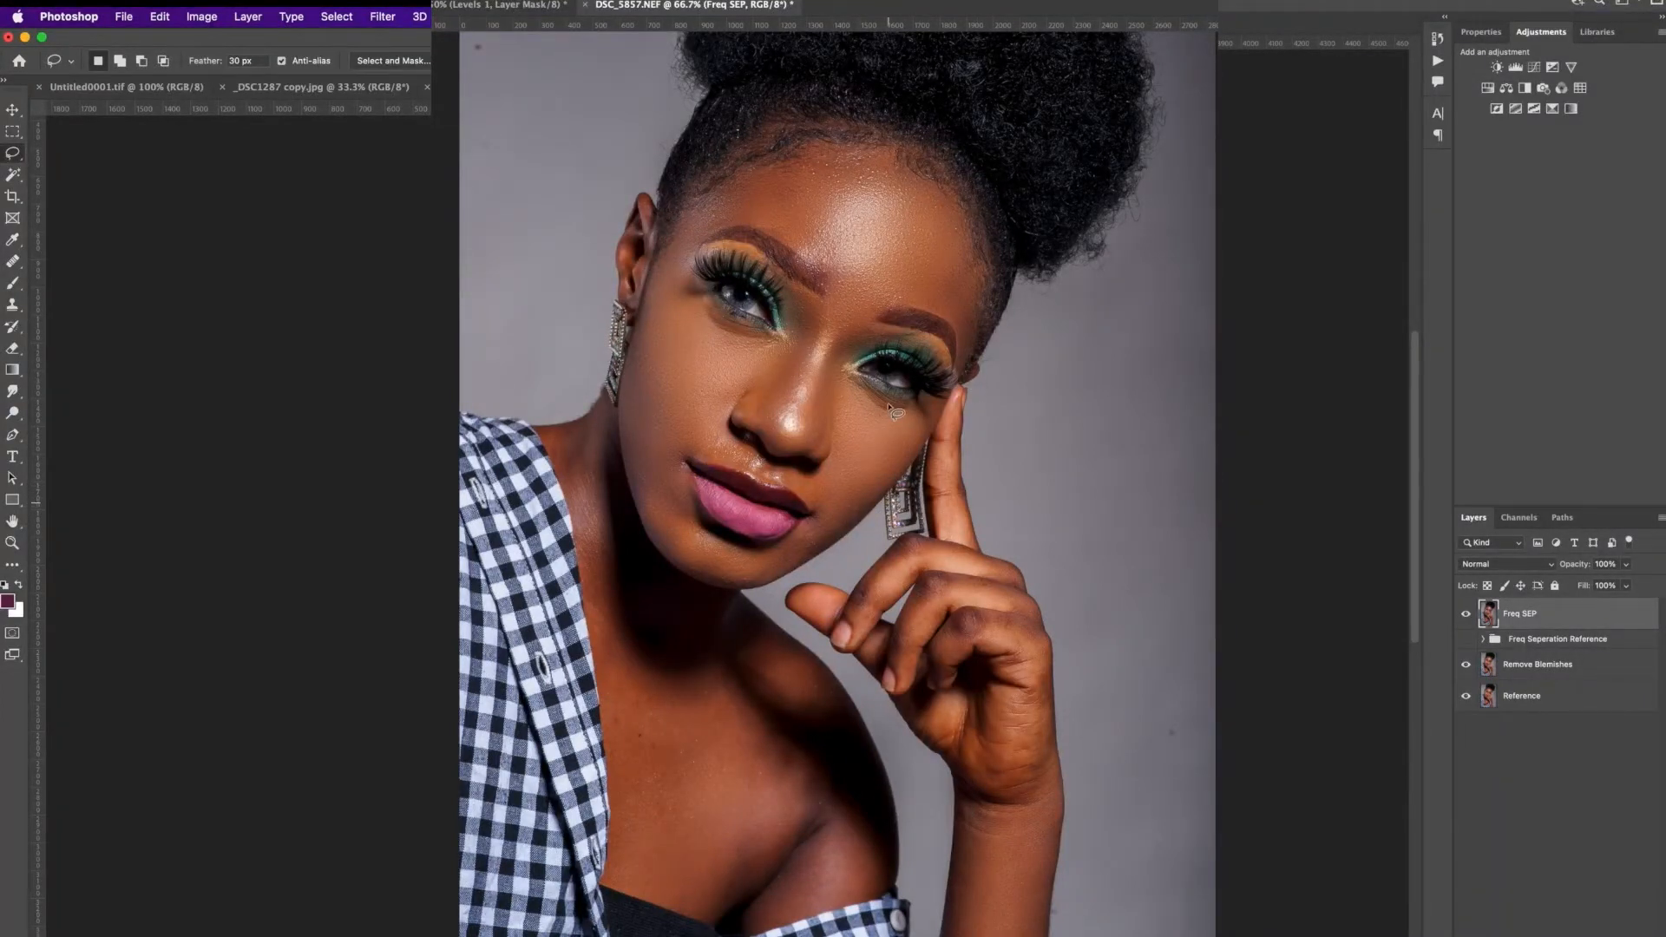
Start a Quick Mask on the Freq SEP layer and set up the Brush tool at size 70.
{"action": "key", "text": "q"}
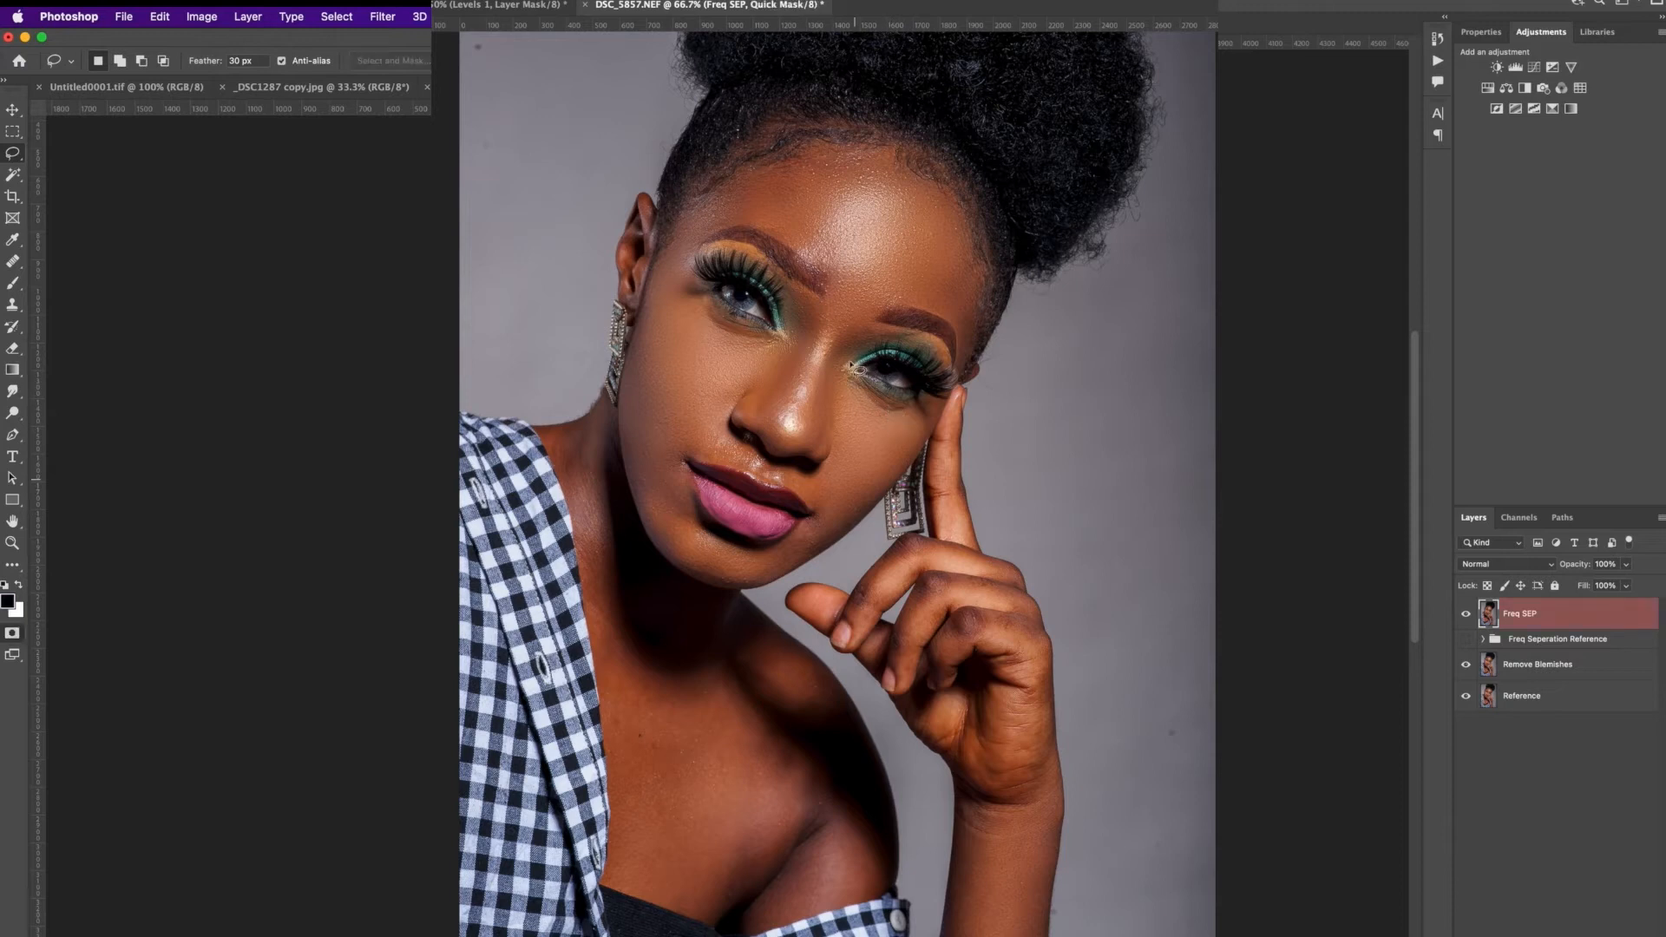
{"action": "right_click", "coordinate": [14, 156]}
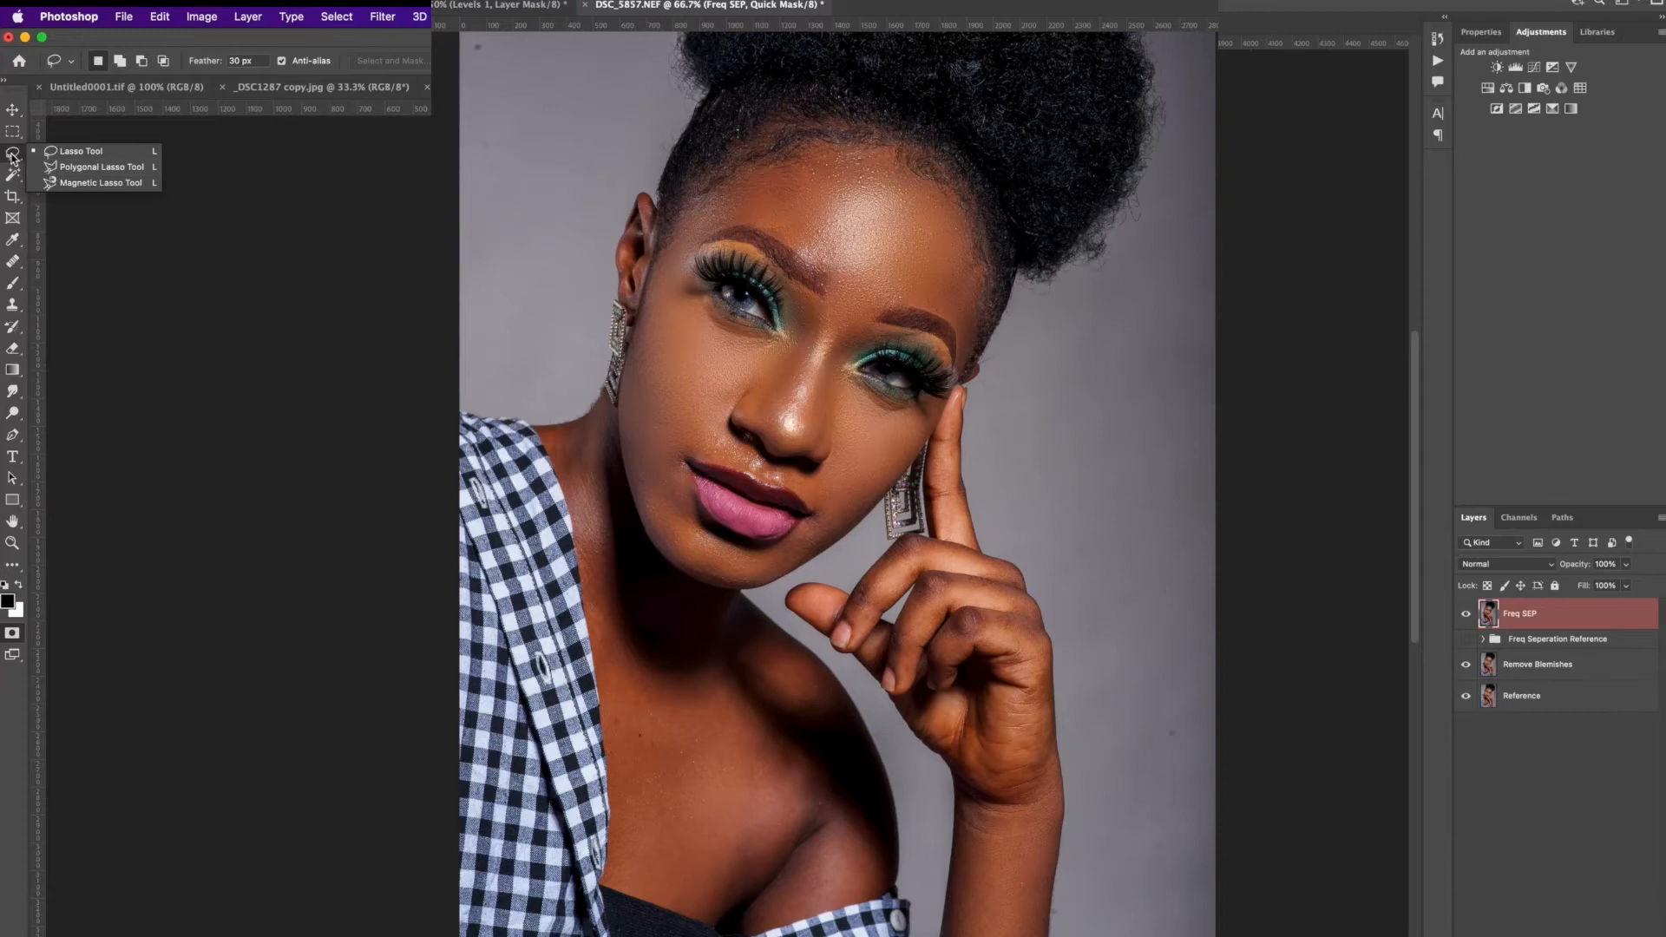
{"action": "left_click", "coordinate": [15, 179]}
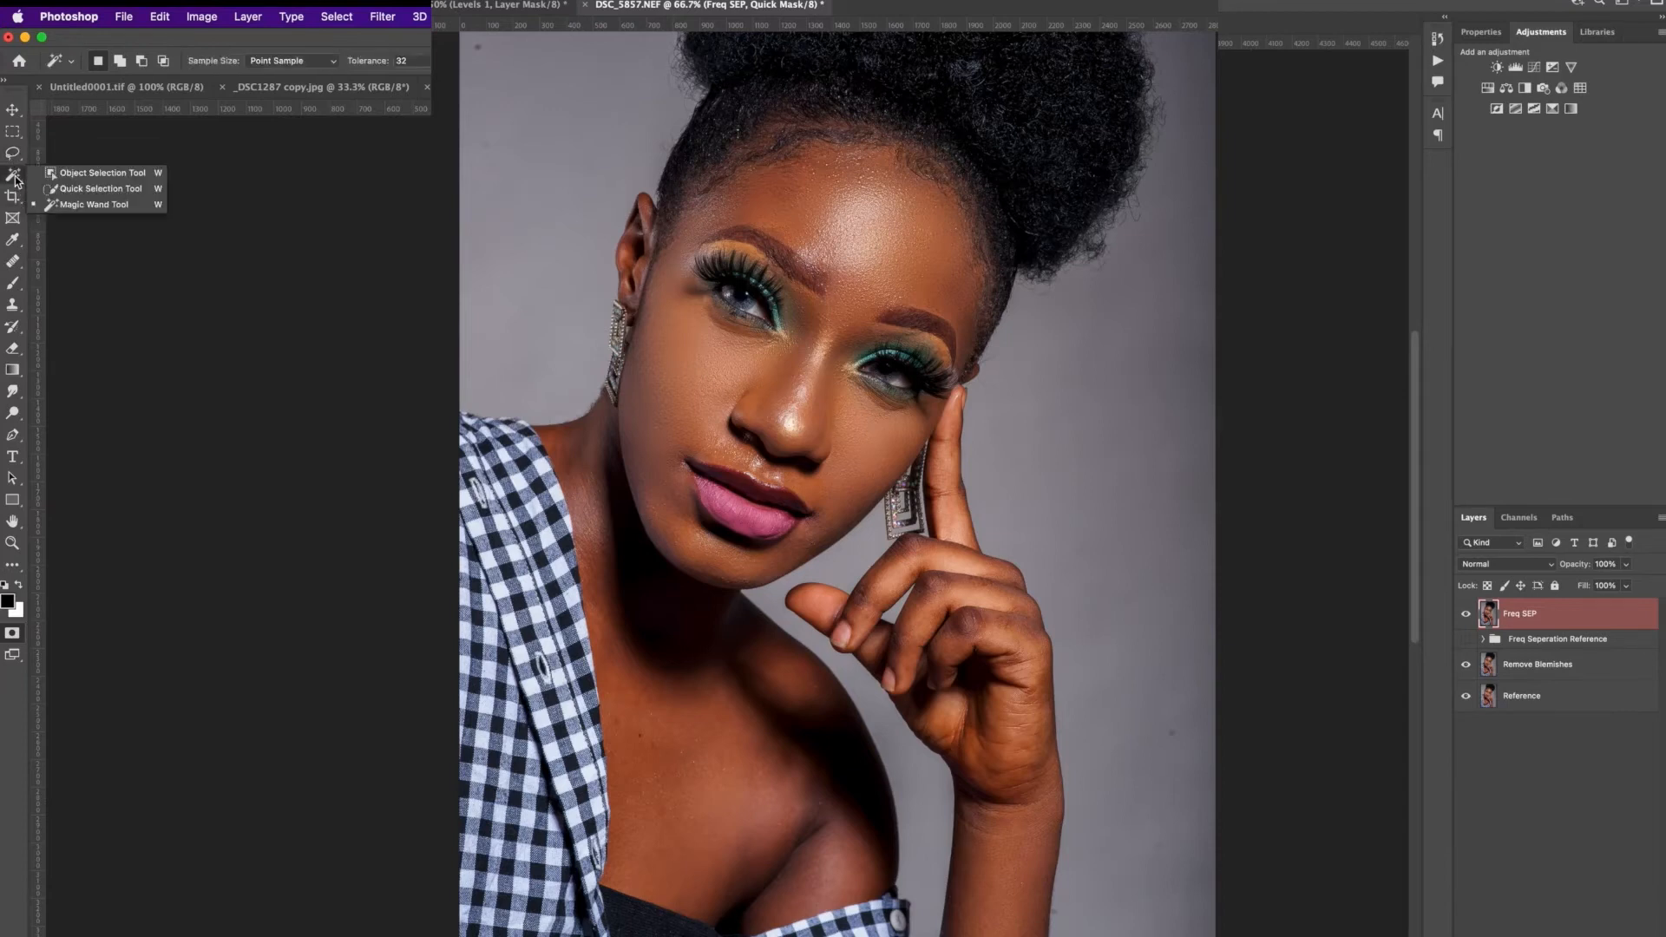
{"action": "left_click", "coordinate": [13, 284]}
{"action": "key", "text": "bracketleft"}
{"action": "key", "text": "bracketleft"}
{"action": "key", "text": "bracketleft"}
{"action": "key", "text": "bracketleft"}
{"action": "key", "text": "bracketleft"}
{"action": "key", "text": "bracketleft"}
{"action": "key", "text": "bracketleft"}
{"action": "key", "text": "bracketleft"}
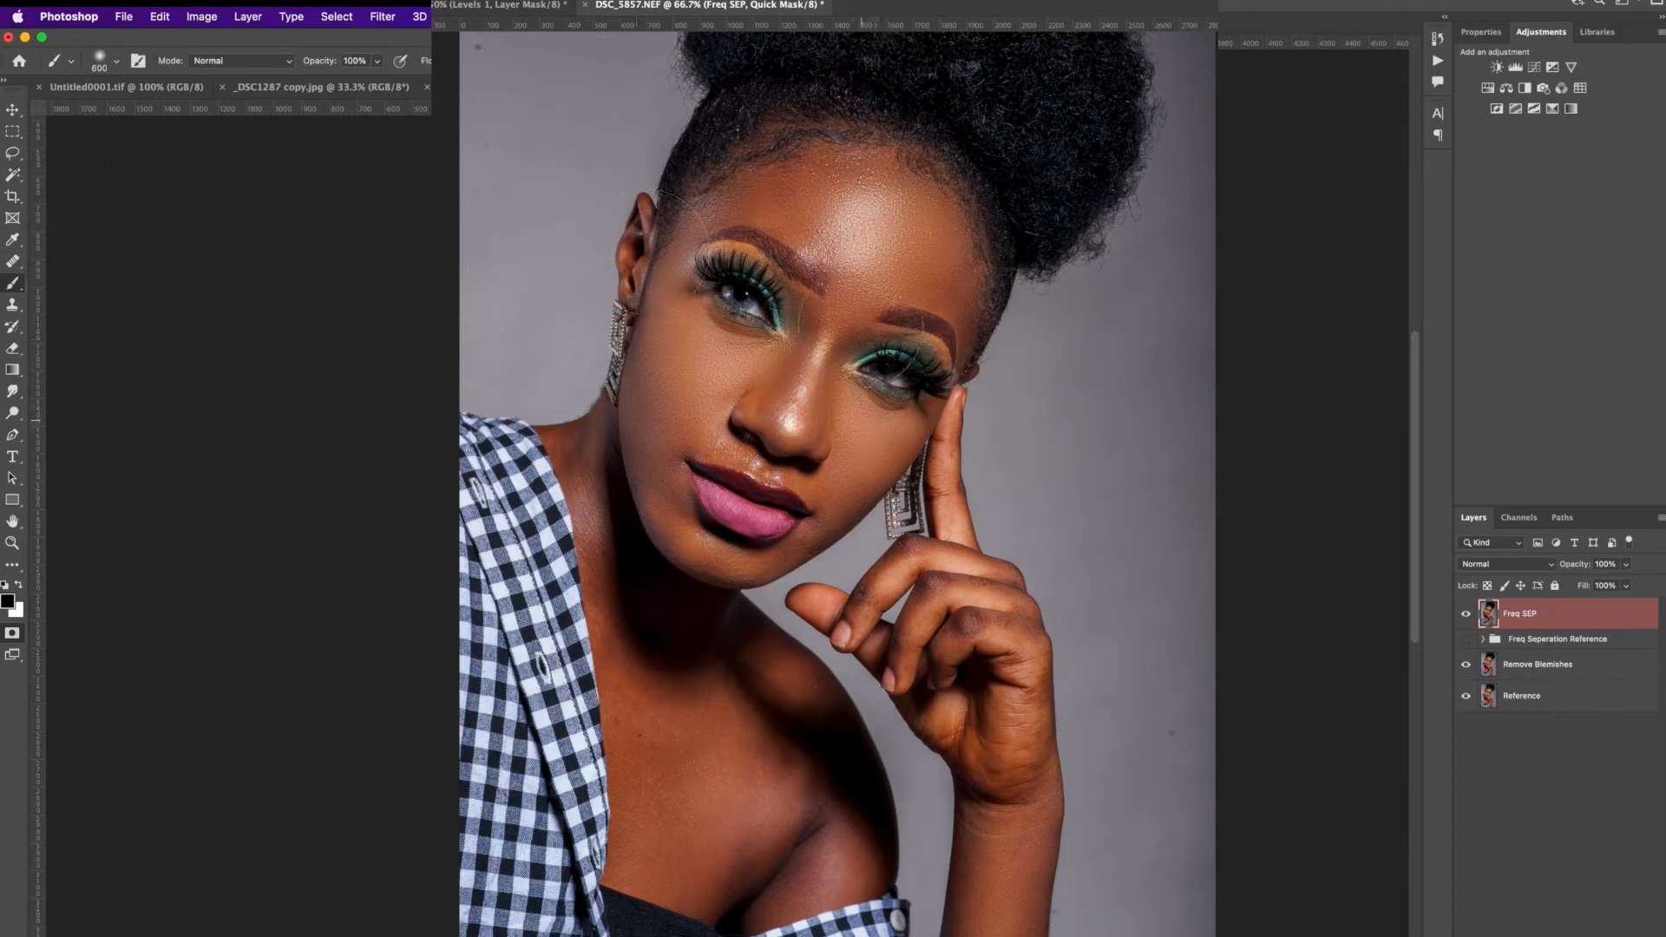
{"action": "key", "text": "bracketleft"}
Paint the mask over the eyeshadow on both upper eyelids, undoing a stray stroke, and convert it to a selection.
{"action": "mouse_move", "coordinate": [927, 367]}
{"action": "left_mouse_down"}
{"action": "mouse_move", "coordinate": [902, 348]}
{"action": "mouse_move", "coordinate": [940, 377]}
{"action": "mouse_move", "coordinate": [881, 345]}
{"action": "mouse_move", "coordinate": [936, 351]}
{"action": "left_mouse_up"}
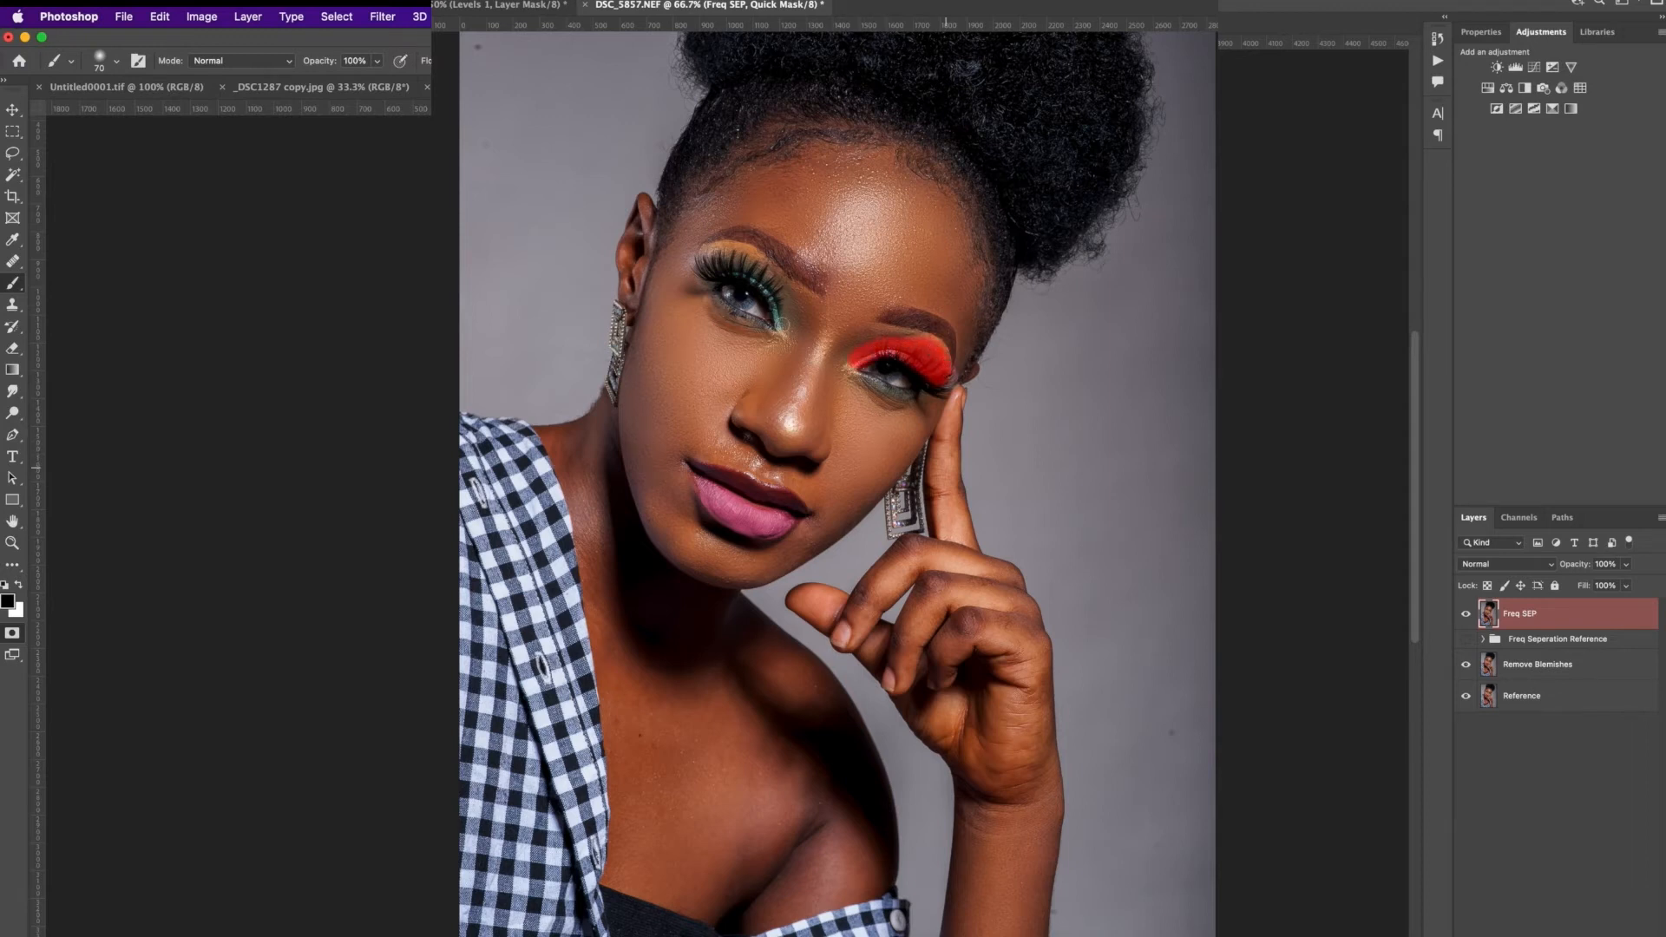
{"action": "left_click_drag", "start_coordinate": [779, 309], "coordinate": [779, 313]}
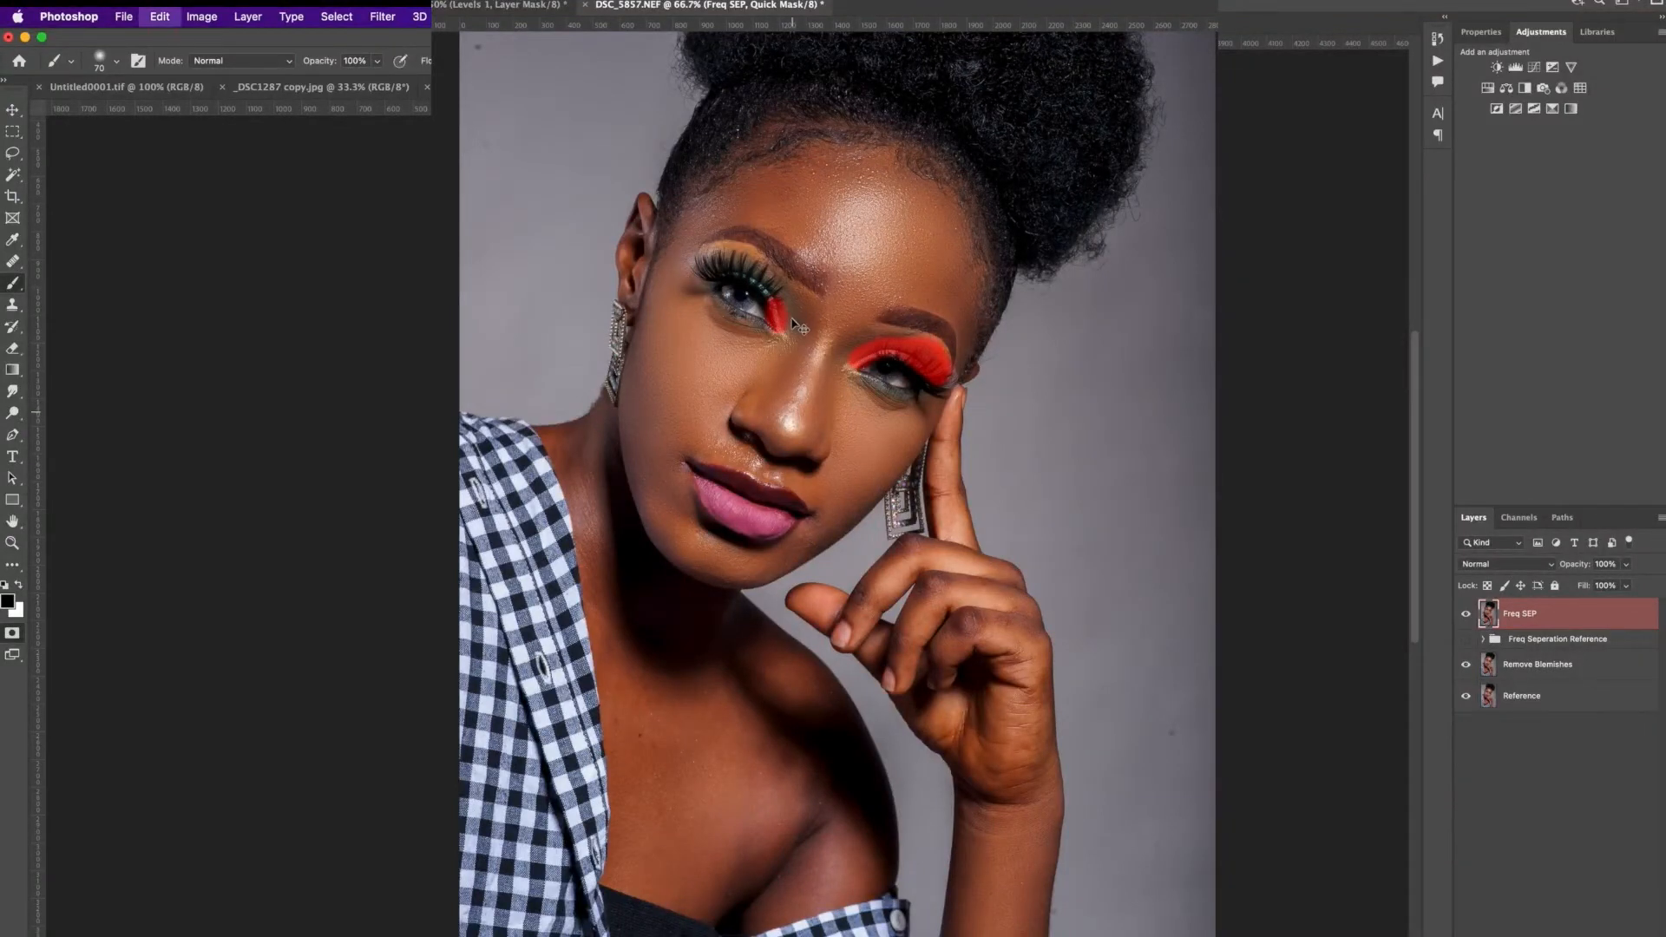
{"action": "key", "text": "super+z"}
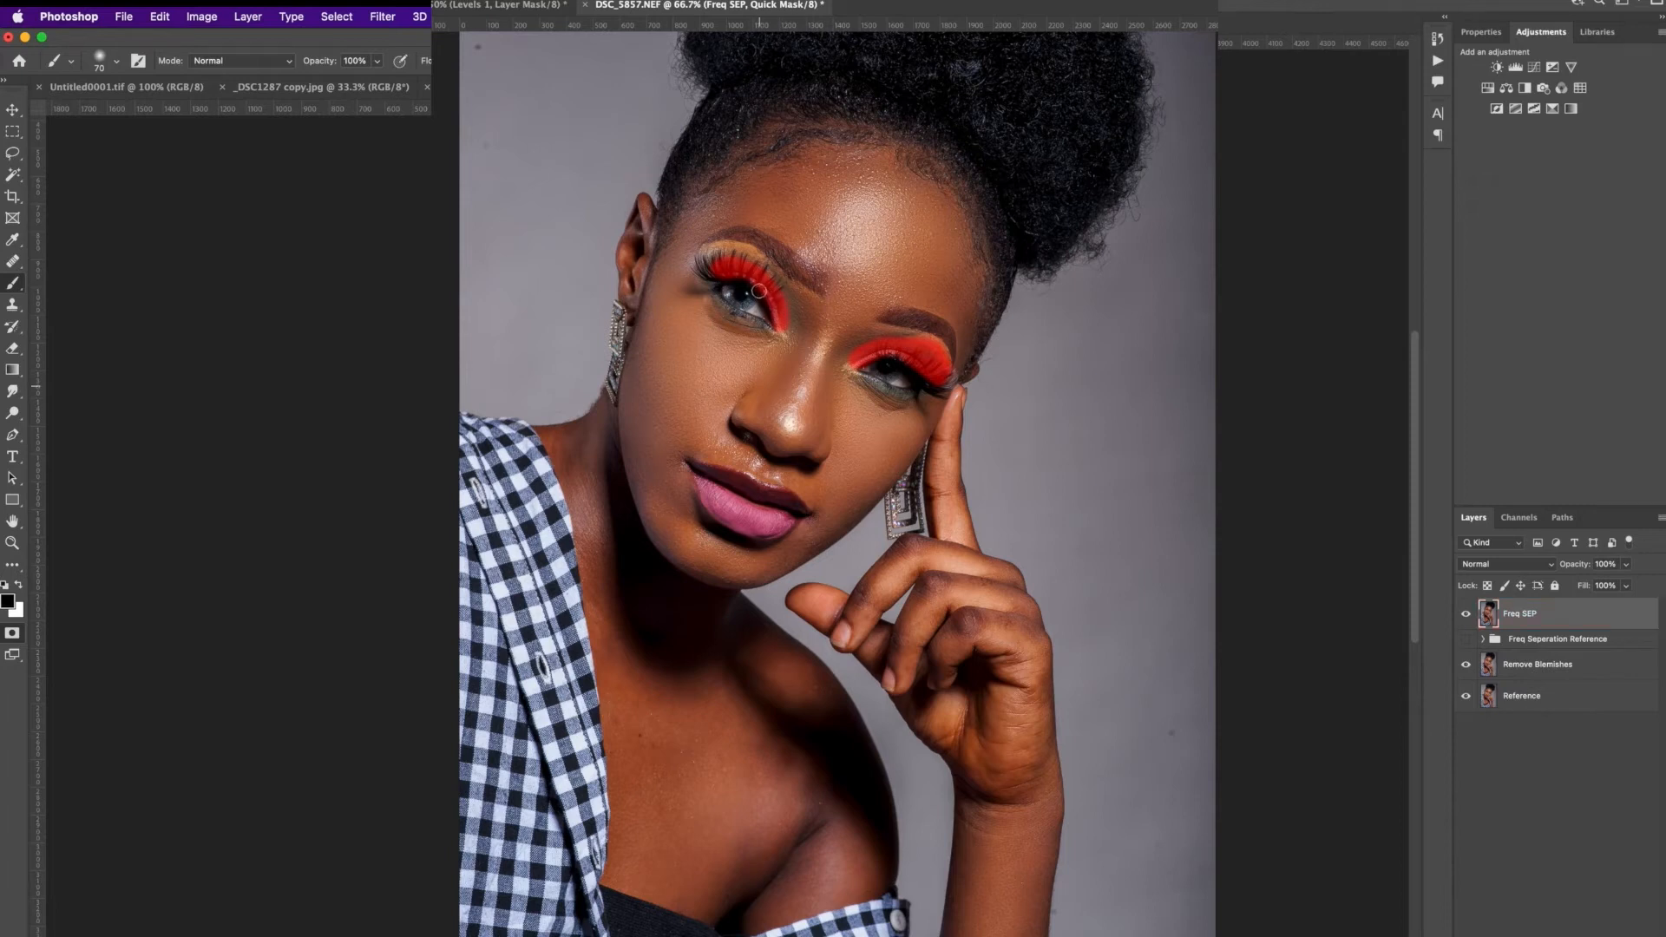
{"action": "key", "text": "q"}
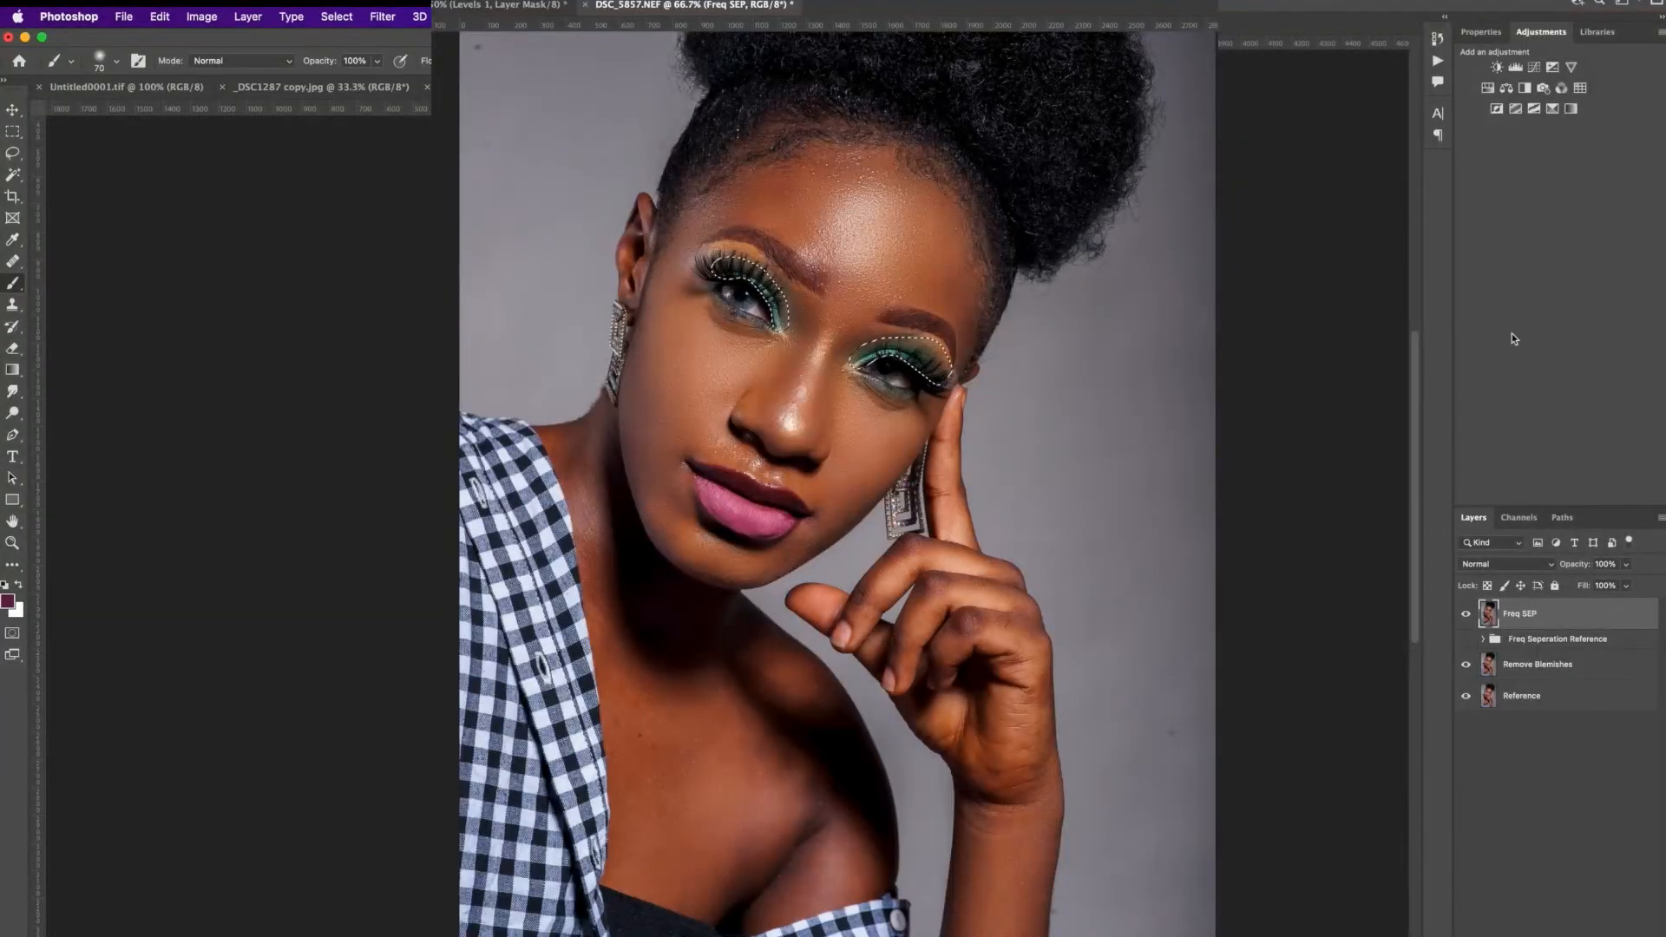
Add a Curves adjustment for the selected eyelids, bend its RGB curve into an S shape and slightly feather its mask.
{"action": "left_click", "coordinate": [1534, 67]}
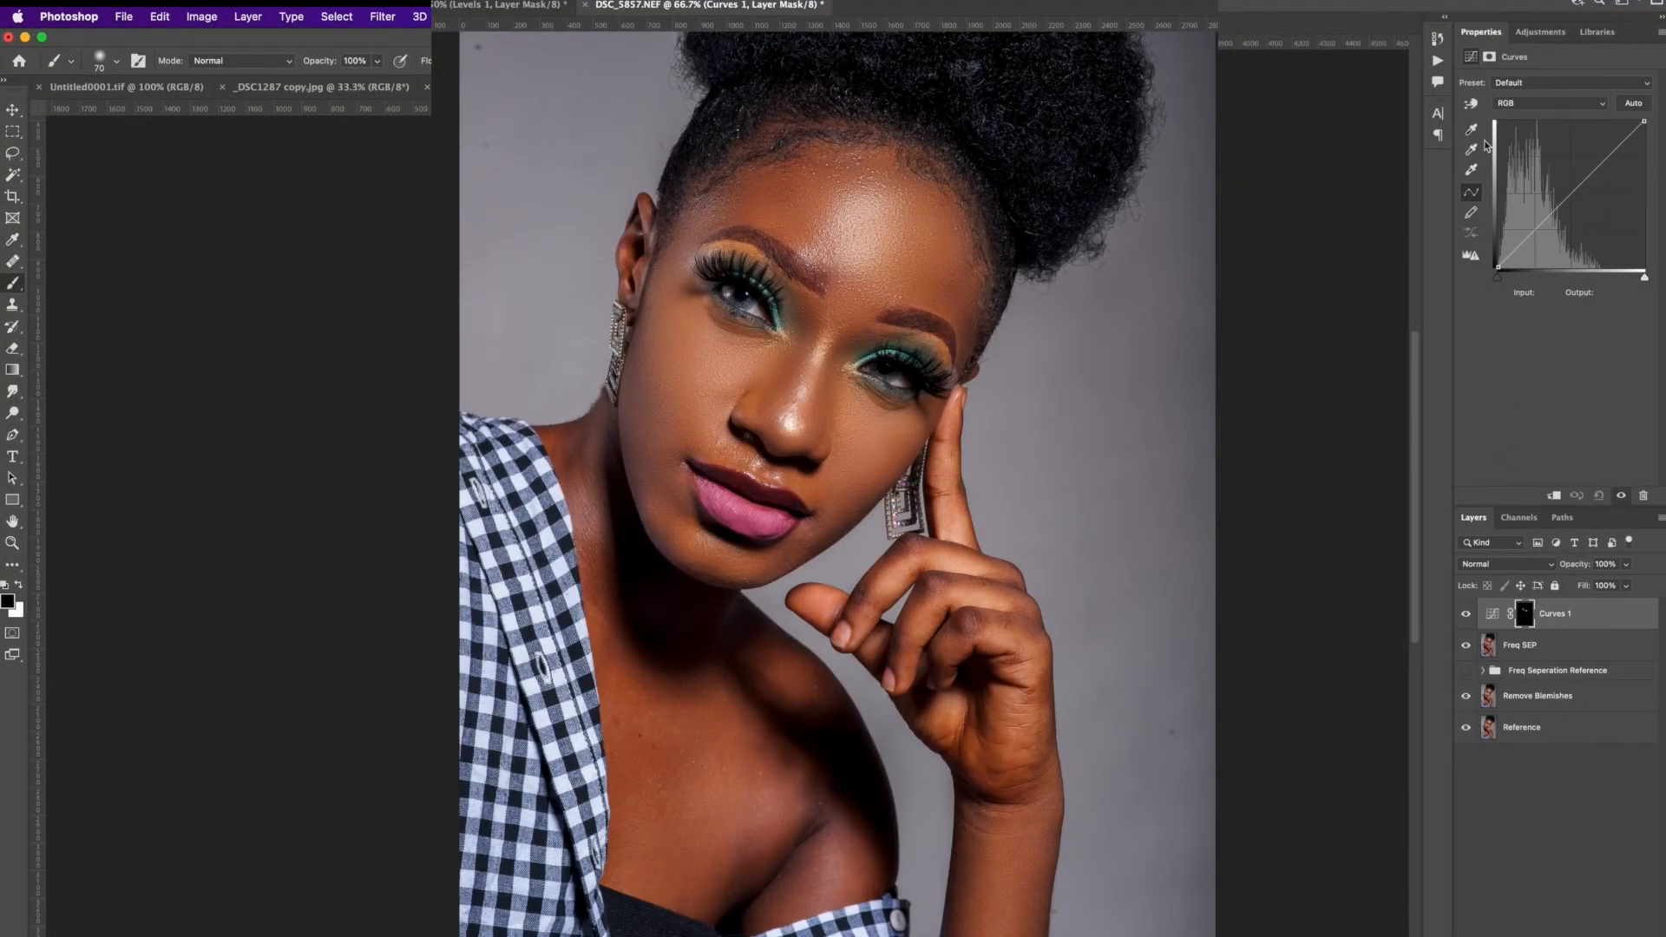
{"action": "left_click_drag", "start_coordinate": [1540, 228], "coordinate": [1540, 231]}
{"action": "left_click_drag", "start_coordinate": [1594, 164], "coordinate": [1582, 156]}
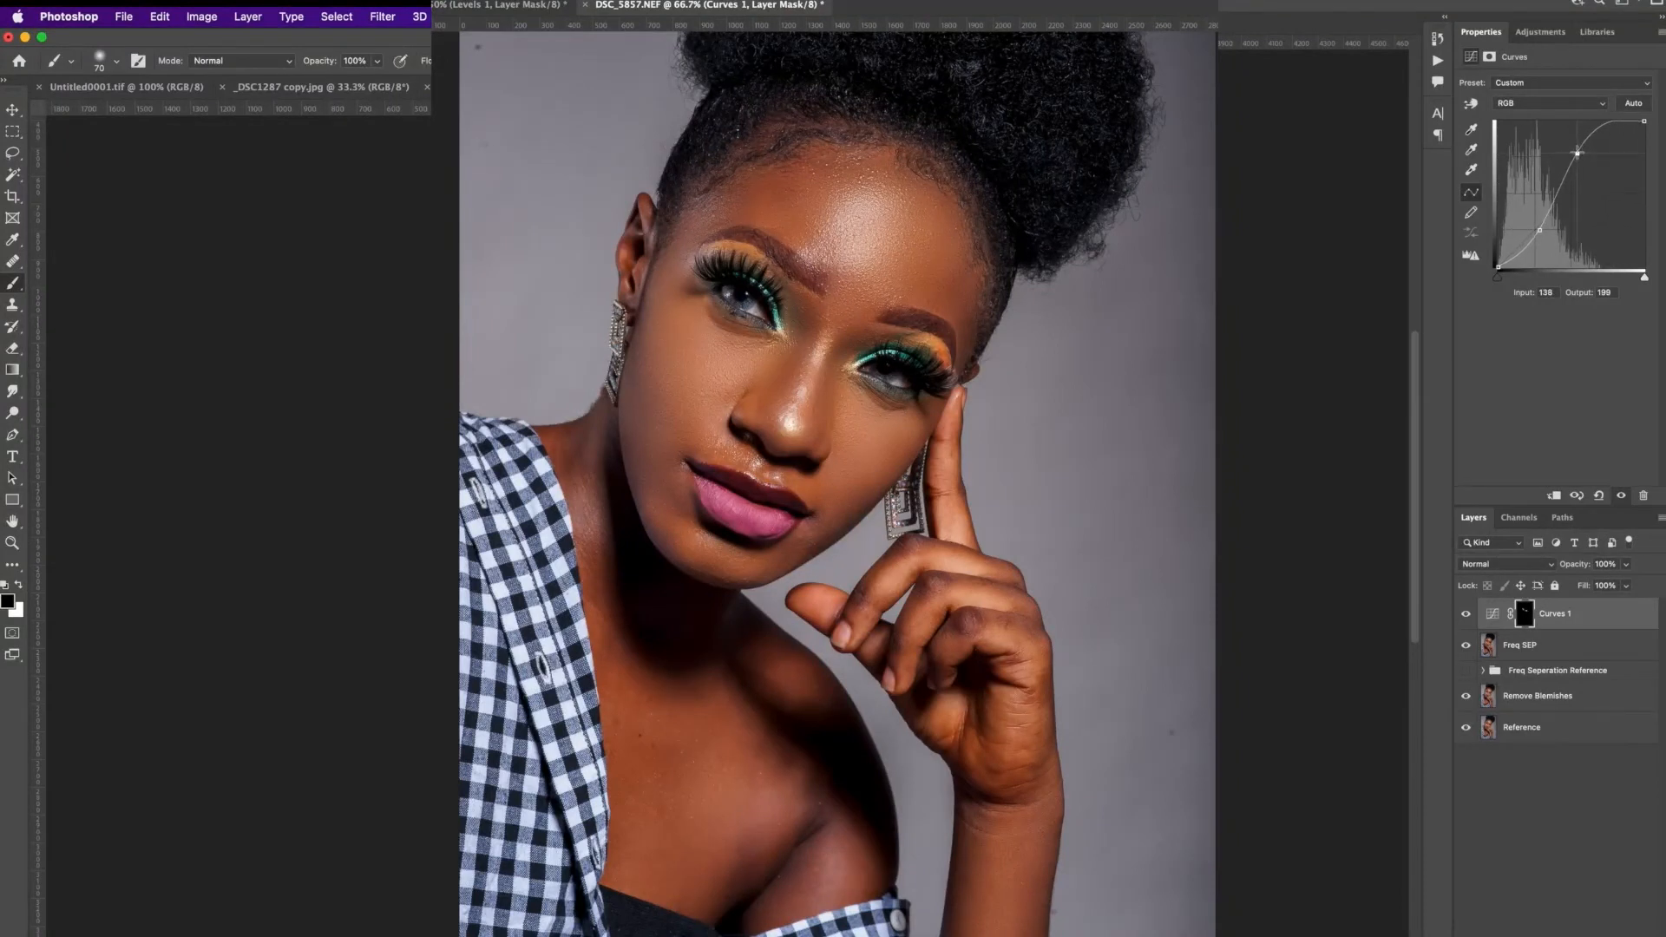
{"action": "left_click", "coordinate": [1489, 57]}
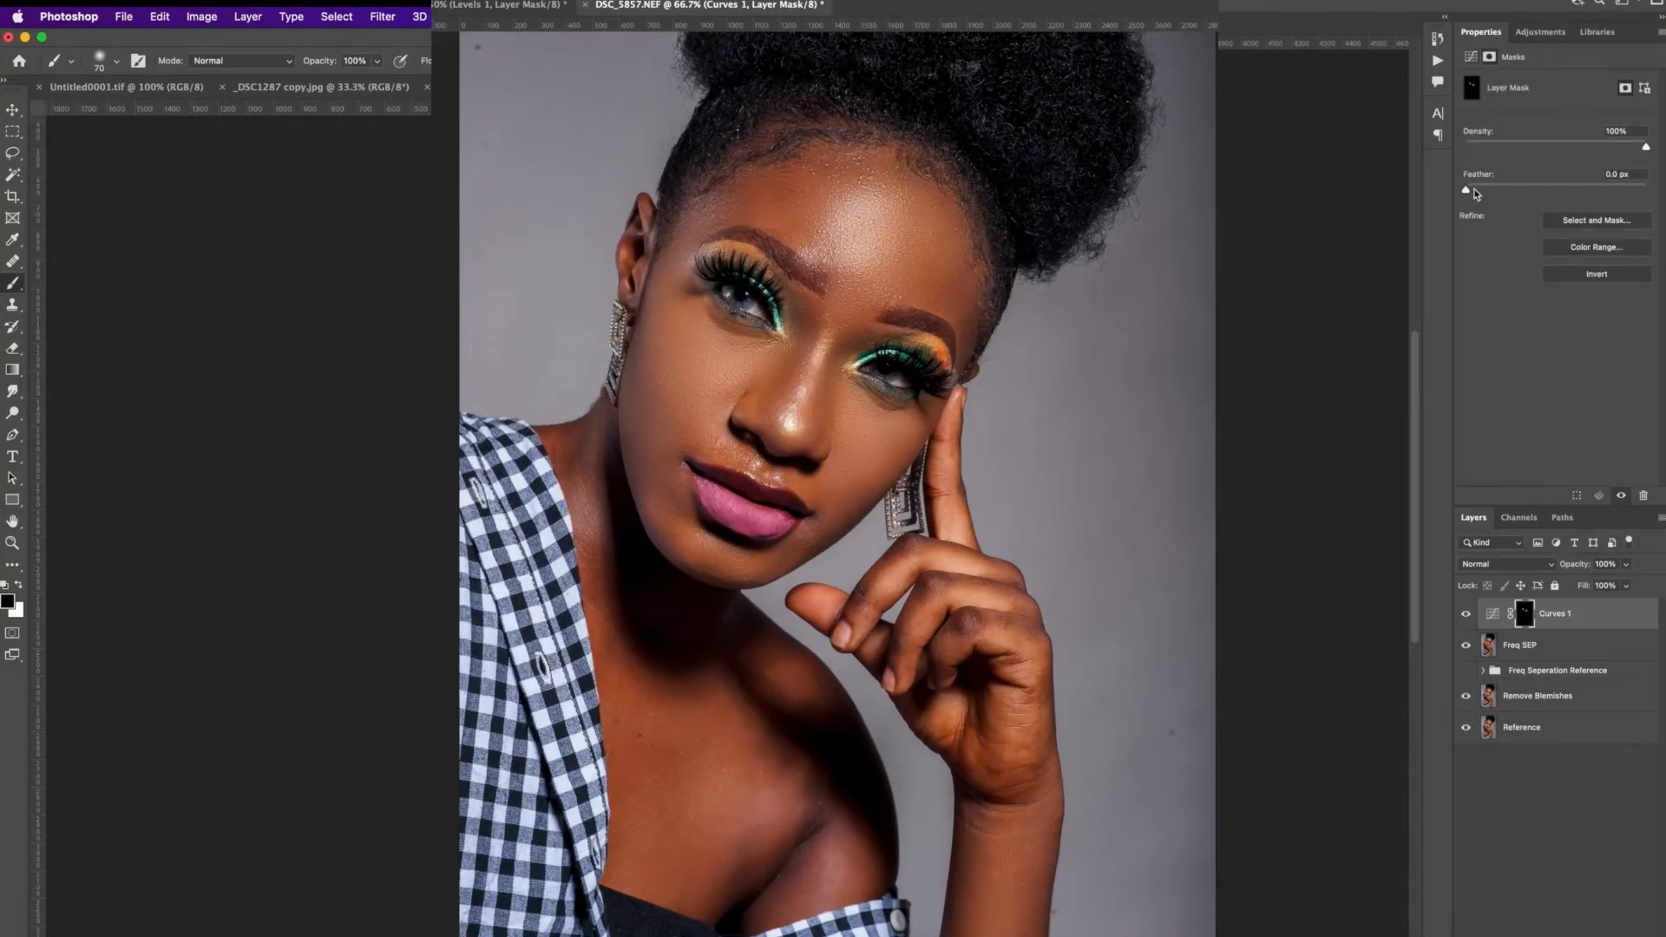
{"action": "left_click_drag", "start_coordinate": [1514, 186], "coordinate": [1516, 191]}
Lower the red curve's highlights to input 200, output 183, adjust its shadow point and compare the eyelids with the adjustment hidden and shown.
{"action": "left_click", "coordinate": [1471, 56]}
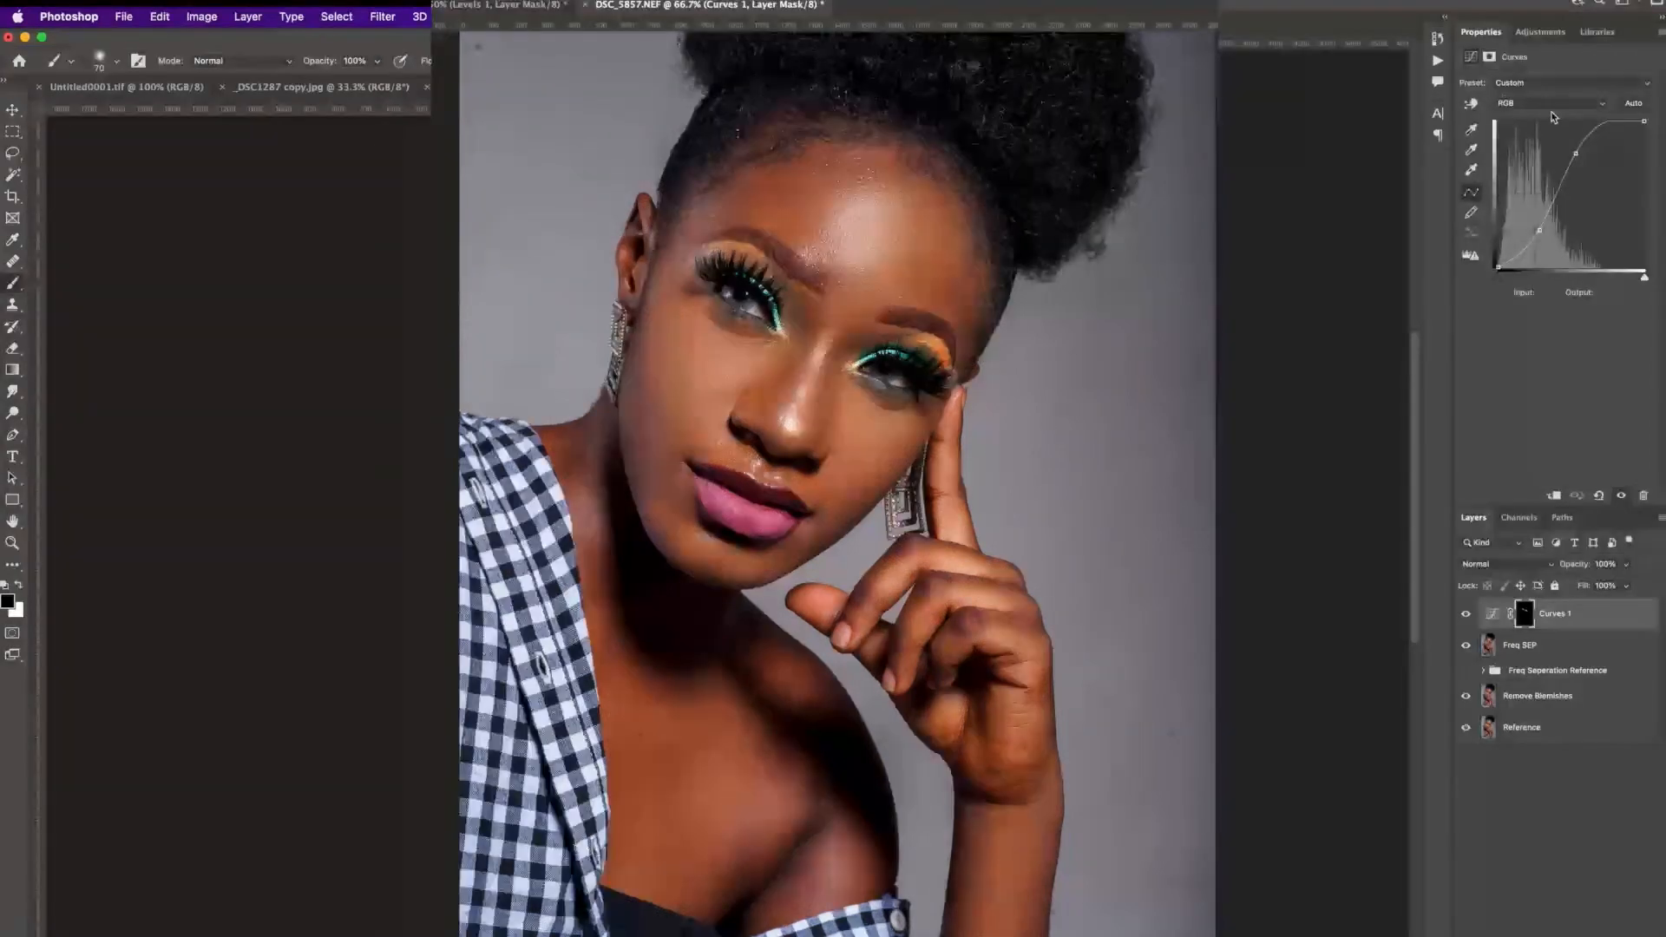
{"action": "left_click", "coordinate": [1566, 114]}
{"action": "left_click", "coordinate": [1558, 122]}
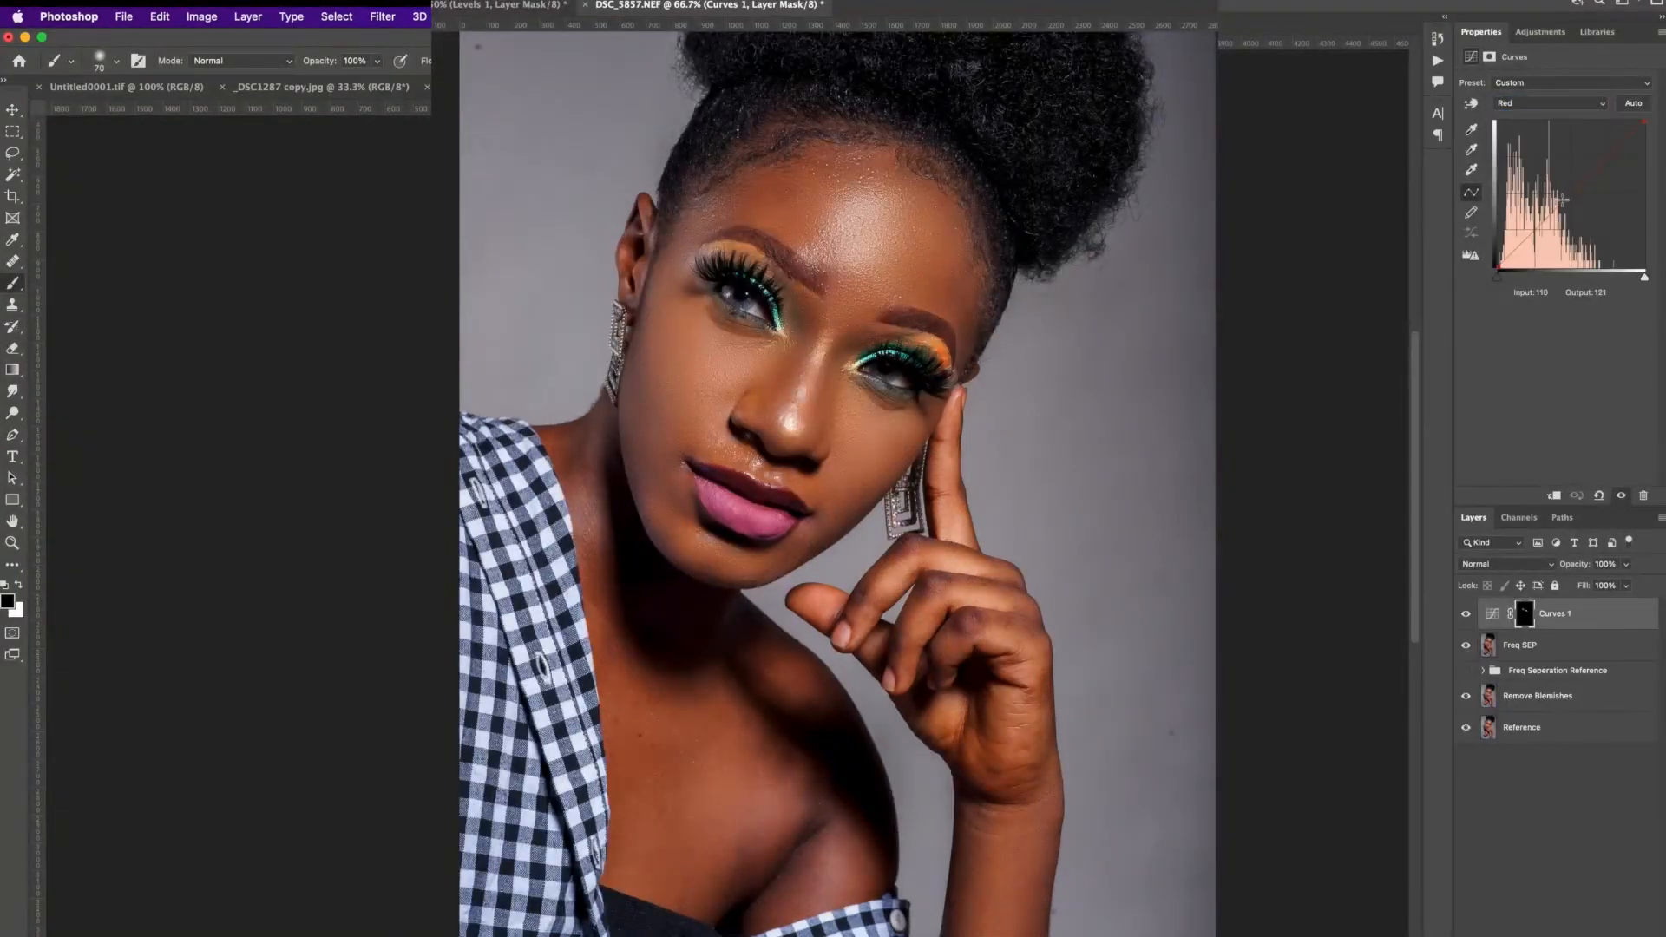
{"action": "left_click_drag", "start_coordinate": [1601, 165], "coordinate": [1612, 162]}
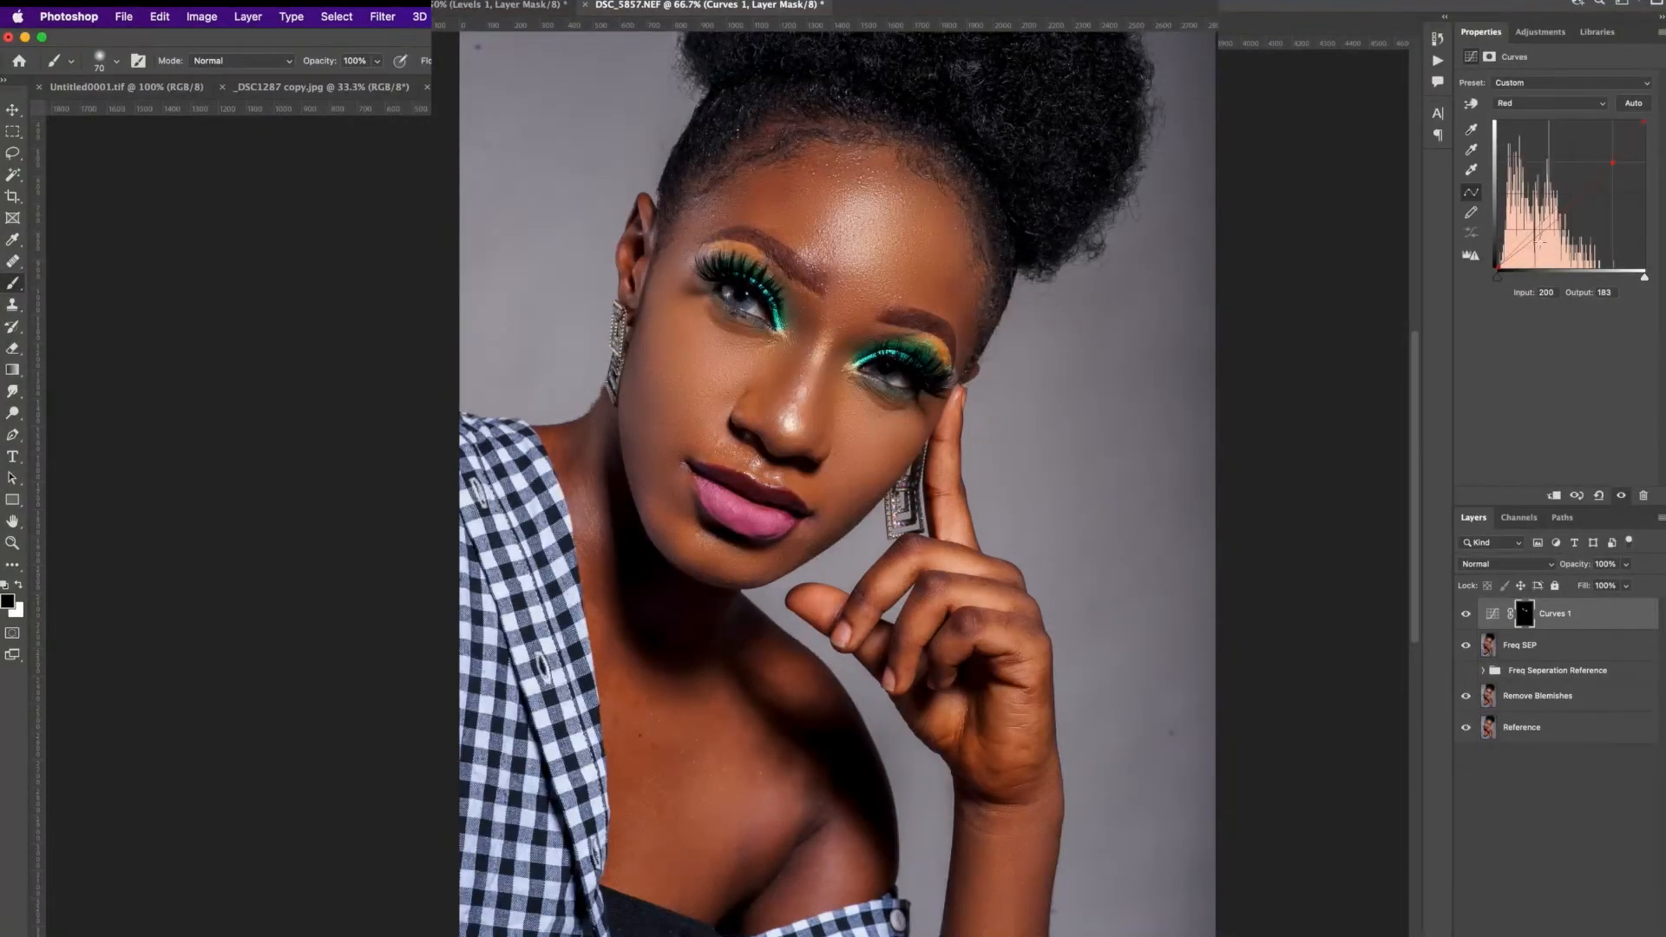
{"action": "left_click_drag", "start_coordinate": [1532, 234], "coordinate": [1531, 236]}
{"action": "left_click", "coordinate": [1466, 614]}
{"action": "left_click", "coordinate": [1466, 615]}
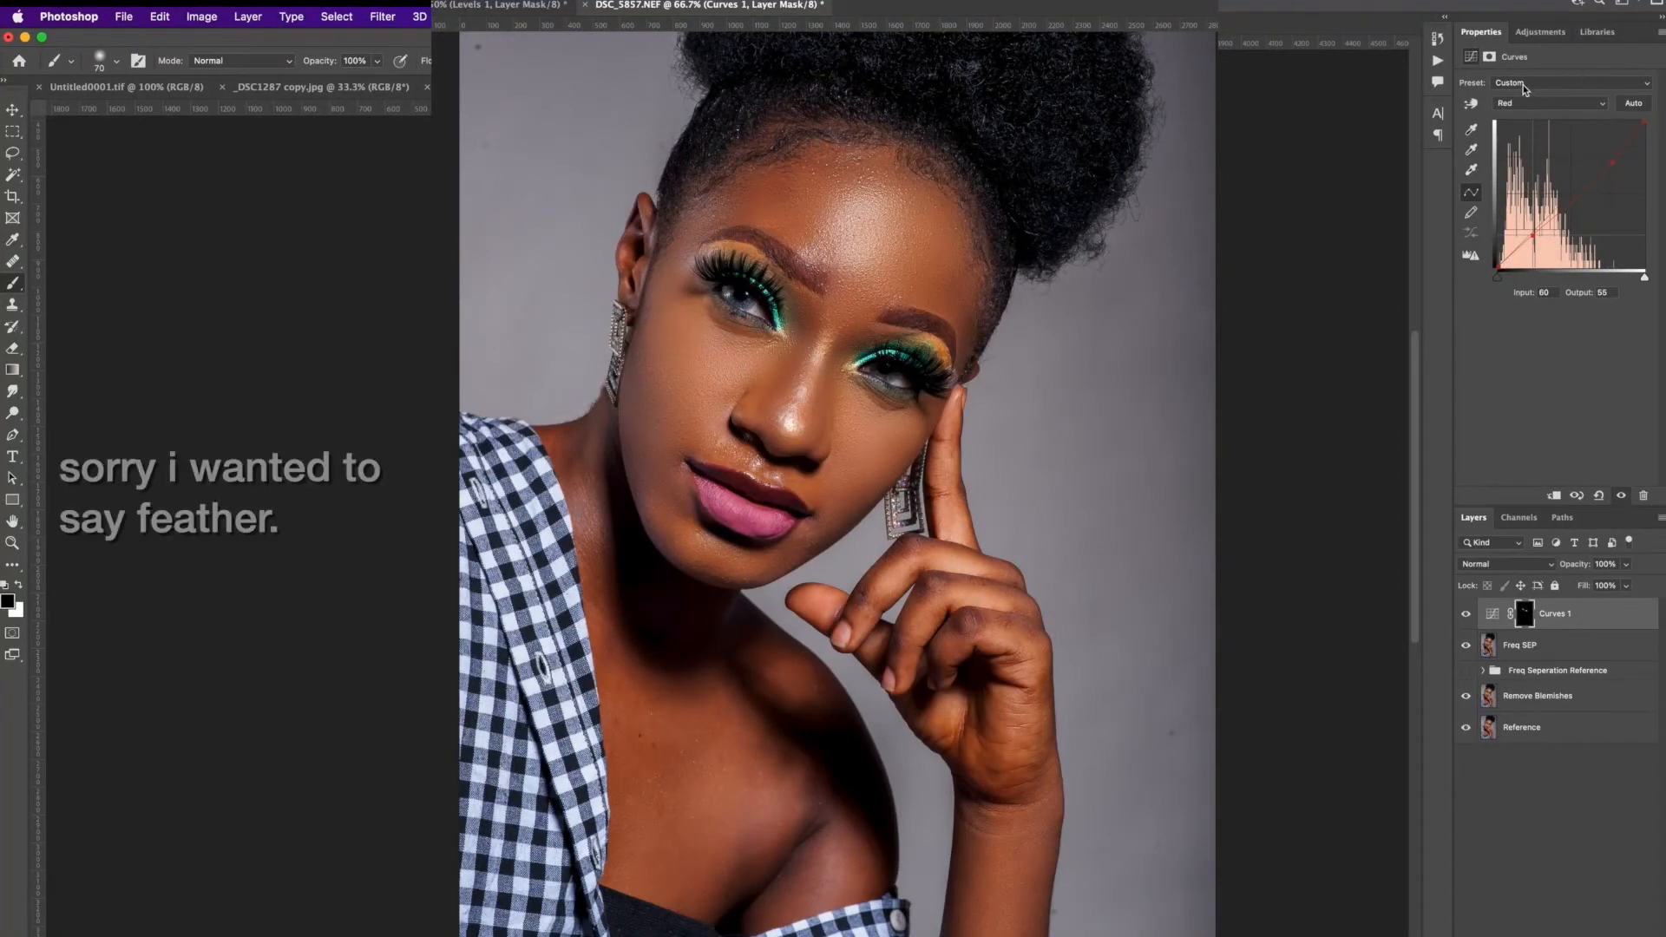
Increase the feather of the eyelid Curves mask, comparing the blend with the adjustment hidden and shown.
{"action": "left_click", "coordinate": [1495, 56]}
{"action": "mouse_move", "coordinate": [1522, 191]}
{"action": "left_mouse_down"}
{"action": "mouse_move", "coordinate": [1571, 194]}
{"action": "mouse_move", "coordinate": [1543, 193]}
{"action": "left_mouse_up"}
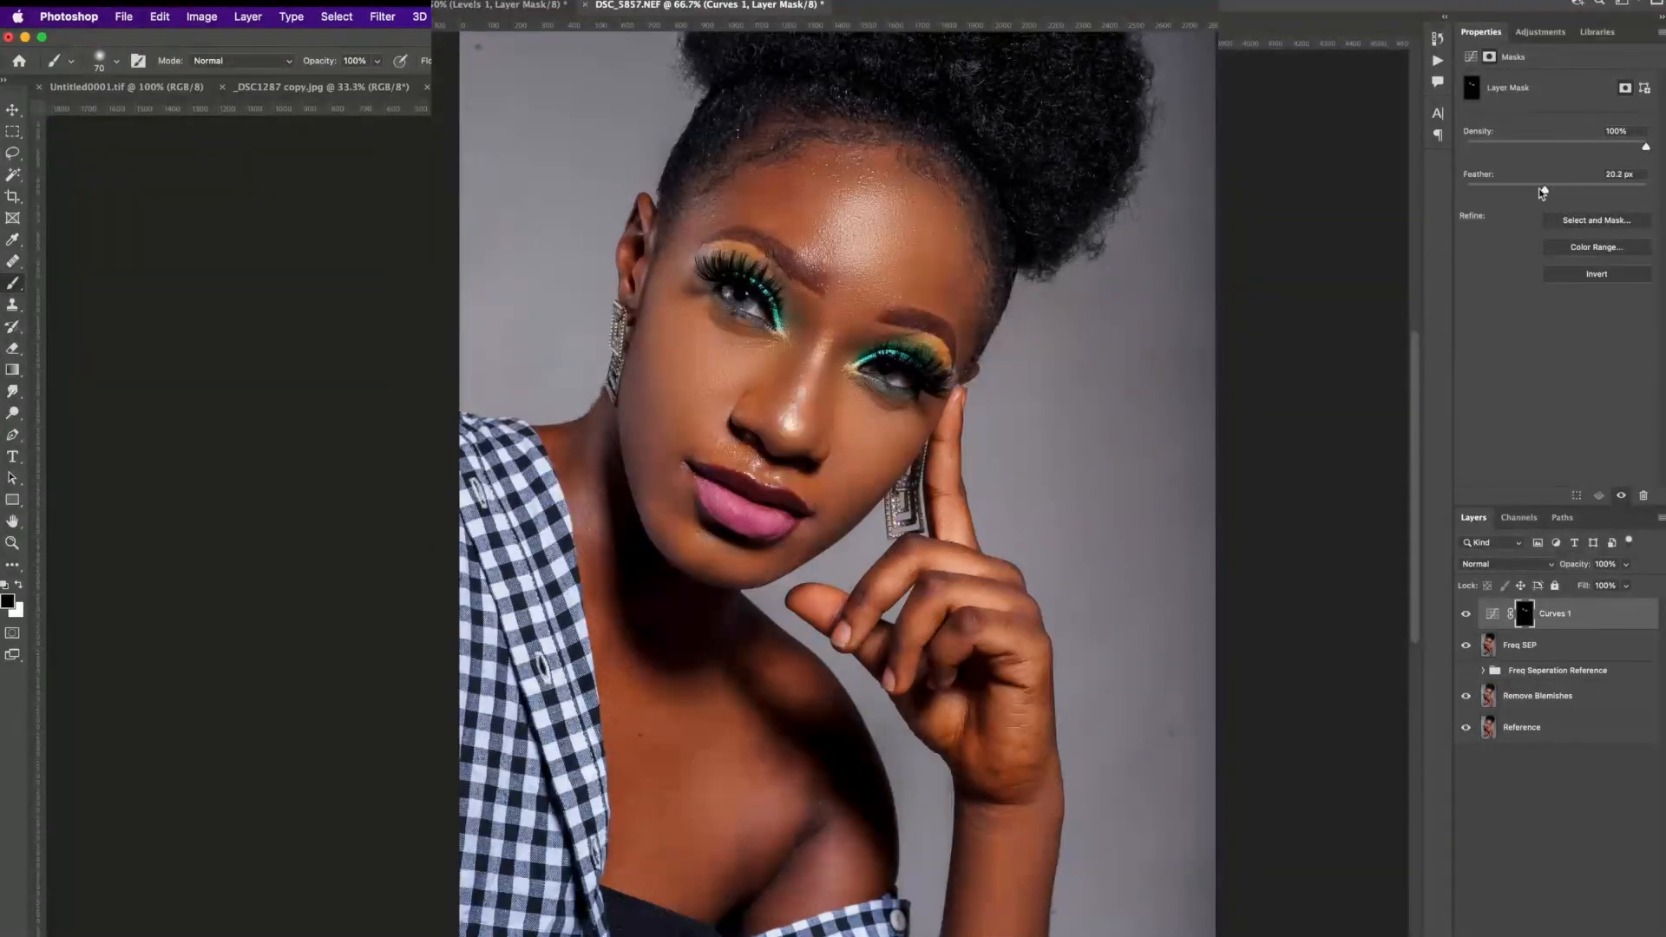
{"action": "left_click", "coordinate": [1466, 613]}
{"action": "left_click", "coordinate": [1465, 615]}
{"action": "left_click_drag", "start_coordinate": [1551, 193], "coordinate": [1480, 183]}
{"action": "left_click_drag", "start_coordinate": [1466, 189], "coordinate": [1554, 208]}
Fine-tune the highlight and shadow points of the eyelid adjustment's green curve and compare before and after.
{"action": "left_click", "coordinate": [1473, 57]}
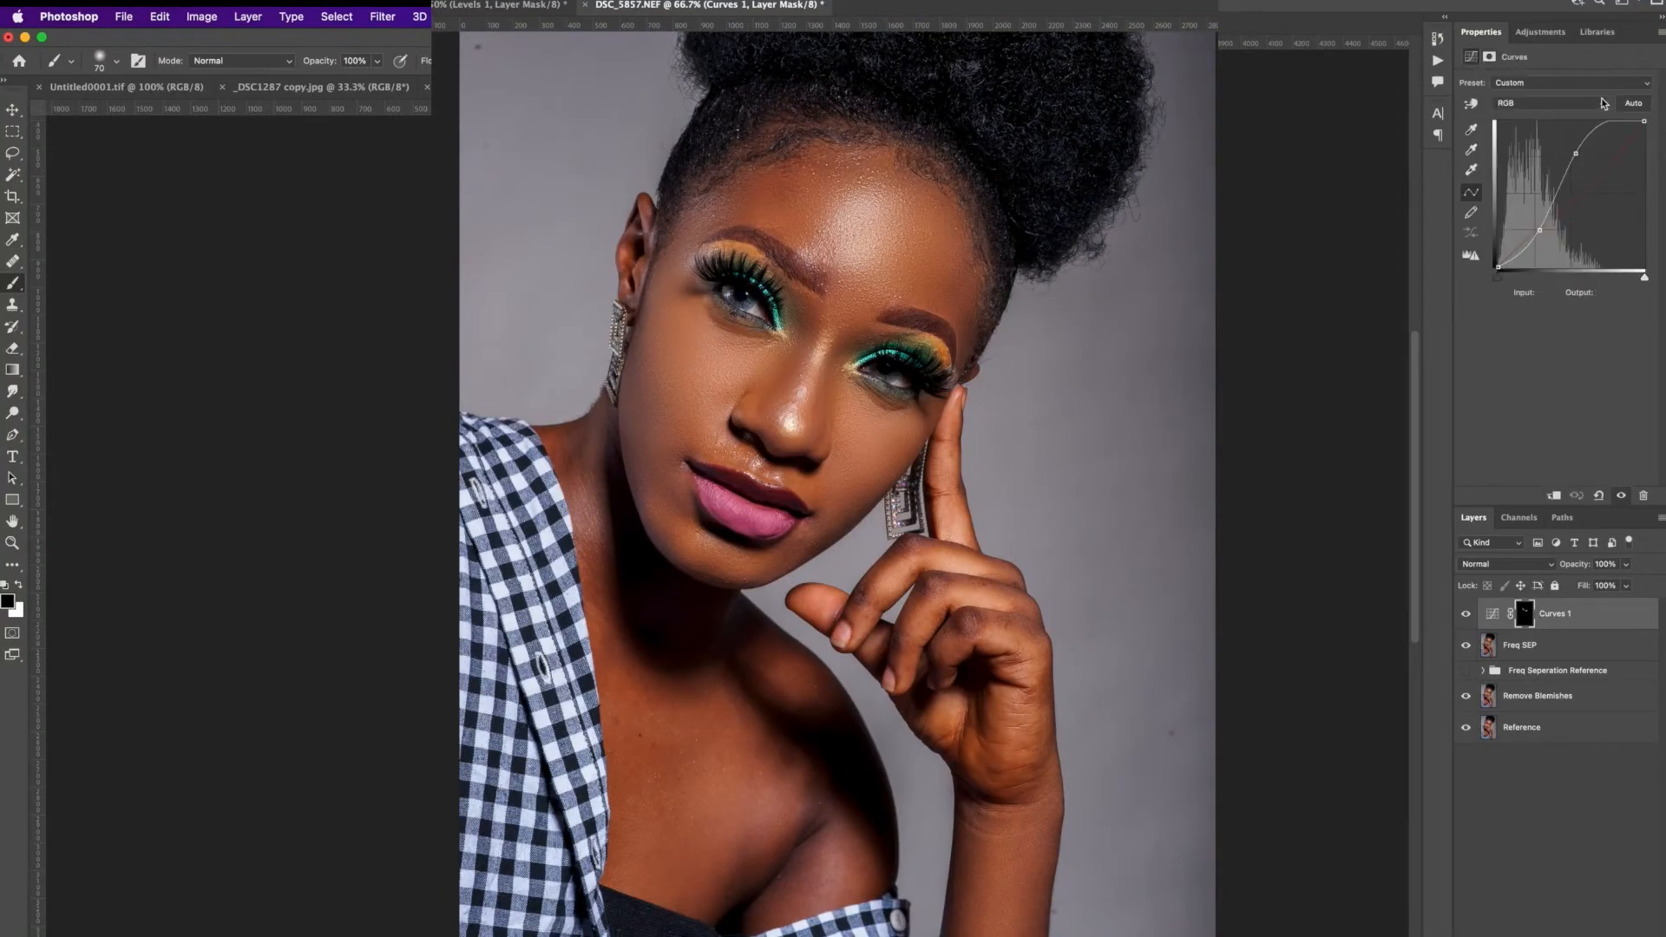
{"action": "left_click", "coordinate": [1601, 104]}
{"action": "left_click", "coordinate": [1579, 133]}
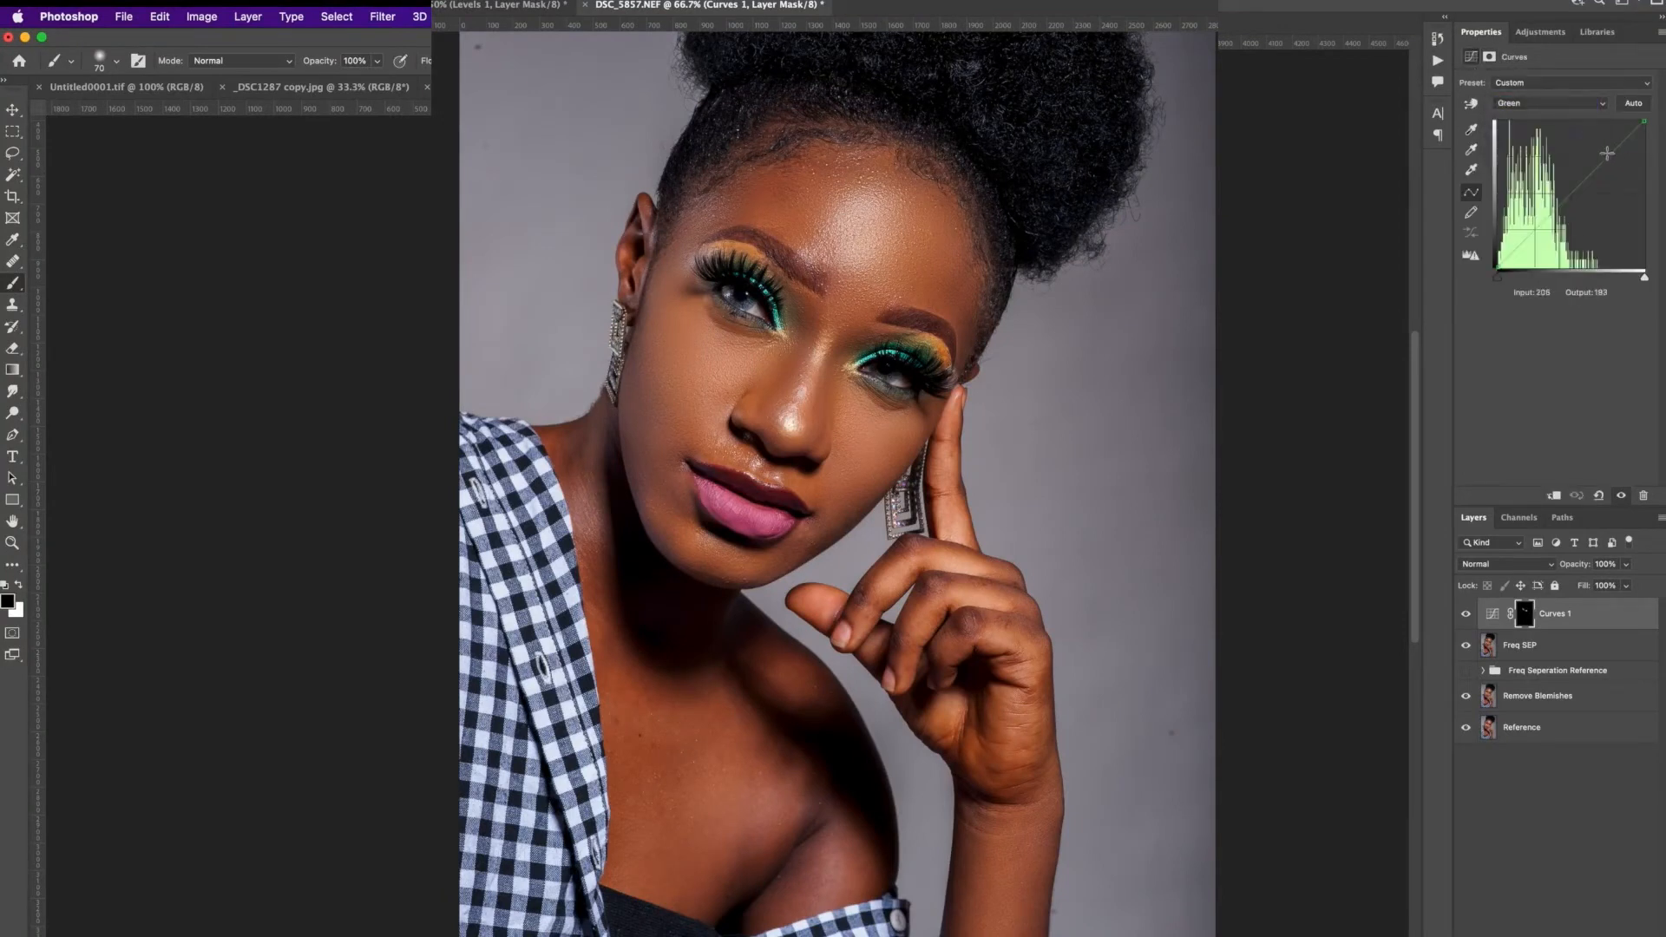
{"action": "left_click_drag", "start_coordinate": [1609, 153], "coordinate": [1607, 153]}
{"action": "left_click_drag", "start_coordinate": [1525, 231], "coordinate": [1528, 245]}
{"action": "left_click", "coordinate": [1459, 615]}
{"action": "left_click", "coordinate": [1459, 616]}
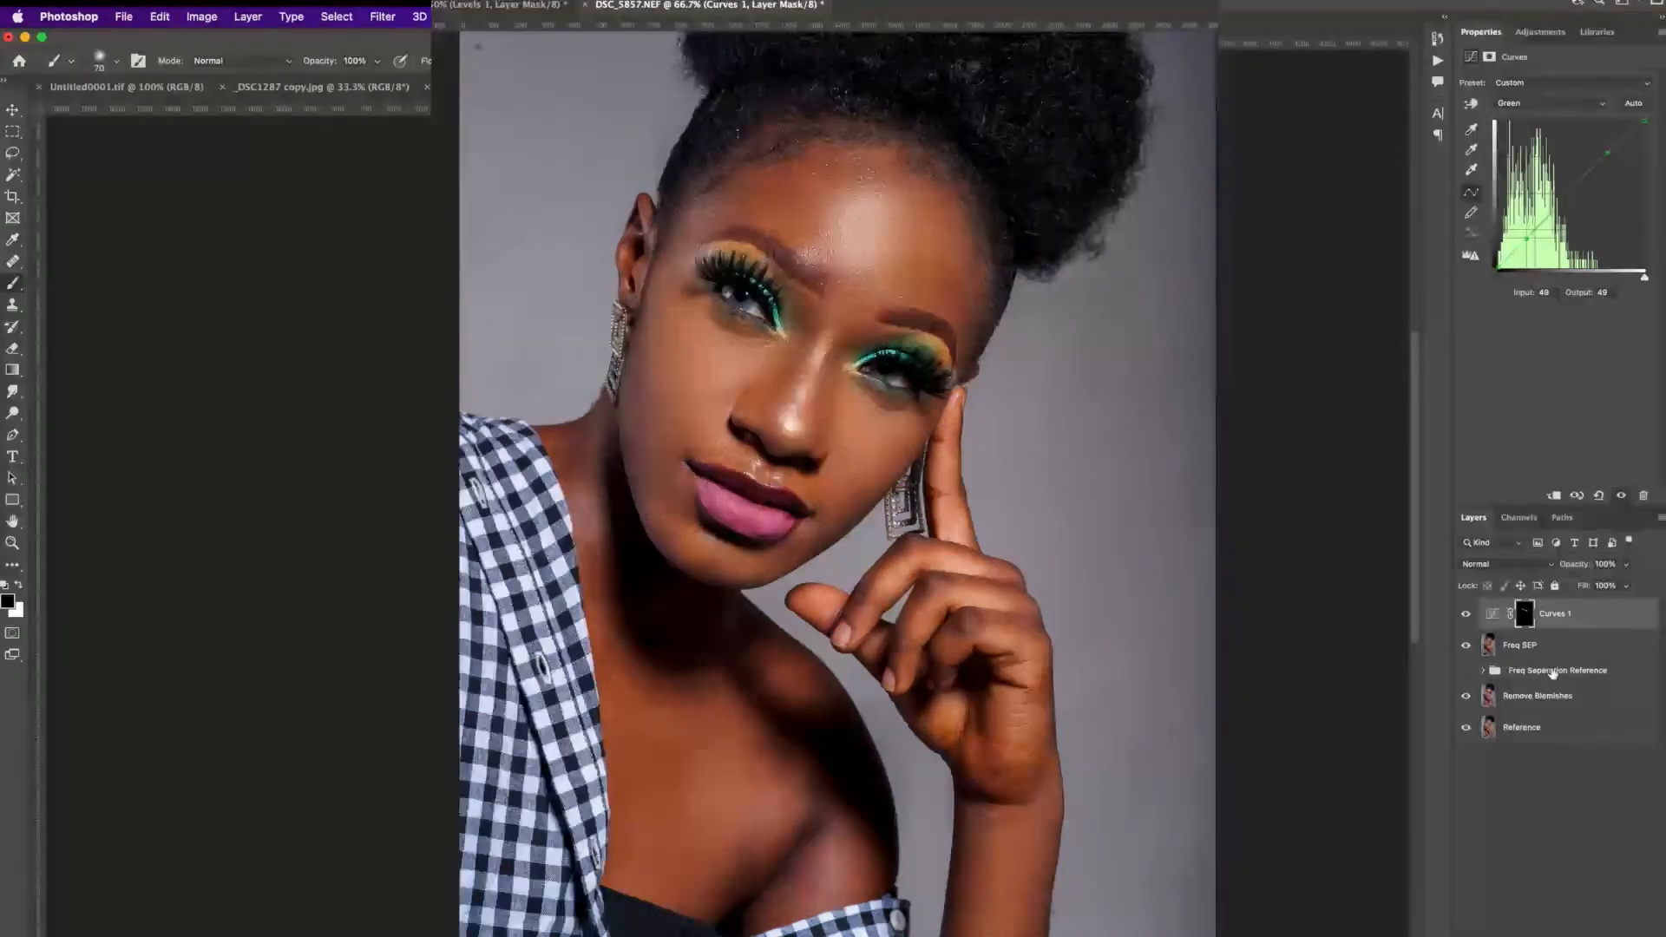
Rename the Curves 1 layer as POP LASHES.
{"action": "left_click", "coordinate": [1532, 648]}
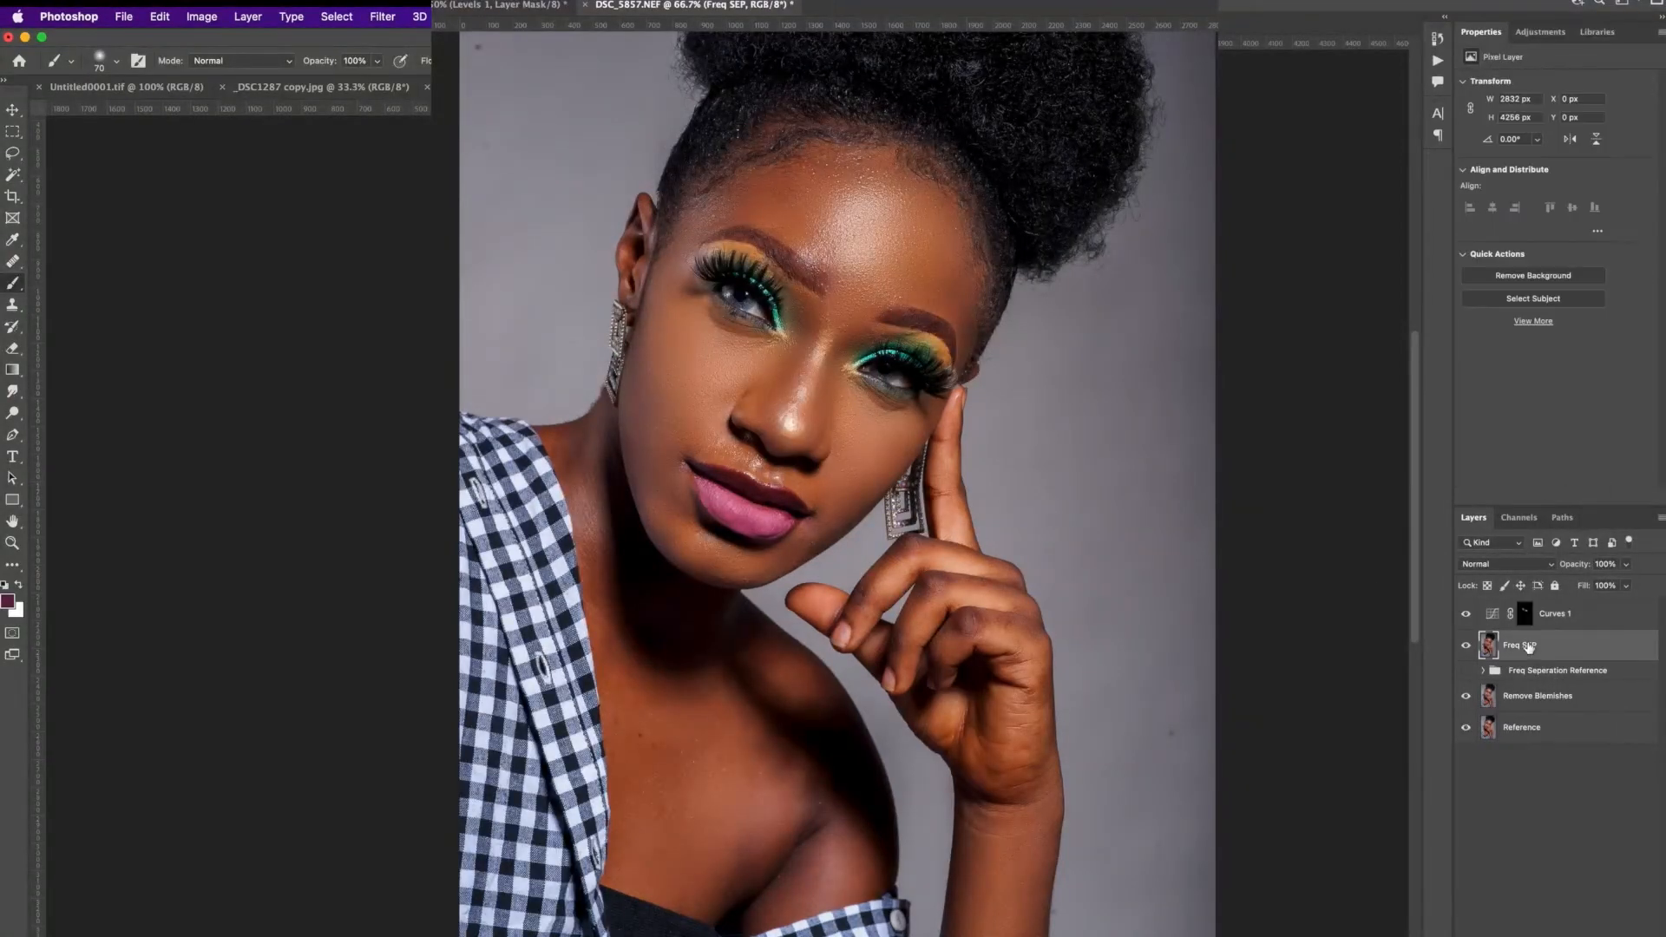
{"action": "double_click", "coordinate": [1562, 615]}
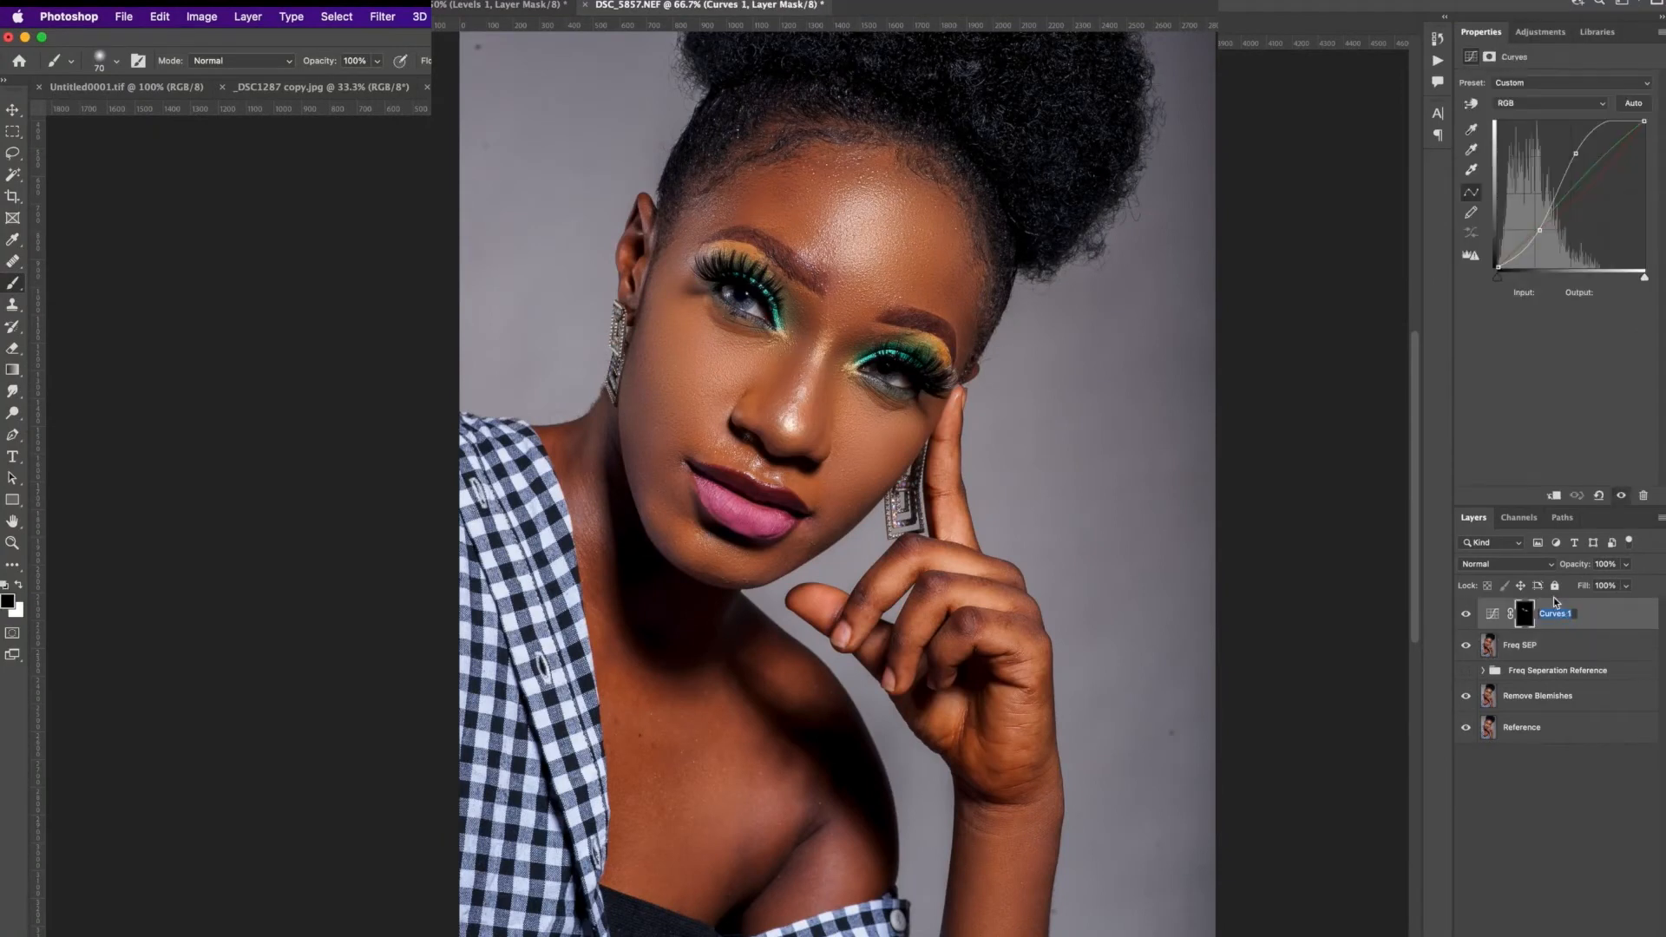
{"action": "type", "text": "POP LASHES"}
{"action": "key", "text": "Return"}
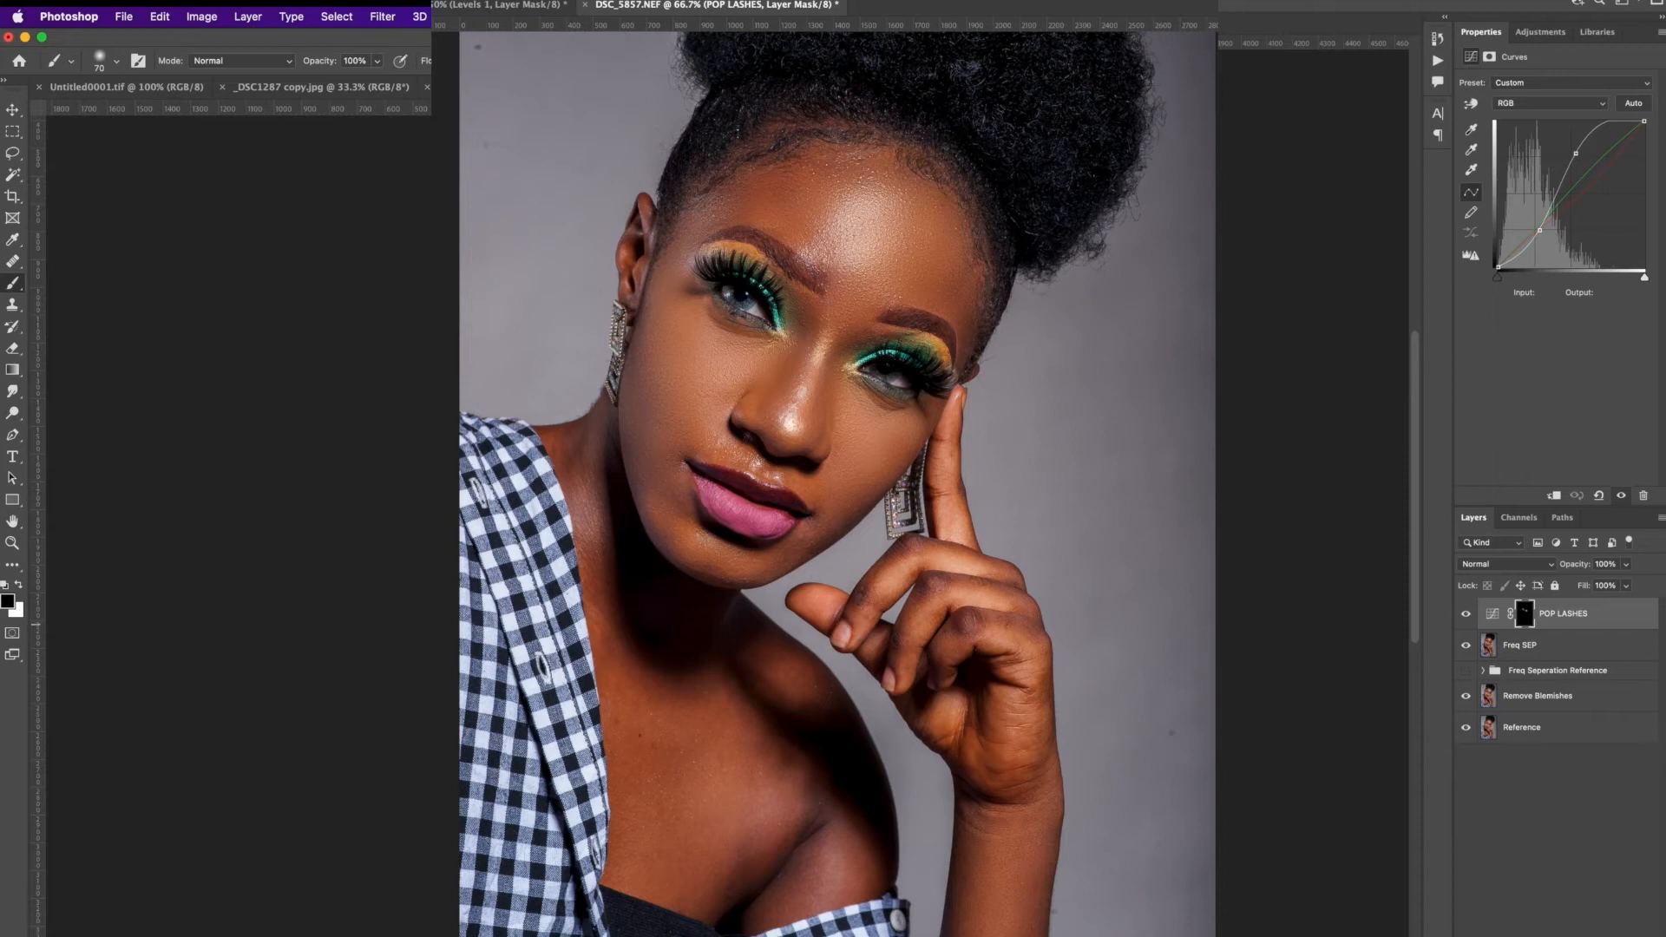
On the Freq SEP layer, paint a Quick Mask over the lips with a size 125 brush and convert it to a selection.
{"action": "left_click", "coordinate": [1523, 653]}
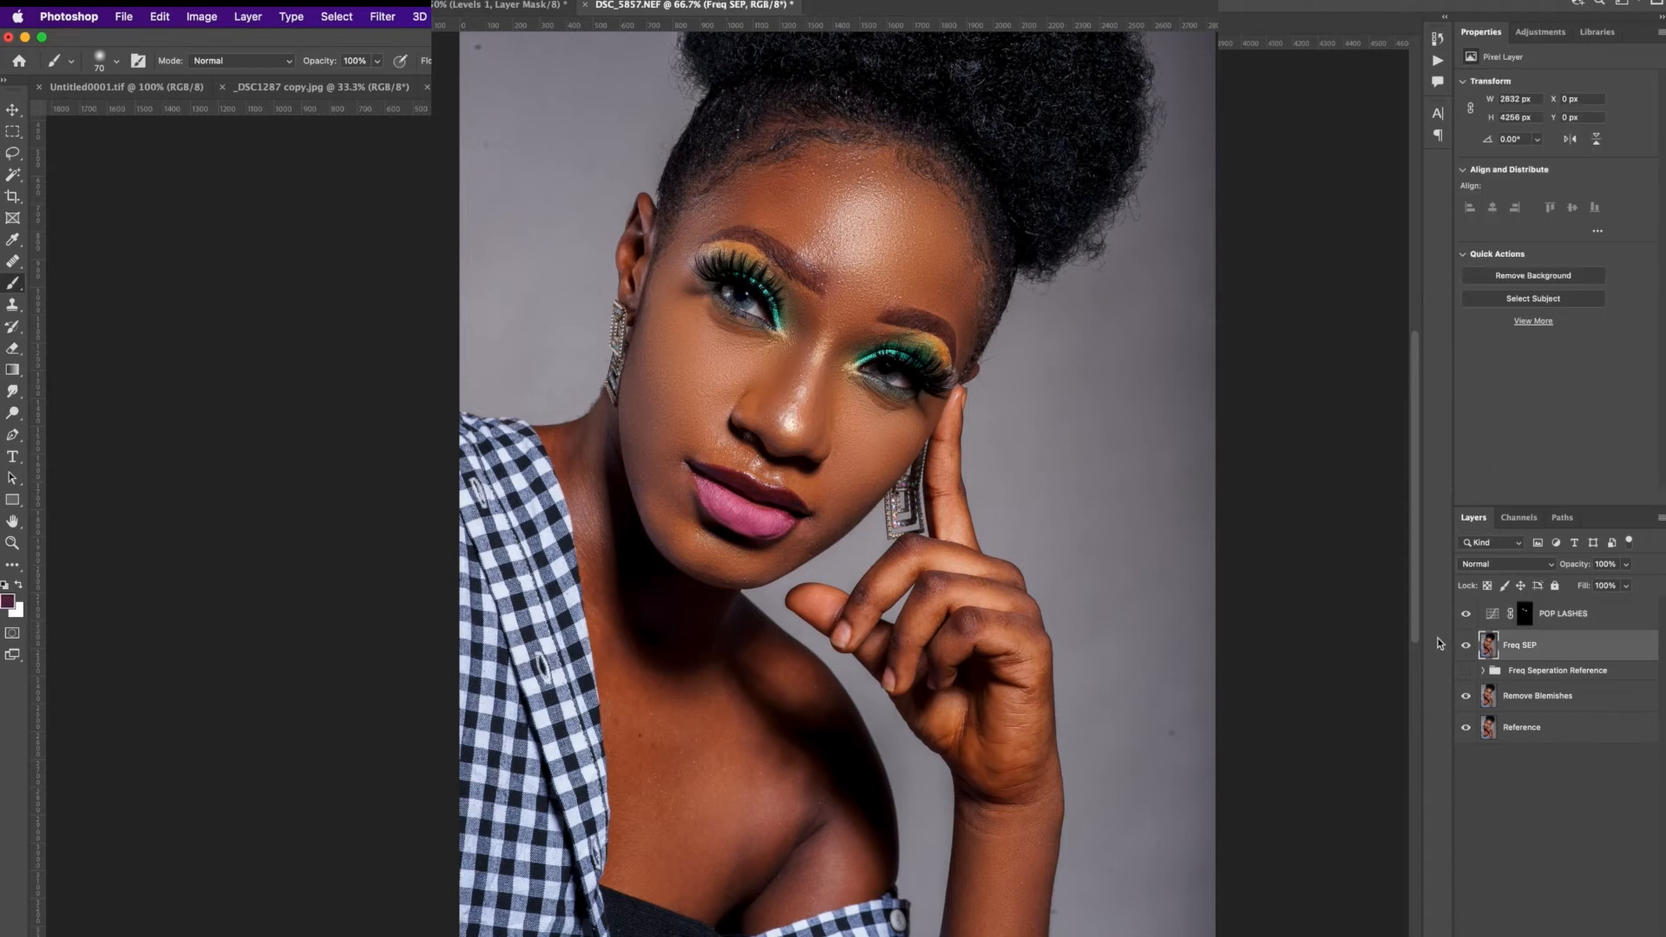
{"action": "key", "text": "q"}
{"action": "left_click_drag", "start_coordinate": [788, 519], "coordinate": [761, 526]}
{"action": "key", "text": "super+z"}
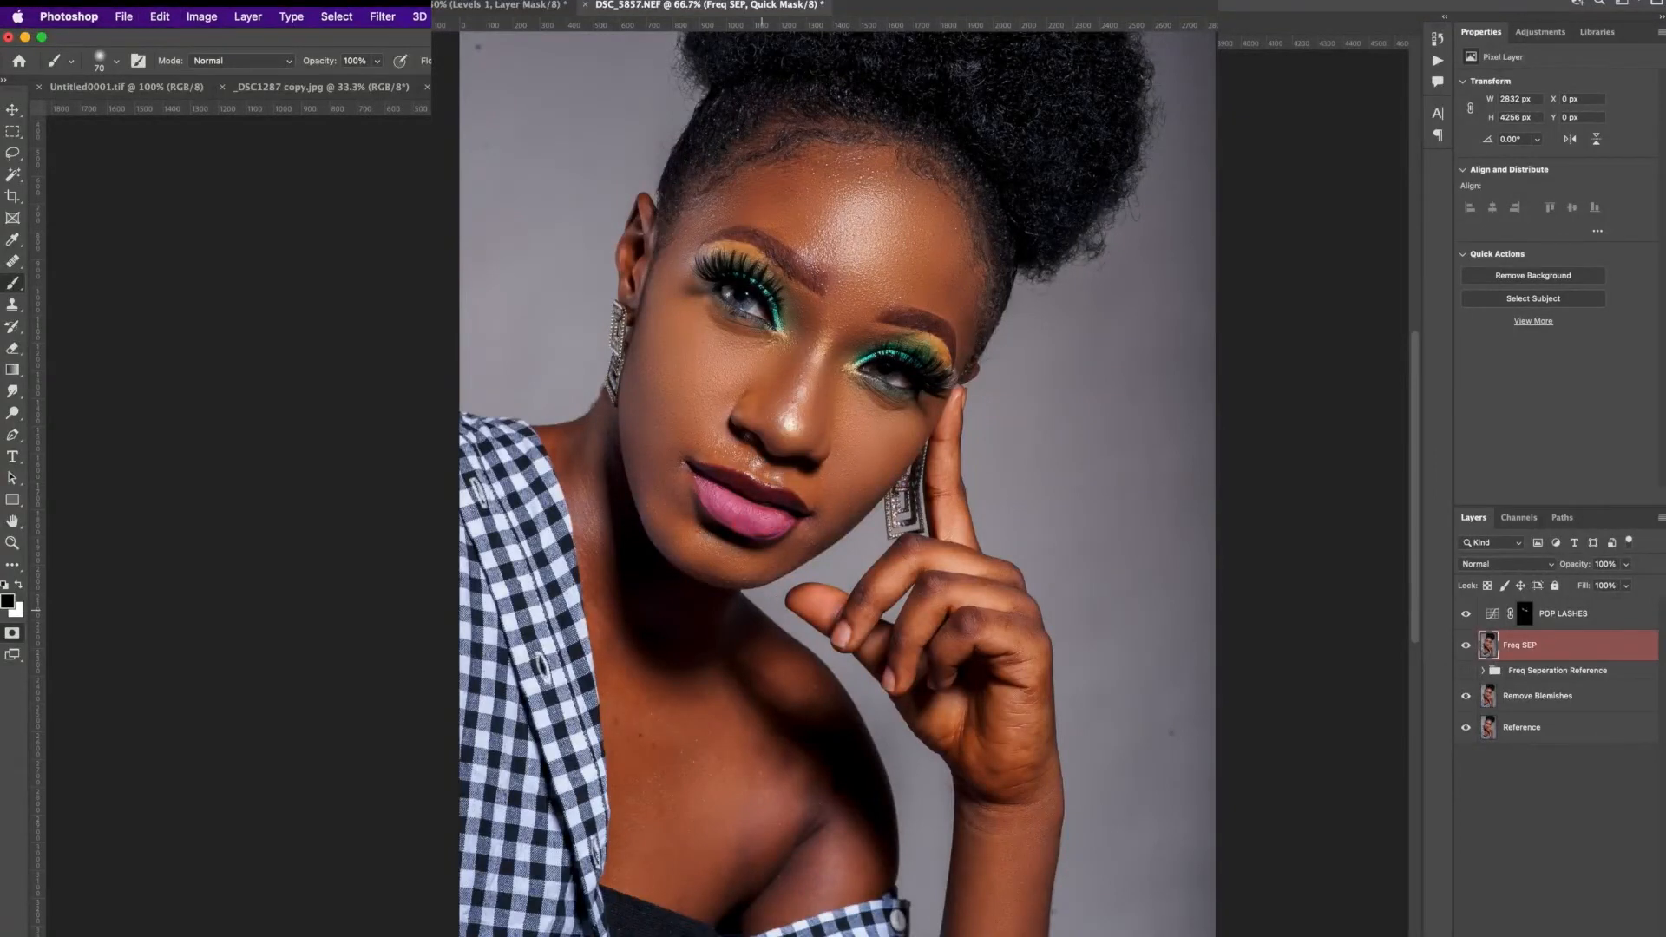
{"action": "key", "text": "bracketright"}
{"action": "key", "text": "bracketright"}
{"action": "mouse_move", "coordinate": [761, 521]}
{"action": "left_mouse_down"}
{"action": "mouse_move", "coordinate": [720, 489]}
{"action": "mouse_move", "coordinate": [797, 518]}
{"action": "left_mouse_up"}
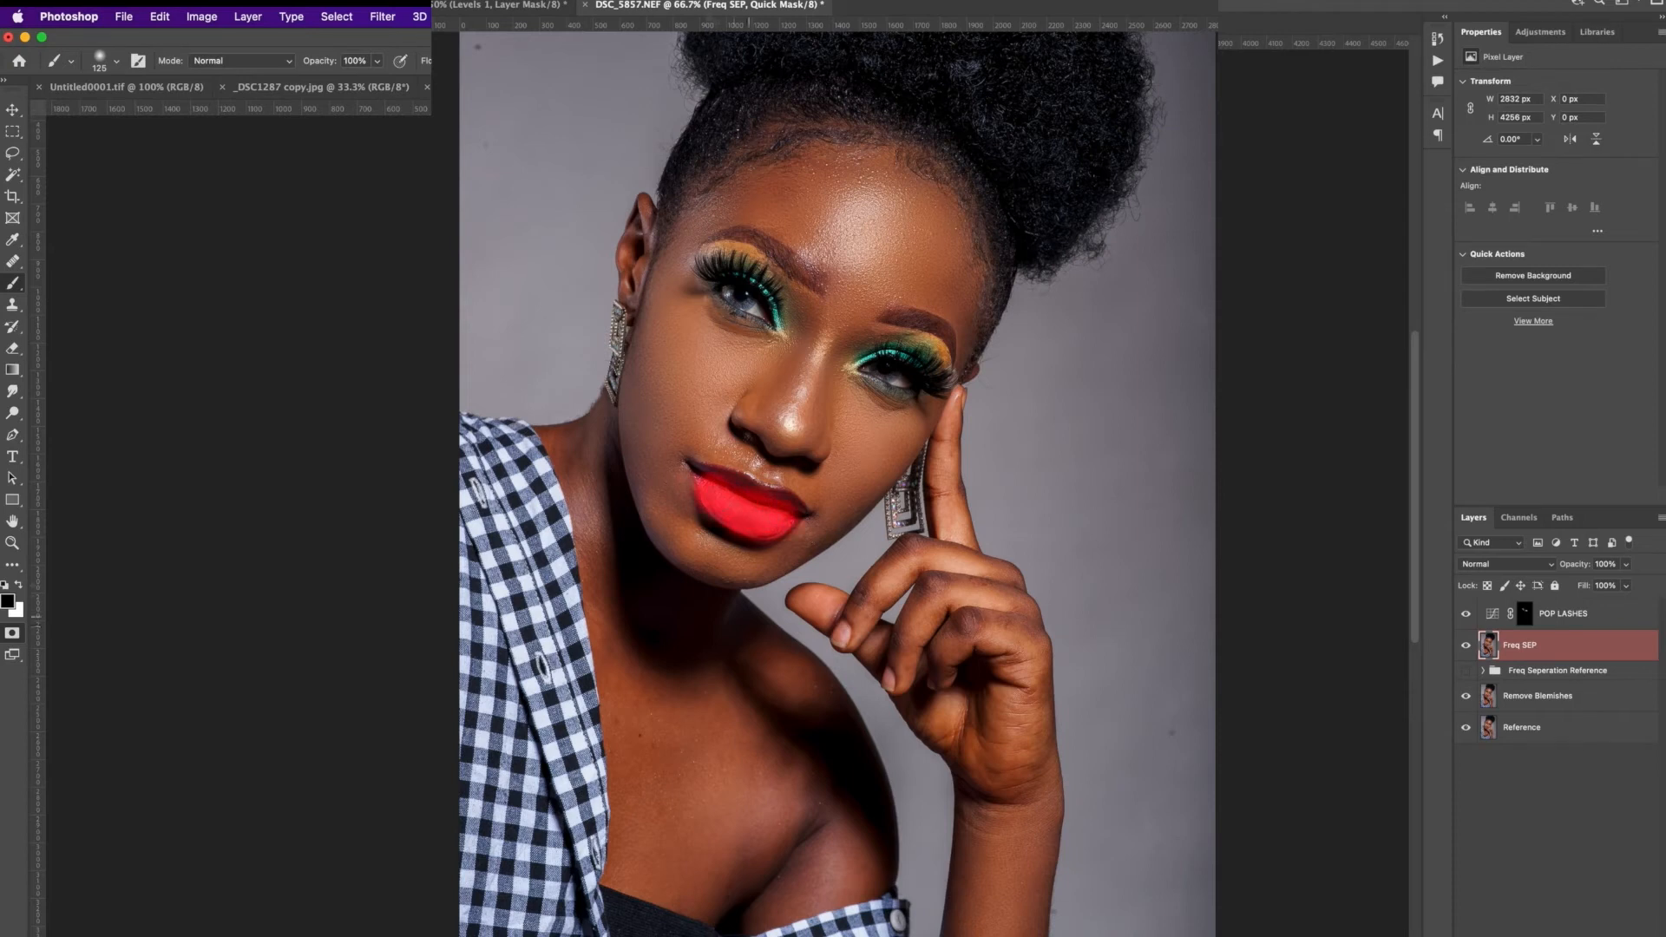
{"action": "key", "text": "q"}
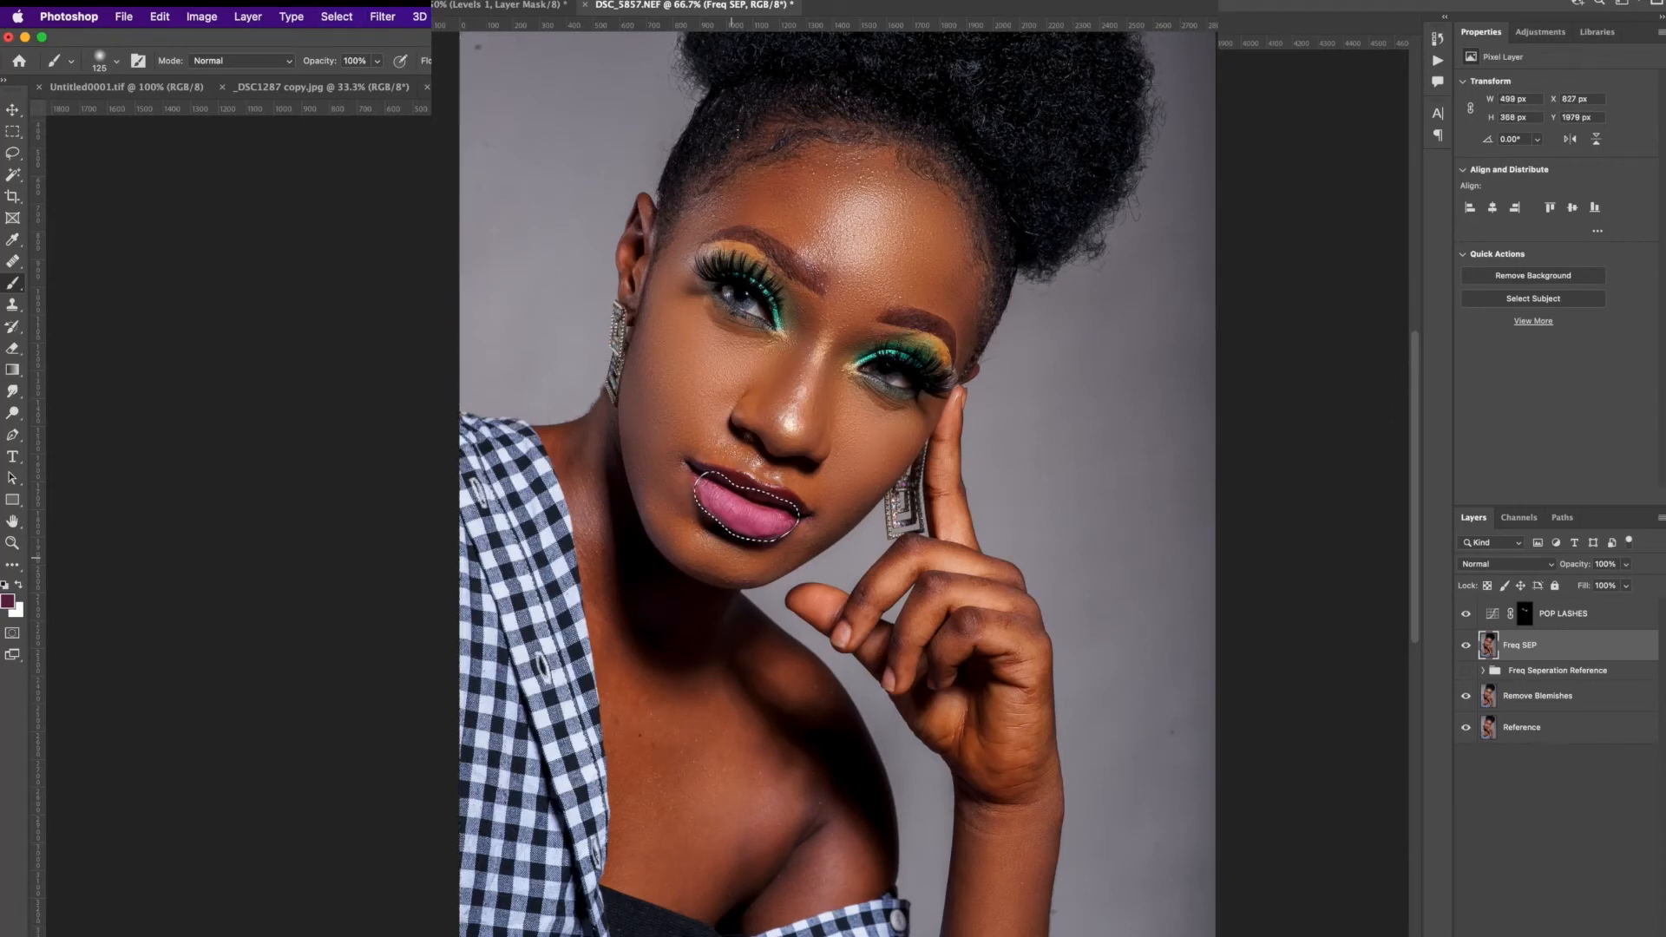
Add a Curves adjustment for the selected lips, setting a shadow point and an RGB highlight point at input 145, output 169.
{"action": "left_click", "coordinate": [1540, 32]}
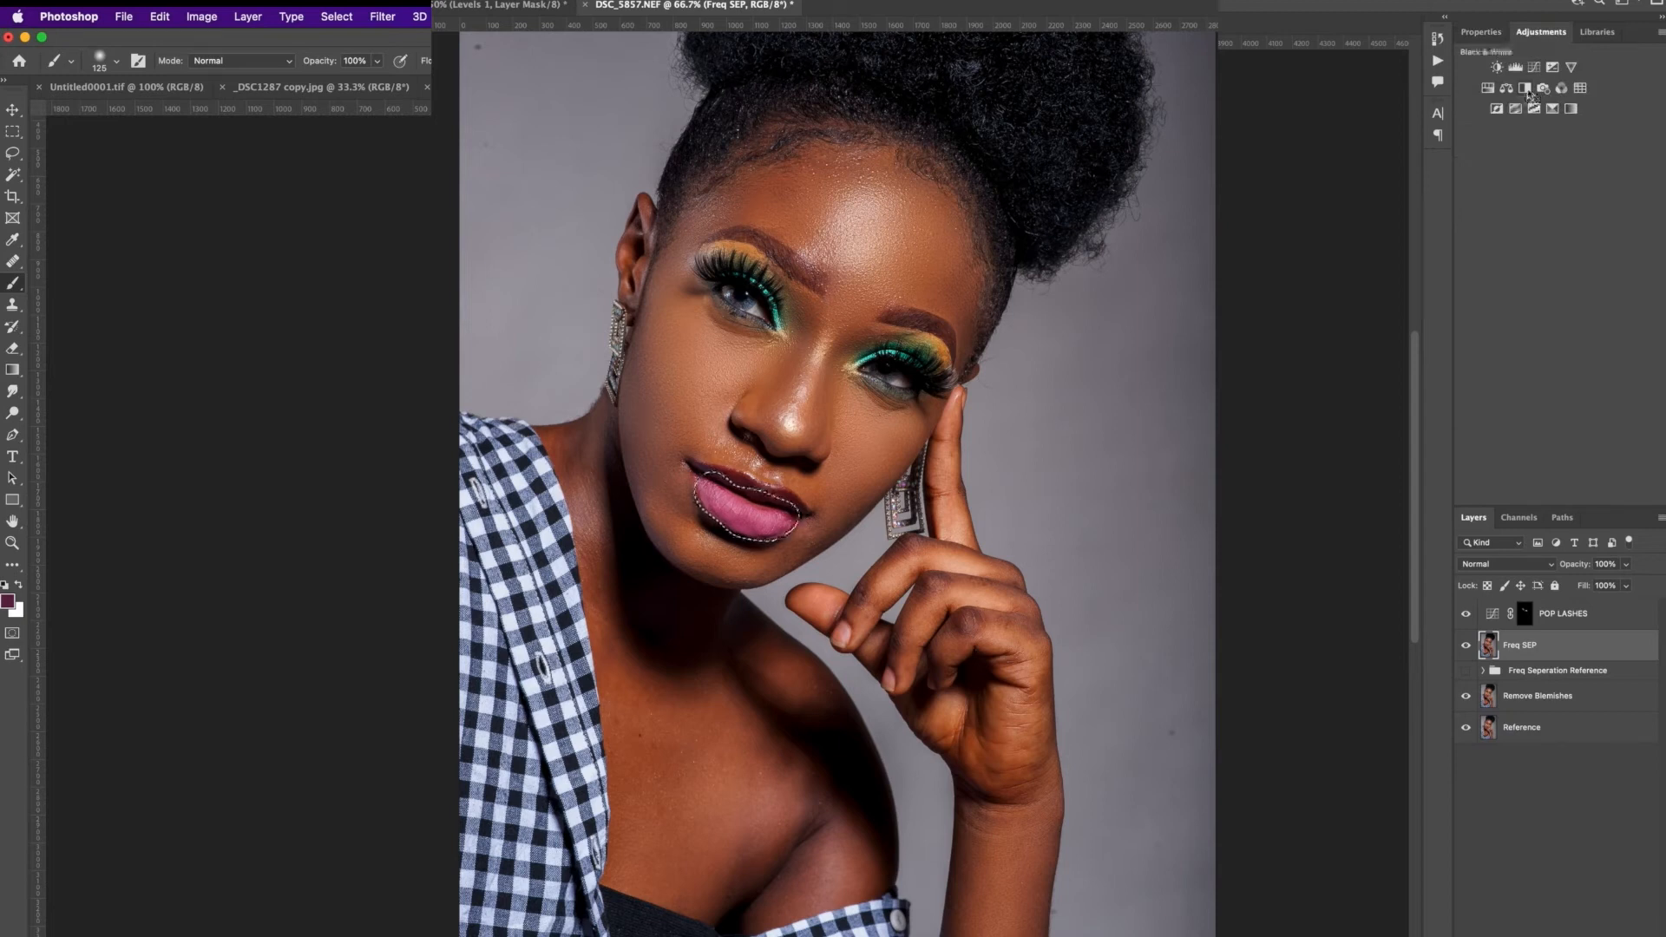
{"action": "left_click", "coordinate": [1538, 67]}
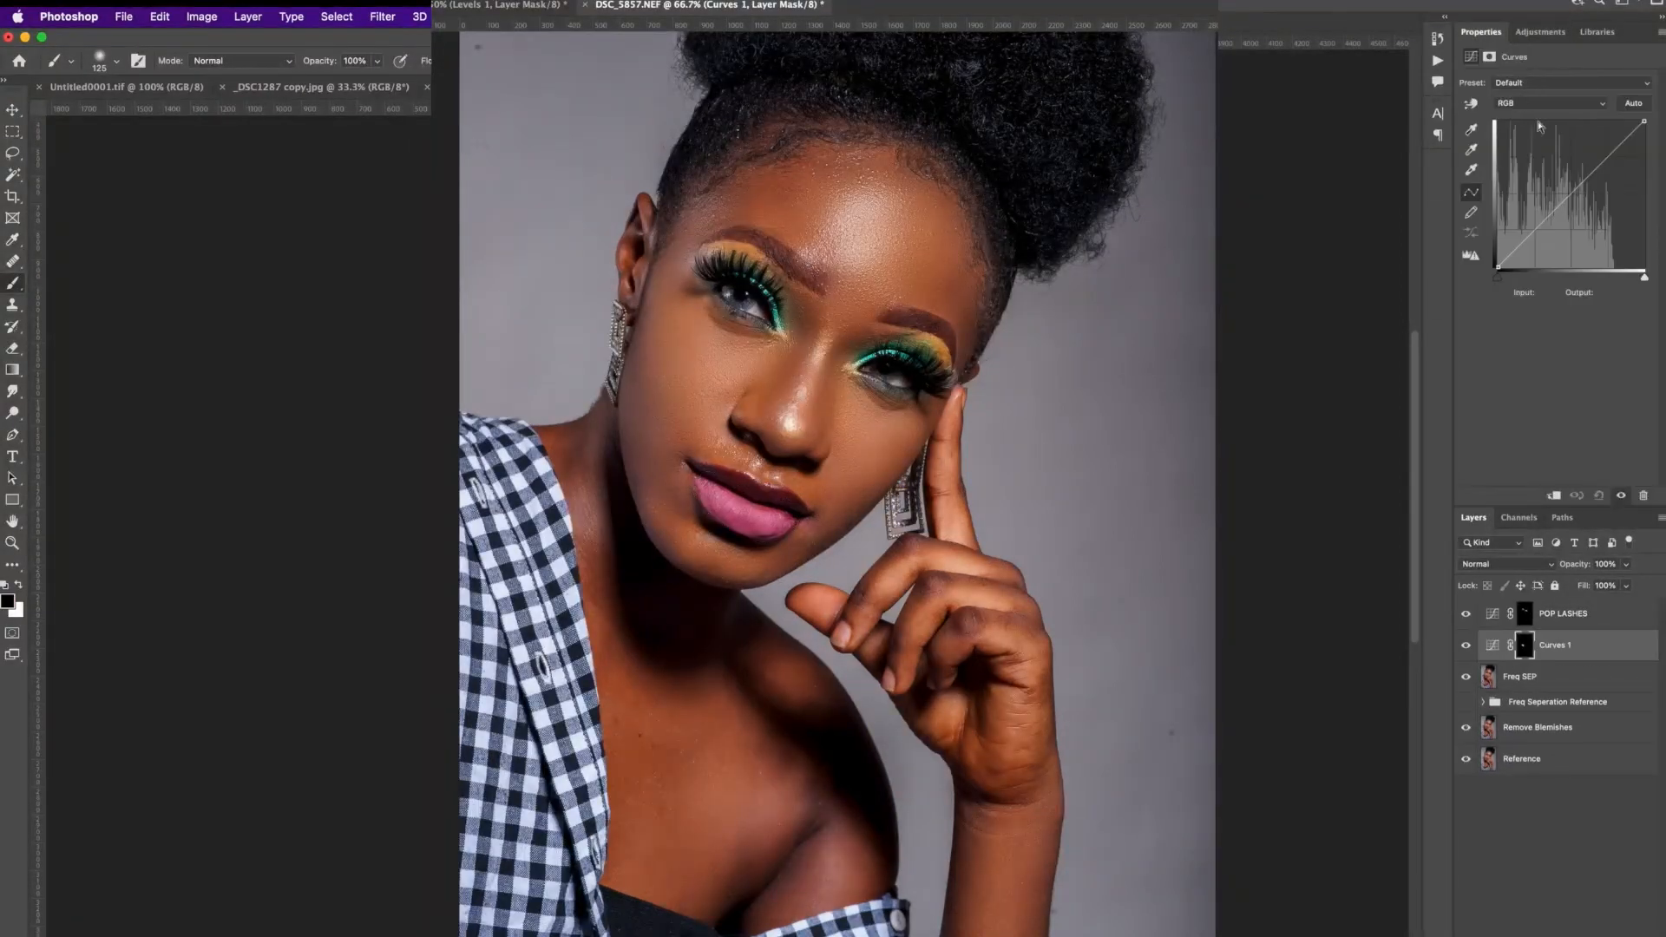
{"action": "left_click_drag", "start_coordinate": [1530, 239], "coordinate": [1536, 237]}
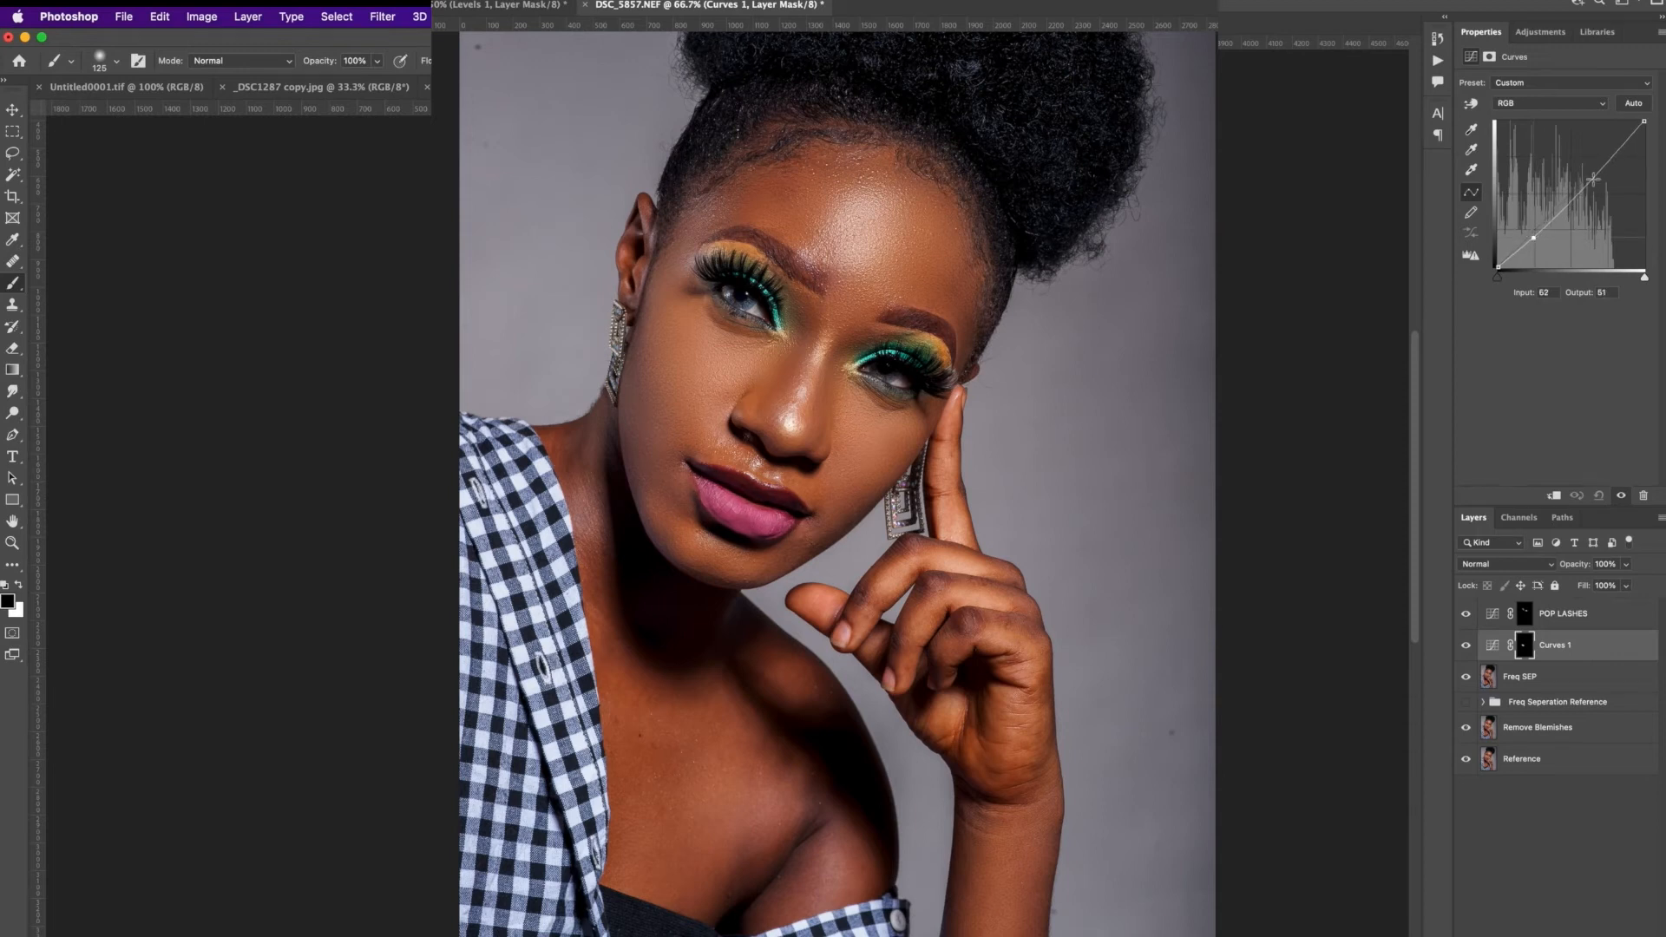
{"action": "left_click_drag", "start_coordinate": [1593, 176], "coordinate": [1581, 170]}
Lower the upper end of the lip adjustment's red curve and compare the lips with the layer hidden and shown.
{"action": "left_click", "coordinate": [1578, 103]}
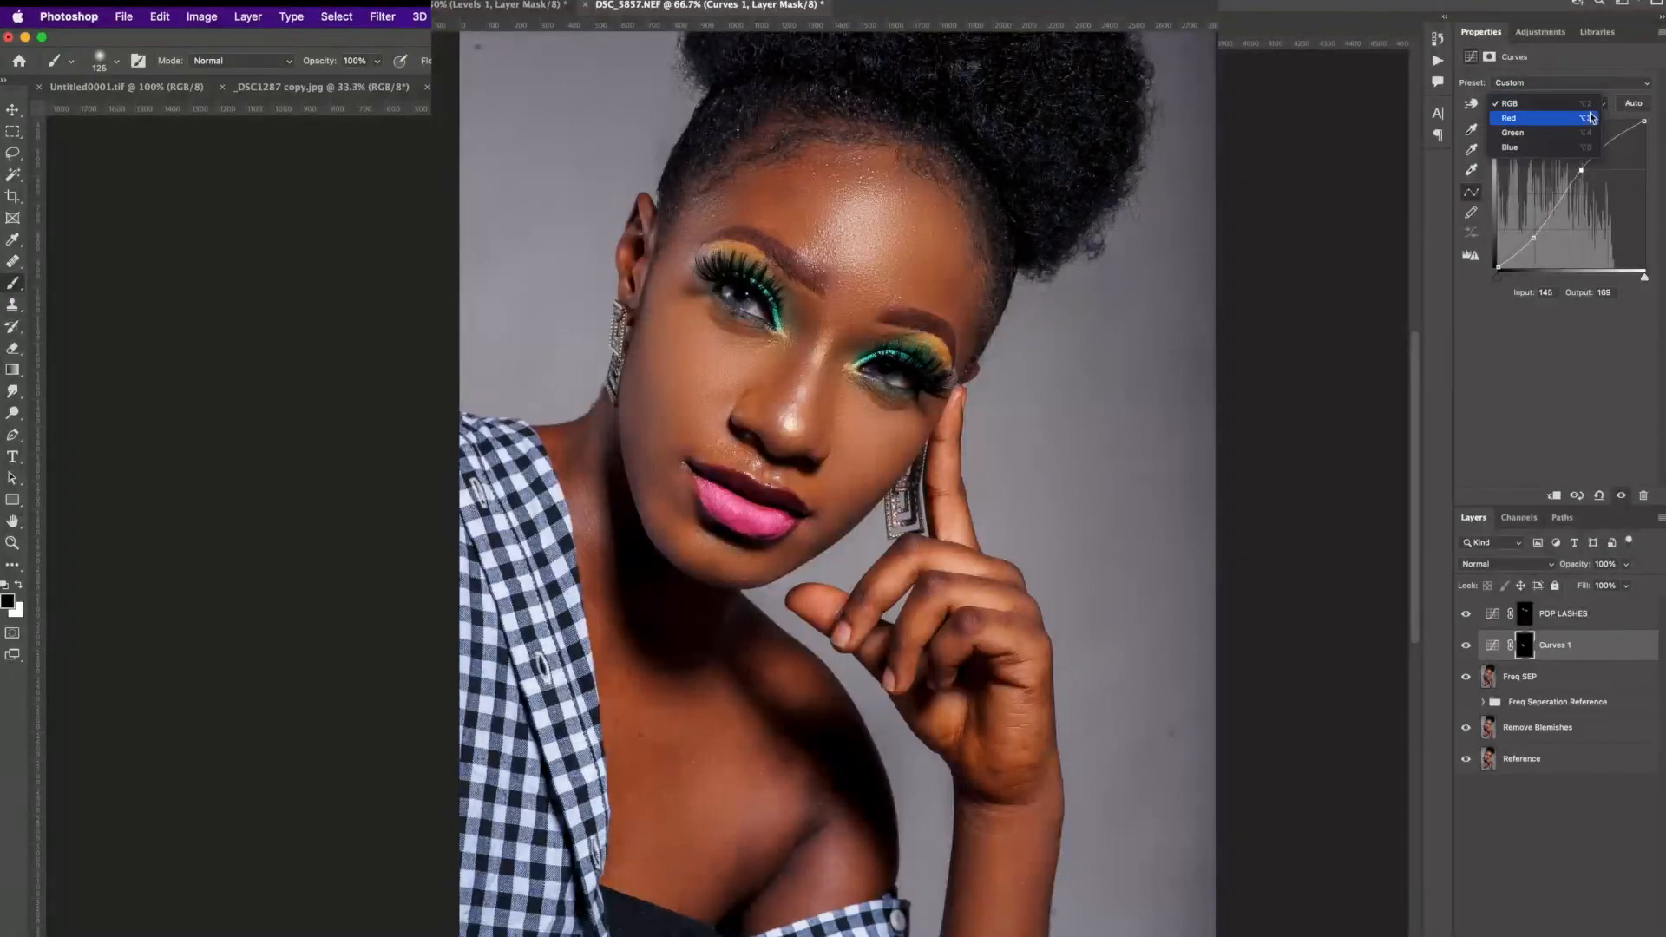
{"action": "left_click", "coordinate": [1578, 119]}
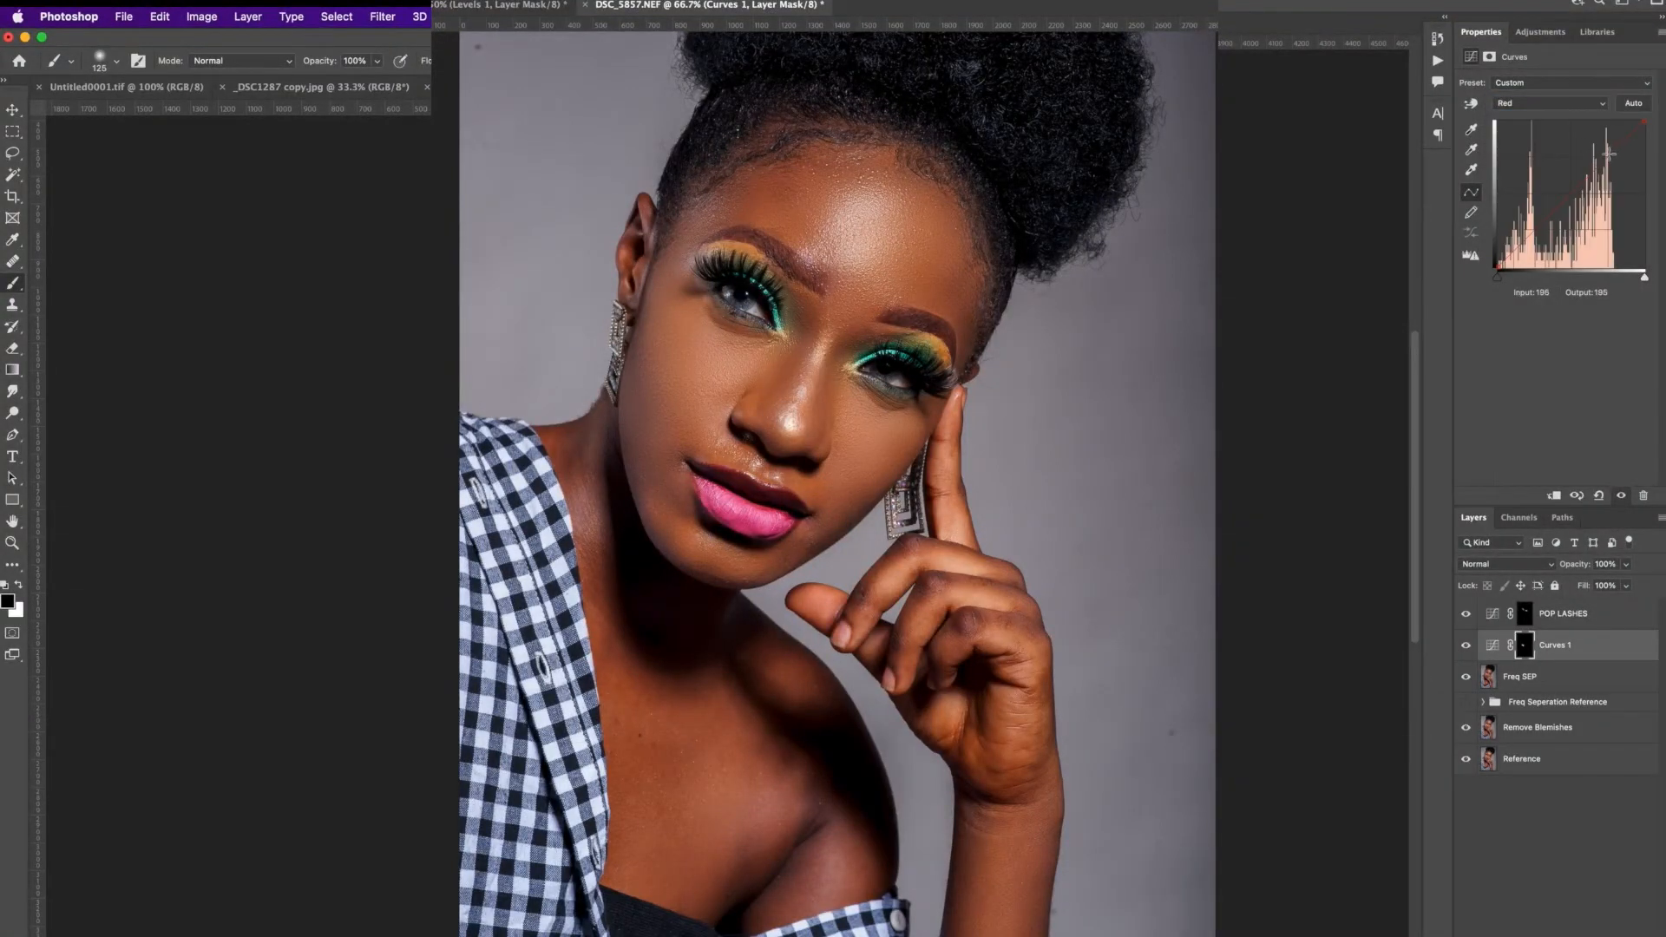
{"action": "left_click_drag", "start_coordinate": [1604, 146], "coordinate": [1616, 155]}
{"action": "left_click_drag", "start_coordinate": [1644, 121], "coordinate": [1642, 133]}
{"action": "left_click", "coordinate": [1464, 646]}
{"action": "left_click", "coordinate": [1464, 646]}
{"action": "left_click", "coordinate": [1466, 646]}
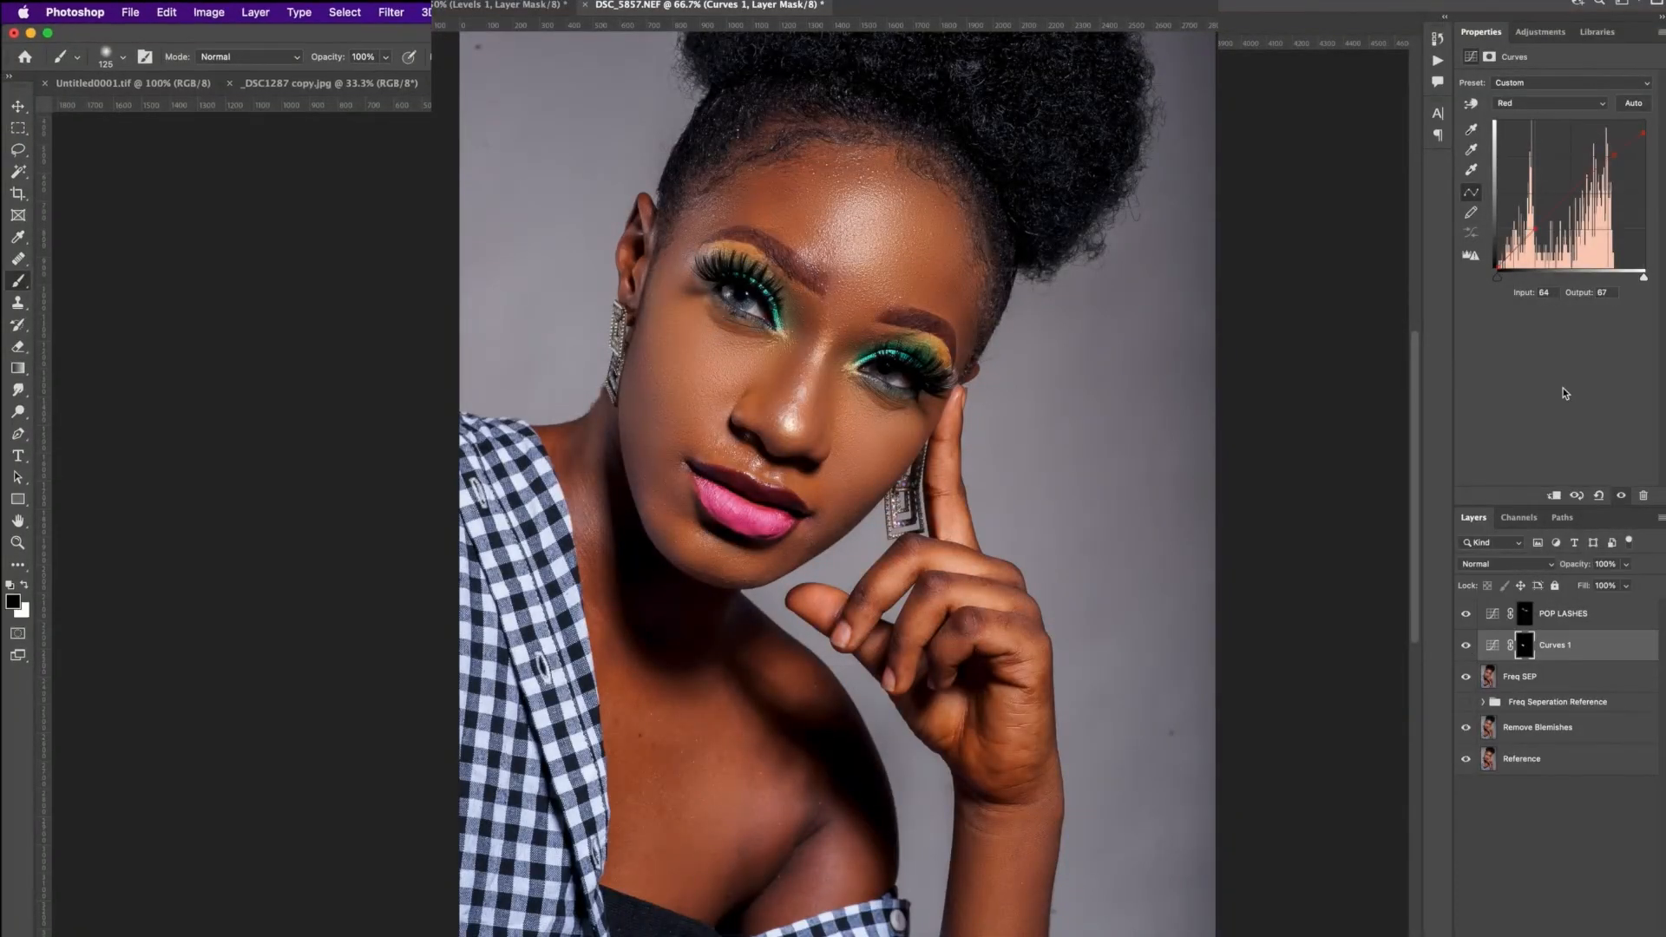
Rename the lip adjustment layer Curves 1 as POP LIPS.
{"action": "double_click", "coordinate": [1554, 646]}
{"action": "type", "text": "POP"}
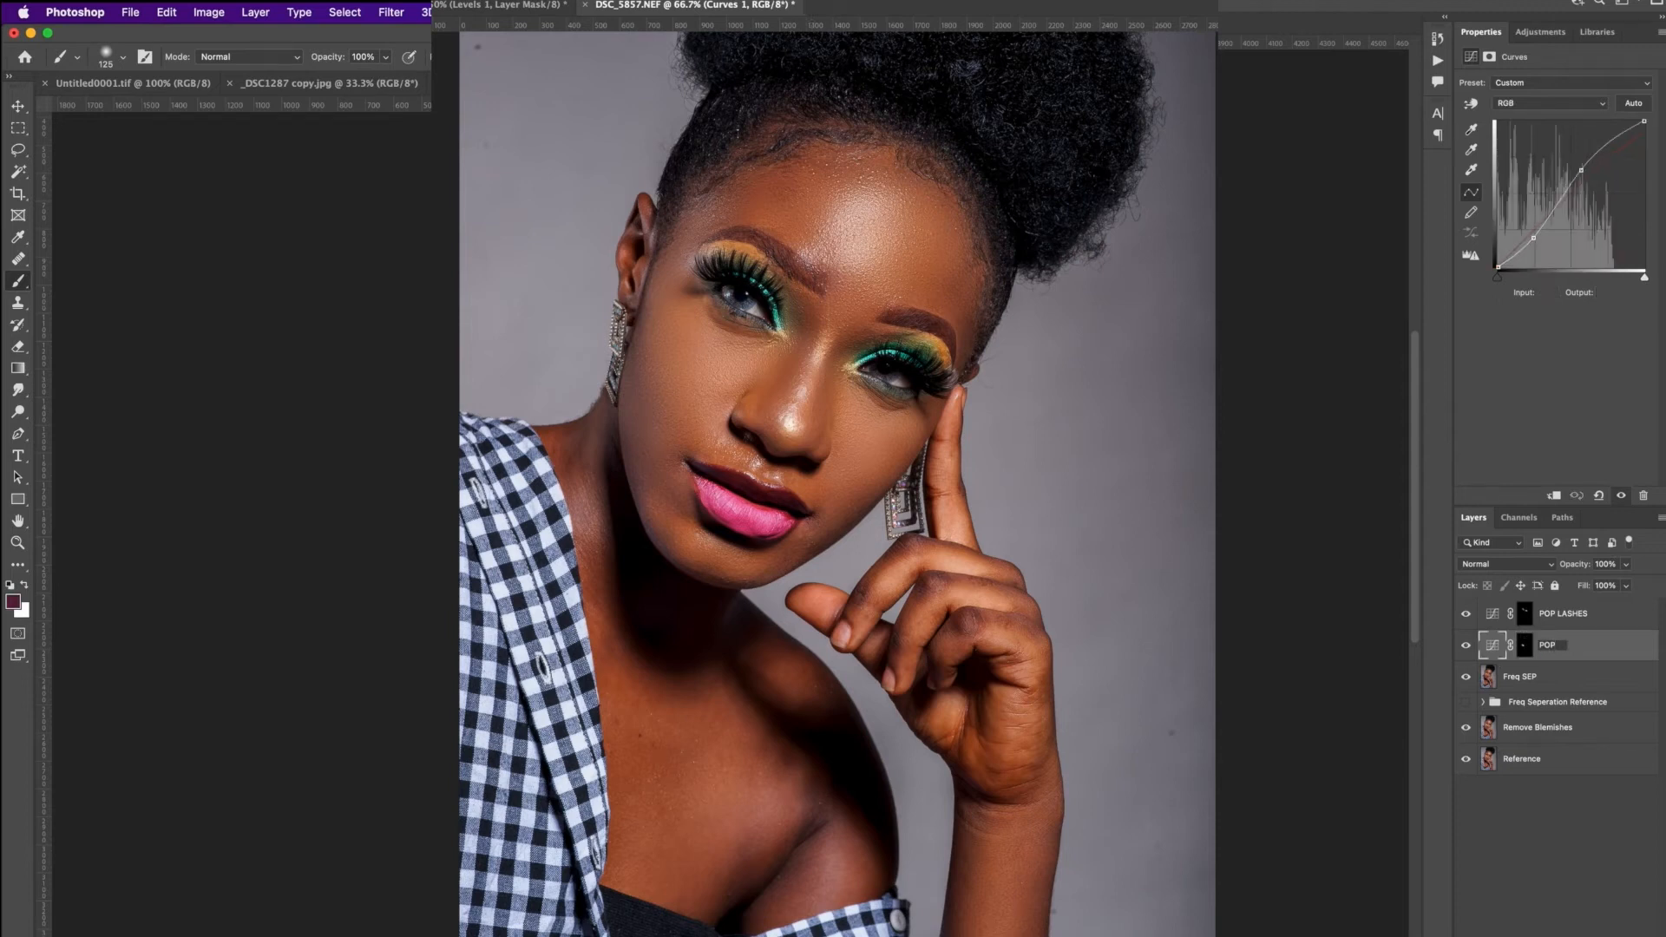
{"action": "type", "text": " LIPS"}
{"action": "key", "text": "Return"}
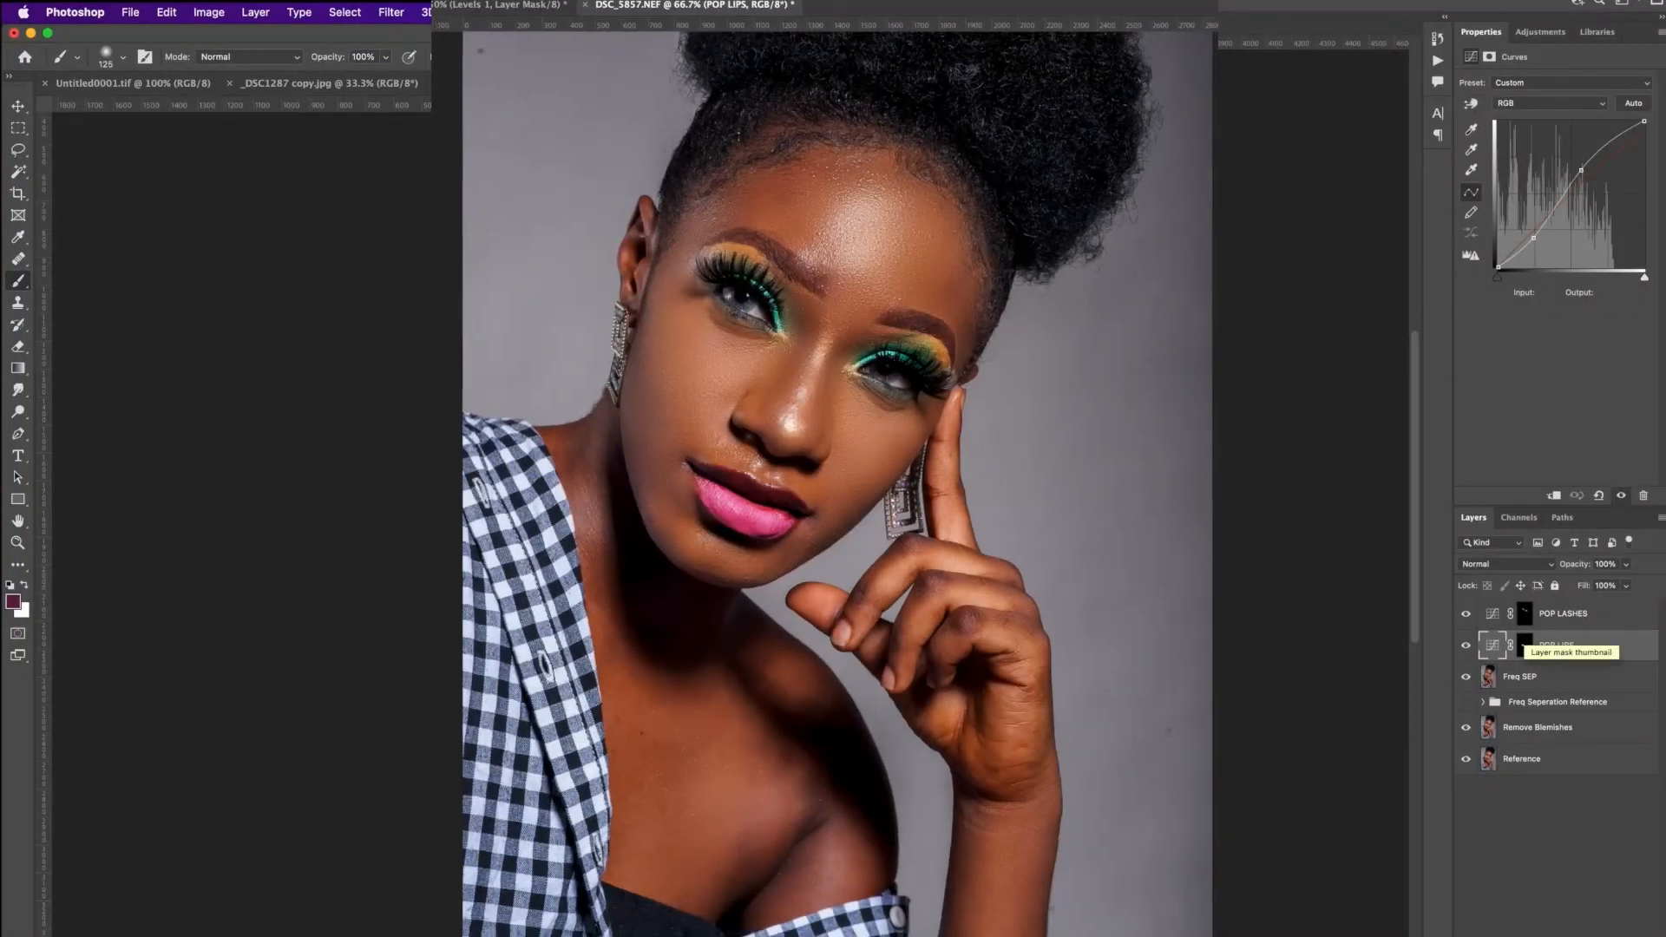
Compare the whole portrait with the POP LIPS and POP LASHES layers each hidden and shown.
{"action": "key", "text": "super+minus"}
{"action": "key", "text": "super+minus"}
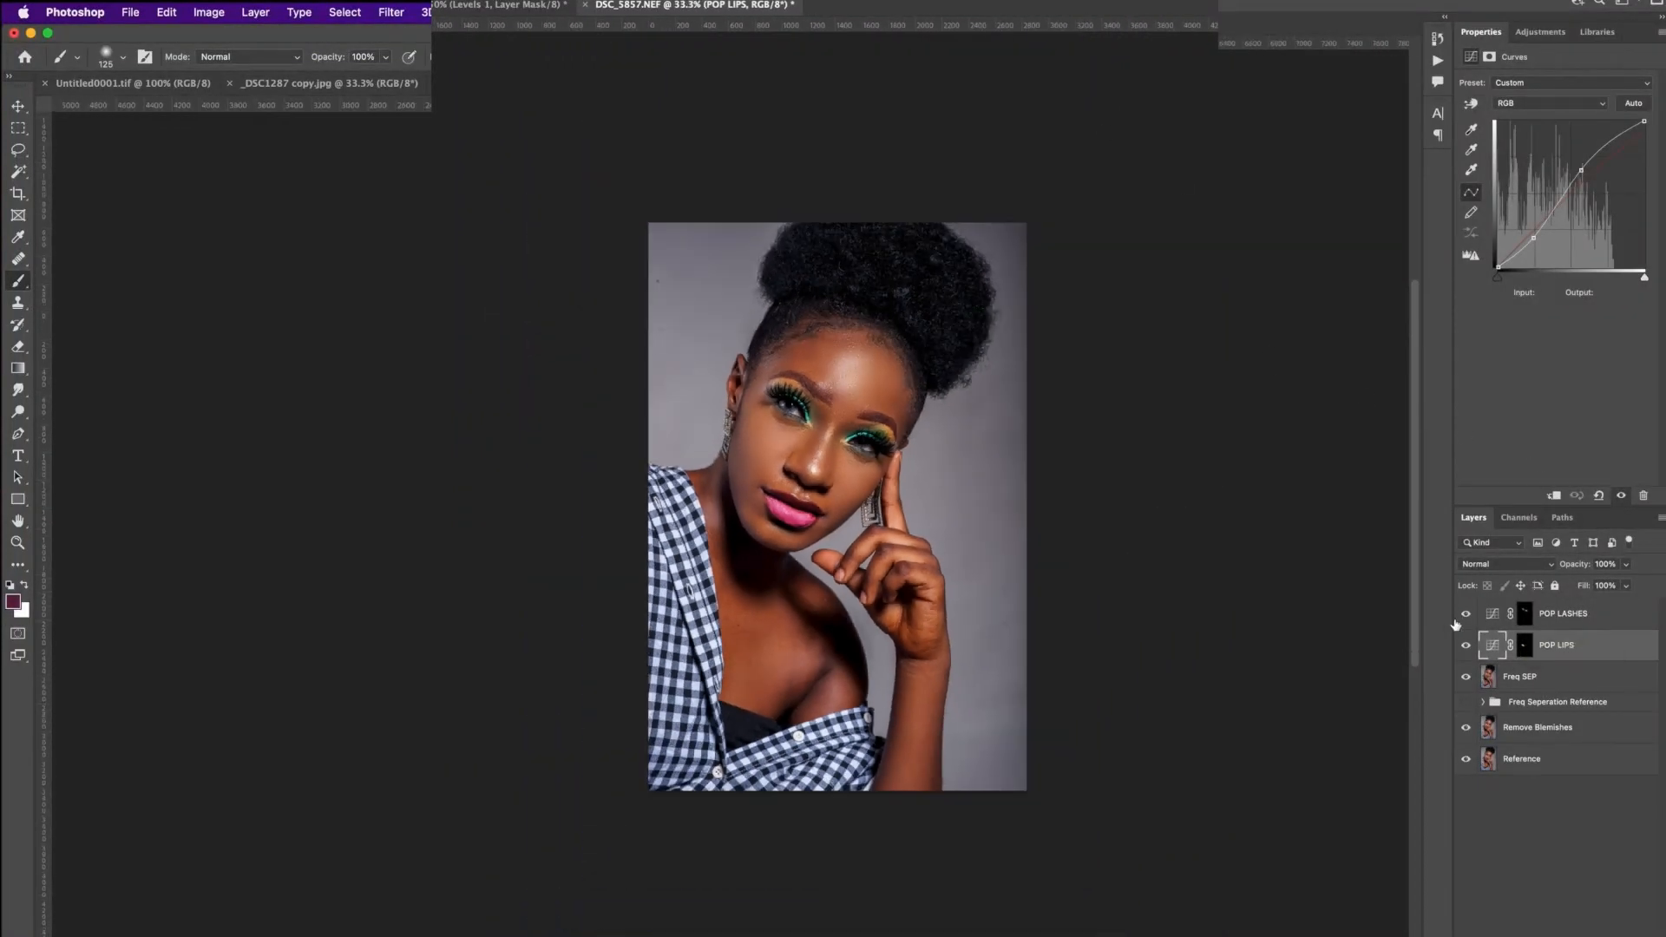
{"action": "left_click", "coordinate": [1466, 645]}
{"action": "left_click", "coordinate": [1466, 645]}
{"action": "left_click", "coordinate": [1466, 614]}
{"action": "left_click", "coordinate": [1465, 616]}
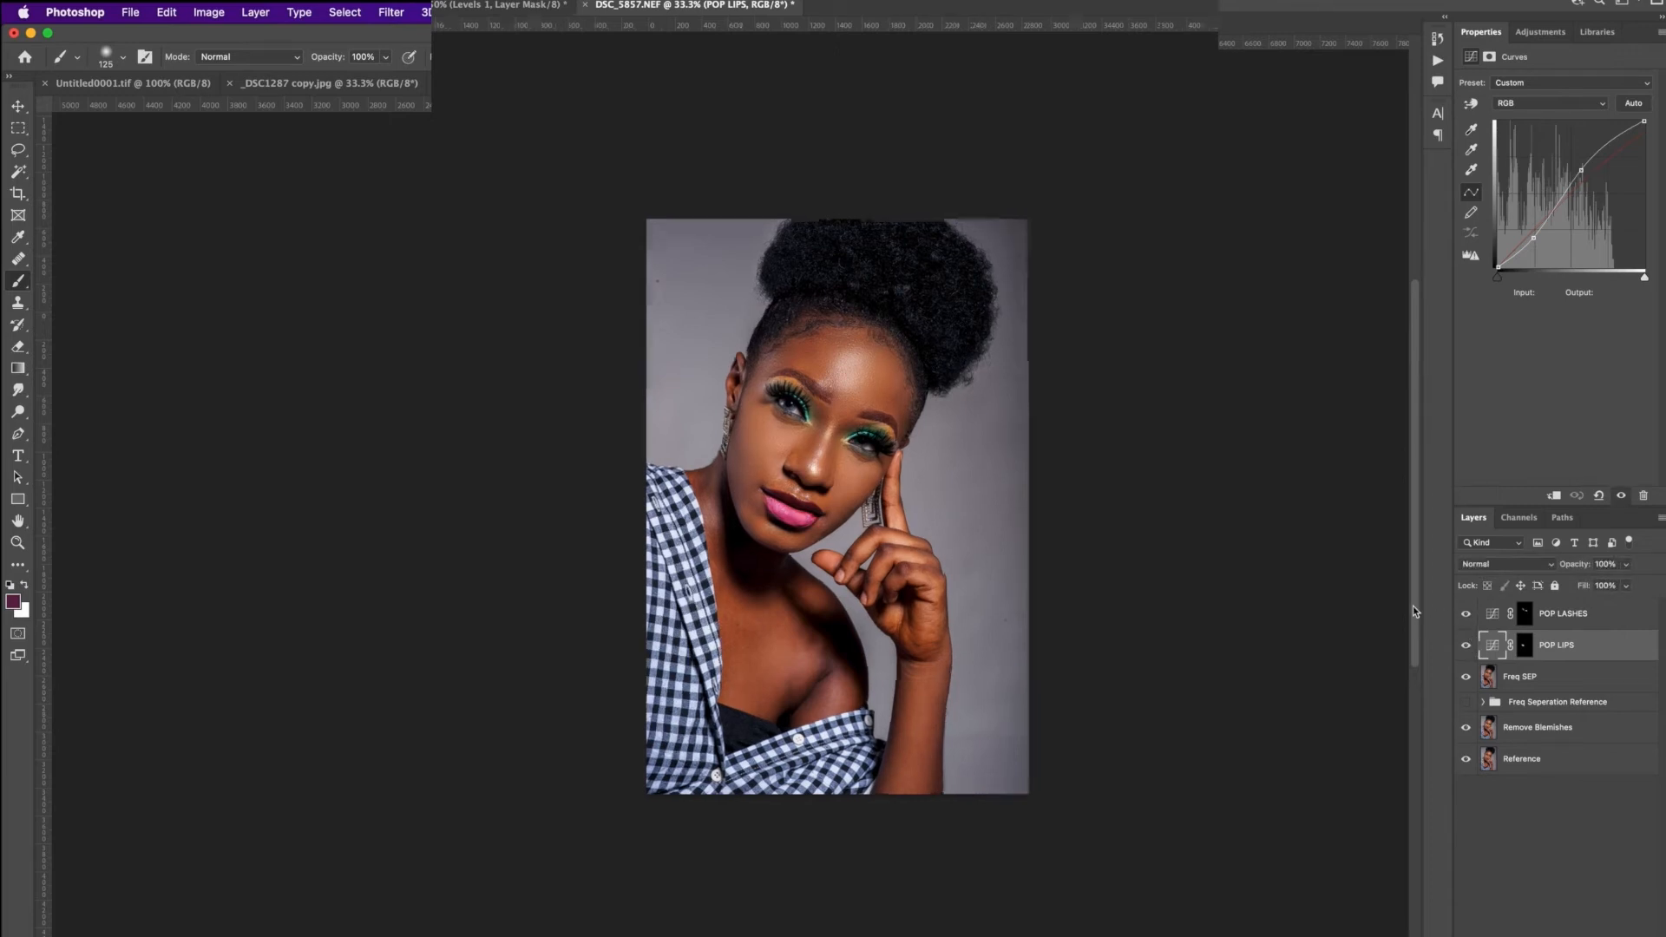
{"action": "key", "text": "super+equal"}
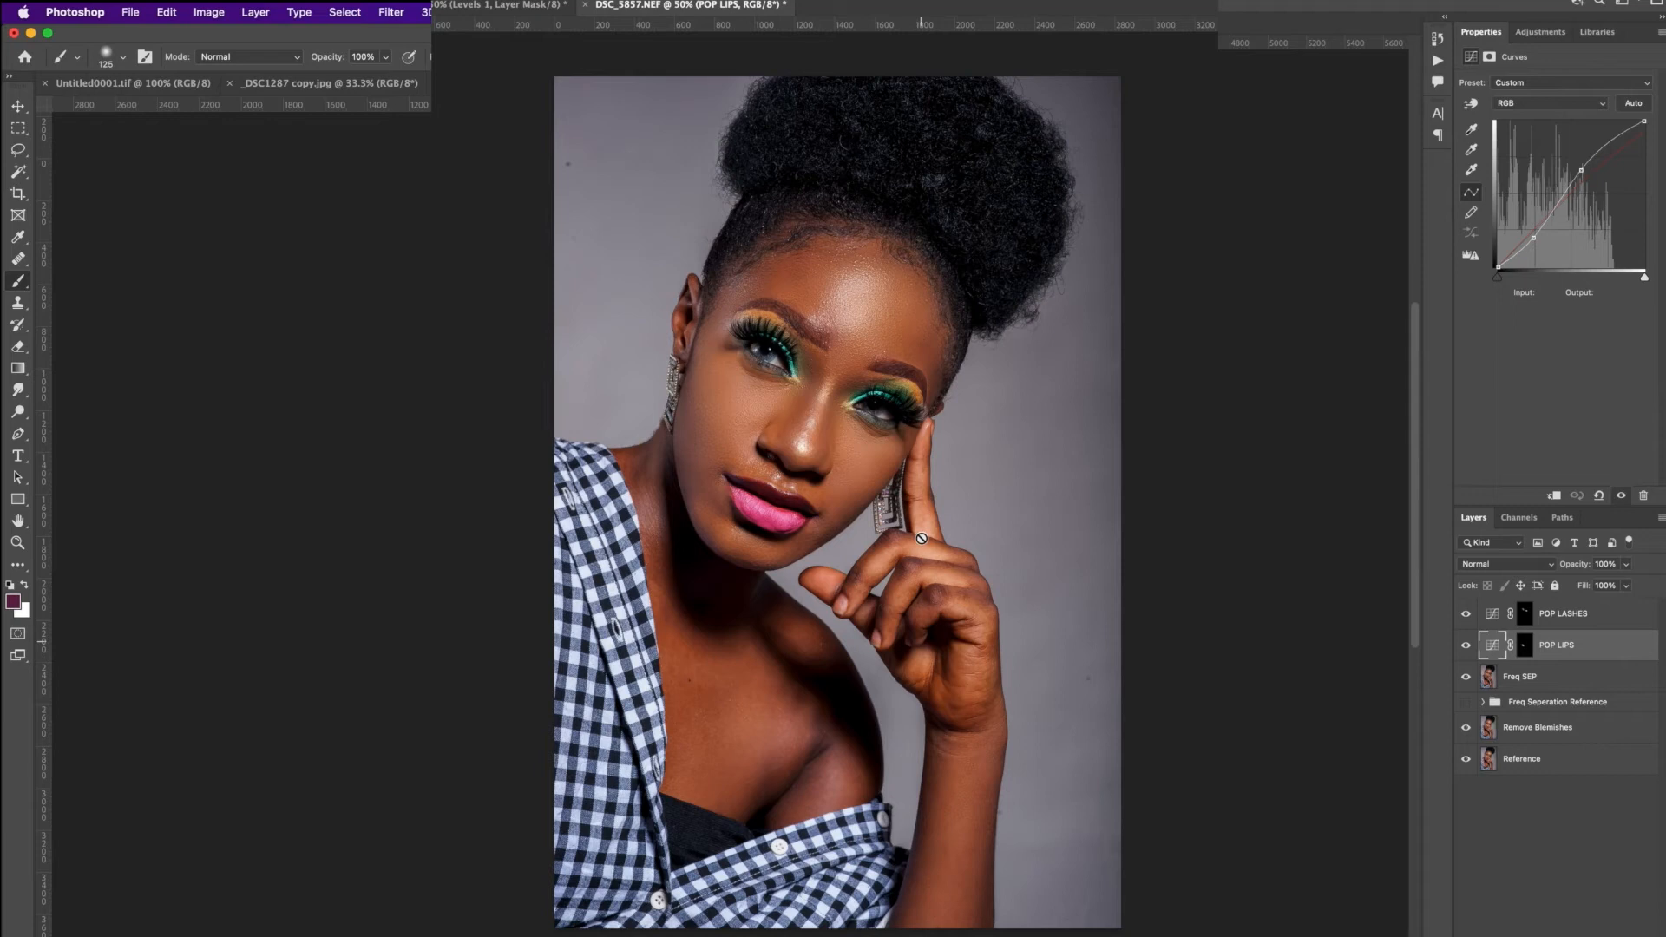
Group the Freq SEP, POP LIPS and POP LASHES layers and name the group FREQ SEP, POPS.
{"action": "left_click", "coordinate": [1569, 615]}
{"action": "left_click", "coordinate": [1525, 683]}
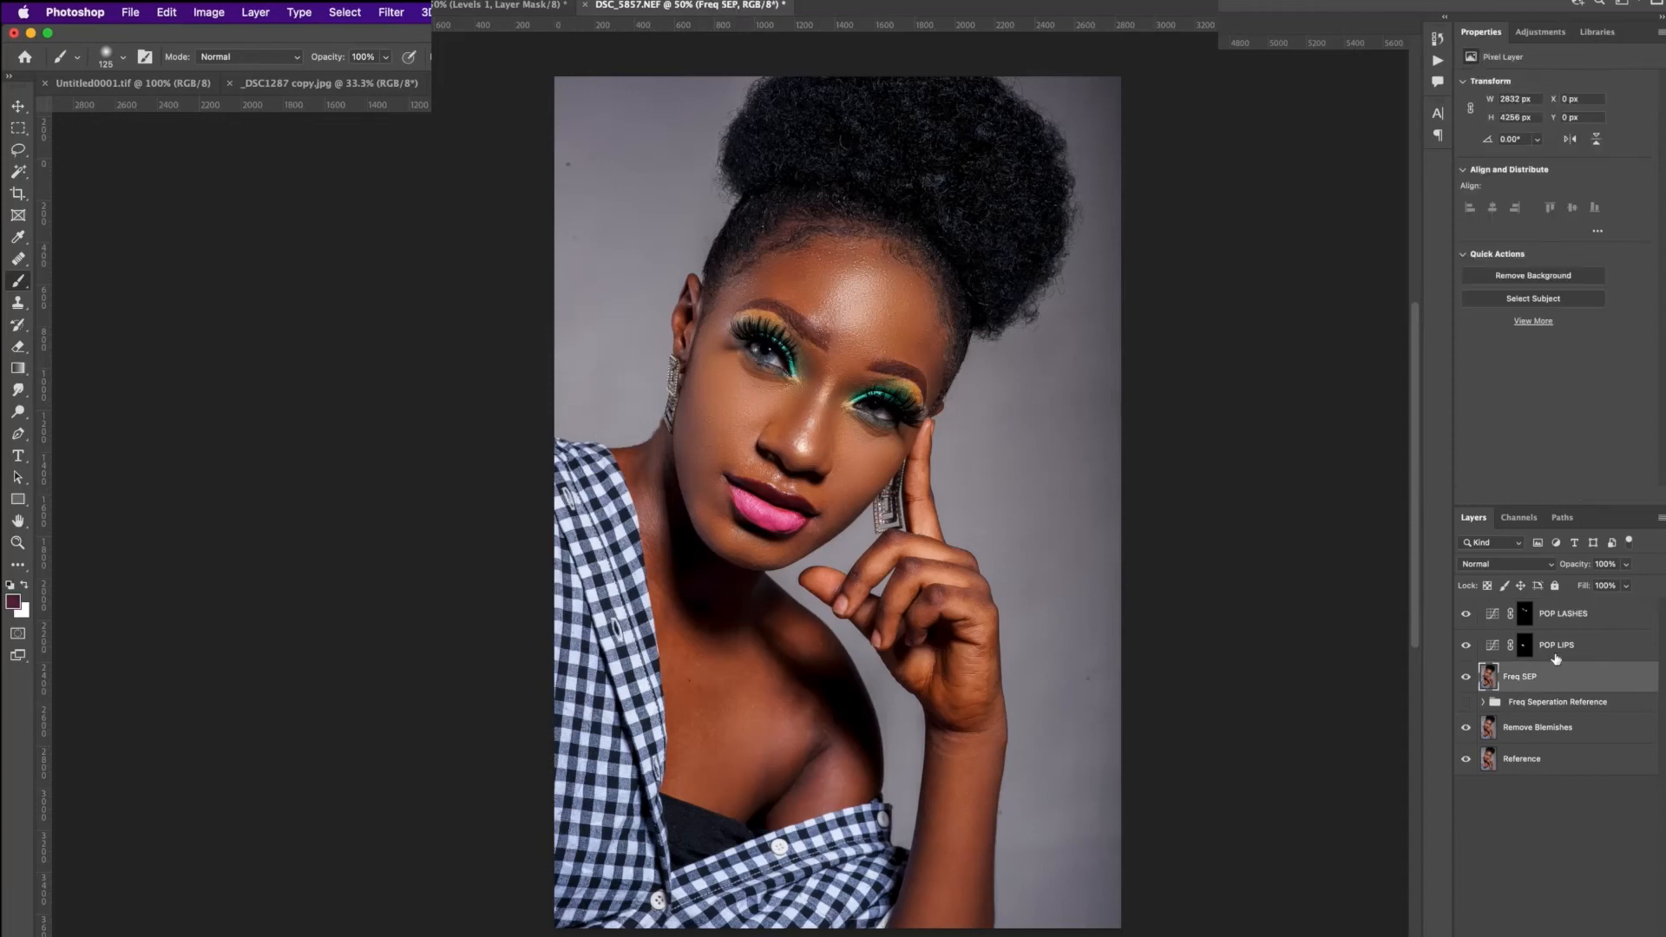
{"action": "left_click", "coordinate": [1578, 616], "text": "shift"}
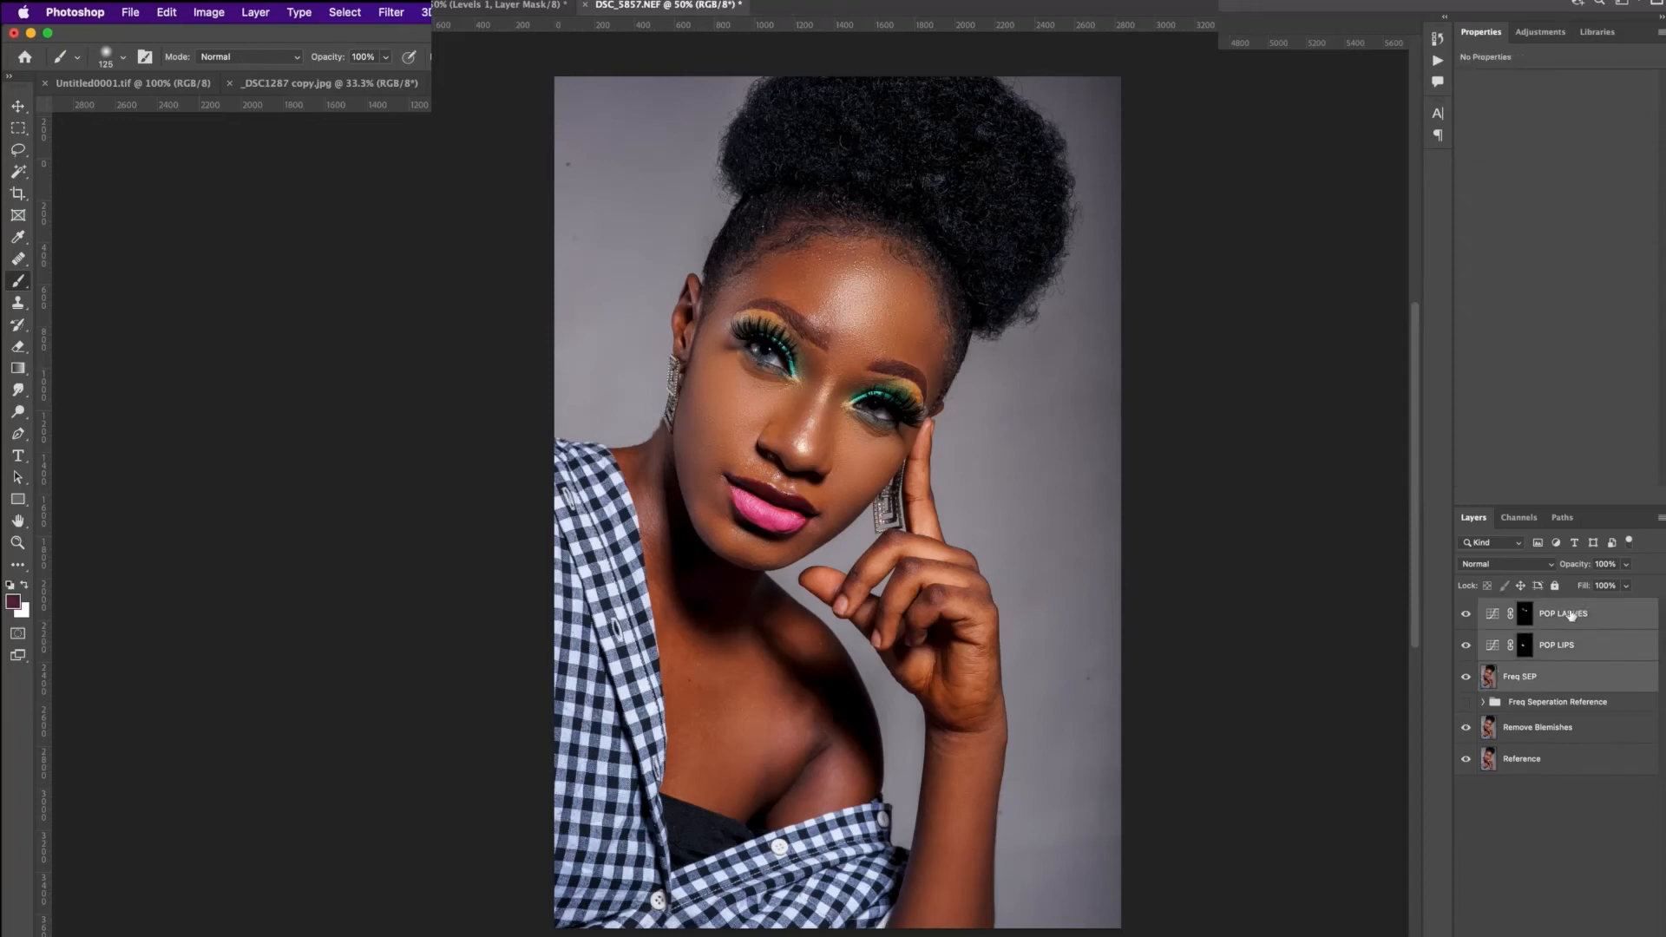
{"action": "key", "text": "super+g"}
{"action": "double_click", "coordinate": [1512, 610]}
{"action": "type", "text": "FREQ SEP"}
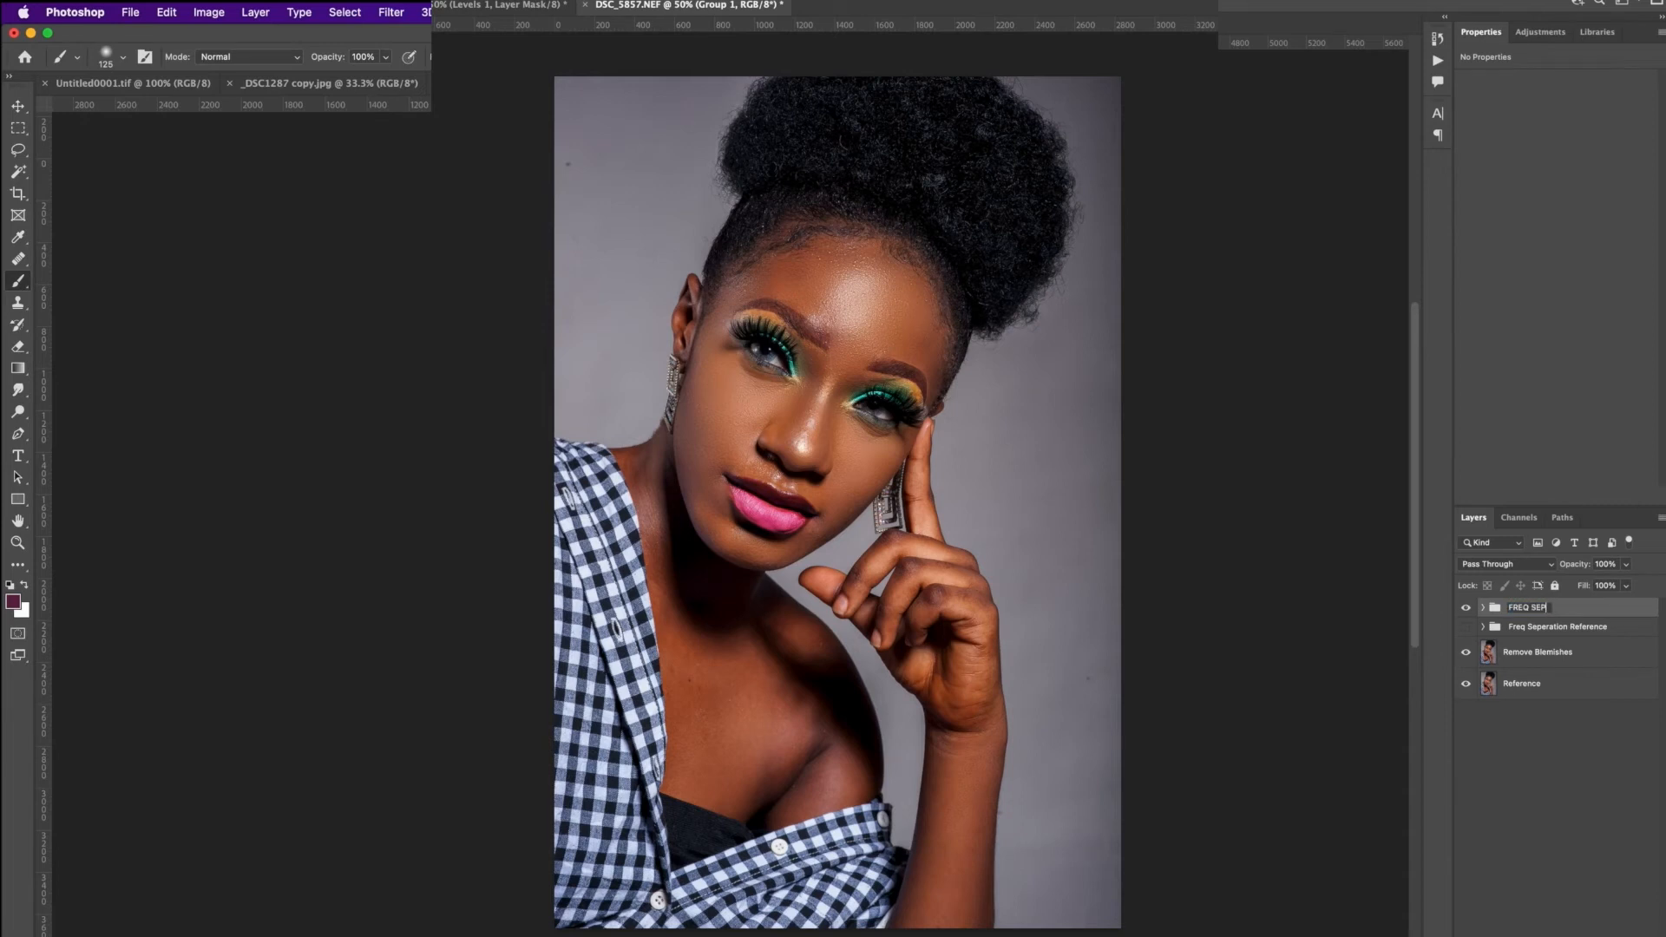
{"action": "type", "text": ". POPS"}
{"action": "key", "text": "Return"}
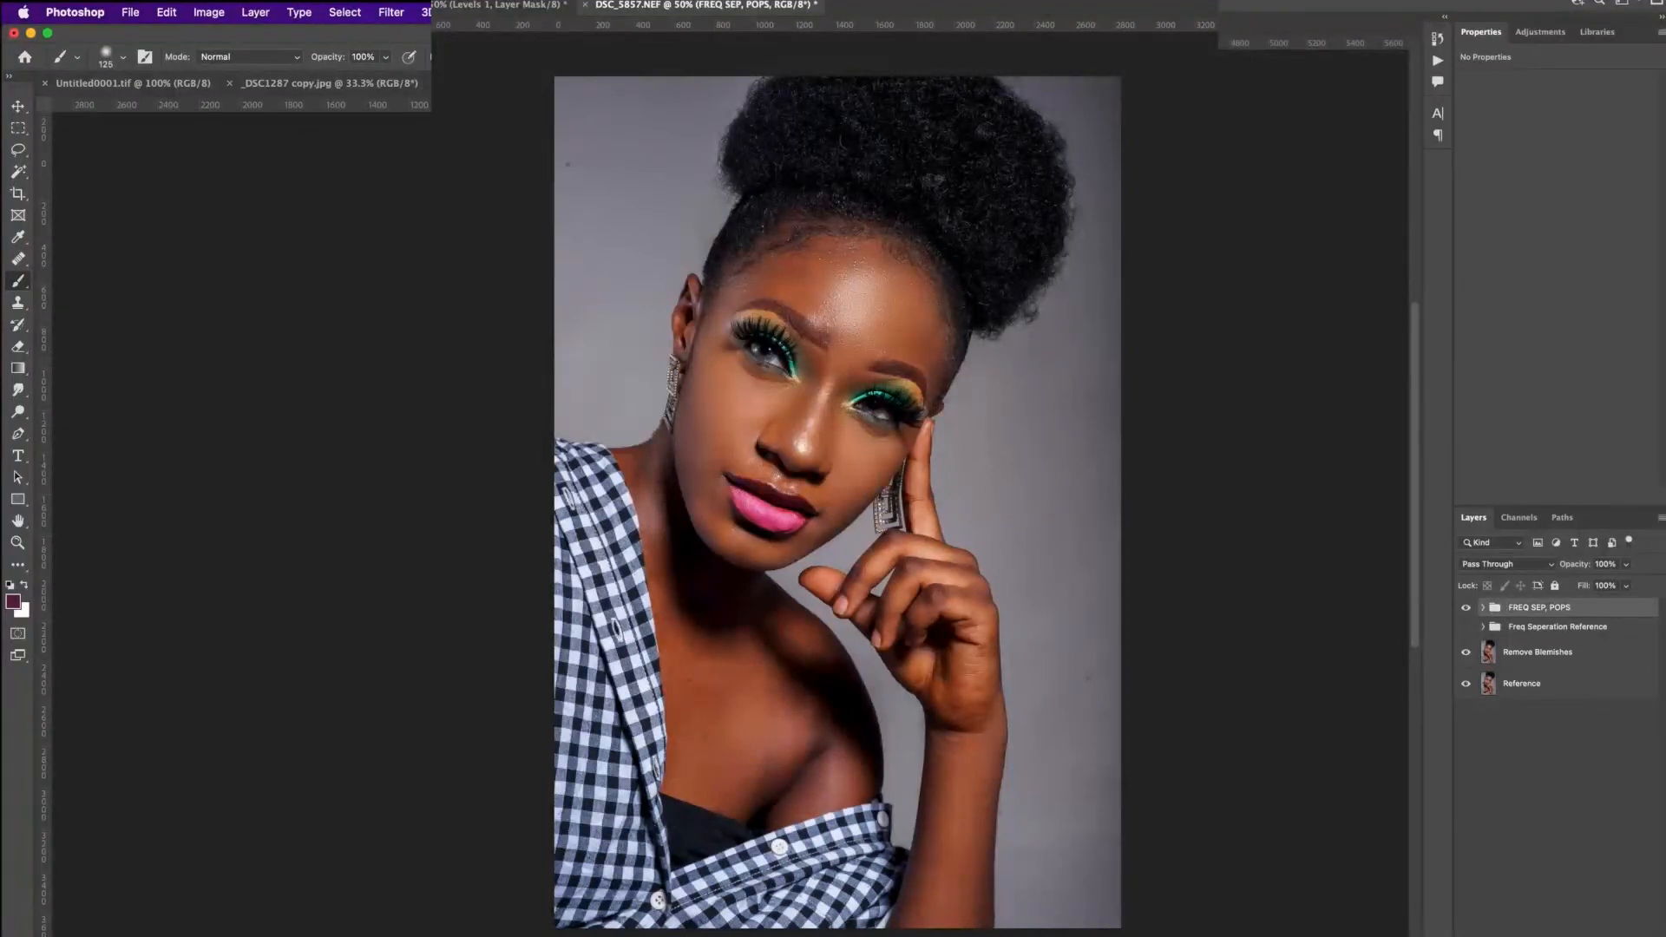
Merge a duplicate of the FREQ SEP, POPS group into a single layer and open it in the Liquify filter.
{"action": "key", "text": "super+j"}
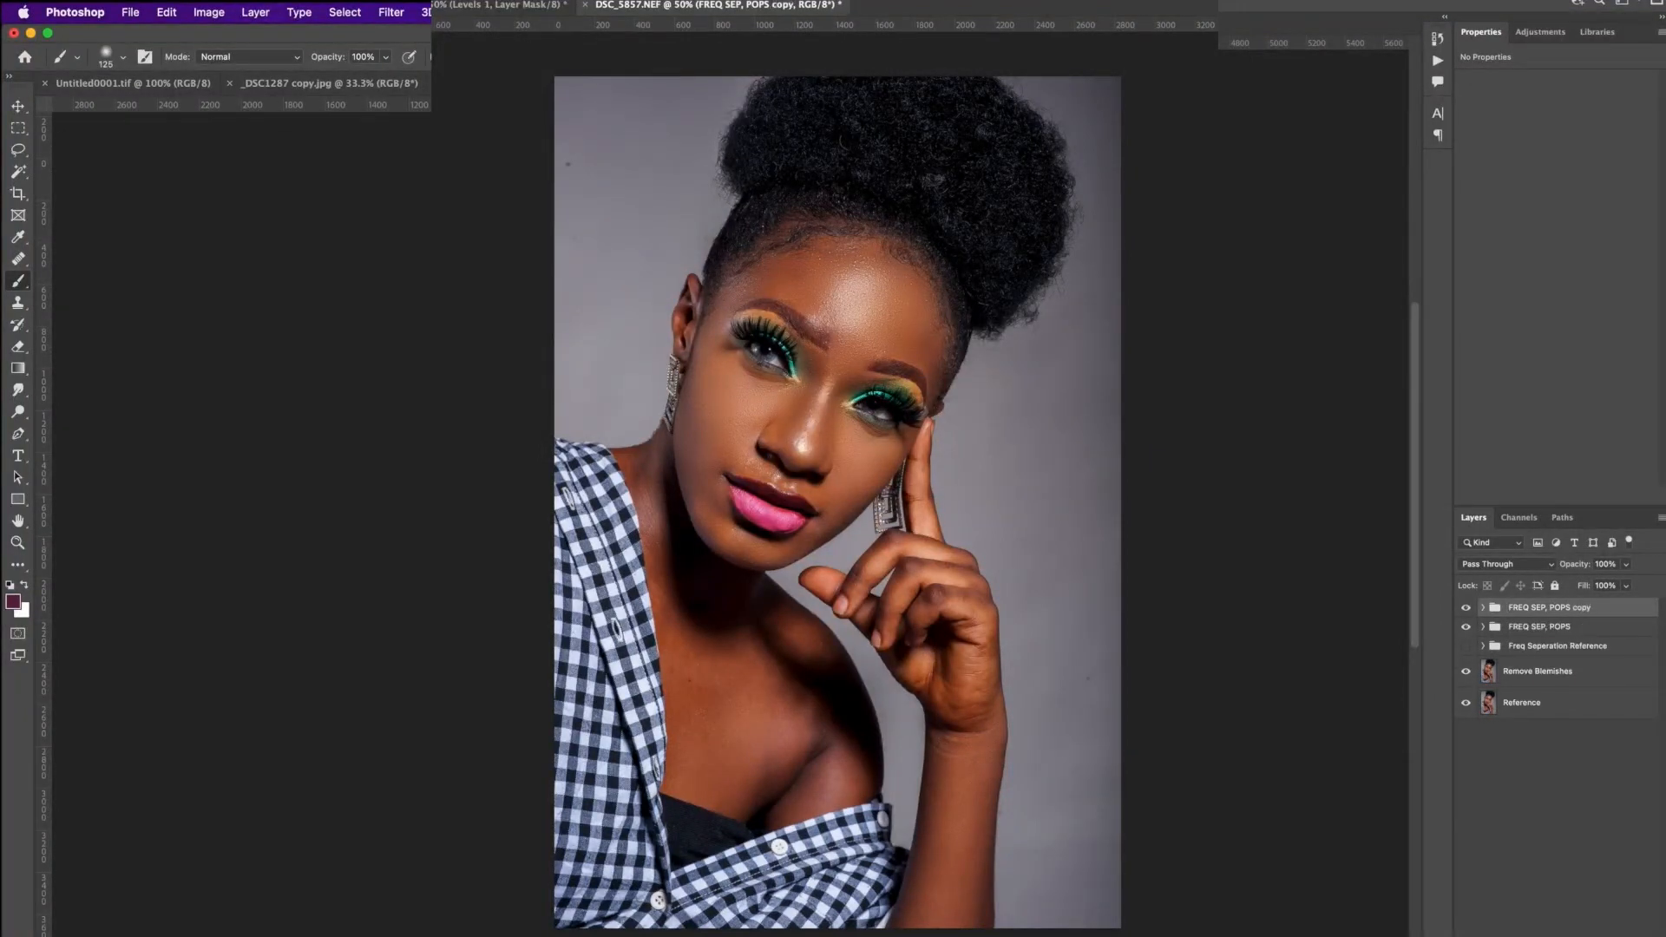
{"action": "key", "text": "super+e"}
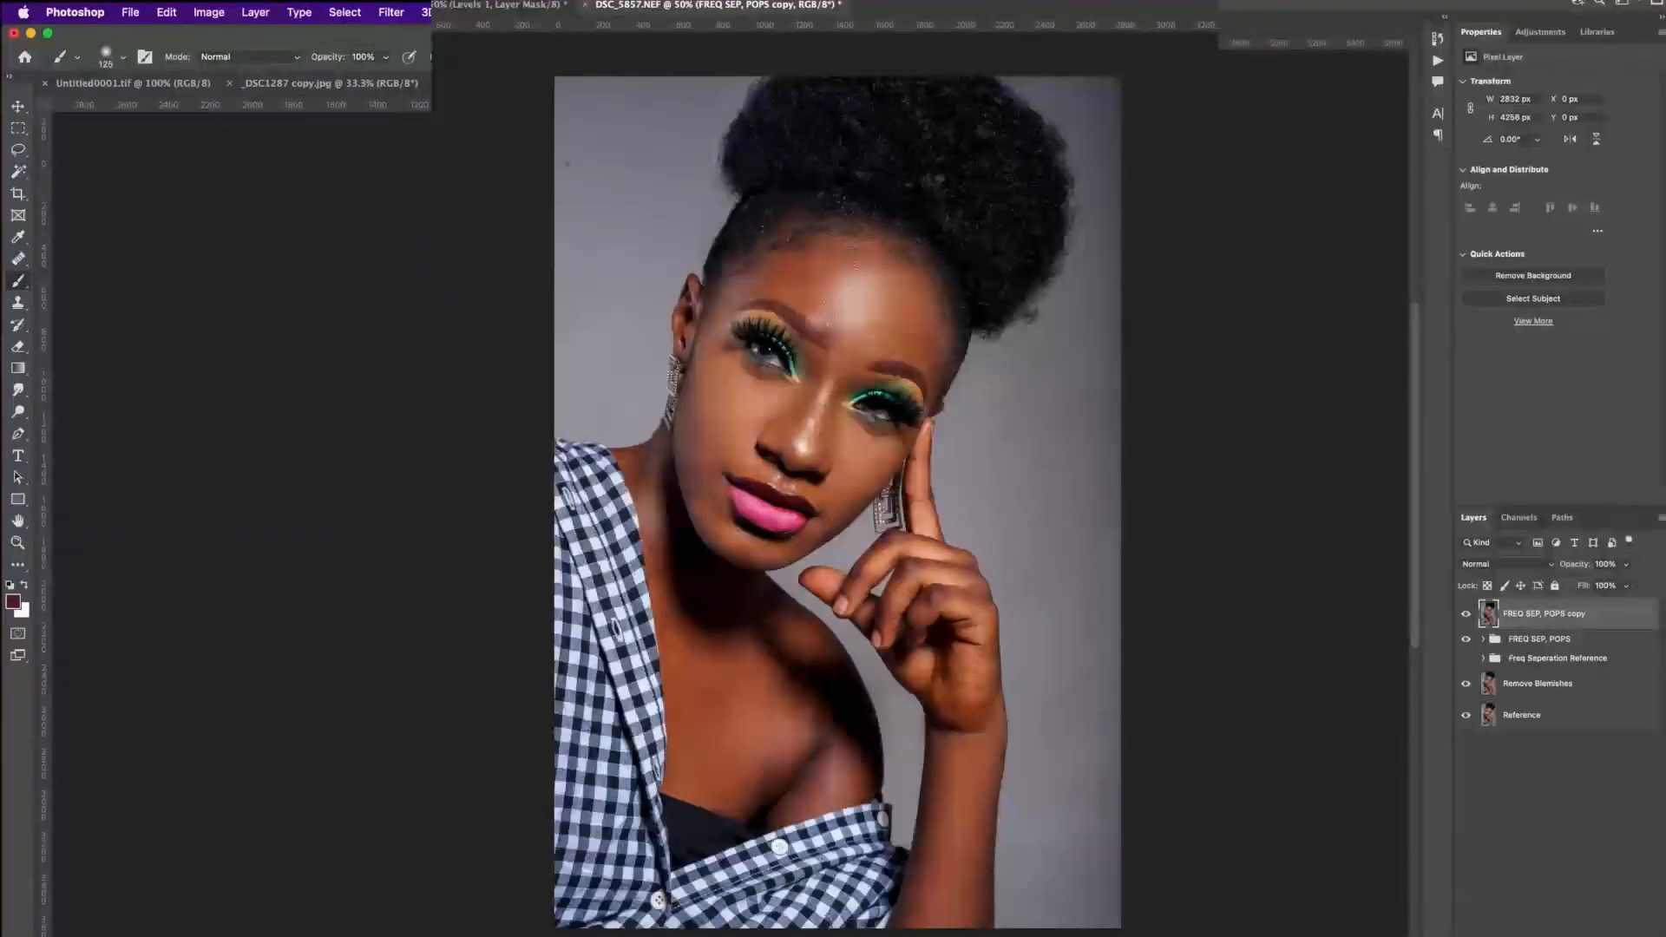
{"action": "left_click", "coordinate": [395, 13]}
{"action": "left_click", "coordinate": [395, 13]}
{"action": "key", "text": "shift+Tab"}
{"action": "left_click", "coordinate": [395, 13]}
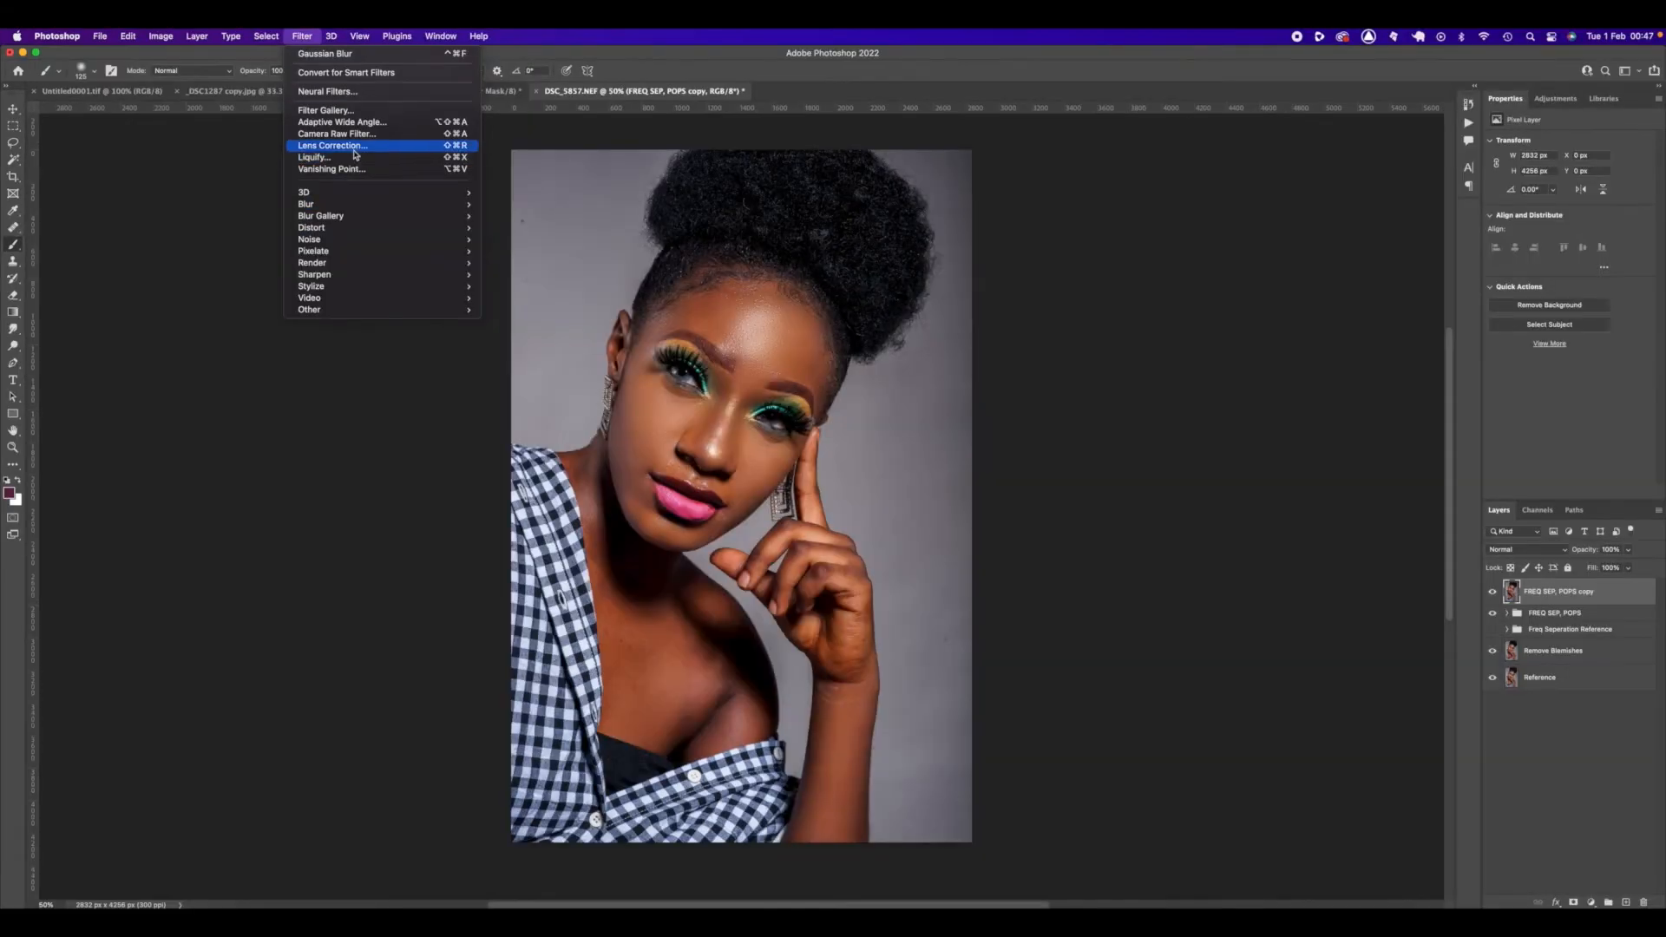
{"action": "left_click", "coordinate": [412, 168]}
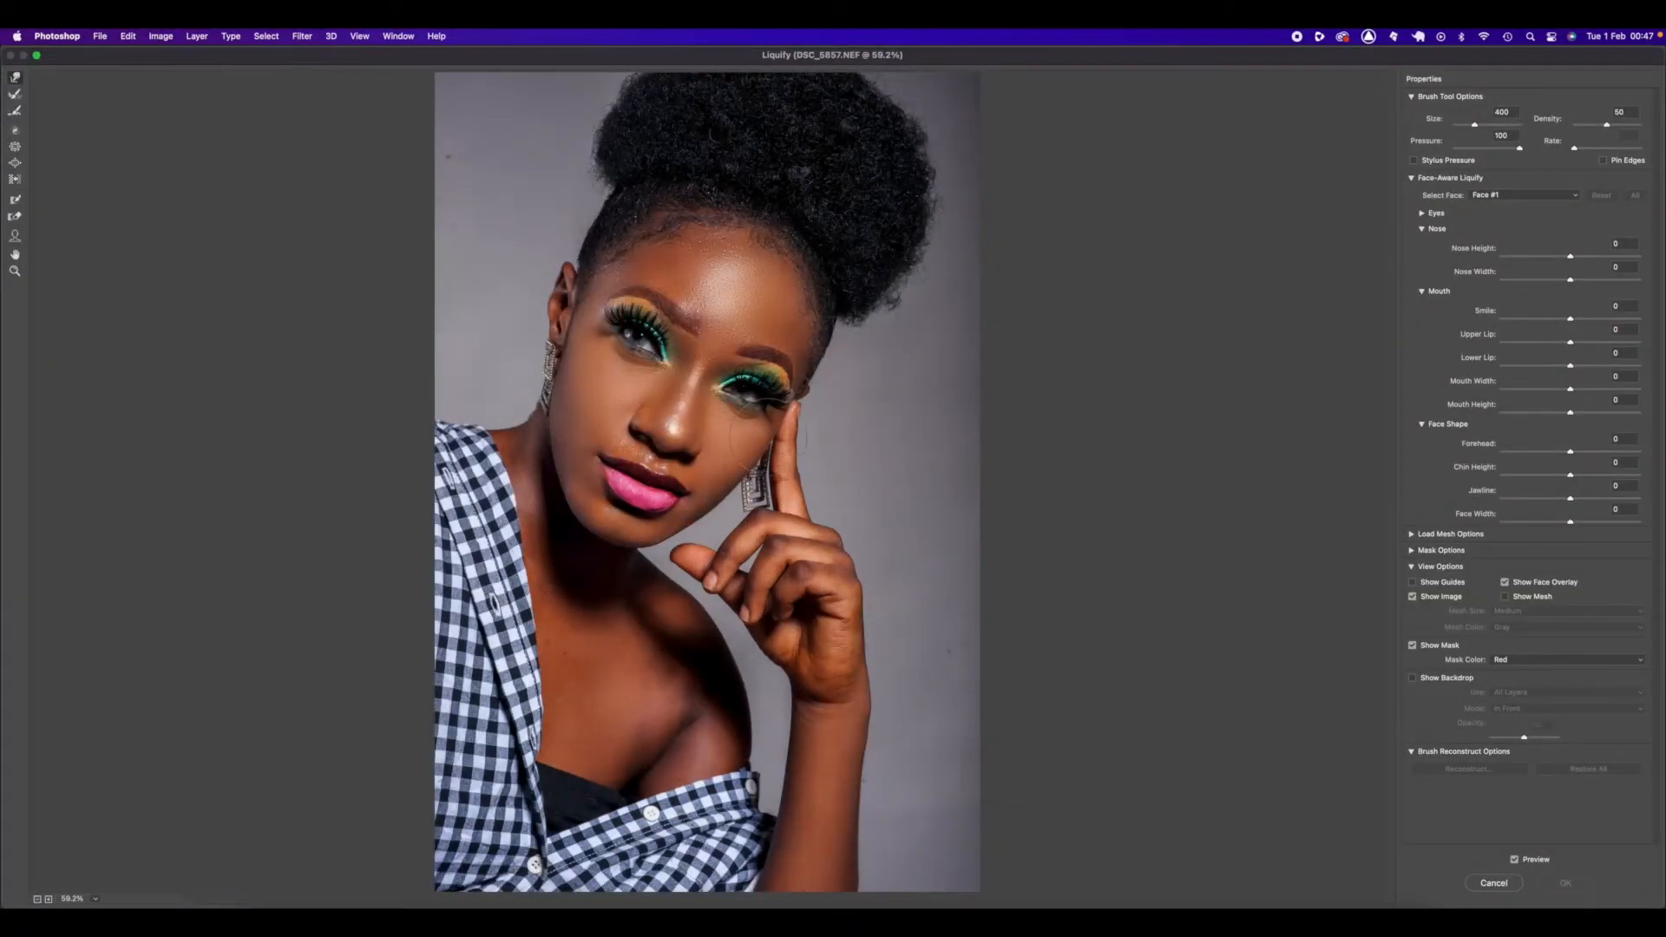
{"action": "key", "text": "super+equal"}
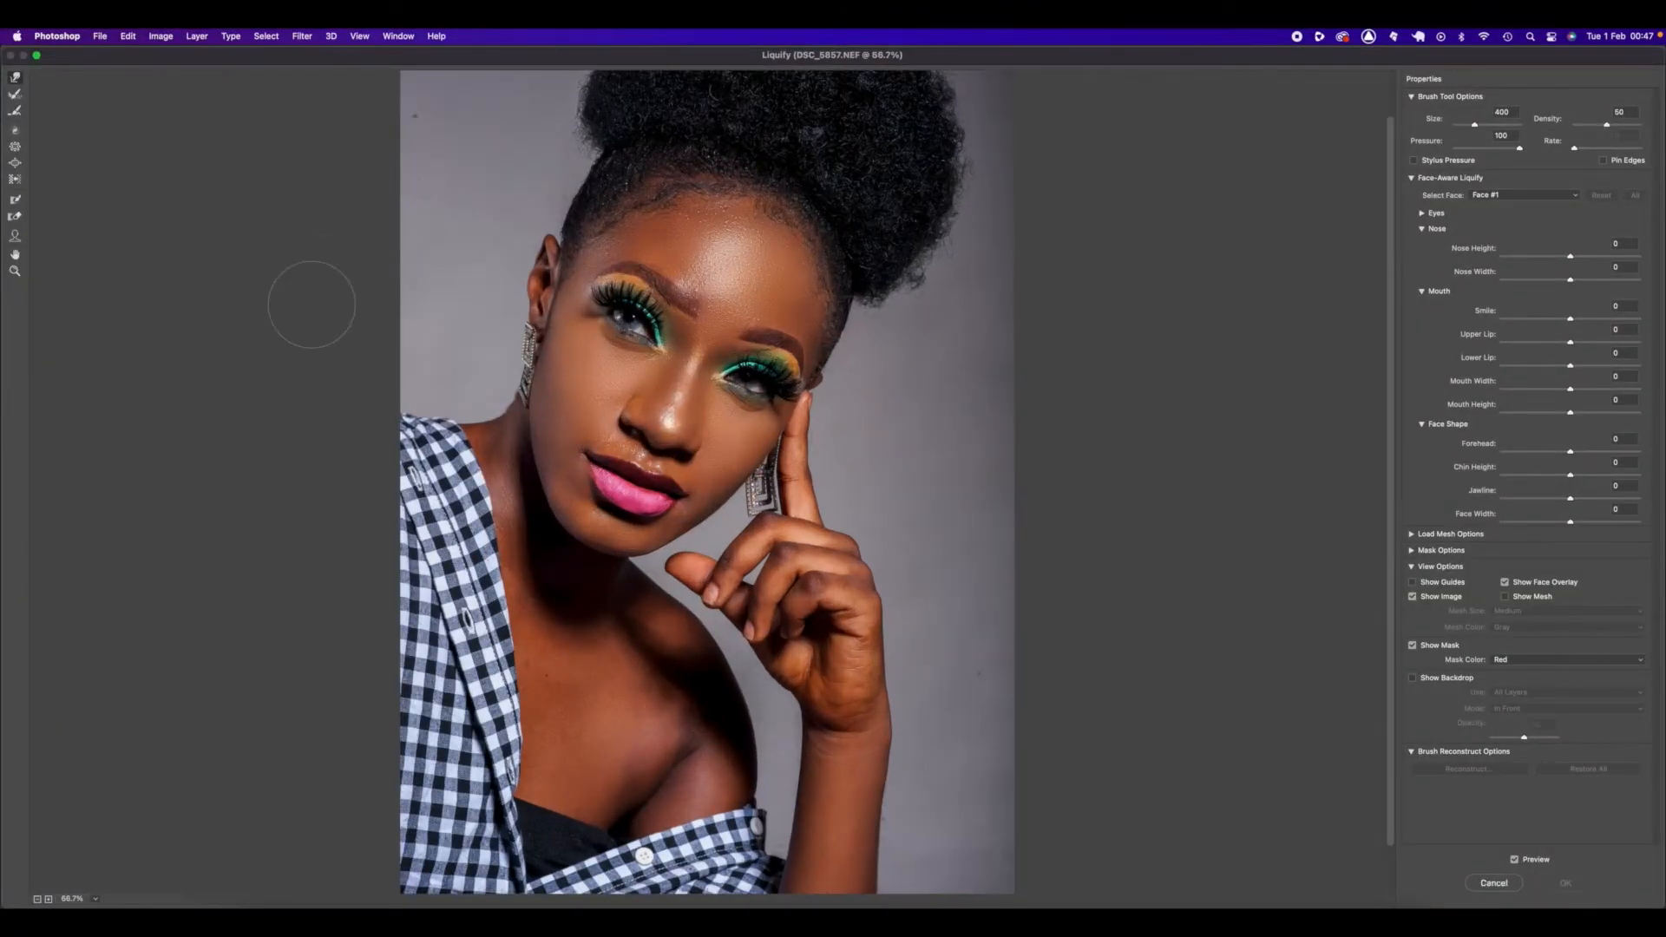
Reshape the face with Liquify's Face tool, setting eye height to 35 and 37 and nose width to -15.
{"action": "left_click", "coordinate": [452, 403]}
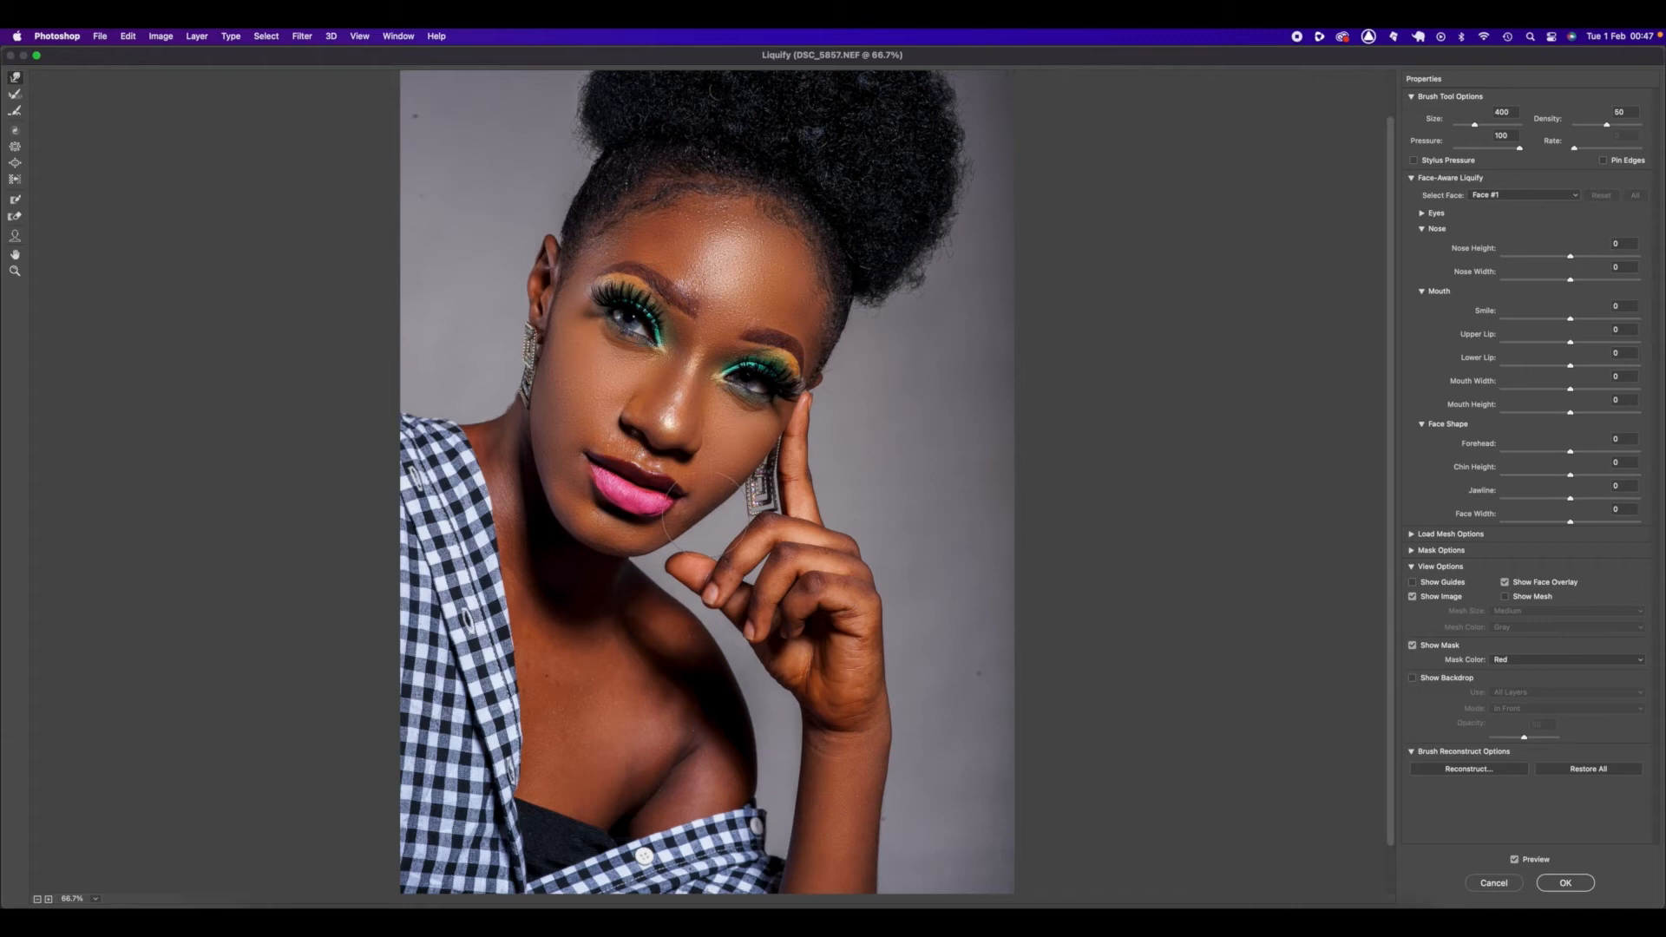
{"action": "left_click", "coordinate": [1494, 883]}
{"action": "left_click", "coordinate": [15, 235]}
{"action": "left_click_drag", "start_coordinate": [610, 350], "coordinate": [609, 353]}
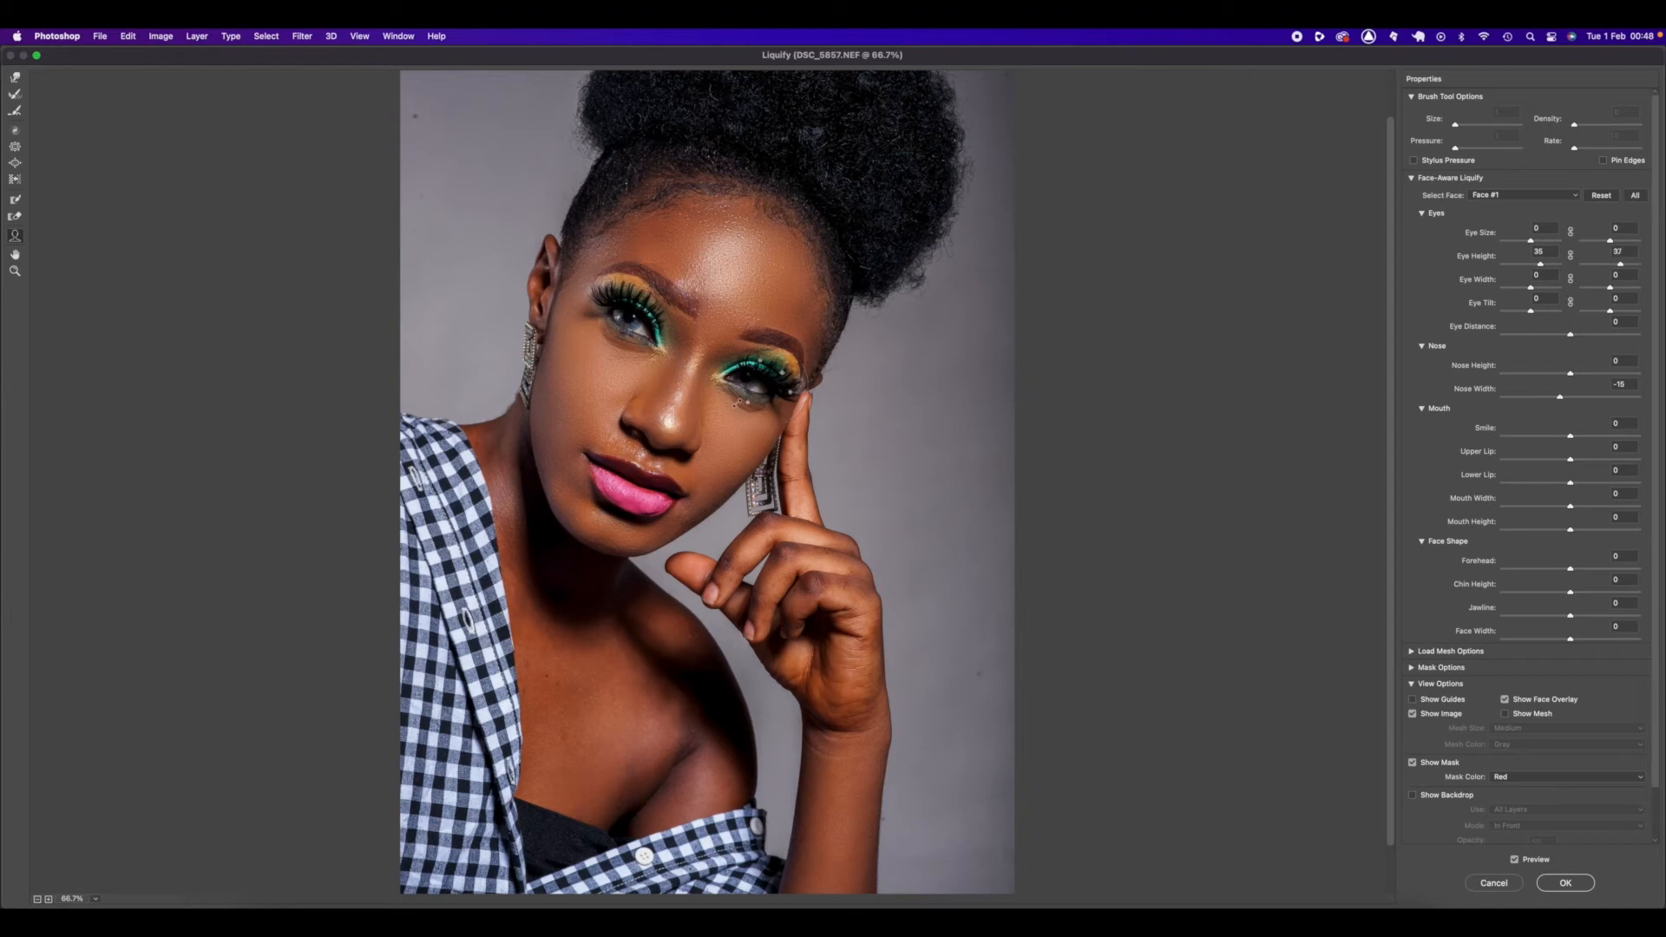
Compare the whole figure with the Liquify preview off and on, and apply the filter.
{"action": "left_click", "coordinate": [15, 78]}
{"action": "key", "text": "super+minus"}
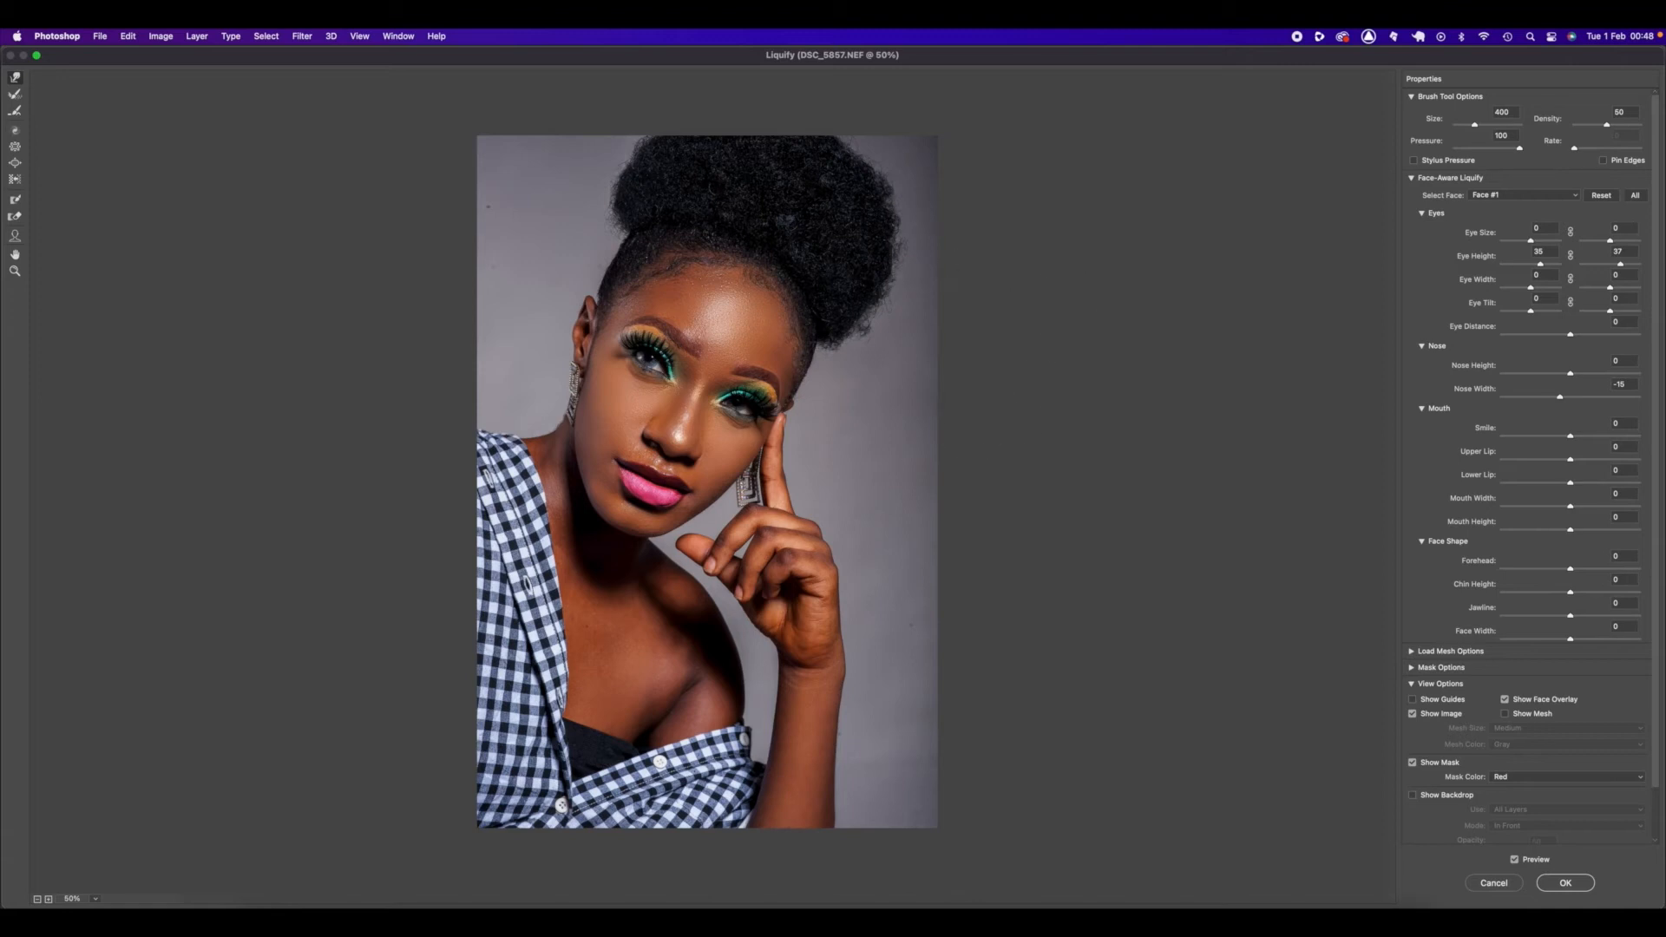
{"action": "left_click", "coordinate": [1515, 860]}
{"action": "left_click", "coordinate": [1514, 861]}
{"action": "left_click", "coordinate": [1516, 861]}
{"action": "left_click", "coordinate": [1515, 860]}
{"action": "left_click", "coordinate": [1565, 882]}
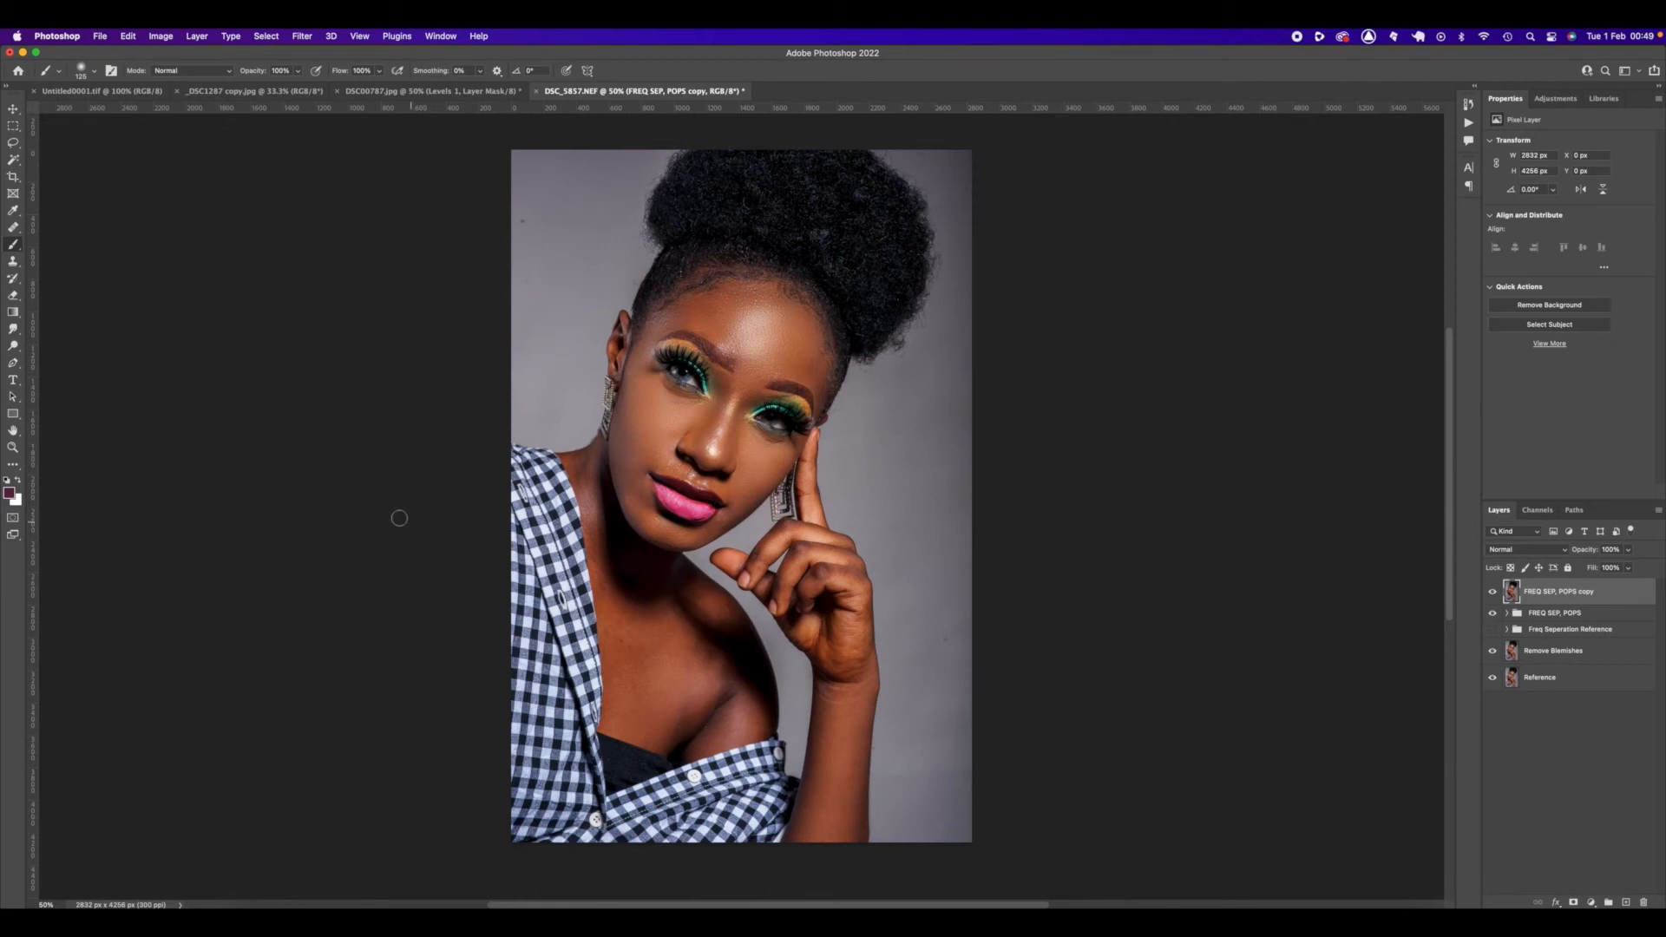
Add a darkening Curves adjustment above the merged copy with a point at input 100, output 52, and invert its mask.
{"action": "left_click", "coordinate": [12, 112]}
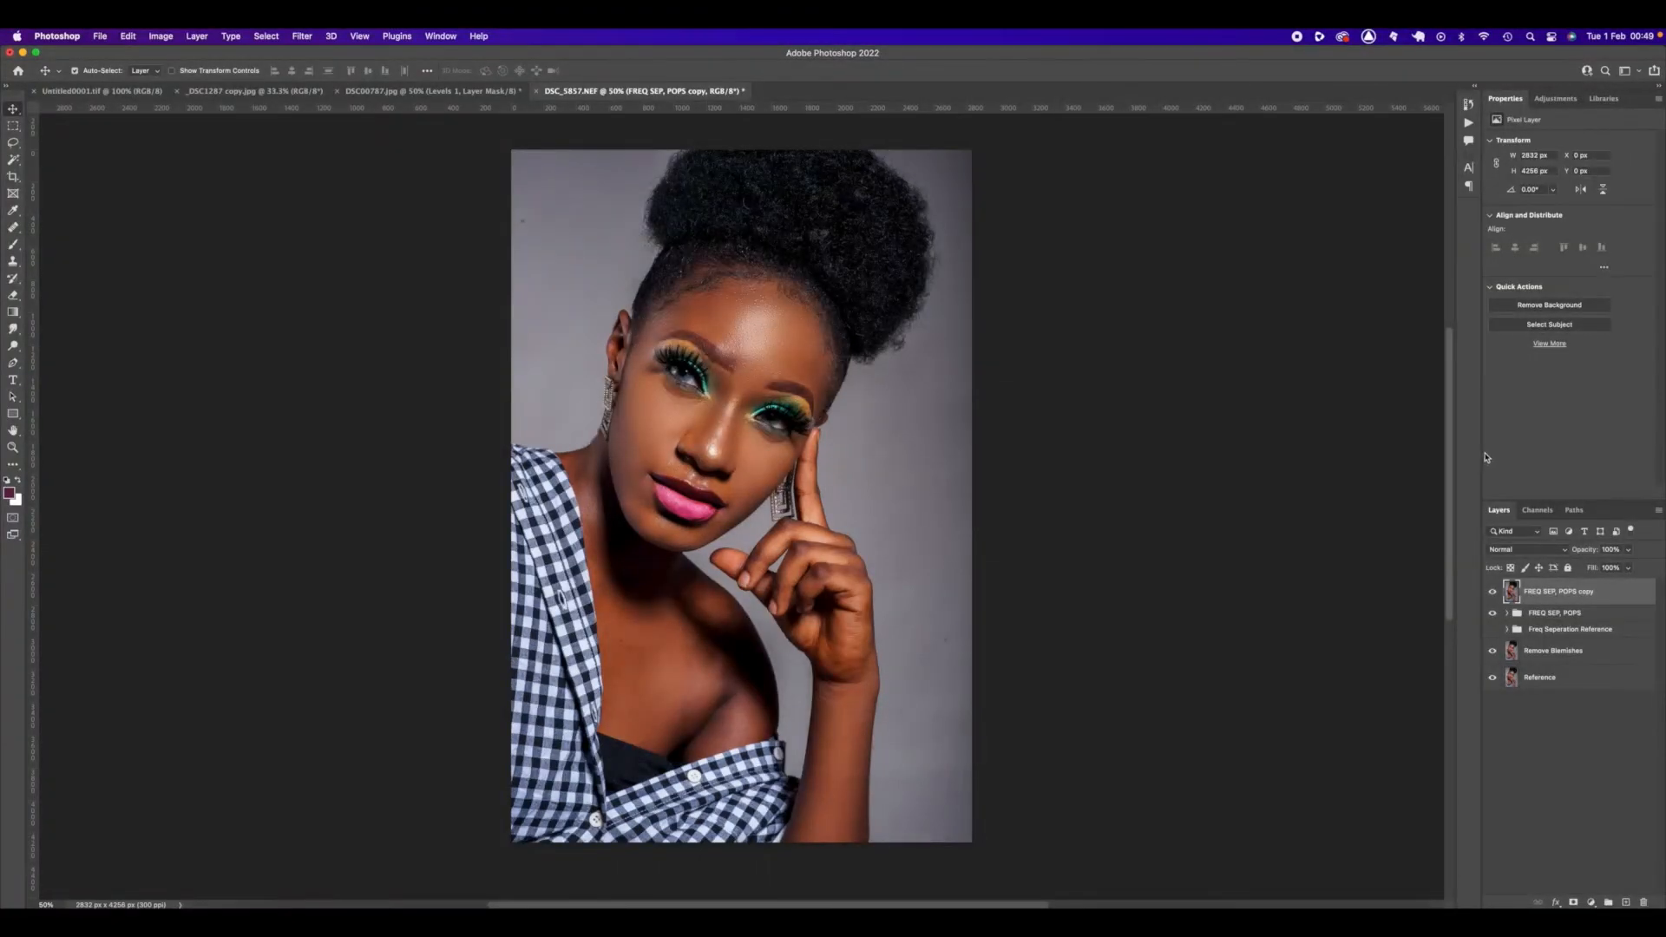
{"action": "left_click", "coordinate": [1556, 101]}
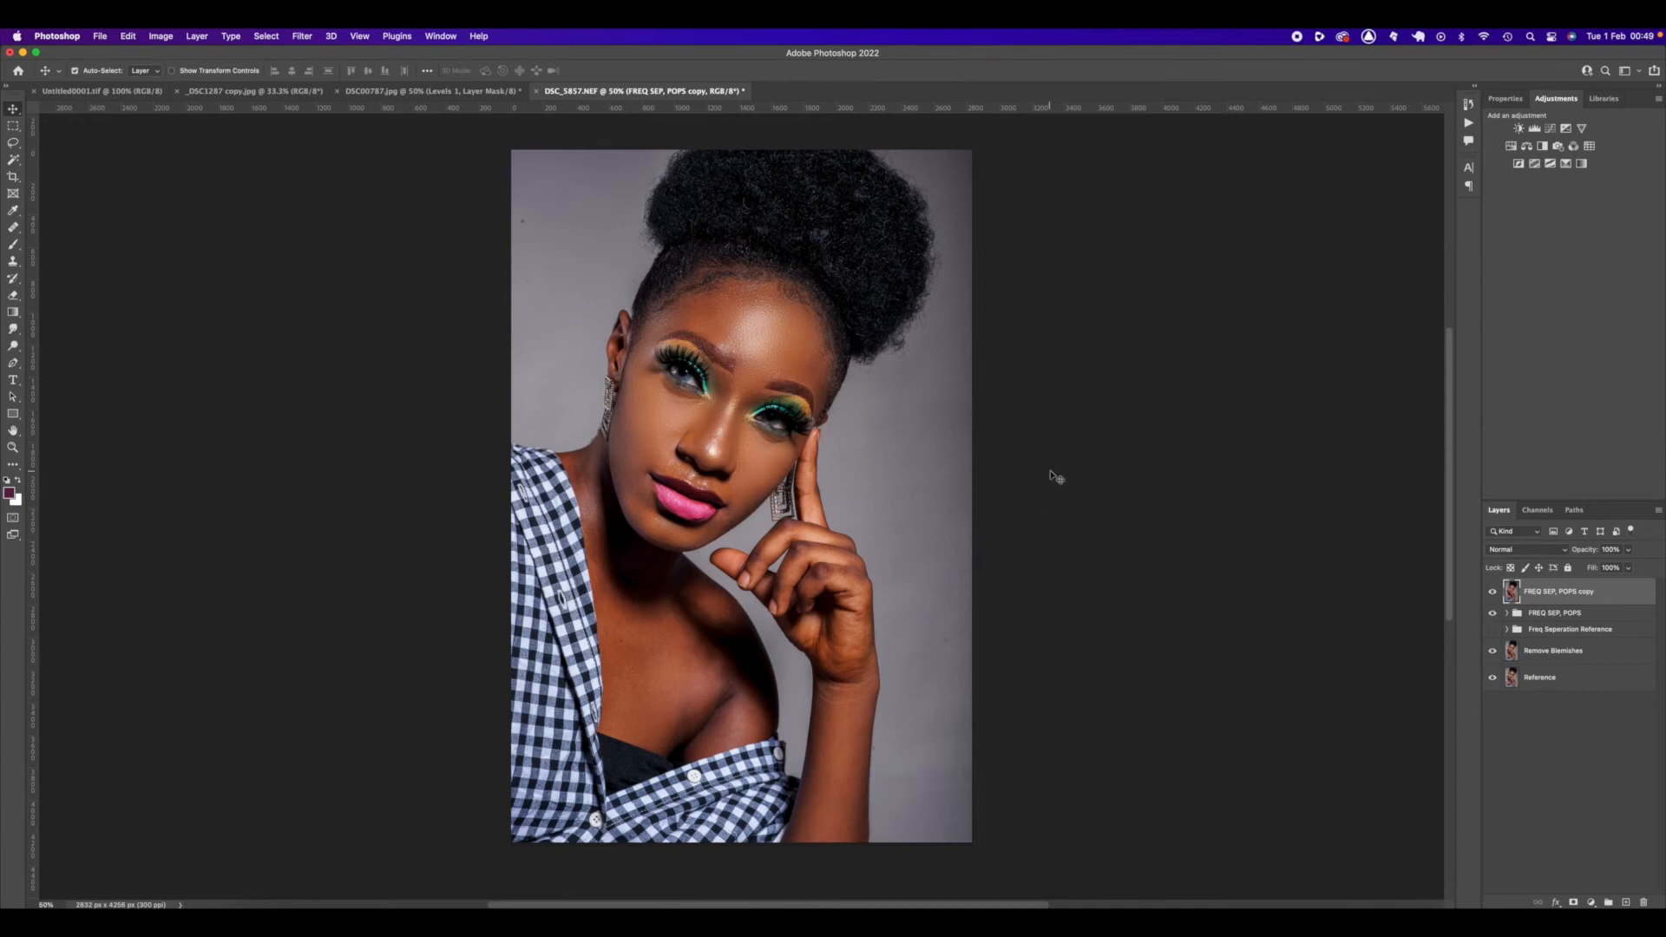
{"action": "left_click", "coordinate": [1552, 130]}
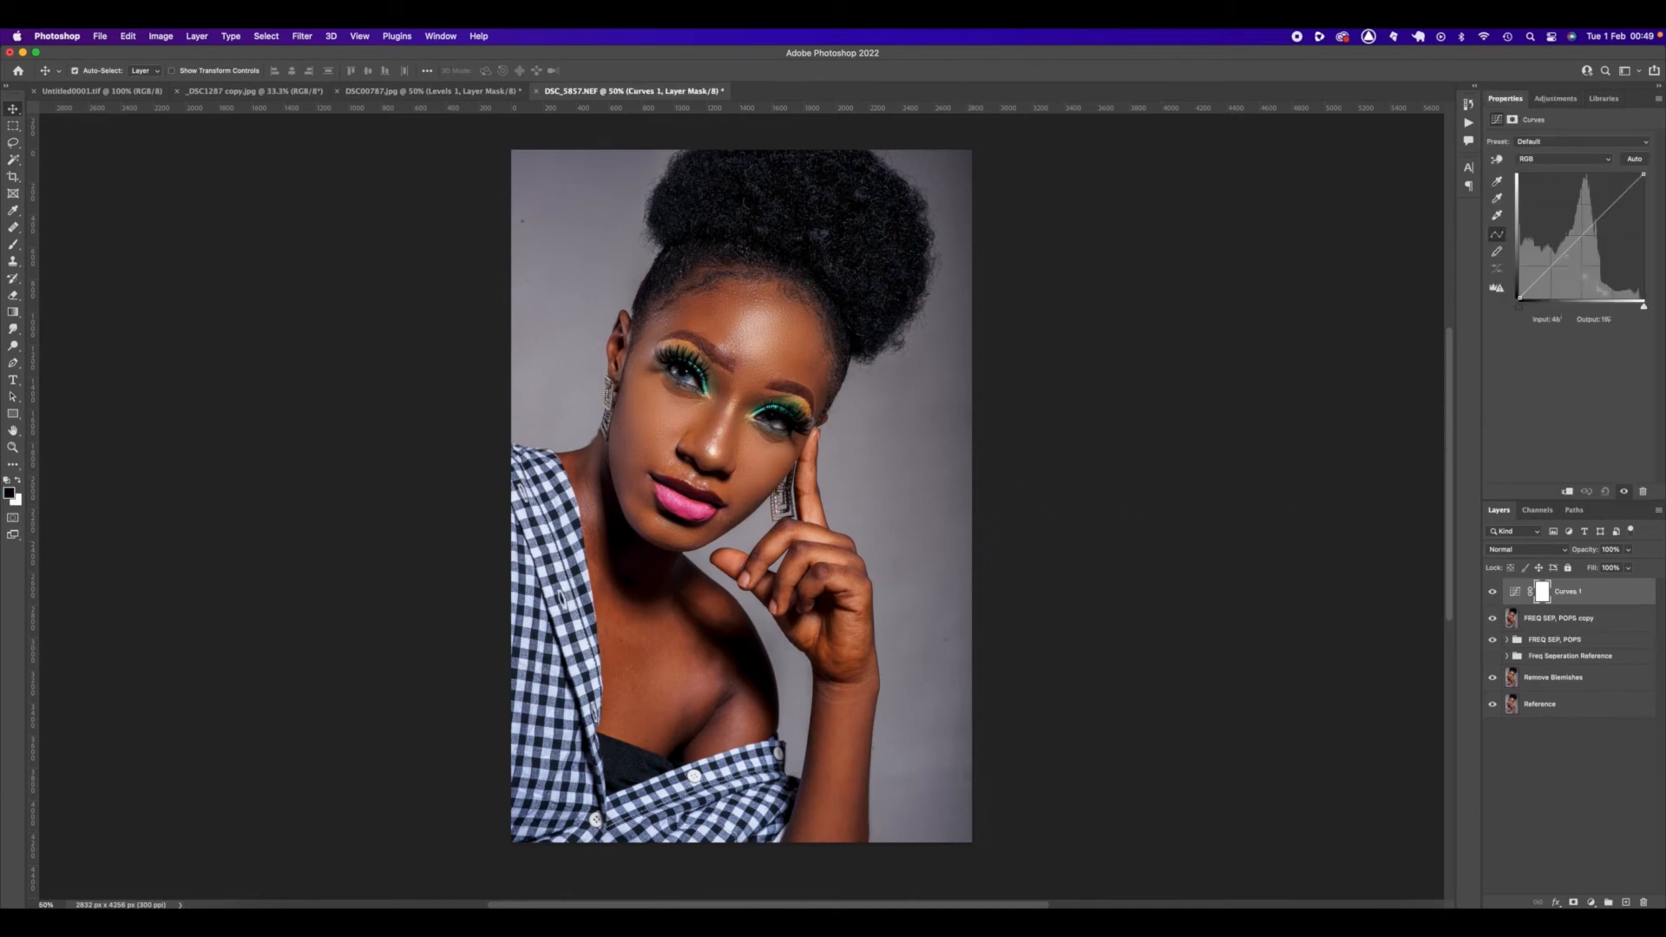
{"action": "left_click_drag", "start_coordinate": [1575, 244], "coordinate": [1568, 272]}
{"action": "key", "text": "super+i"}
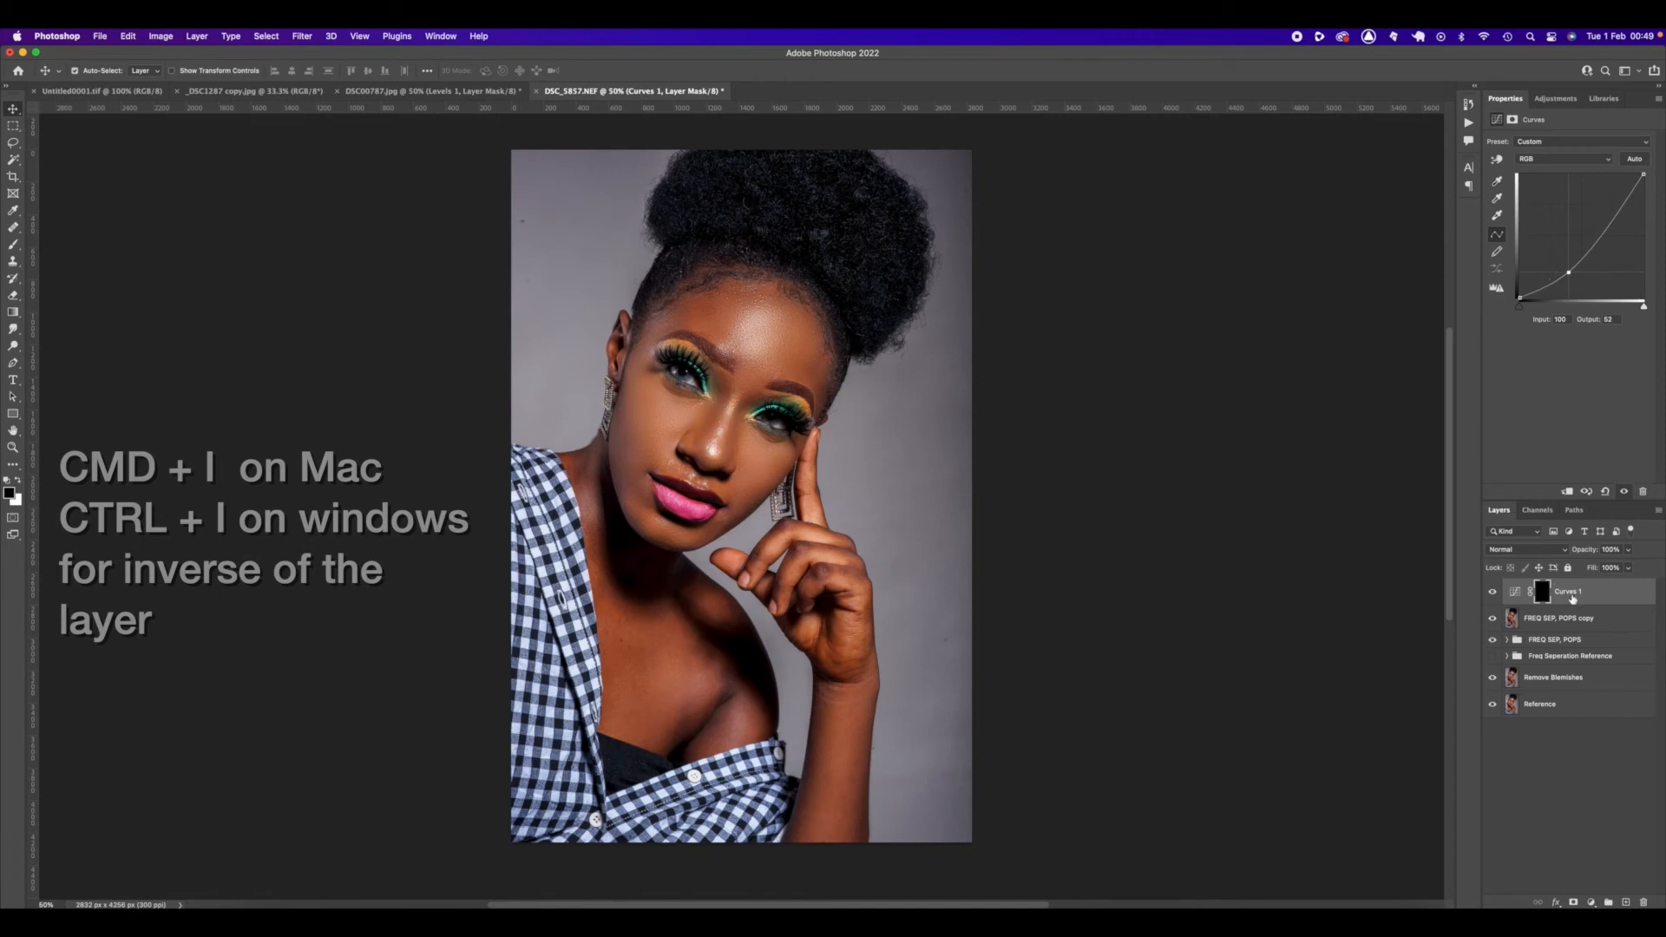
Rename the darkening Curves layer as Burn.
{"action": "double_click", "coordinate": [1570, 594]}
{"action": "type", "text": "Burn"}
{"action": "key", "text": "Return"}
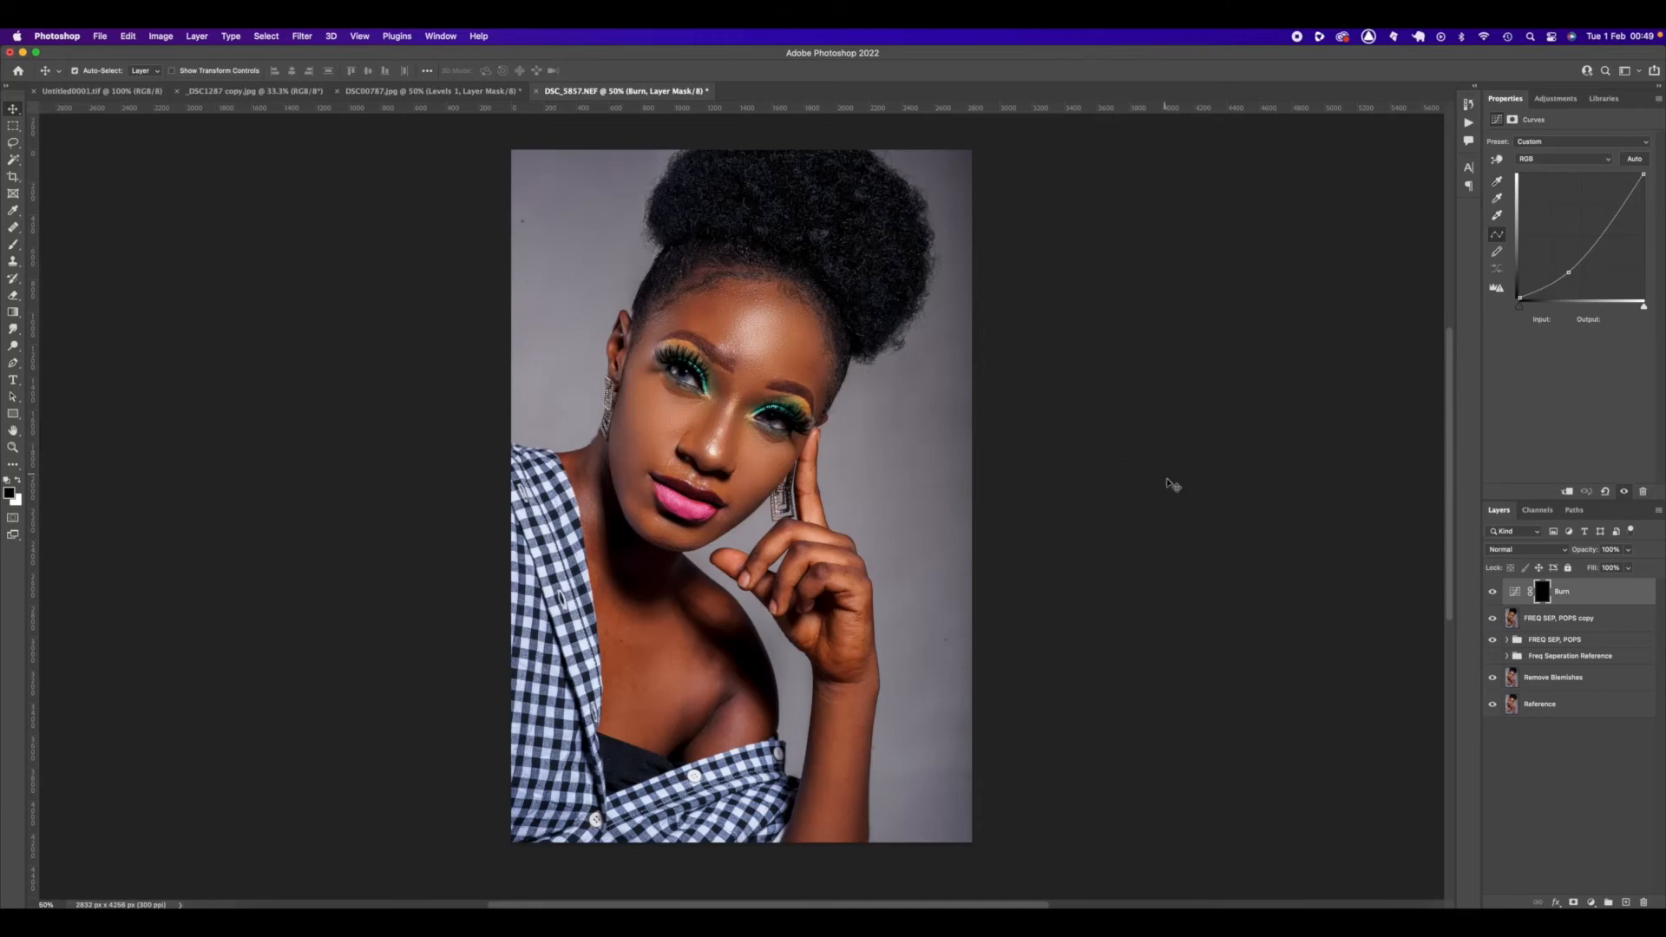
Add a second Curves adjustment above Burn and raise its midtones to an output of about 168.
{"action": "left_click", "coordinate": [1564, 106]}
{"action": "left_click", "coordinate": [1552, 135]}
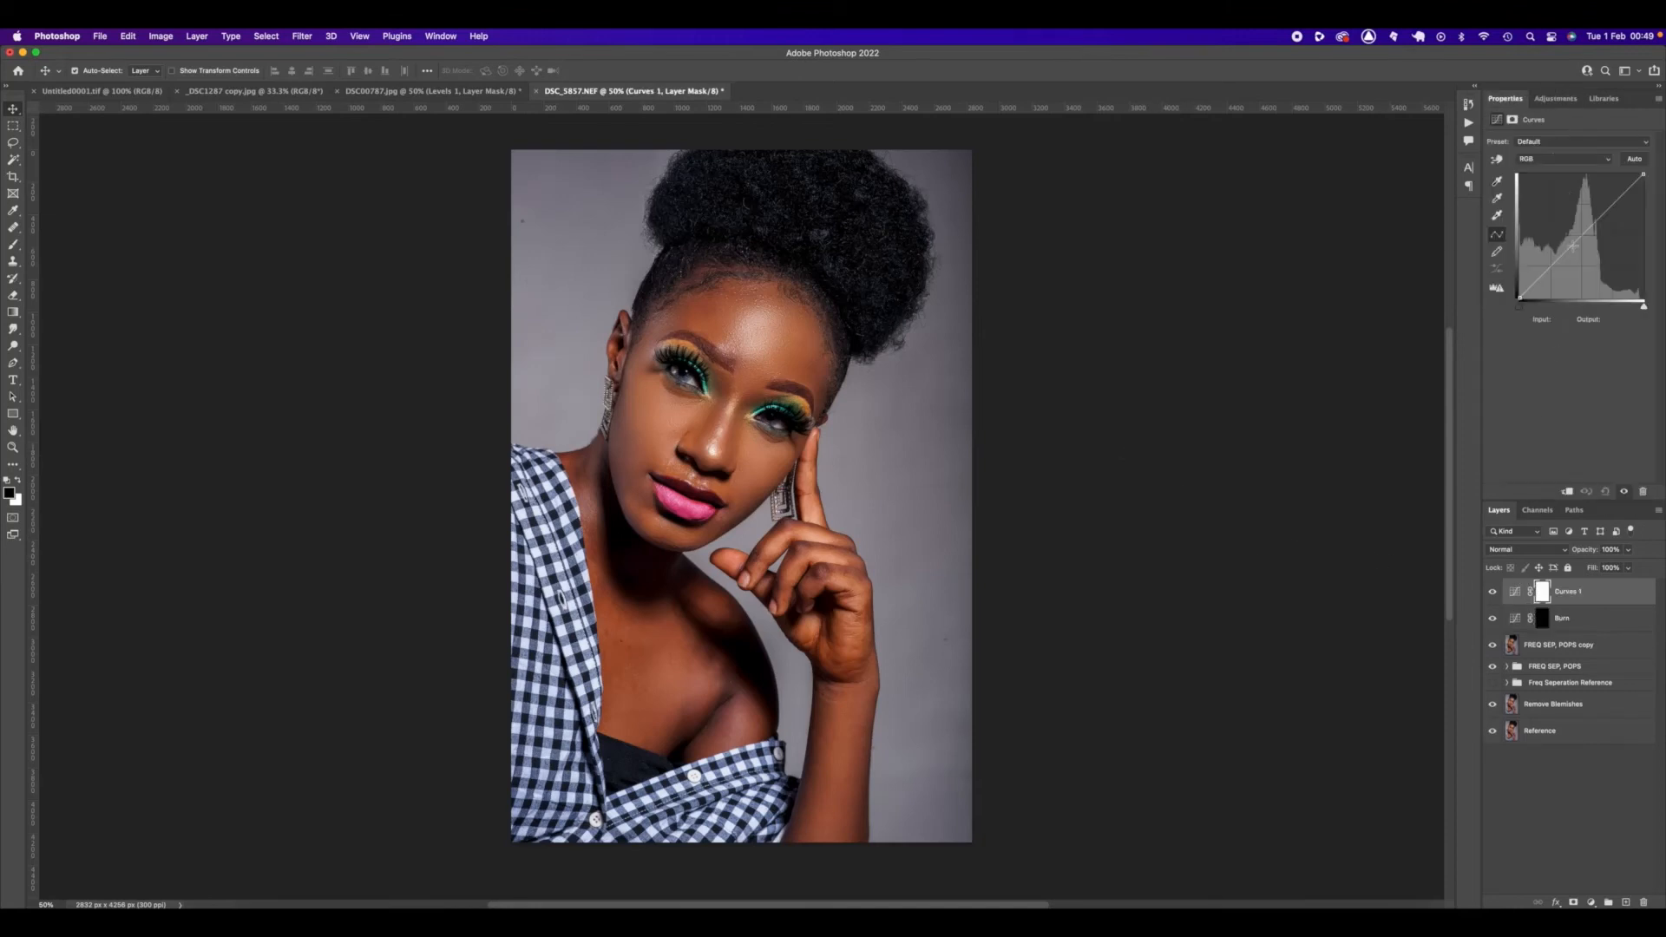
{"action": "left_click_drag", "start_coordinate": [1590, 246], "coordinate": [1574, 217]}
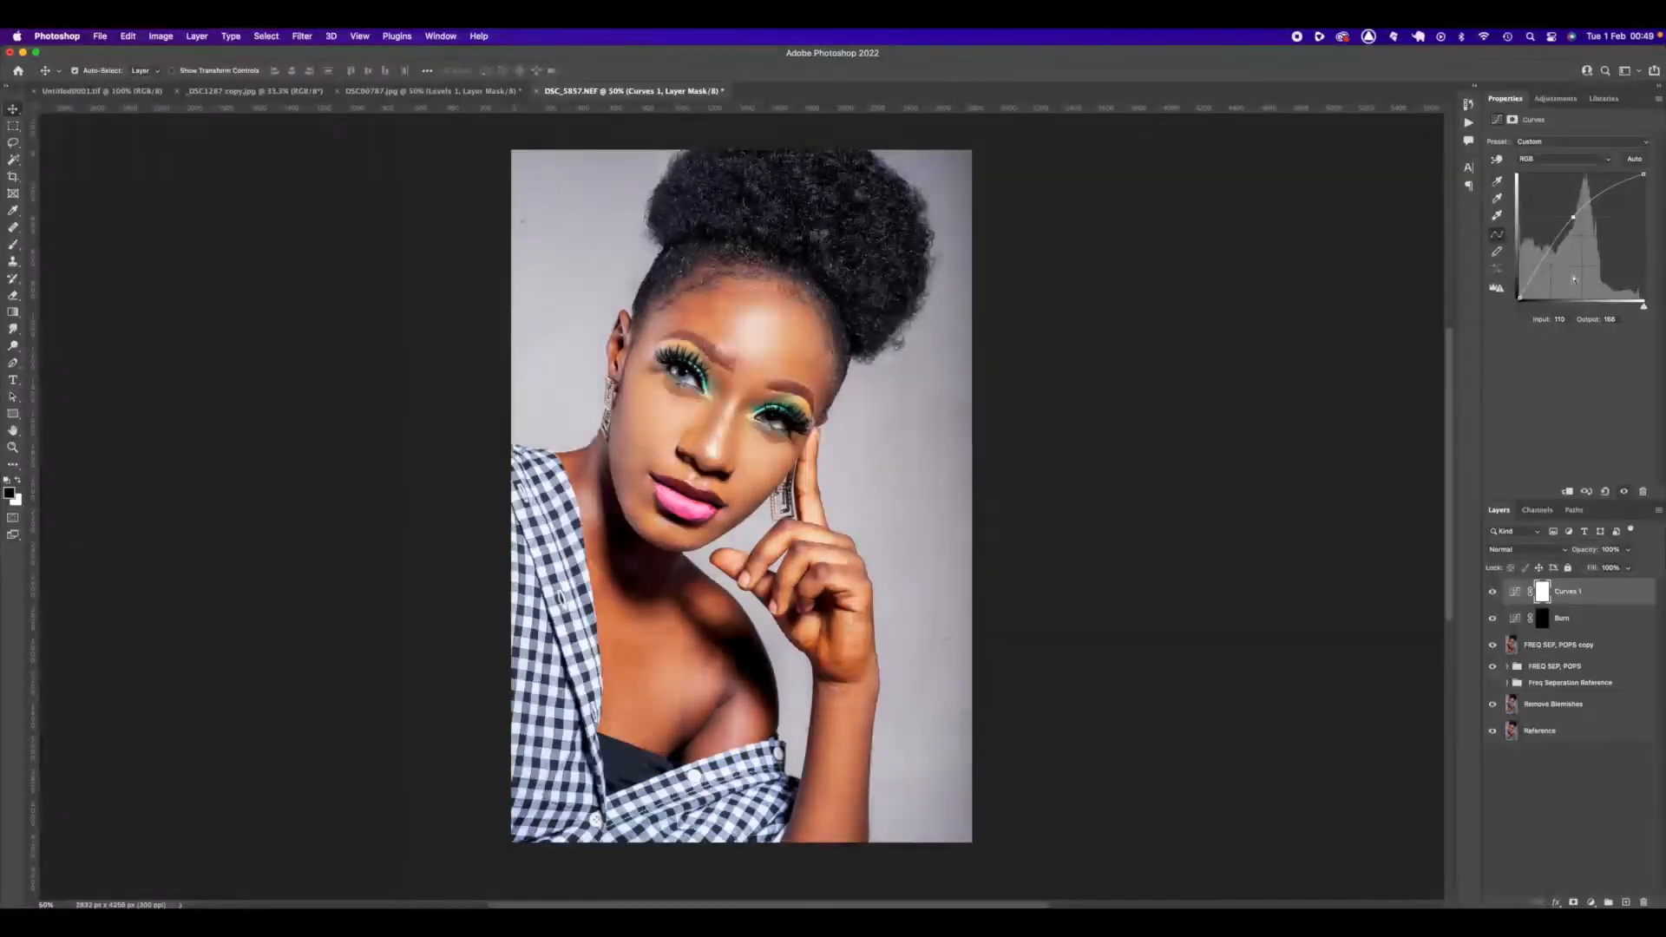
Rename the brightening Curves layer as Dudge and invert its mask to black.
{"action": "double_click", "coordinate": [1562, 591]}
{"action": "type", "text": "Dudge"}
{"action": "key", "text": "Return"}
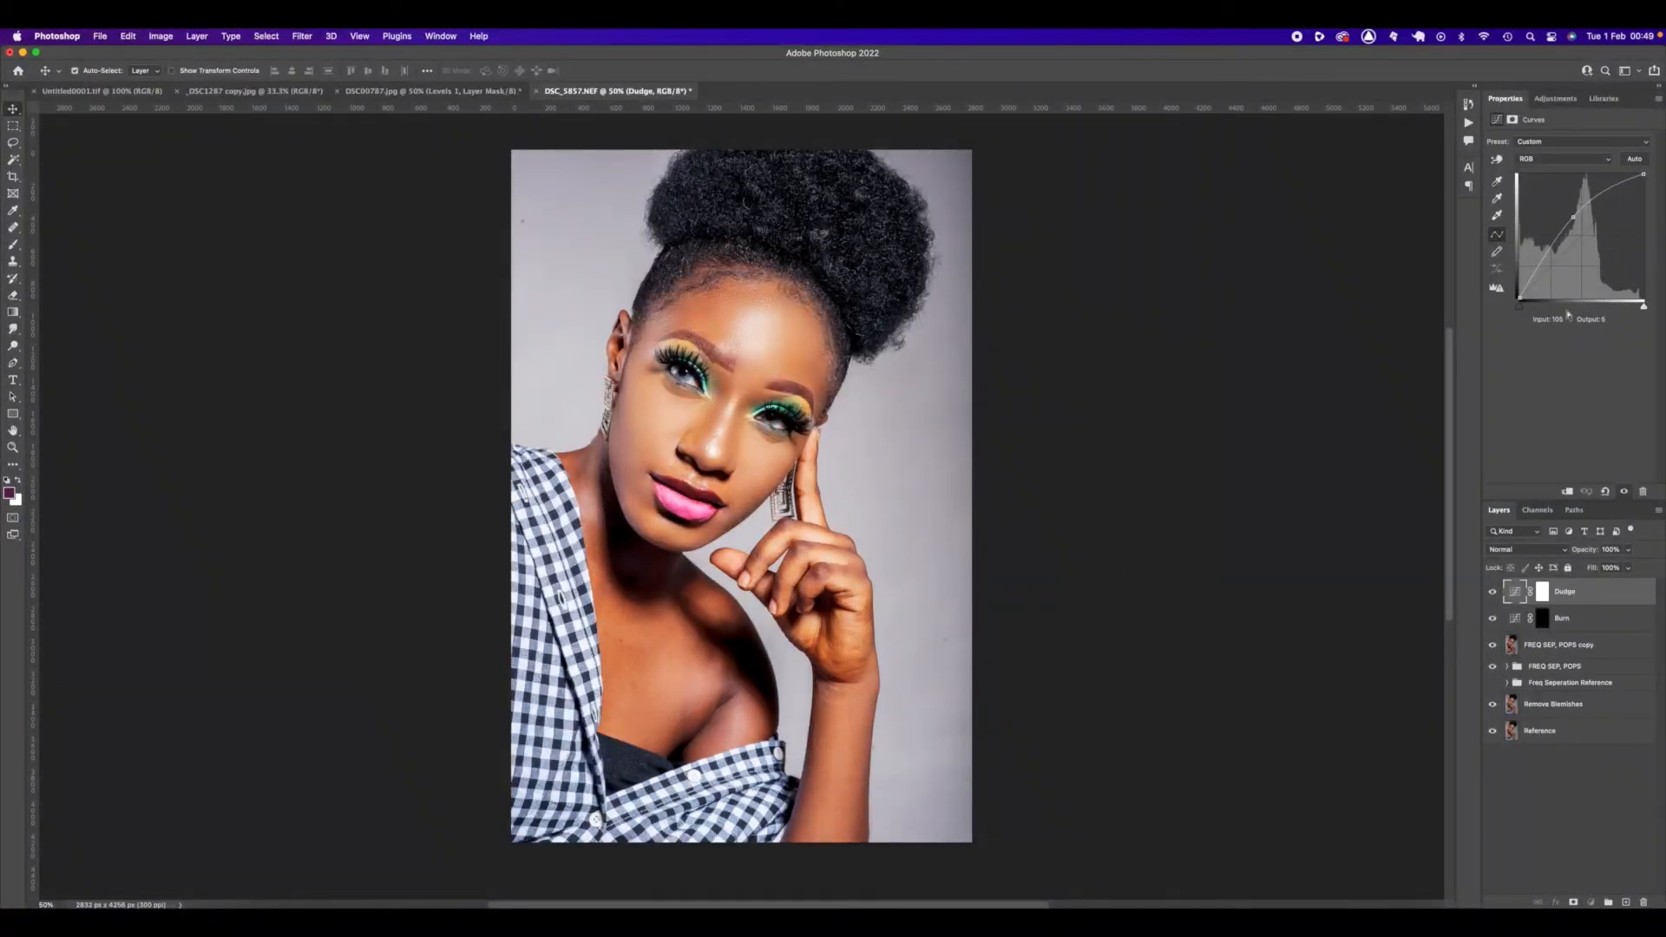
{"action": "left_click", "coordinate": [1543, 597]}
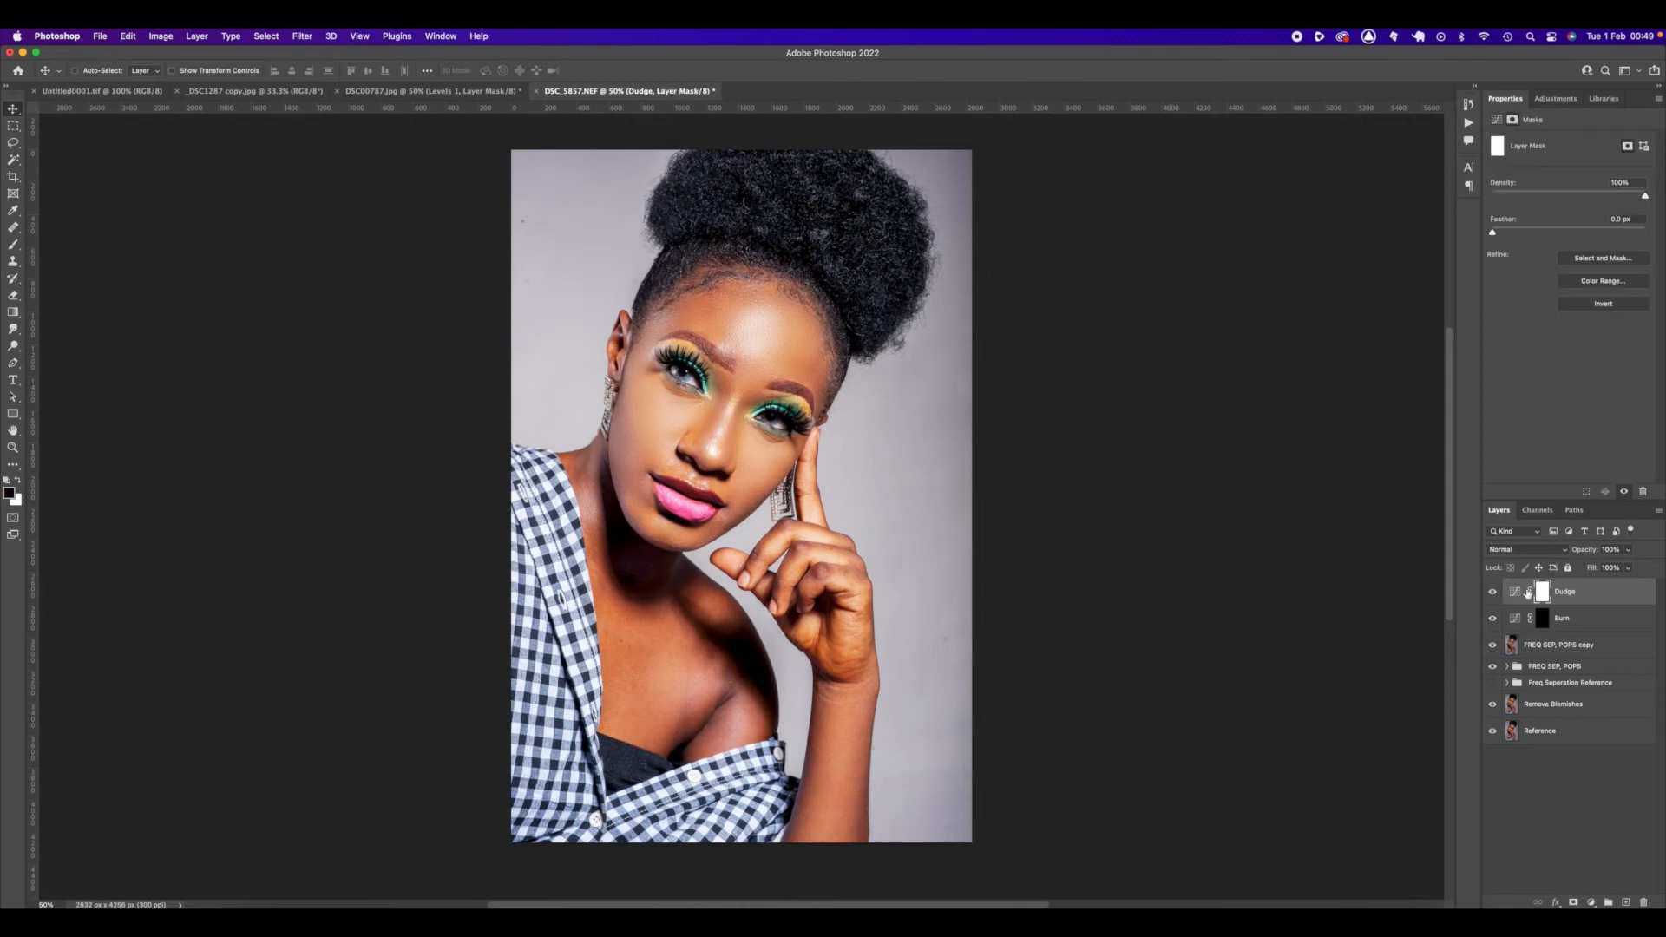
{"action": "key", "text": "super+i"}
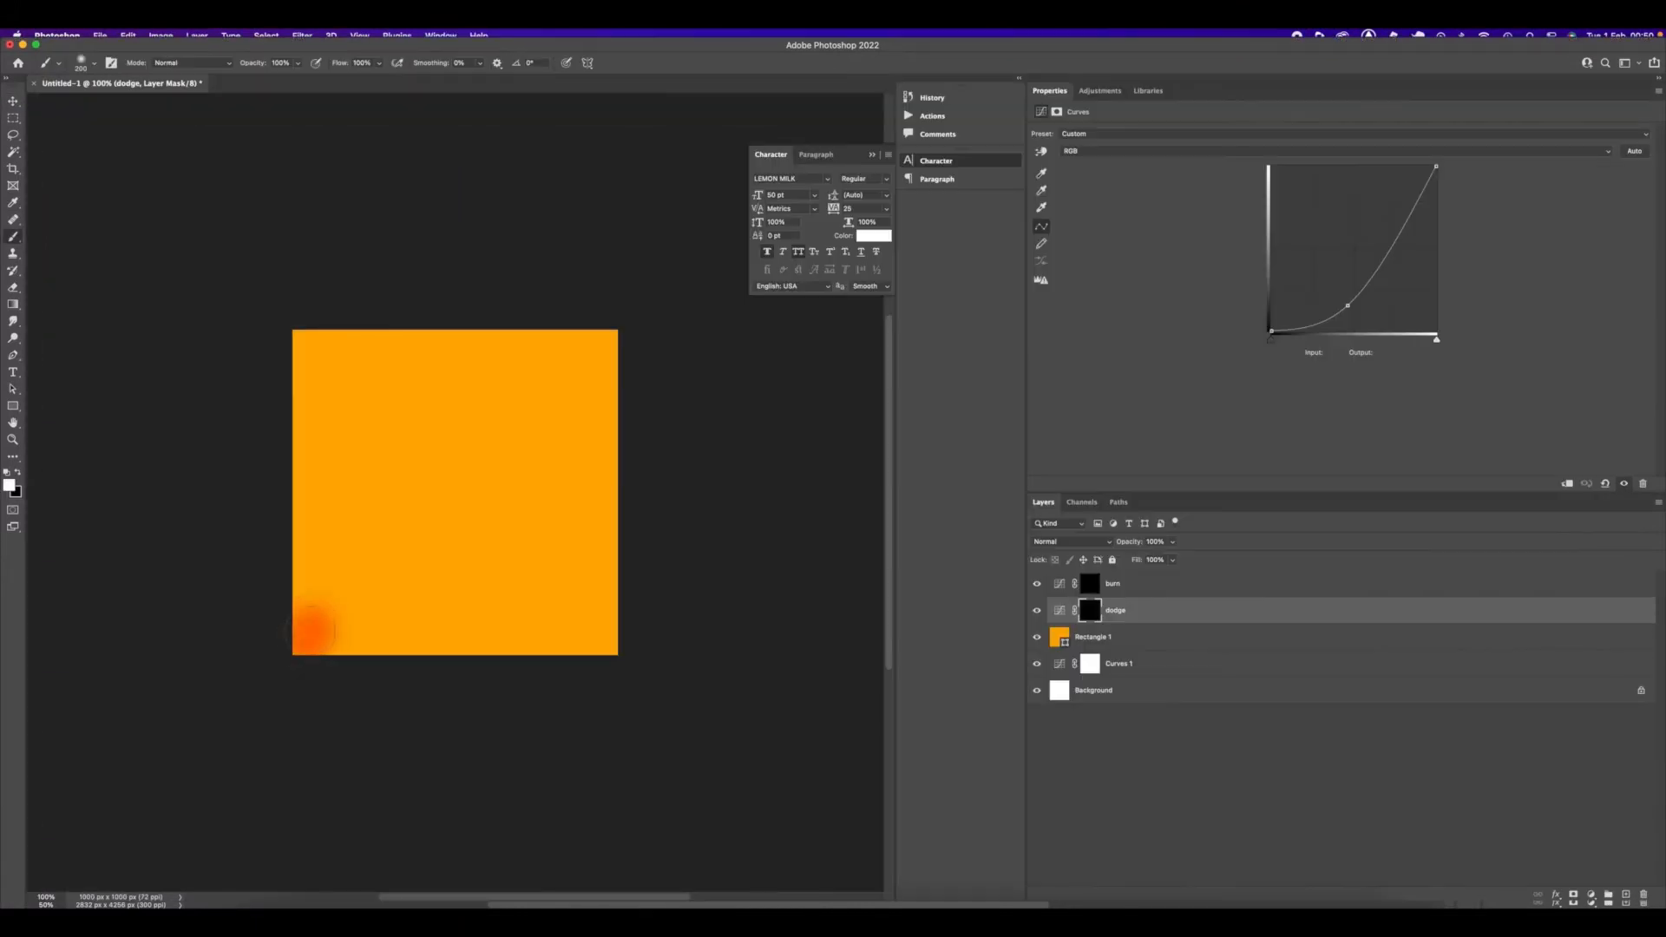
In the Untitled-1 document, paint white diagonally across the orange square on the dodge mask, and paint near its lower edge on the burn mask.
{"action": "mouse_move", "coordinate": [313, 633]}
{"action": "left_mouse_down"}
{"action": "mouse_move", "coordinate": [345, 557]}
{"action": "mouse_move", "coordinate": [312, 611]}
{"action": "mouse_move", "coordinate": [319, 575]}
{"action": "mouse_move", "coordinate": [312, 609]}
{"action": "mouse_move", "coordinate": [416, 501]}
{"action": "mouse_move", "coordinate": [631, 348]}
{"action": "mouse_move", "coordinate": [492, 447]}
{"action": "left_mouse_up"}
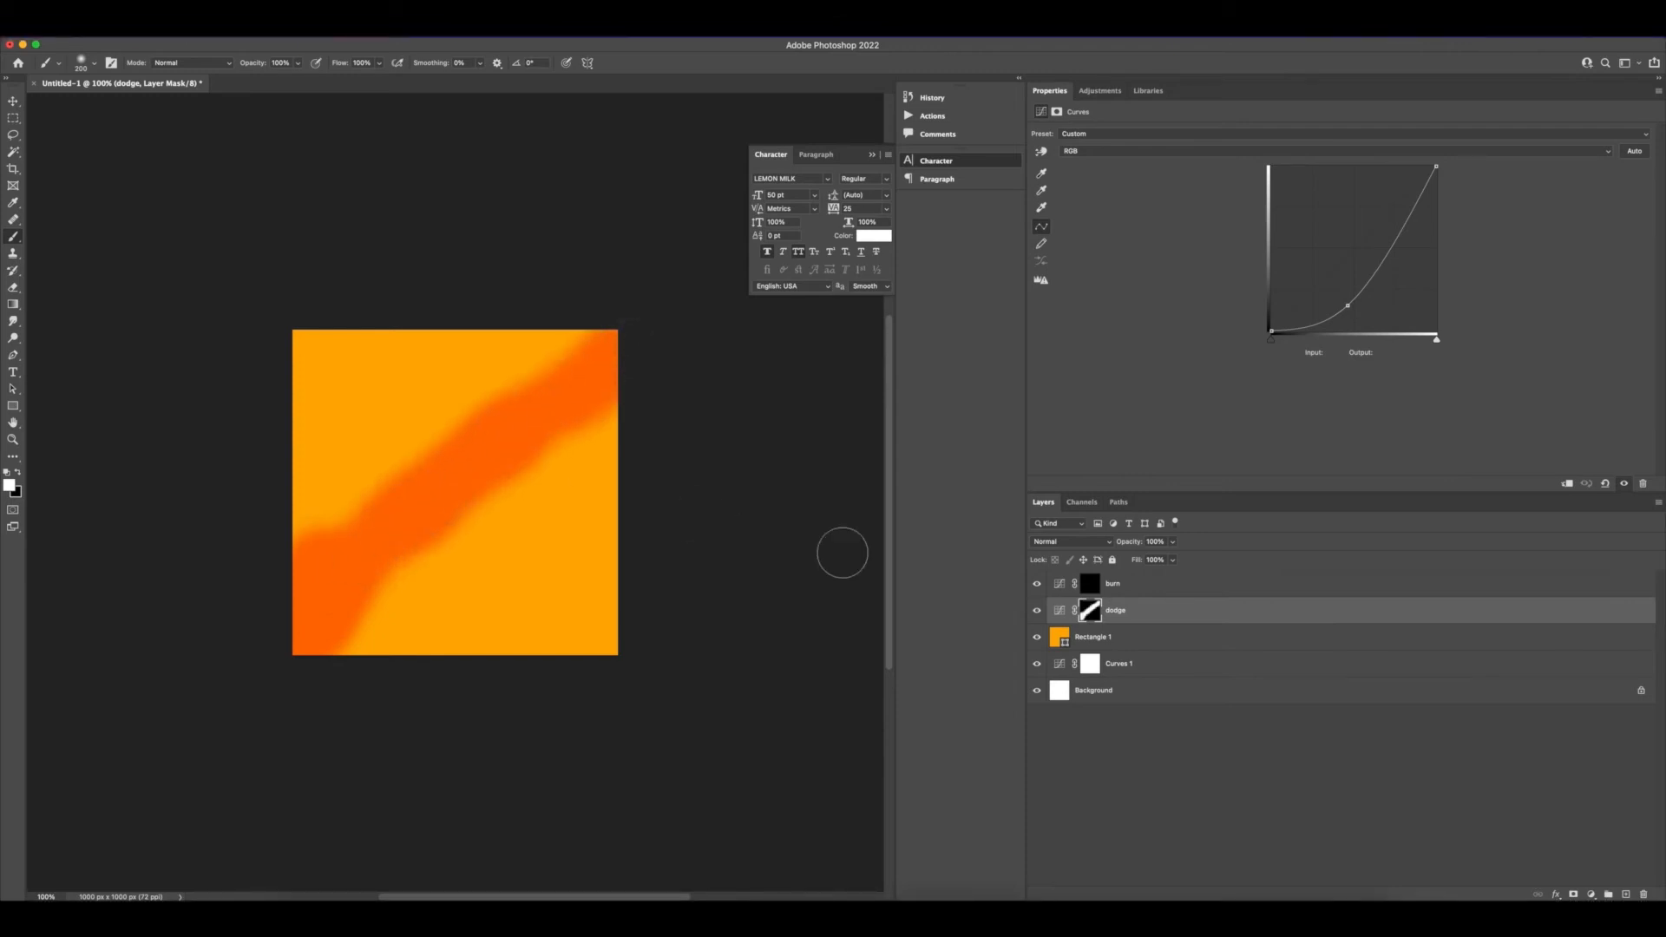
{"action": "left_click", "coordinate": [1089, 584]}
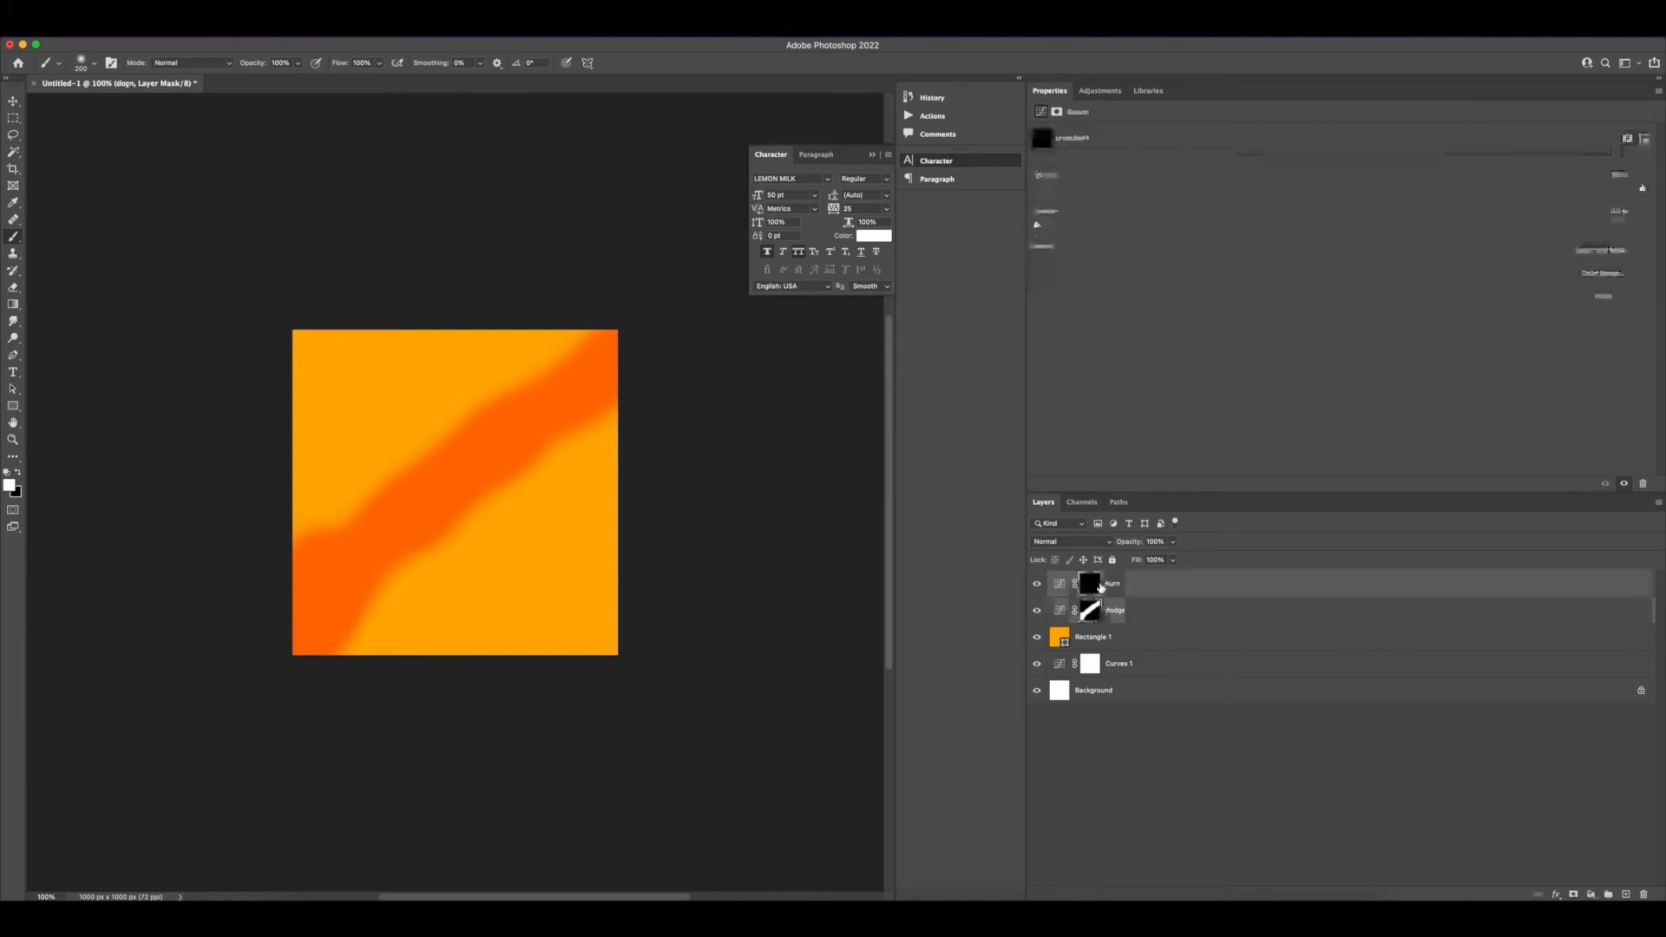
{"action": "mouse_move", "coordinate": [554, 633]}
{"action": "left_mouse_down"}
{"action": "mouse_move", "coordinate": [577, 608]}
{"action": "mouse_move", "coordinate": [598, 618]}
{"action": "mouse_move", "coordinate": [603, 569]}
{"action": "mouse_move", "coordinate": [556, 625]}
{"action": "mouse_move", "coordinate": [520, 607]}
{"action": "mouse_move", "coordinate": [573, 565]}
{"action": "mouse_move", "coordinate": [597, 594]}
{"action": "mouse_move", "coordinate": [603, 530]}
{"action": "mouse_move", "coordinate": [521, 614]}
{"action": "mouse_move", "coordinate": [521, 632]}
{"action": "mouse_move", "coordinate": [550, 633]}
{"action": "mouse_move", "coordinate": [625, 589]}
{"action": "mouse_move", "coordinate": [591, 636]}
{"action": "left_mouse_up"}
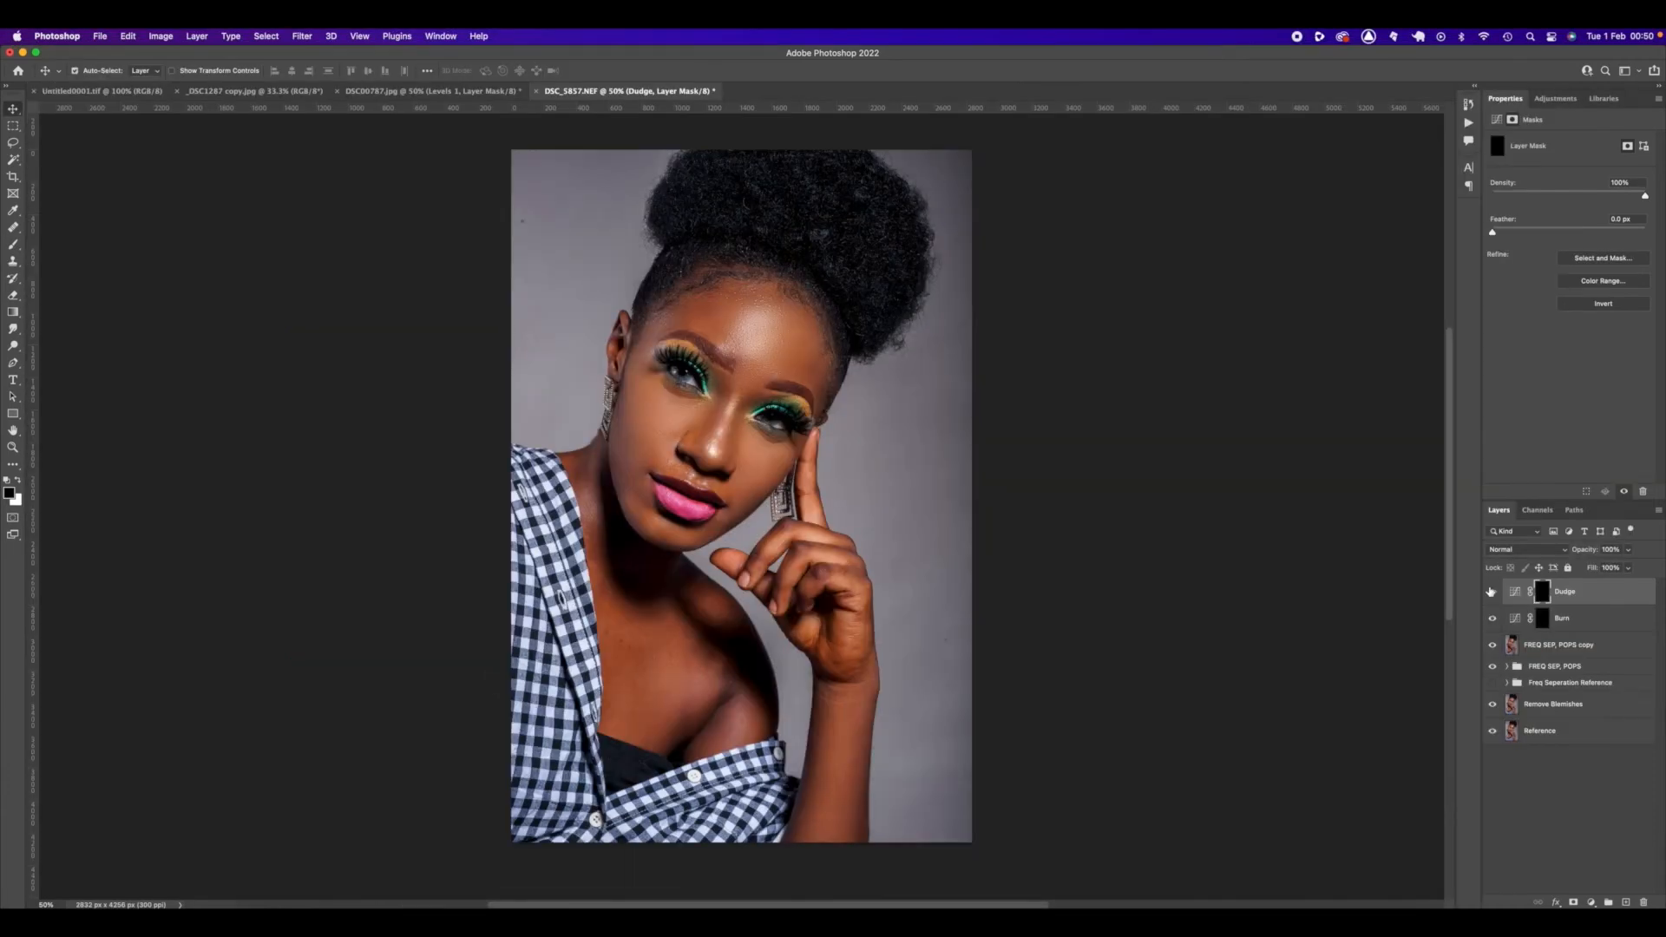
Add a Black & White adjustment directly above the FREQ SEP, POPS copy layer and set its Reds to -200.
{"action": "left_click", "coordinate": [1549, 649]}
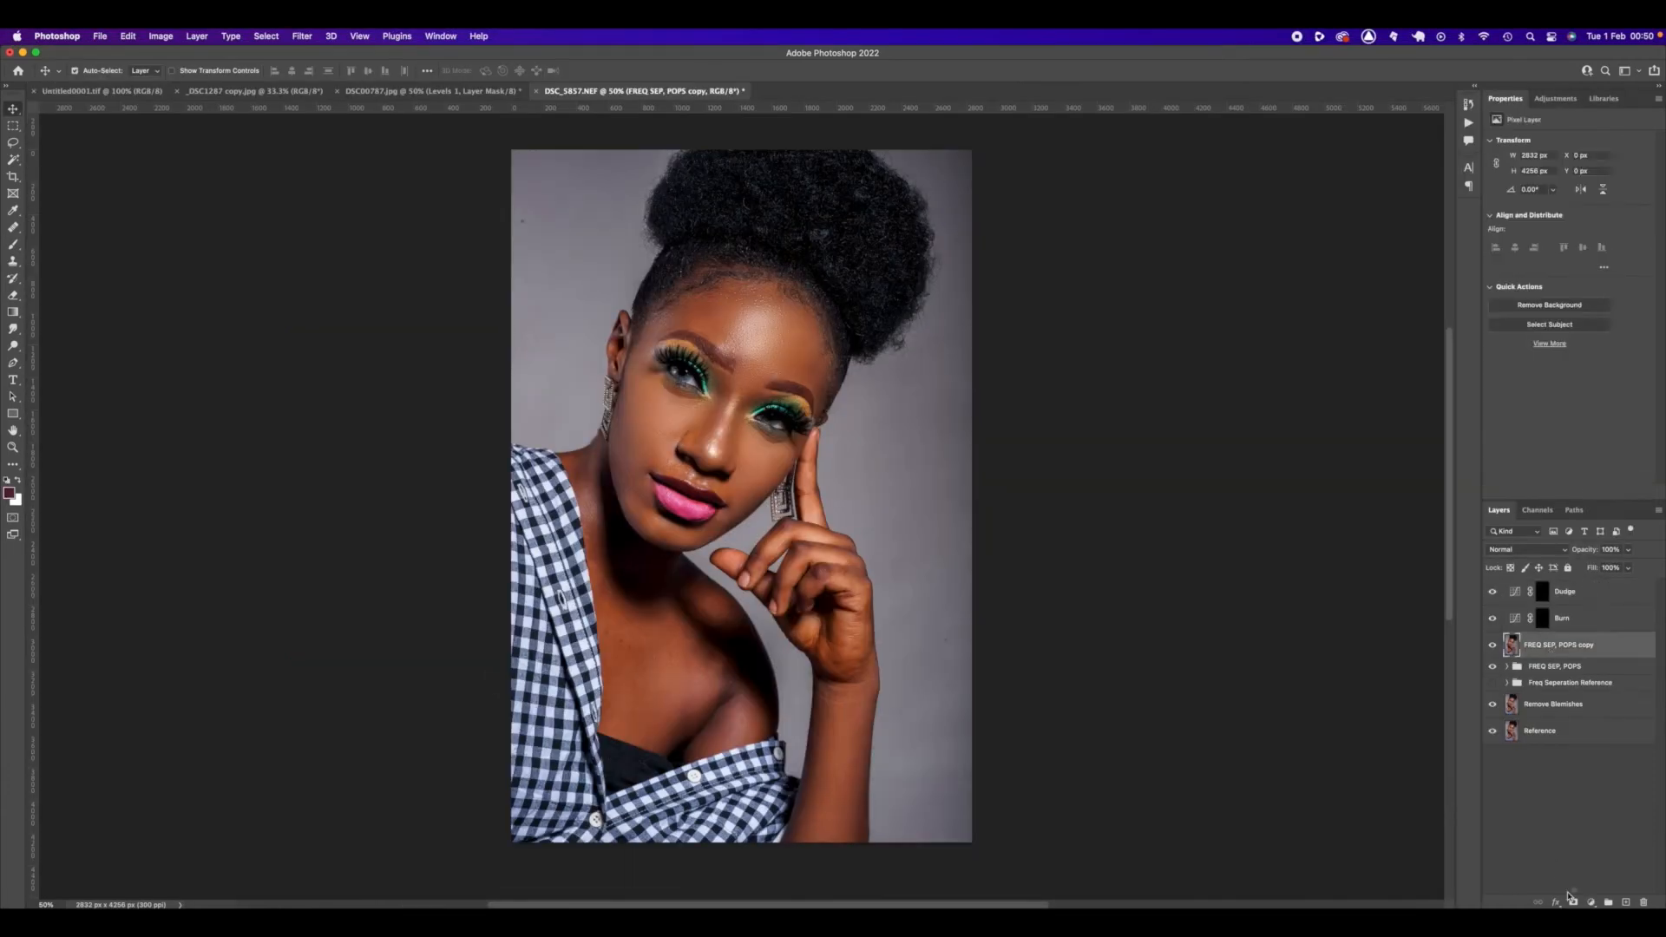
{"action": "left_click", "coordinate": [1593, 903]}
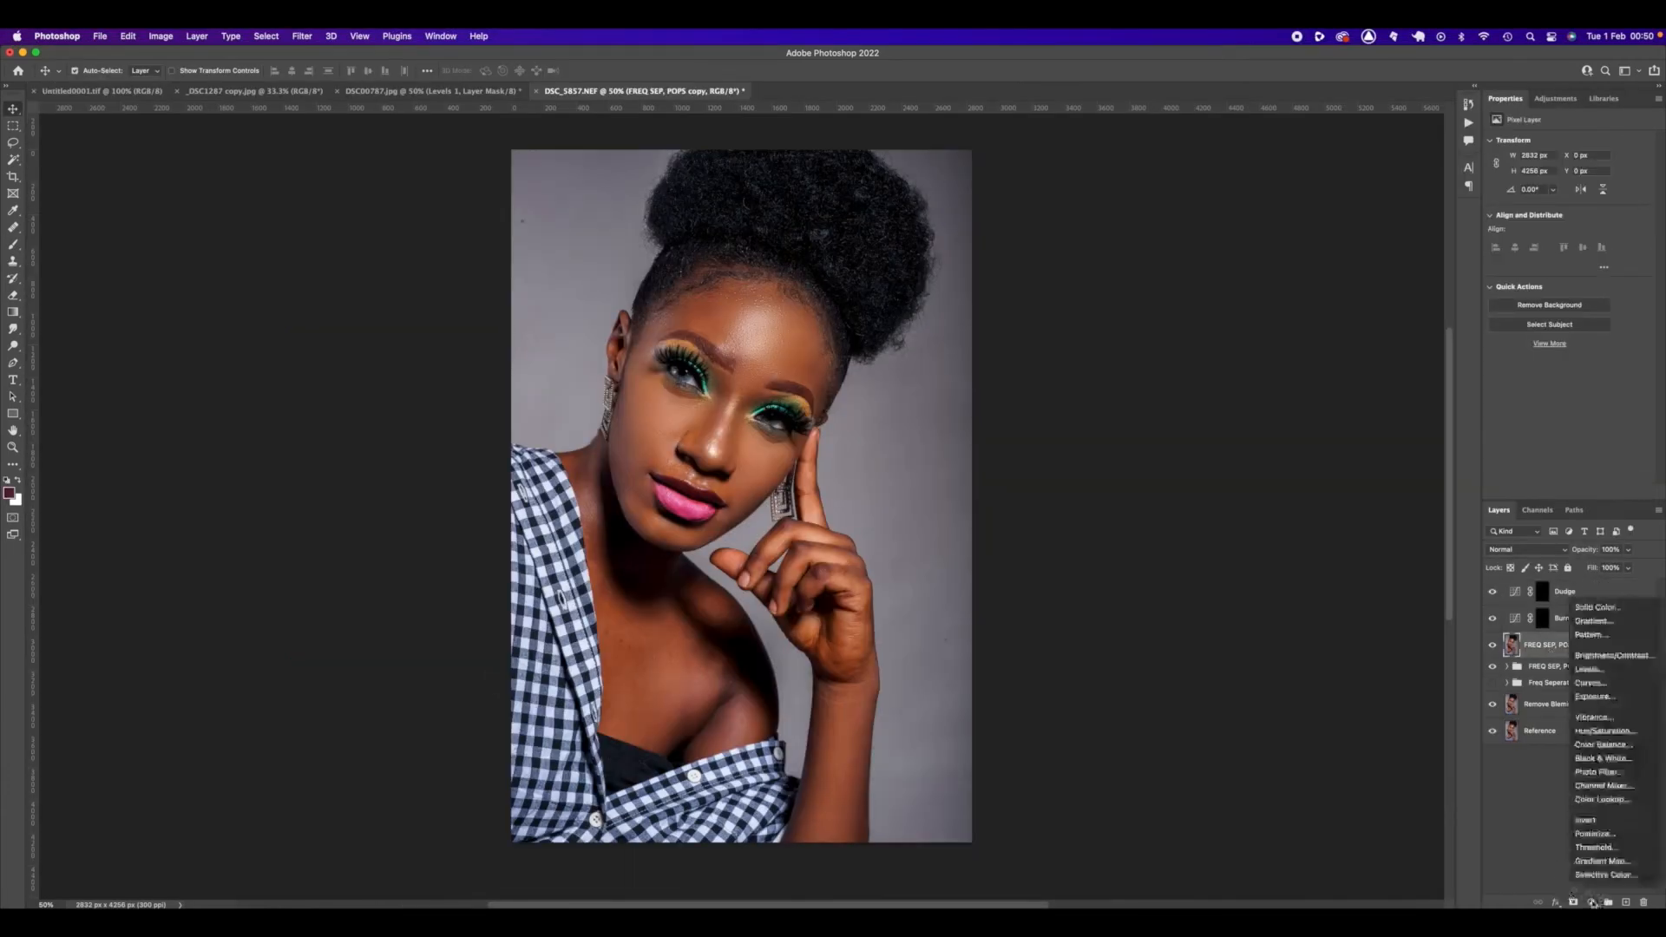
{"action": "left_click", "coordinate": [1617, 760]}
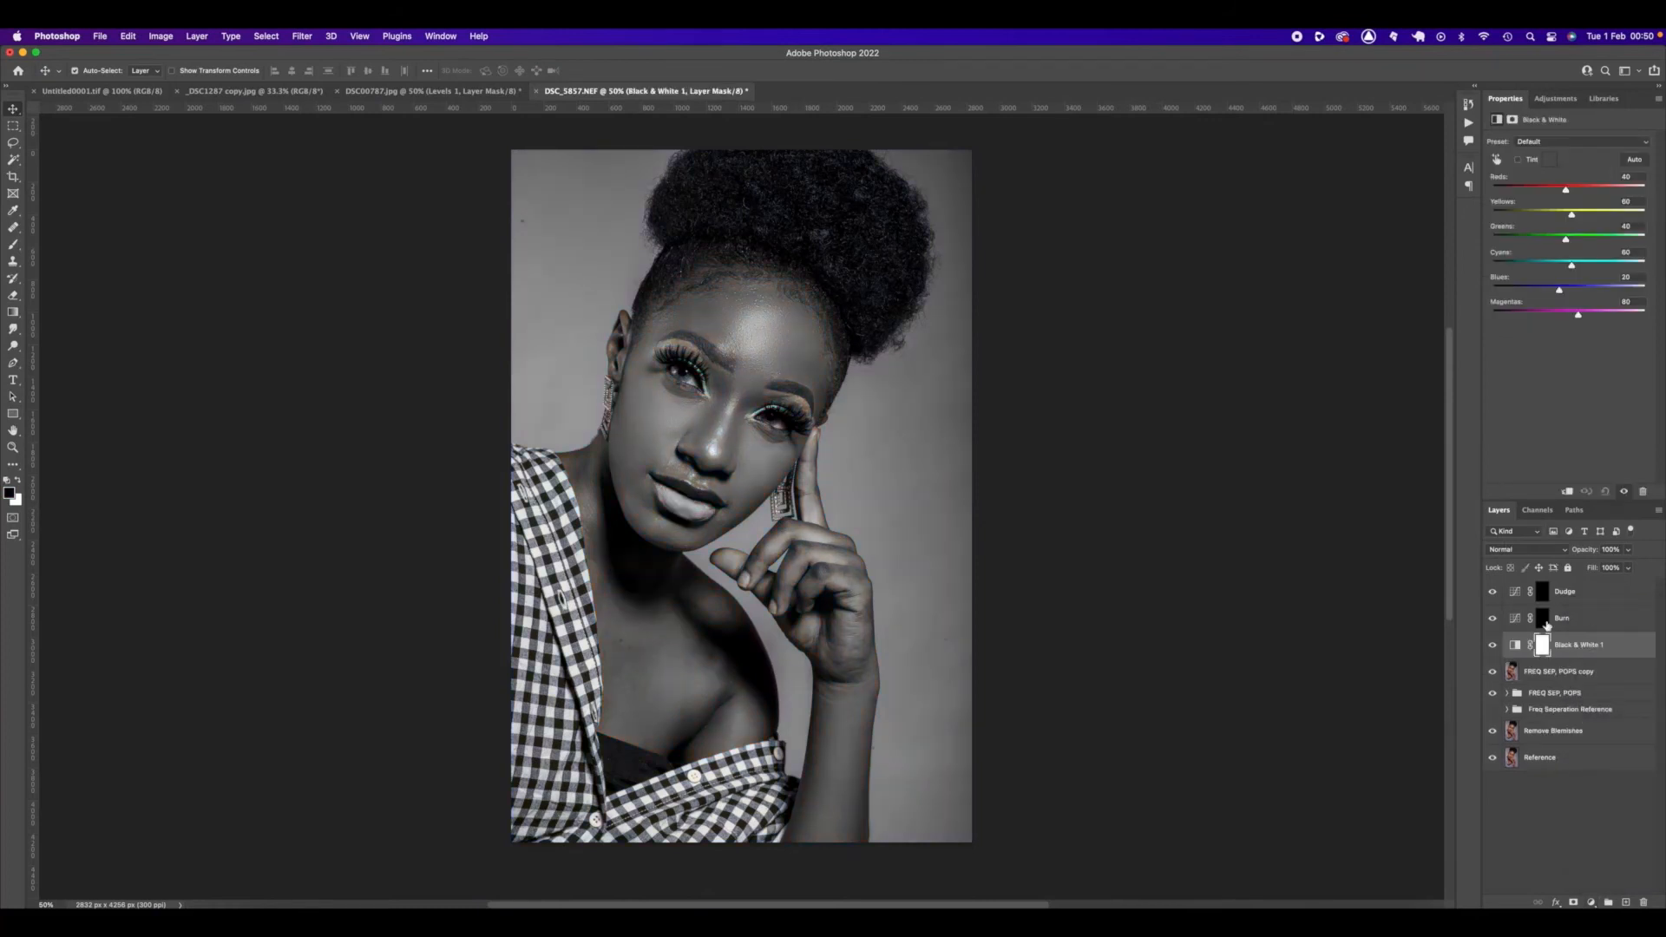
{"action": "left_click_drag", "start_coordinate": [1566, 195], "coordinate": [1488, 194]}
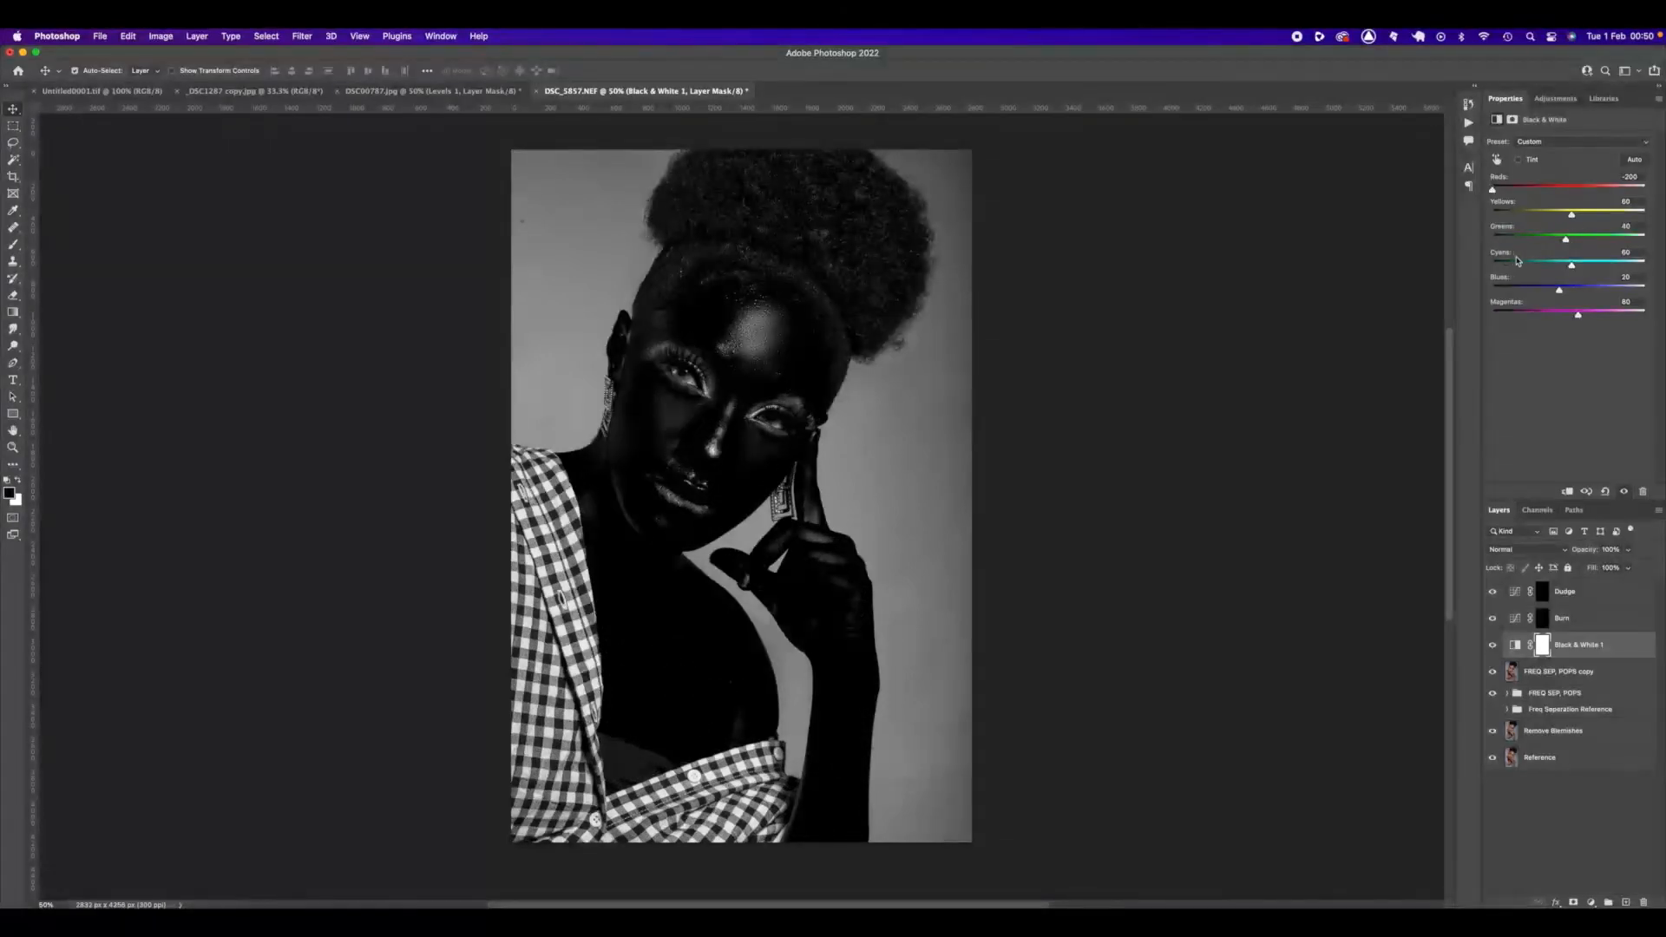
Rename the Black & White adjustment layer as REF FOR SHAPING.
{"action": "double_click", "coordinate": [1576, 644]}
{"action": "type", "text": "B"}
{"action": "key", "text": "Return"}
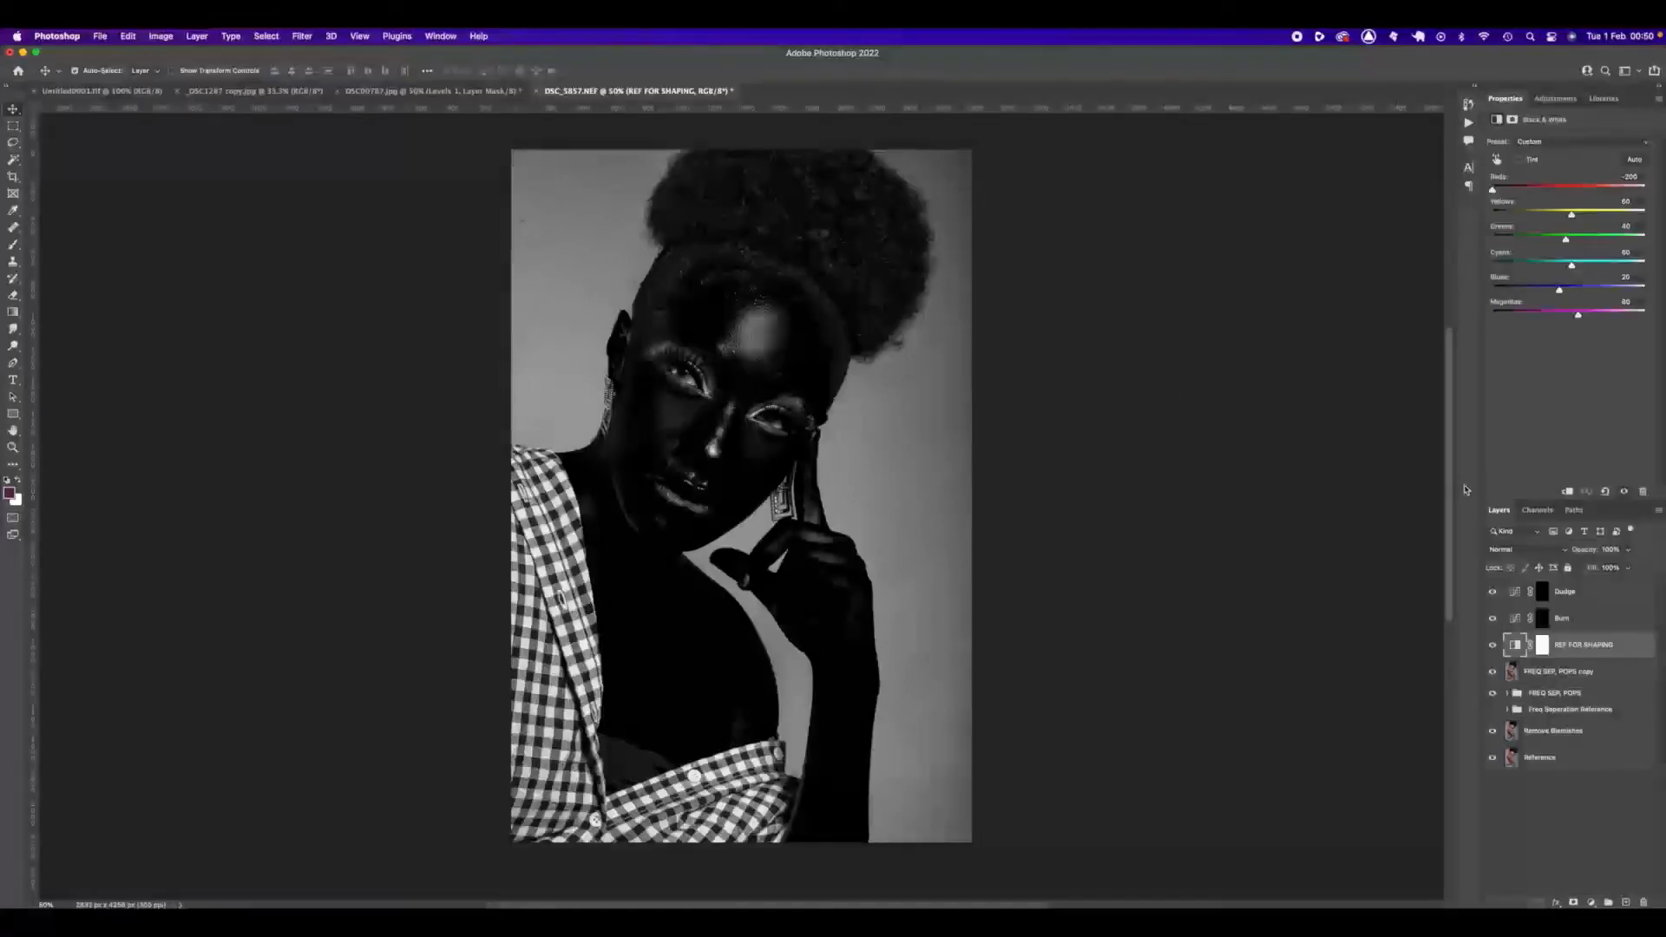
Target the Burn layer's mask with the Brush tool and set the brush to 20% opacity and 15% flow.
{"action": "left_click", "coordinate": [1543, 618]}
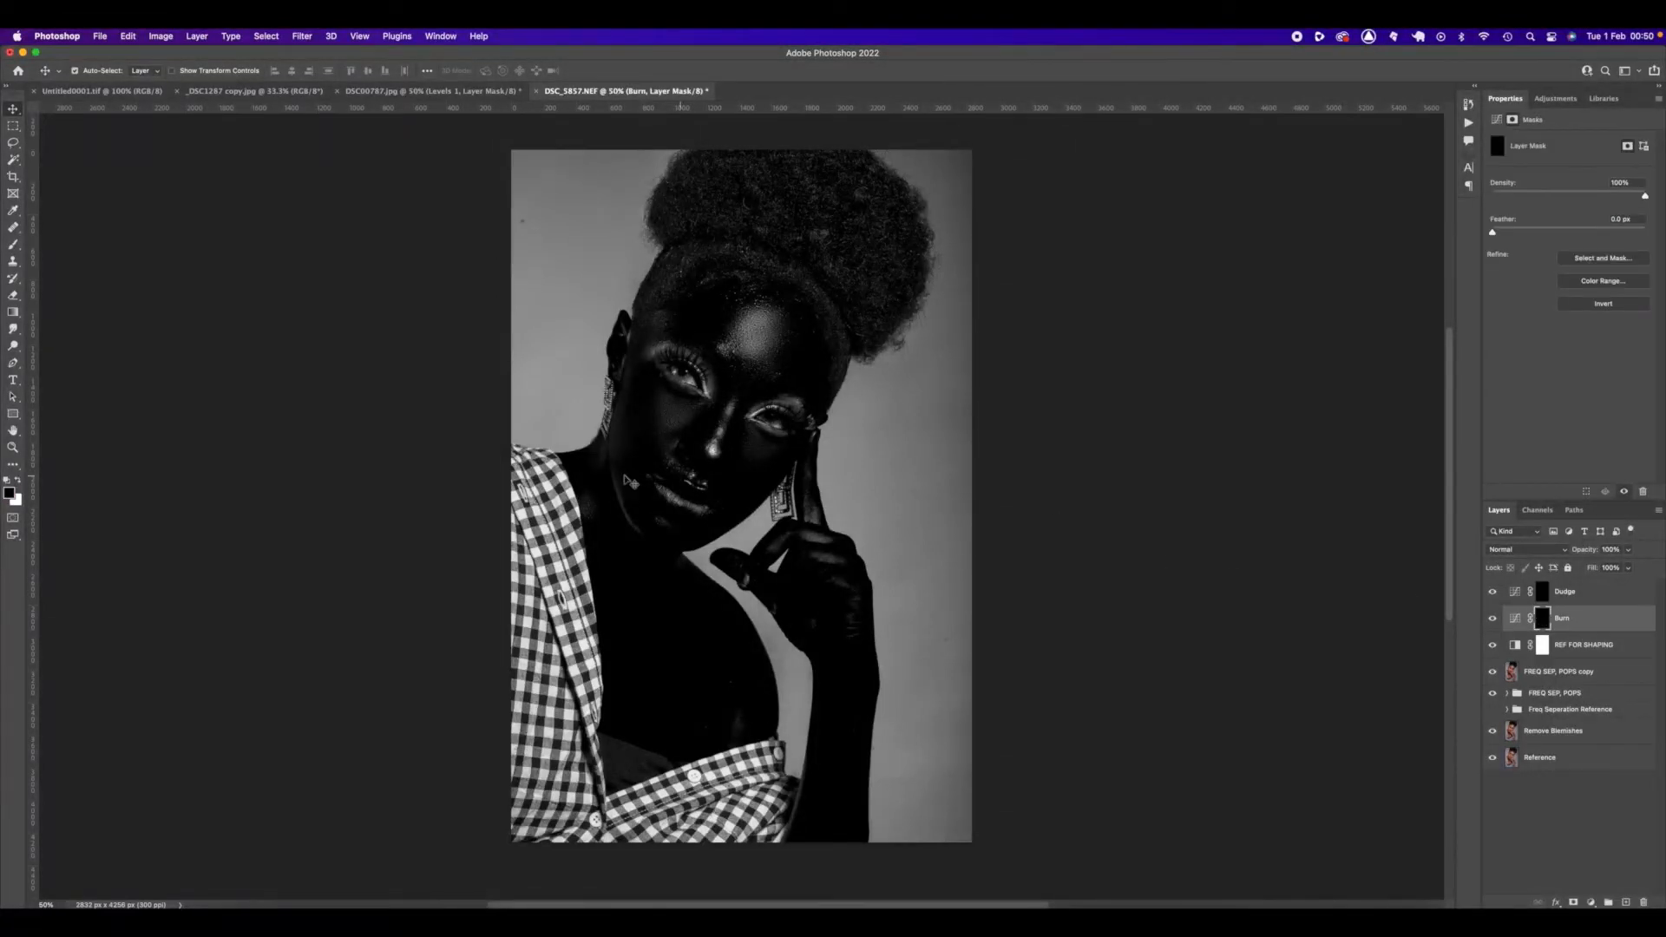
{"action": "left_click", "coordinate": [13, 245]}
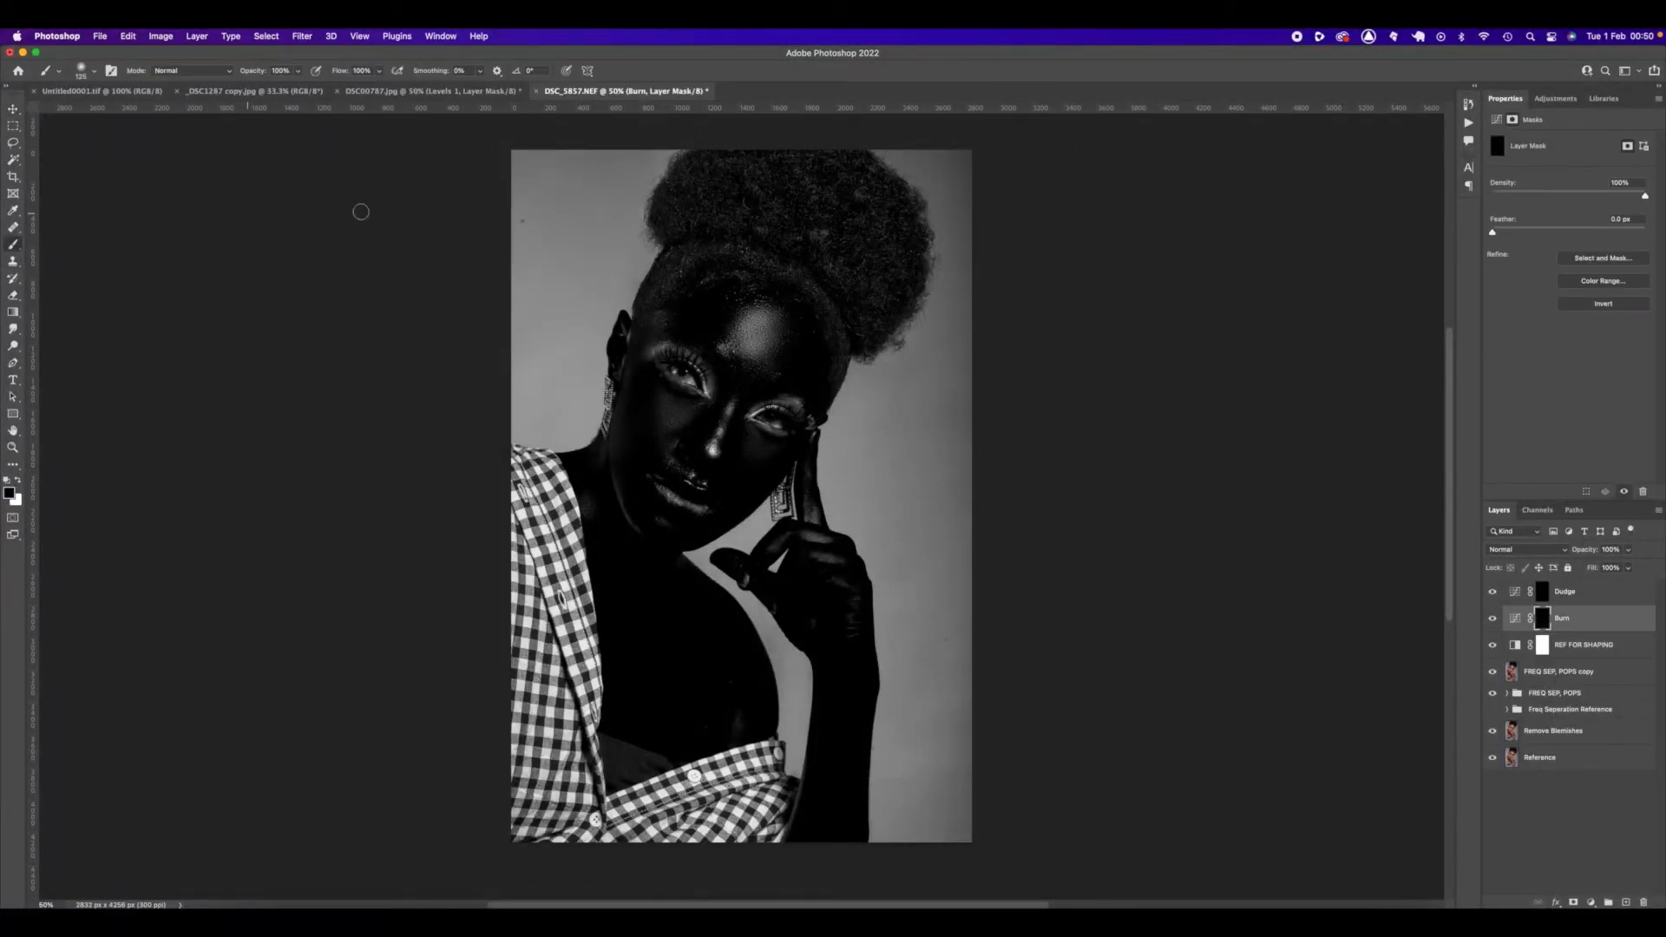
{"action": "left_click", "coordinate": [297, 71]}
{"action": "left_click", "coordinate": [371, 71]}
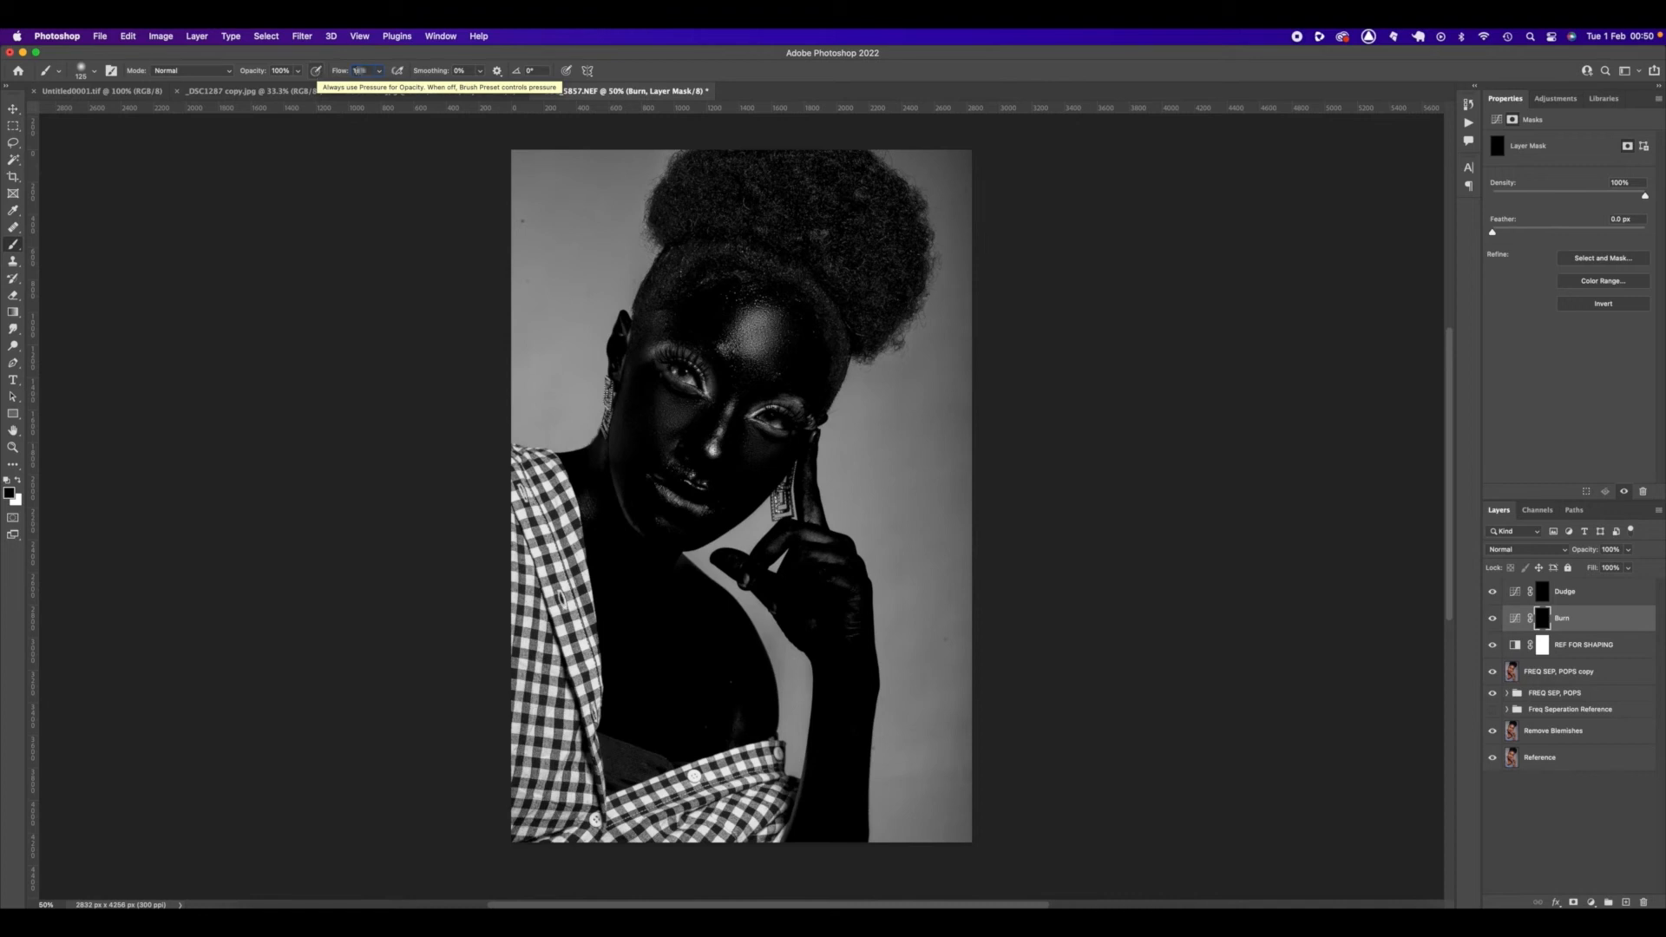
{"action": "left_click", "coordinate": [282, 70]}
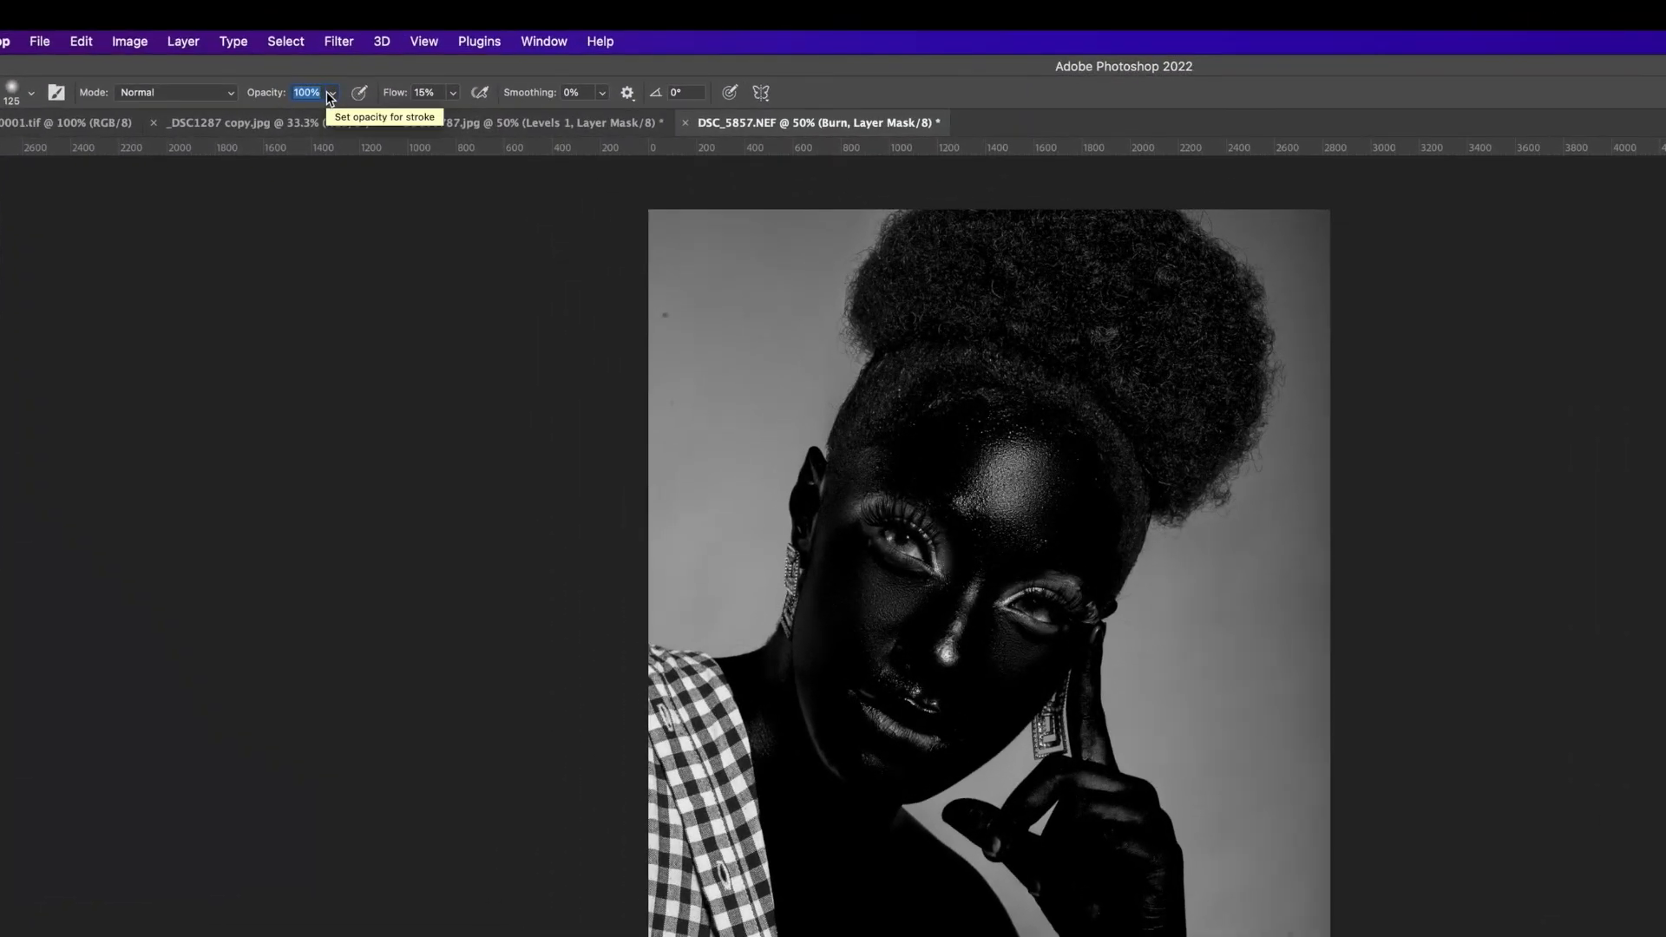
{"action": "type", "text": "20"}
{"action": "key", "text": "Return"}
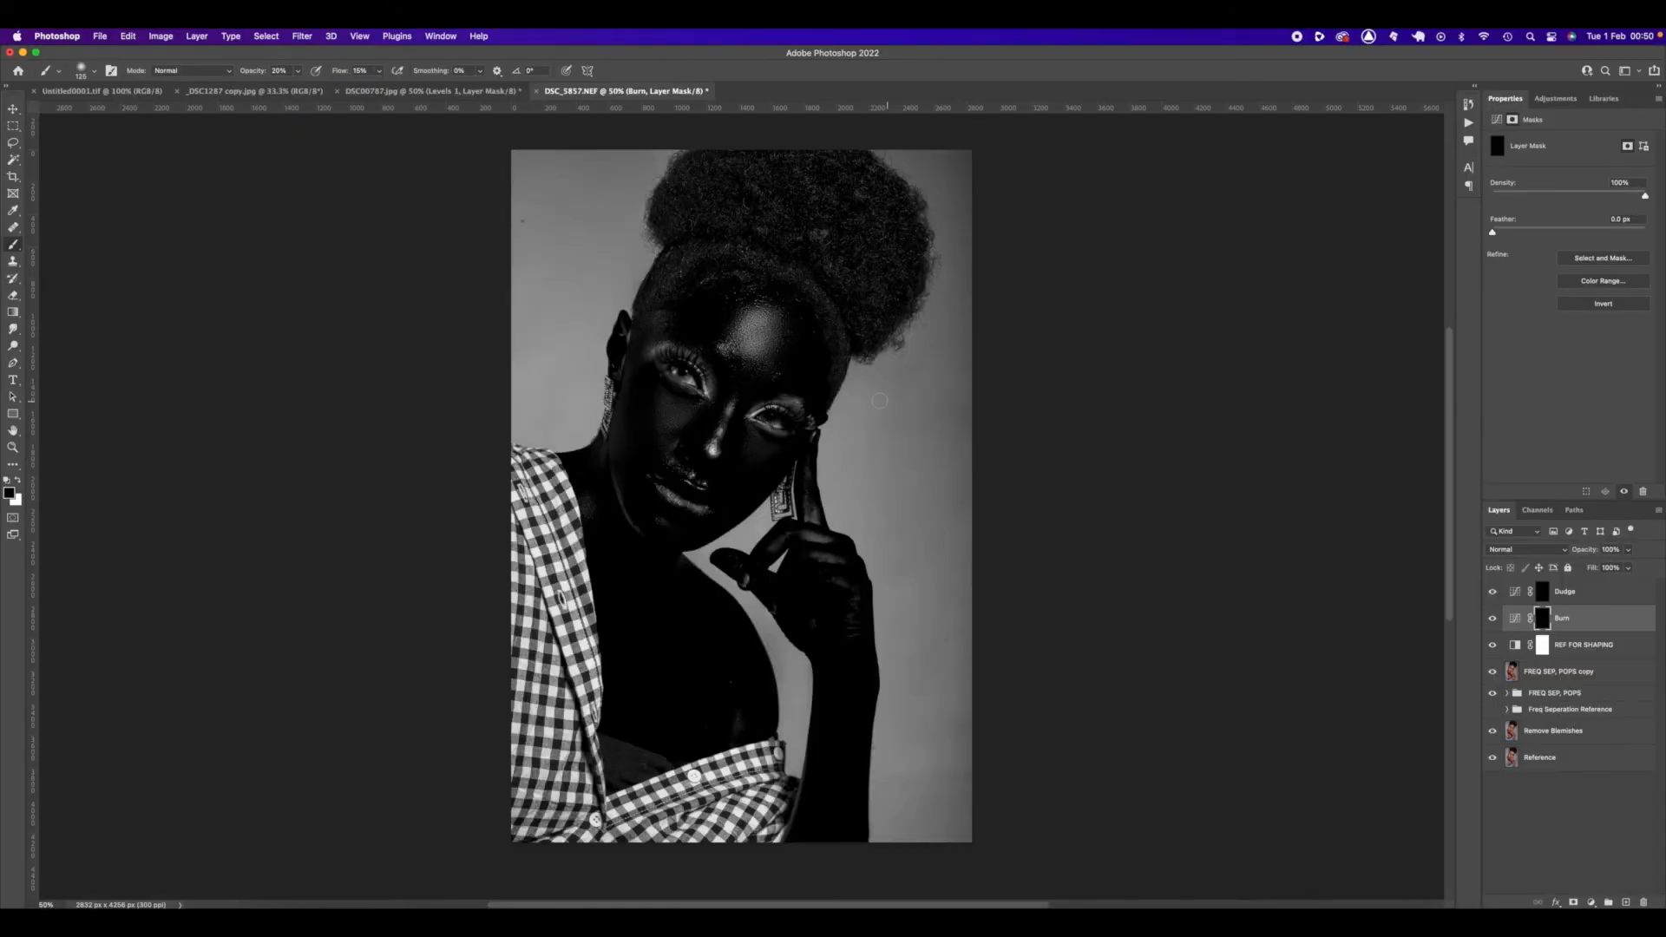
Size the brush to about 175 px, make white the foreground colour, and paint the face's shadow areas on the Burn mask.
{"action": "key", "text": "bracketright"}
{"action": "key", "text": "bracketright"}
{"action": "key", "text": "bracketright"}
{"action": "key", "text": "bracketright"}
{"action": "key", "text": "bracketright"}
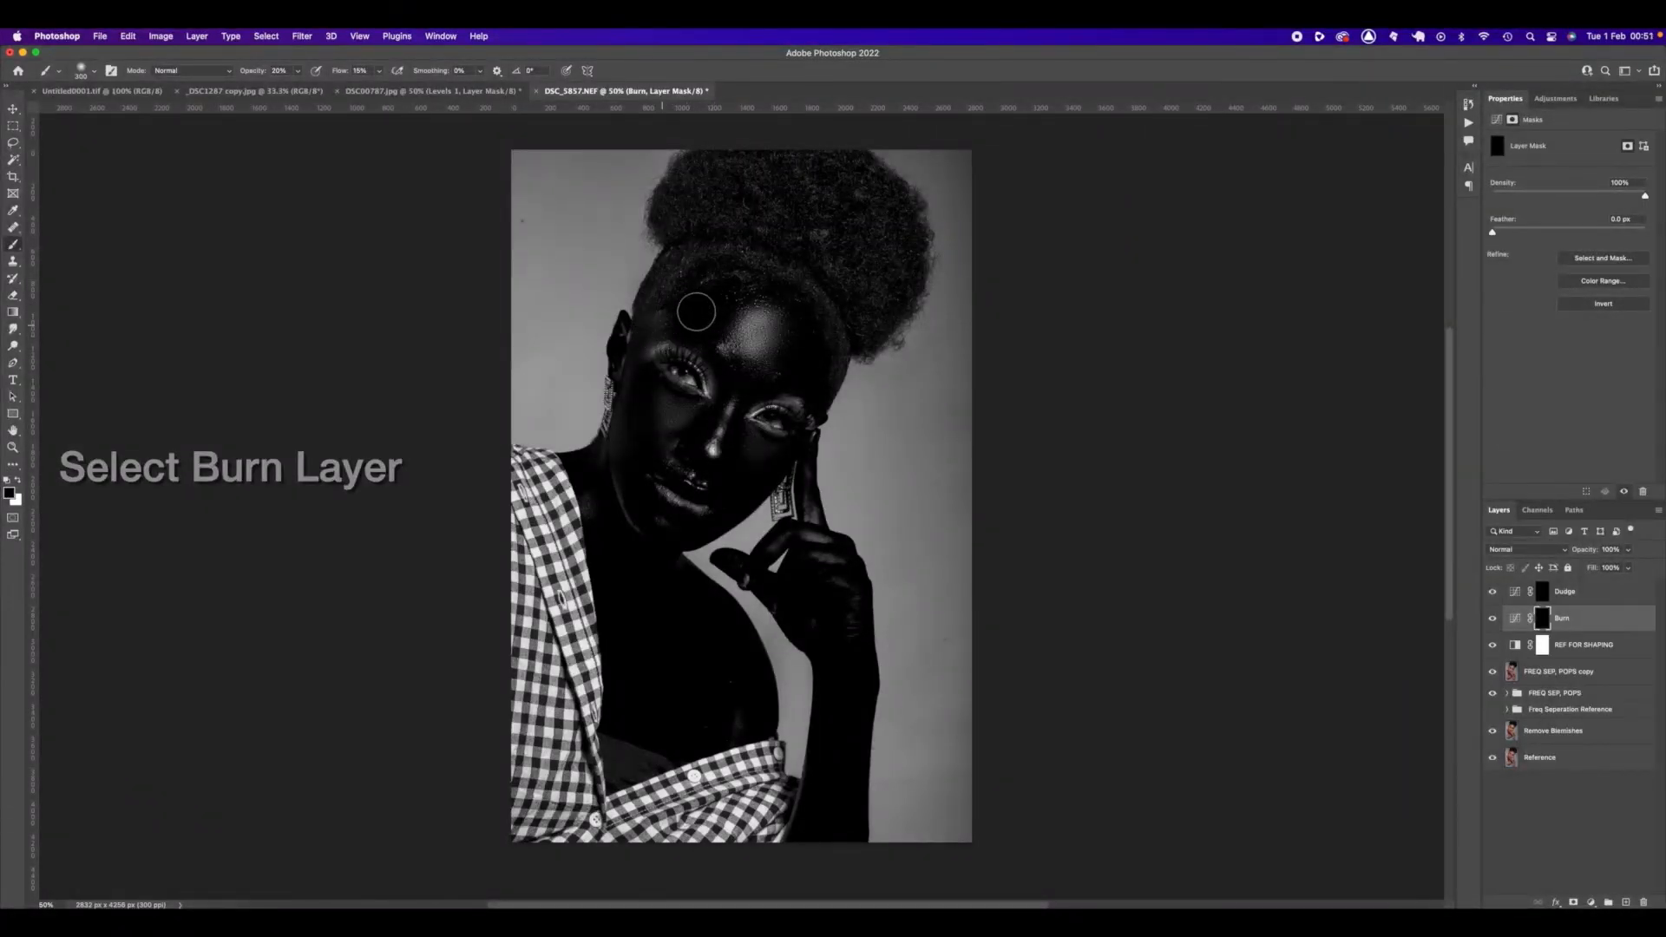
{"action": "key", "text": "bracketleft"}
{"action": "key", "text": "bracketleft"}
{"action": "key", "text": "bracketleft"}
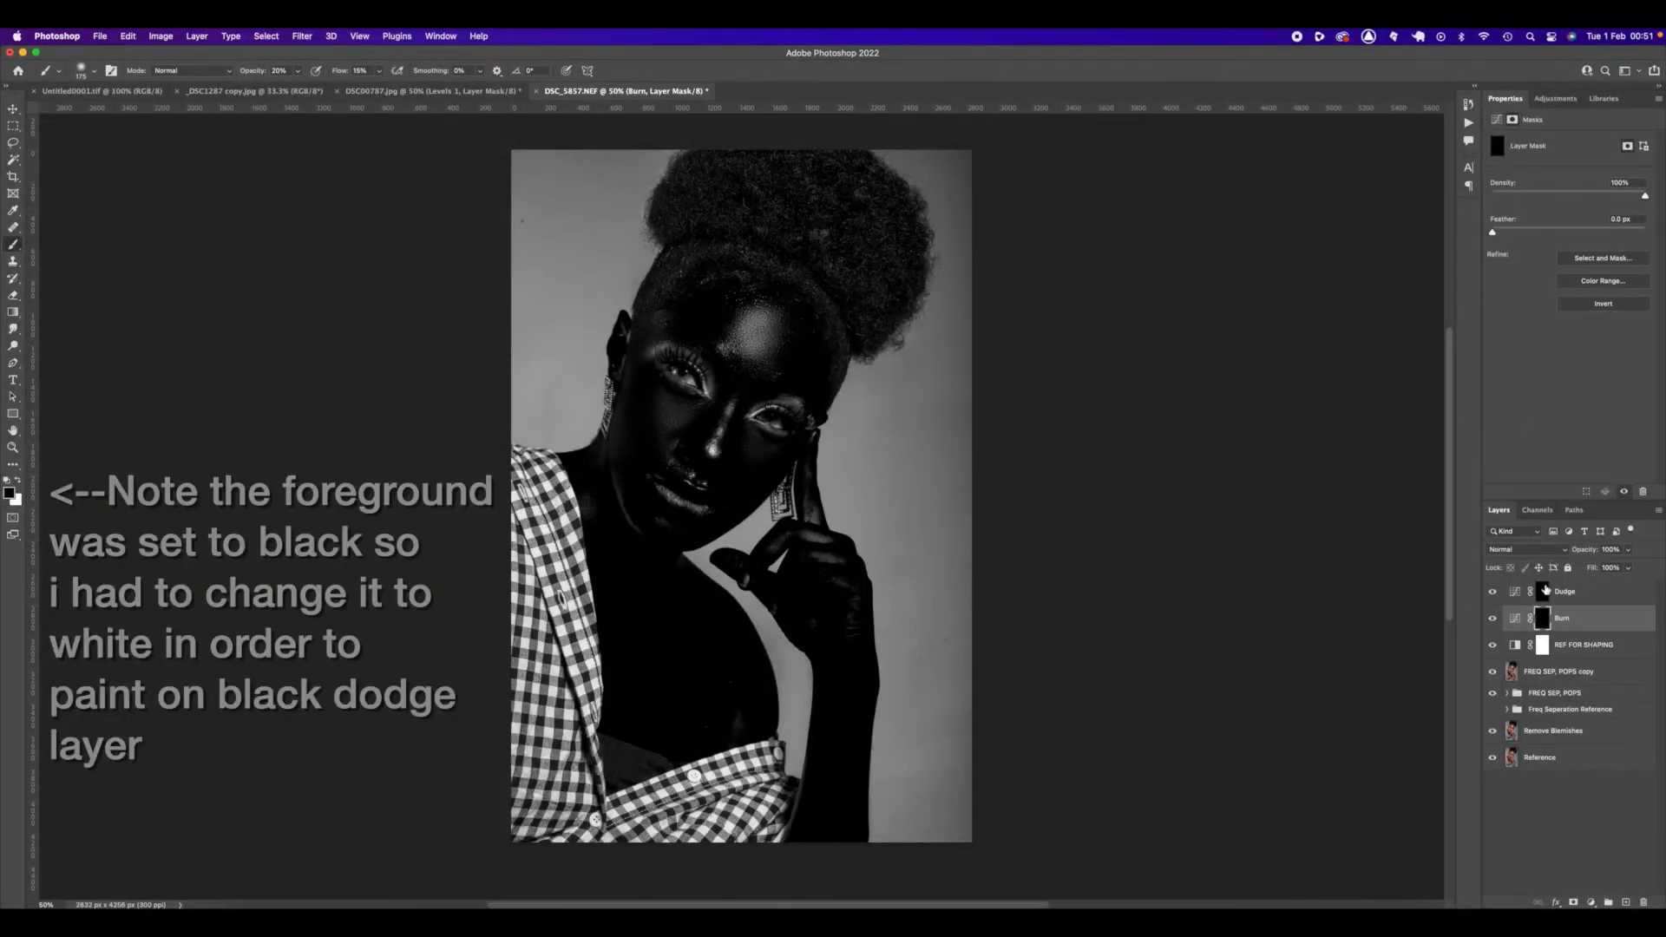
{"action": "key", "text": "x"}
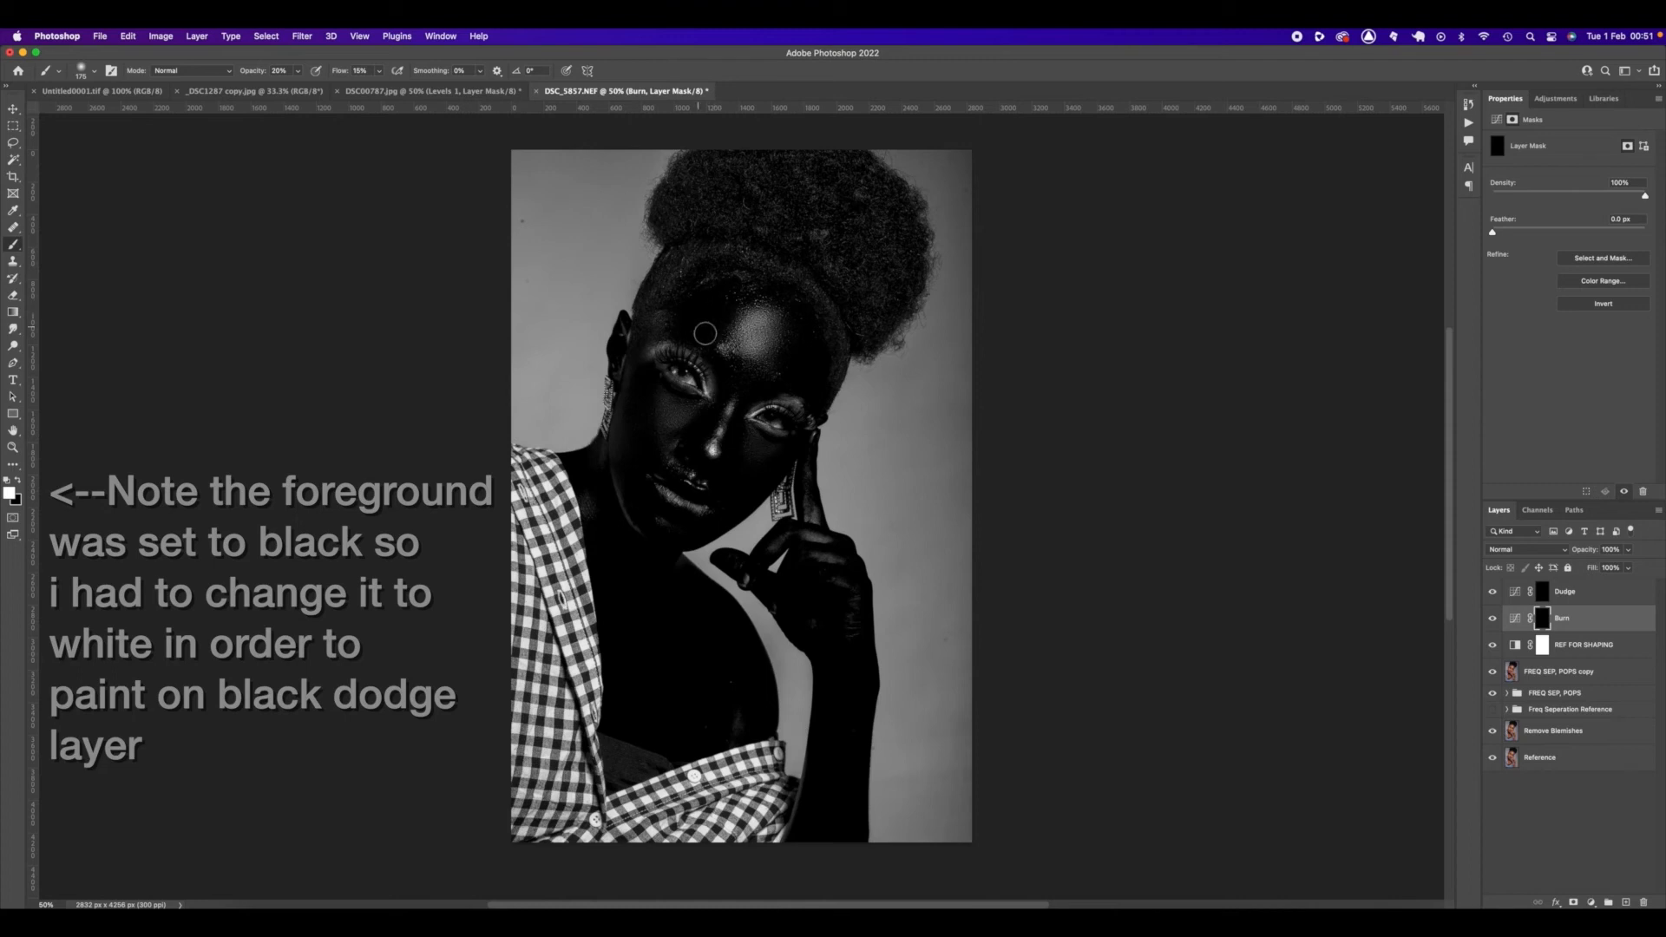
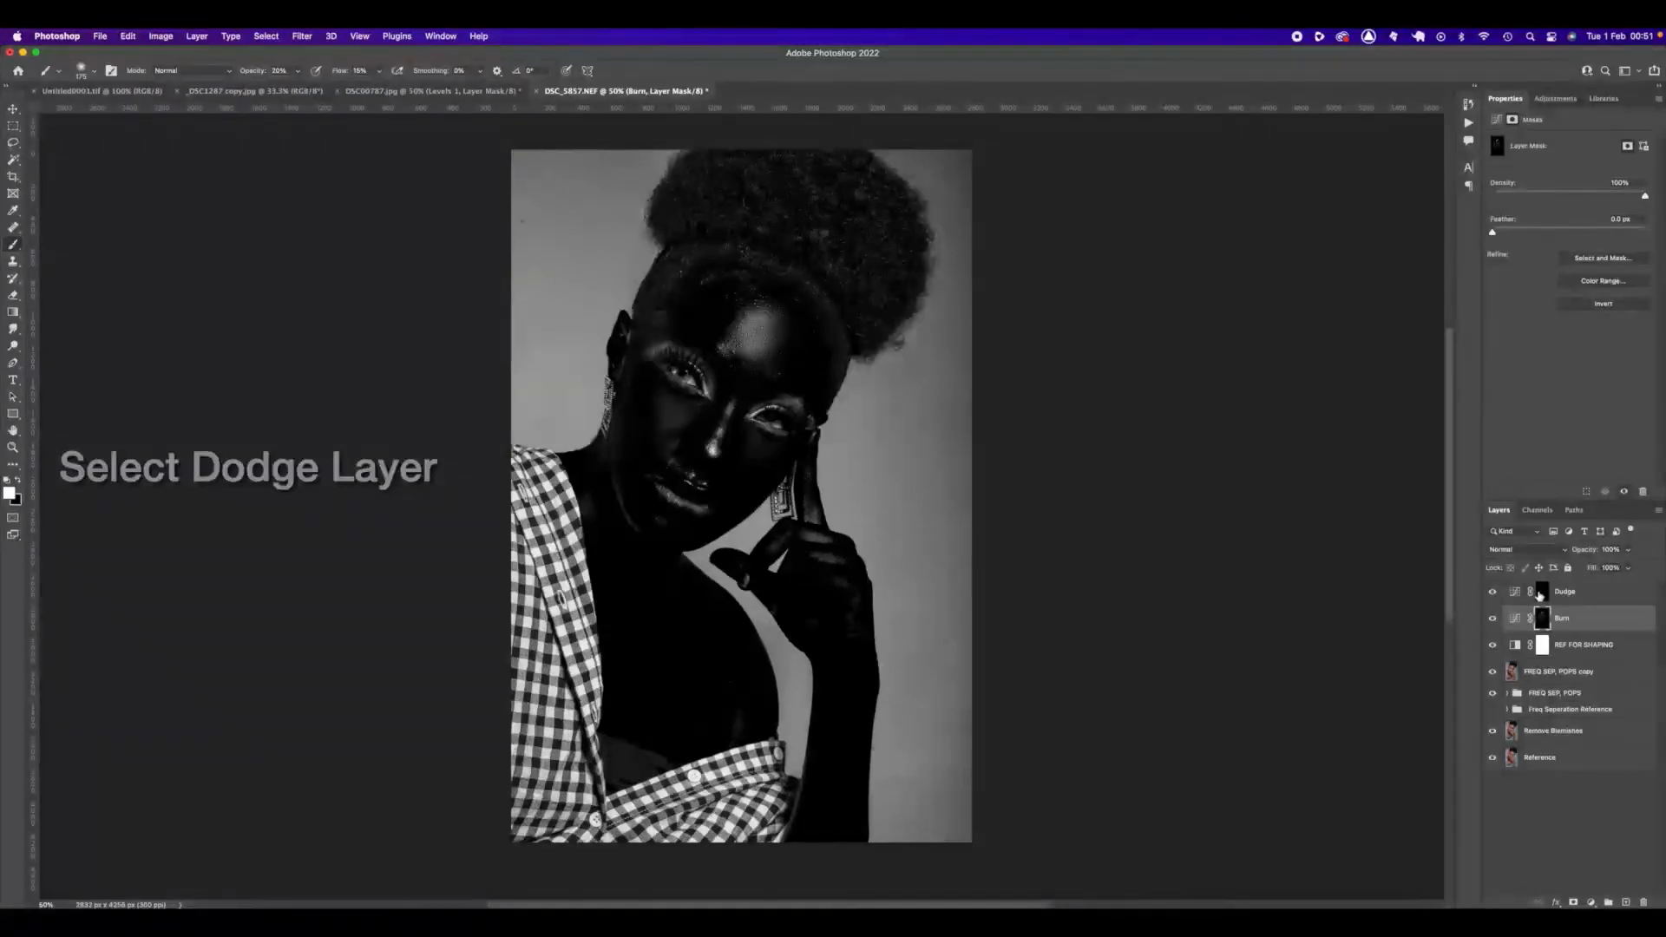
Paint white over the face's highlights on the Dudge mask with a slightly smaller brush for the narrower areas.
{"action": "left_click", "coordinate": [1540, 595]}
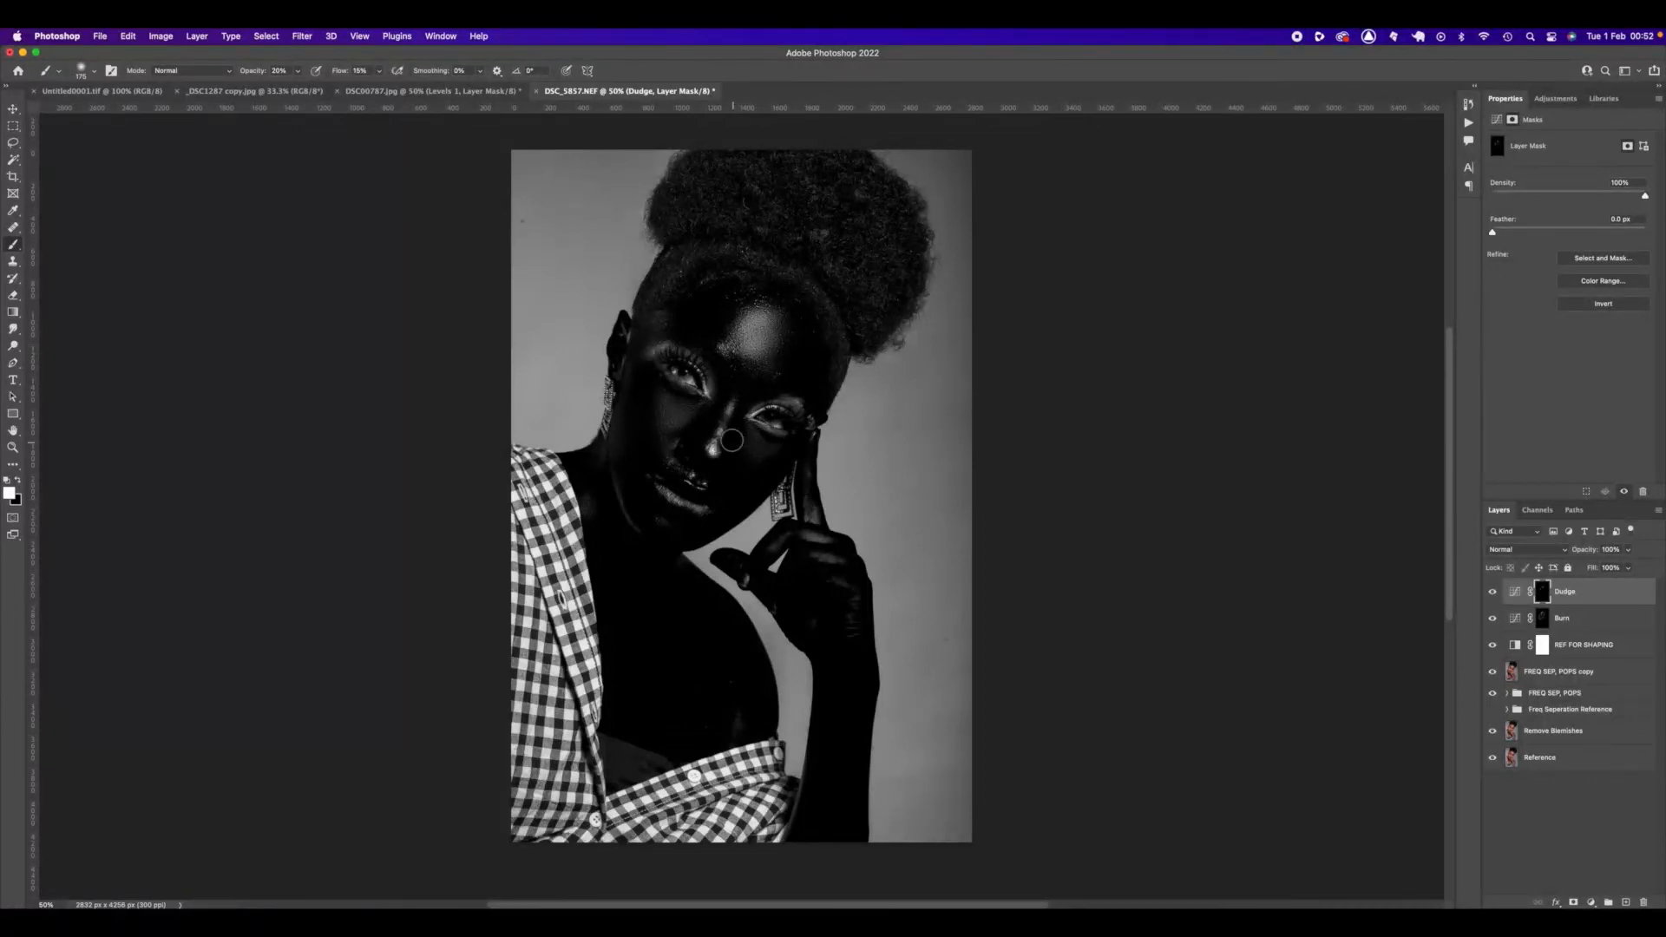
{"action": "key", "text": "bracketleft"}
Hide REF FOR SHAPING briefly and toggle the Dudge and Burn layers to compare the sculpting in colour.
{"action": "left_click", "coordinate": [1494, 645]}
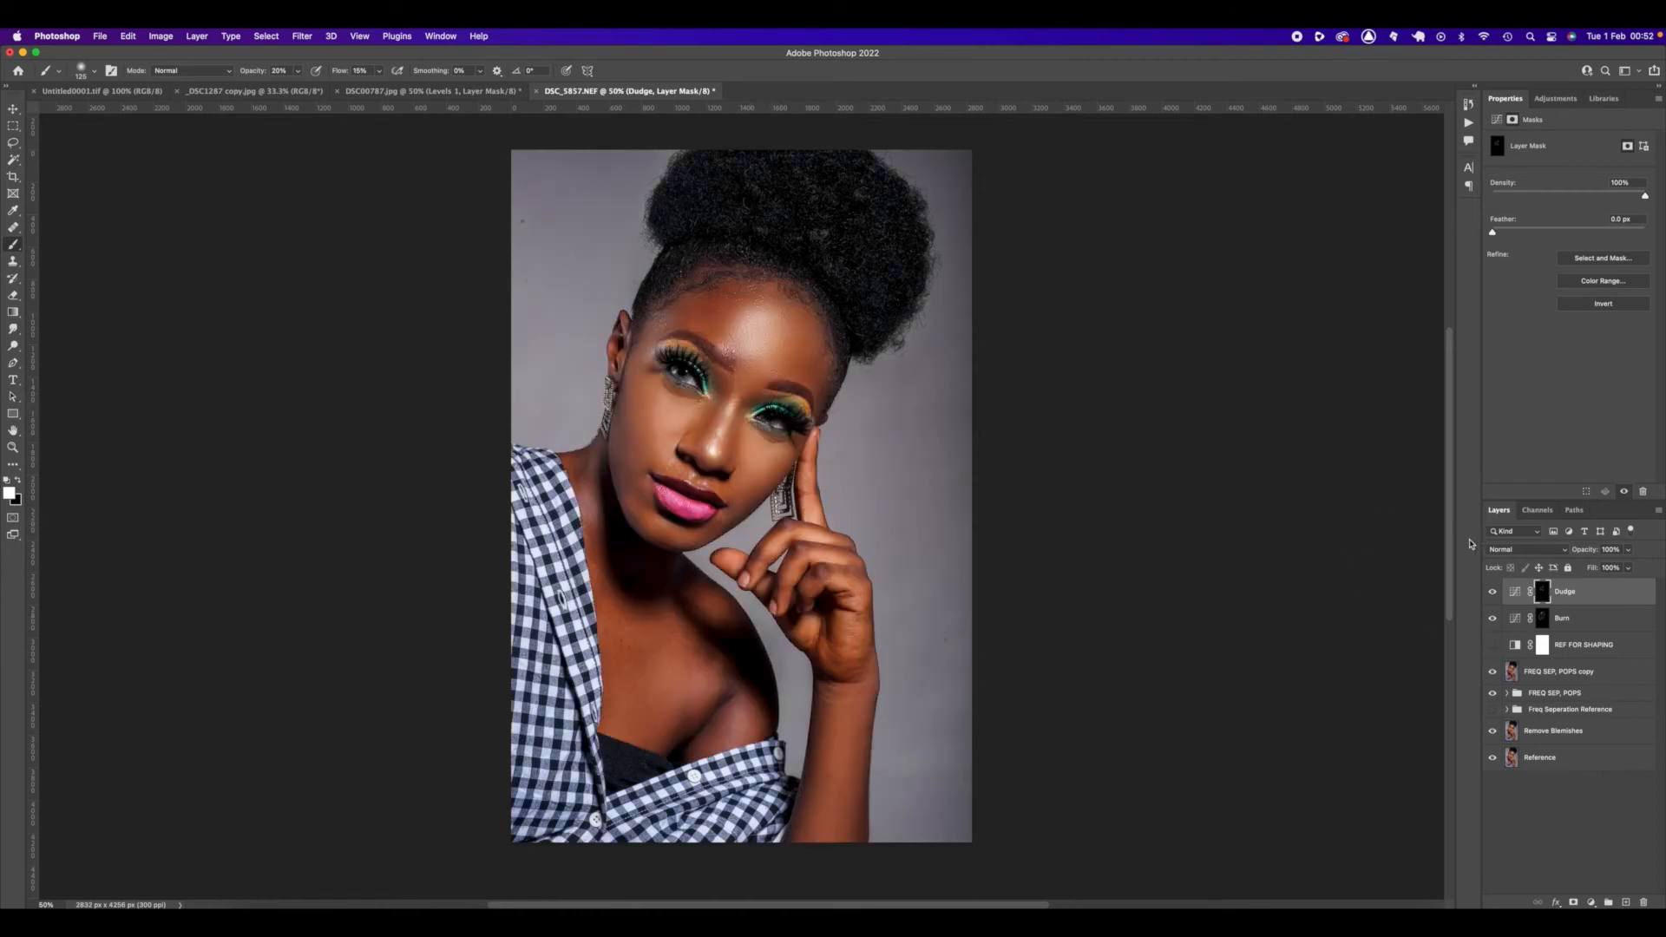
{"action": "left_click", "coordinate": [1492, 593]}
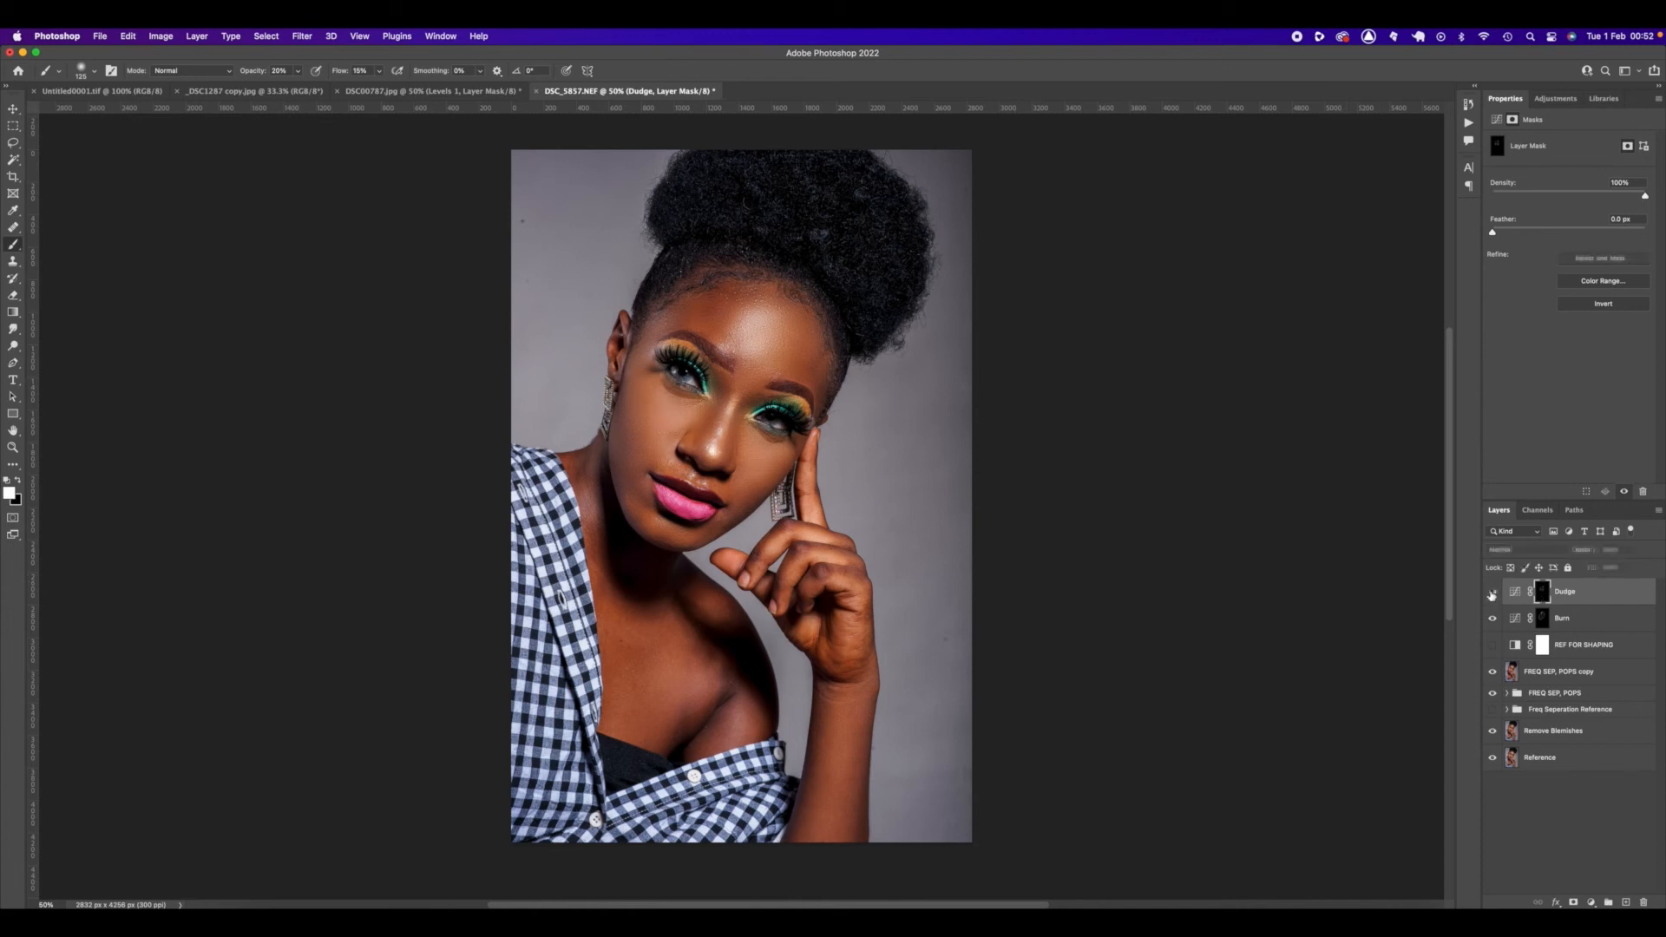
{"action": "left_click", "coordinate": [1492, 619]}
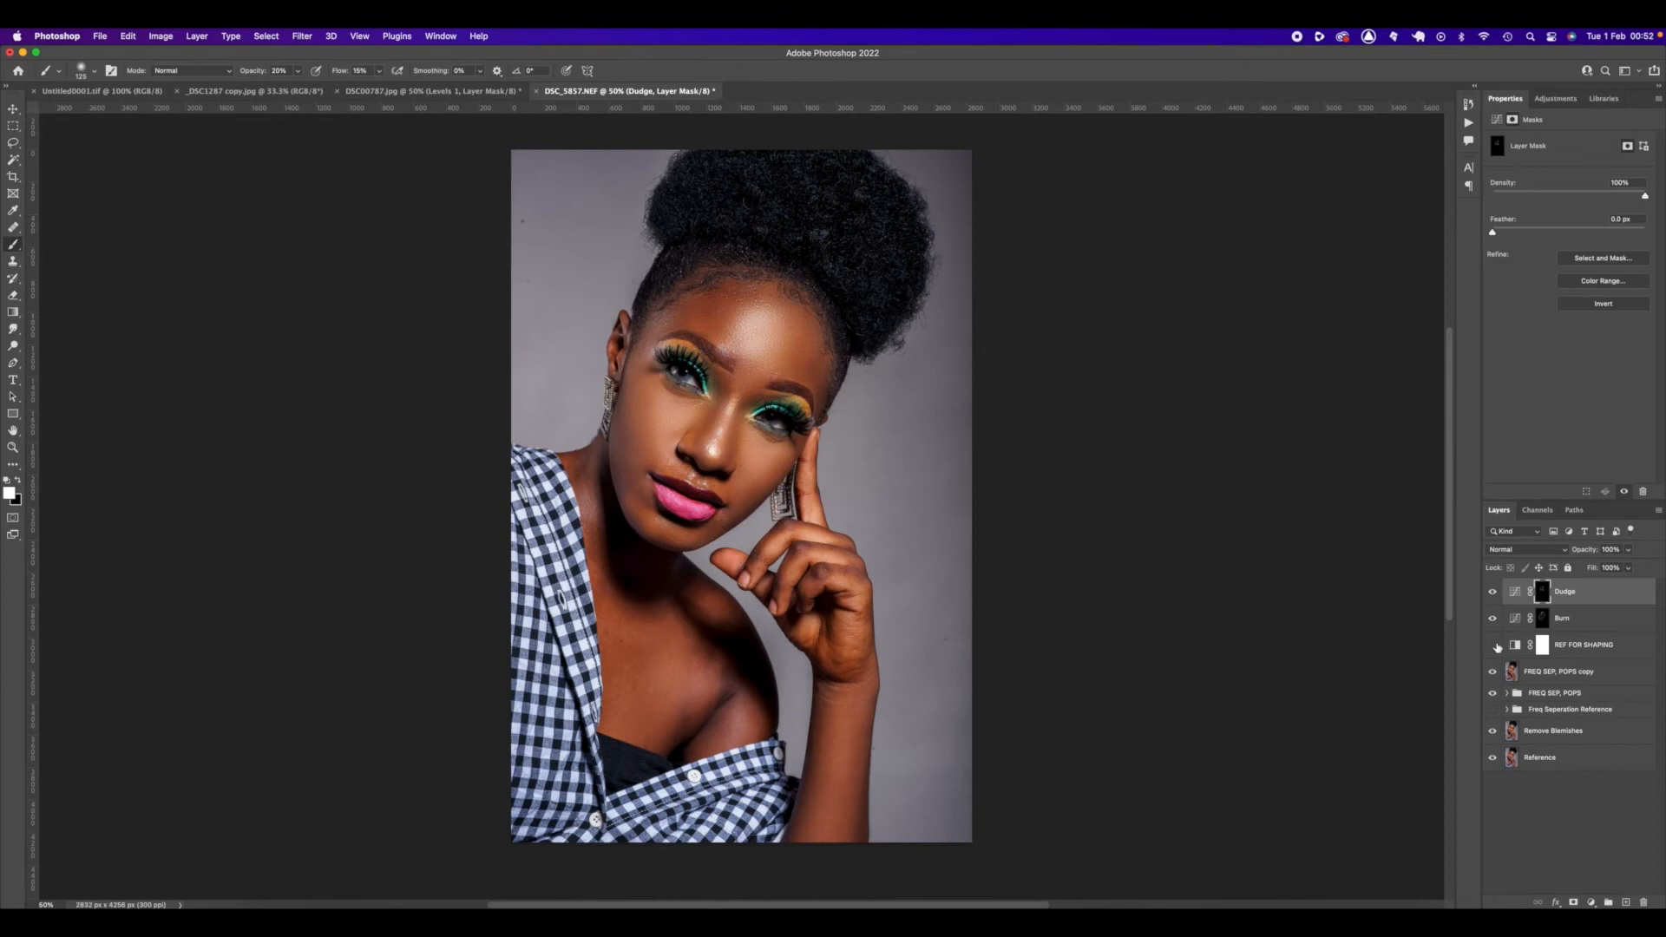
{"action": "left_click", "coordinate": [1493, 645]}
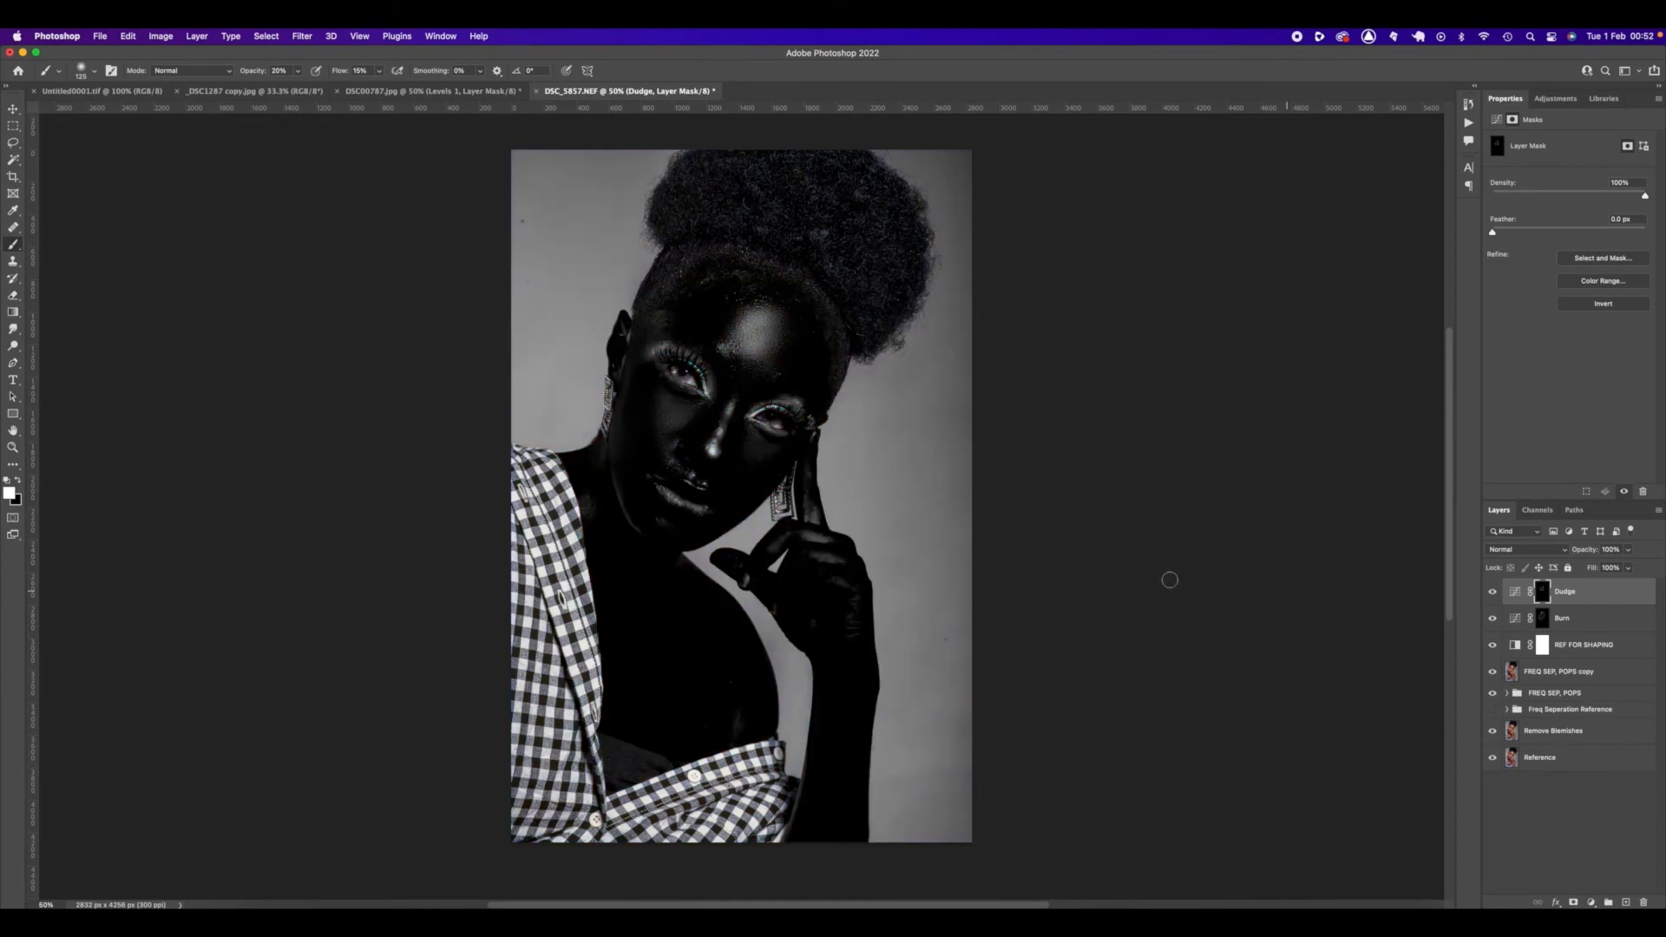
Paint with a larger brush on the Burn mask along the cheeks, jawline, temple, forehead edge and side of the nose.
{"action": "left_click", "coordinate": [1544, 620]}
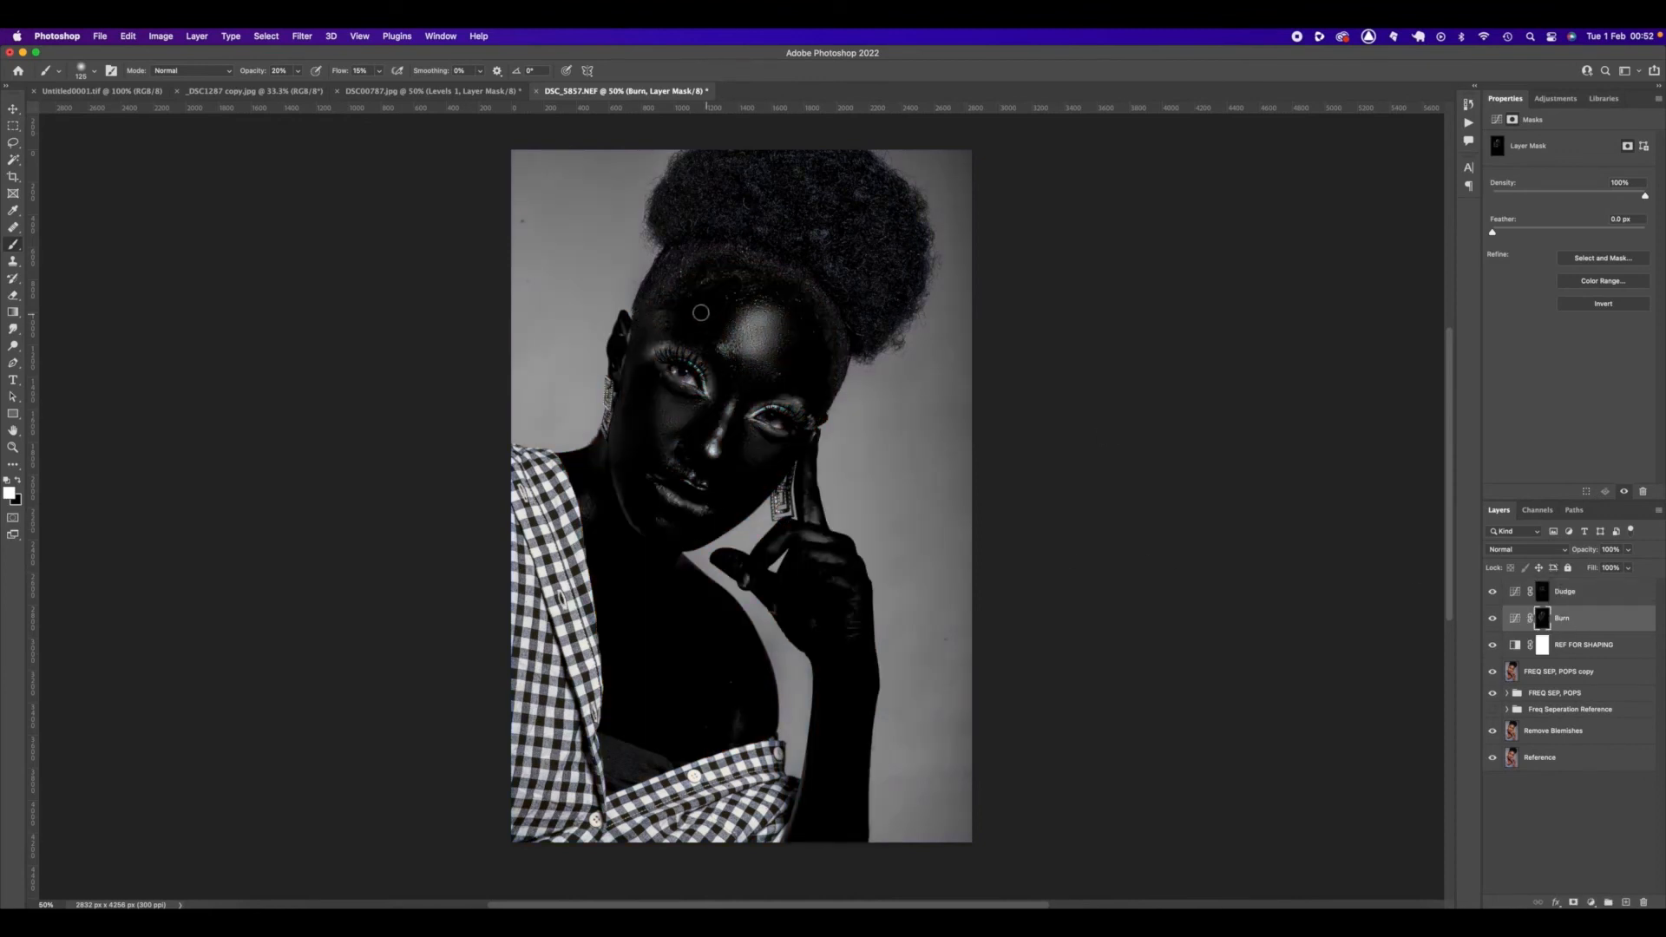
{"action": "key", "text": "bracketright"}
{"action": "key", "text": "bracketright"}
{"action": "key", "text": "bracketright"}
{"action": "mouse_move", "coordinate": [637, 376]}
{"action": "left_mouse_down"}
{"action": "mouse_move", "coordinate": [625, 427]}
{"action": "mouse_move", "coordinate": [636, 482]}
{"action": "mouse_move", "coordinate": [638, 407]}
{"action": "mouse_move", "coordinate": [644, 494]}
{"action": "left_mouse_up"}
{"action": "mouse_move", "coordinate": [749, 487]}
{"action": "left_mouse_down"}
{"action": "mouse_move", "coordinate": [770, 489]}
{"action": "mouse_move", "coordinate": [682, 539]}
{"action": "left_mouse_up"}
{"action": "mouse_move", "coordinate": [623, 409]}
{"action": "left_mouse_down"}
{"action": "mouse_move", "coordinate": [619, 452]}
{"action": "mouse_move", "coordinate": [633, 339]}
{"action": "mouse_move", "coordinate": [640, 389]}
{"action": "left_mouse_up"}
{"action": "mouse_move", "coordinate": [712, 303]}
{"action": "left_mouse_down"}
{"action": "mouse_move", "coordinate": [746, 279]}
{"action": "mouse_move", "coordinate": [705, 286]}
{"action": "mouse_move", "coordinate": [642, 339]}
{"action": "left_mouse_up"}
{"action": "mouse_move", "coordinate": [625, 489]}
{"action": "left_mouse_down"}
{"action": "mouse_move", "coordinate": [651, 525]}
{"action": "mouse_move", "coordinate": [773, 528]}
{"action": "mouse_move", "coordinate": [734, 513]}
{"action": "mouse_move", "coordinate": [696, 545]}
{"action": "left_mouse_up"}
{"action": "left_click_drag", "start_coordinate": [746, 419], "coordinate": [721, 392]}
Switch to the Dudge mask, enlarge the brush further, and paint over the forehead highlight.
{"action": "key", "text": "alt+bracketright"}
{"action": "key", "text": "bracketright"}
{"action": "key", "text": "bracketright"}
{"action": "key", "text": "bracketright"}
{"action": "key", "text": "bracketright"}
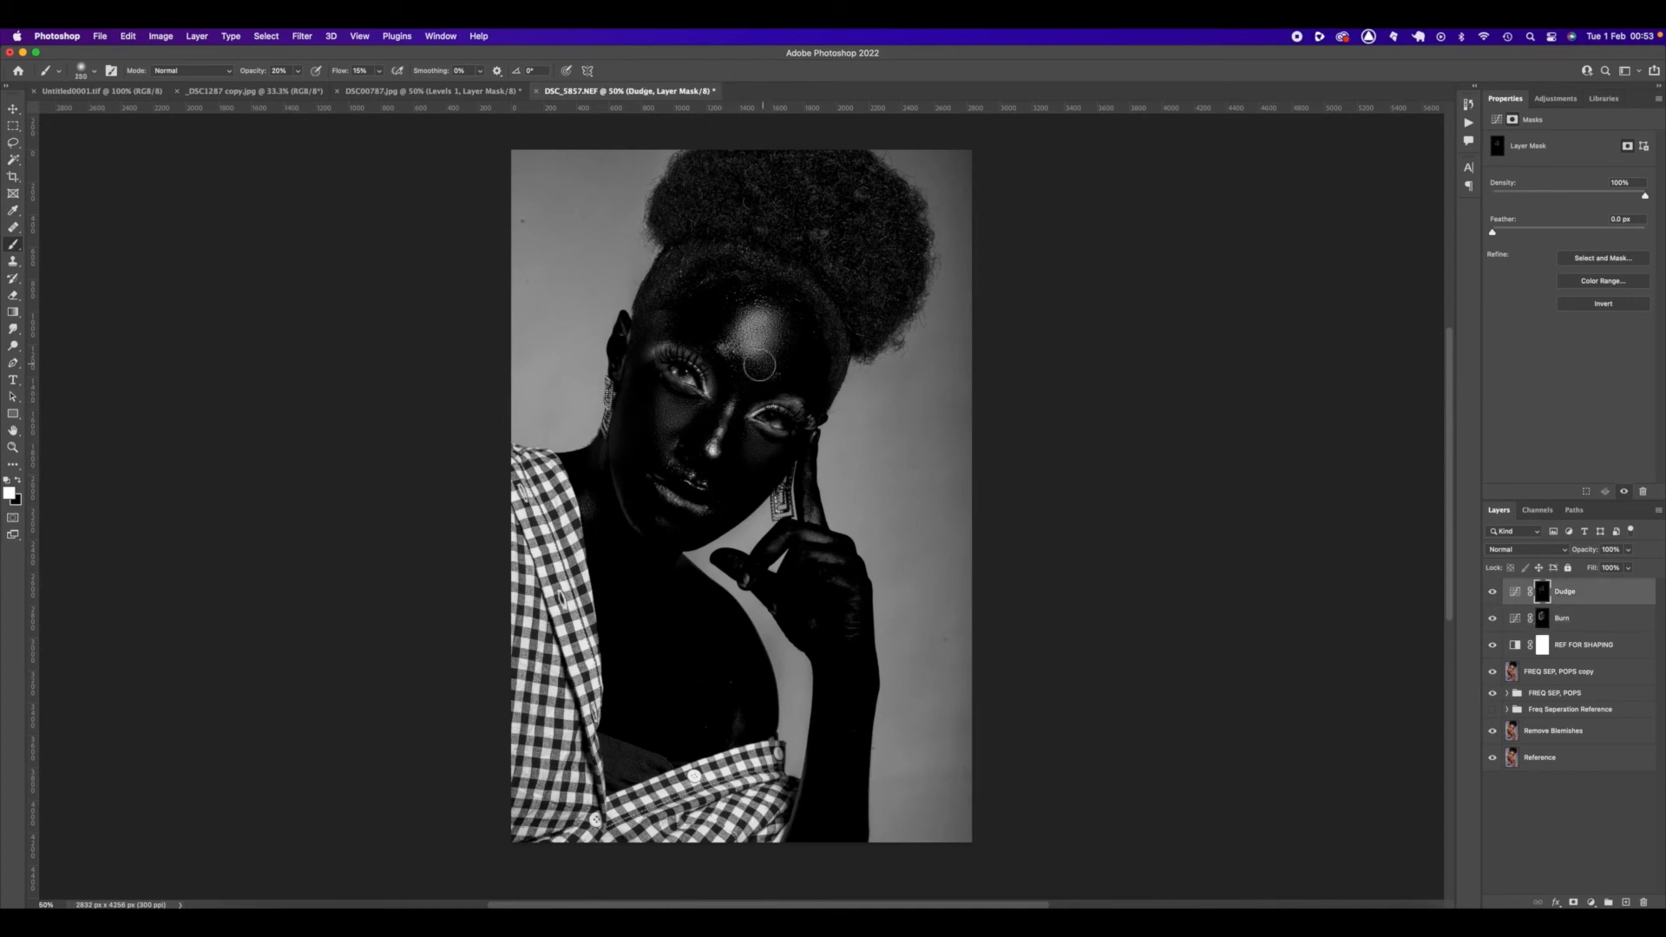
Hide REF FOR SHAPING and group the Dudge and Burn layers under the name Dodge & Burn Sculpture.
{"action": "left_click_drag", "start_coordinate": [1449, 554], "coordinate": [1467, 620]}
{"action": "left_click", "coordinate": [1492, 648]}
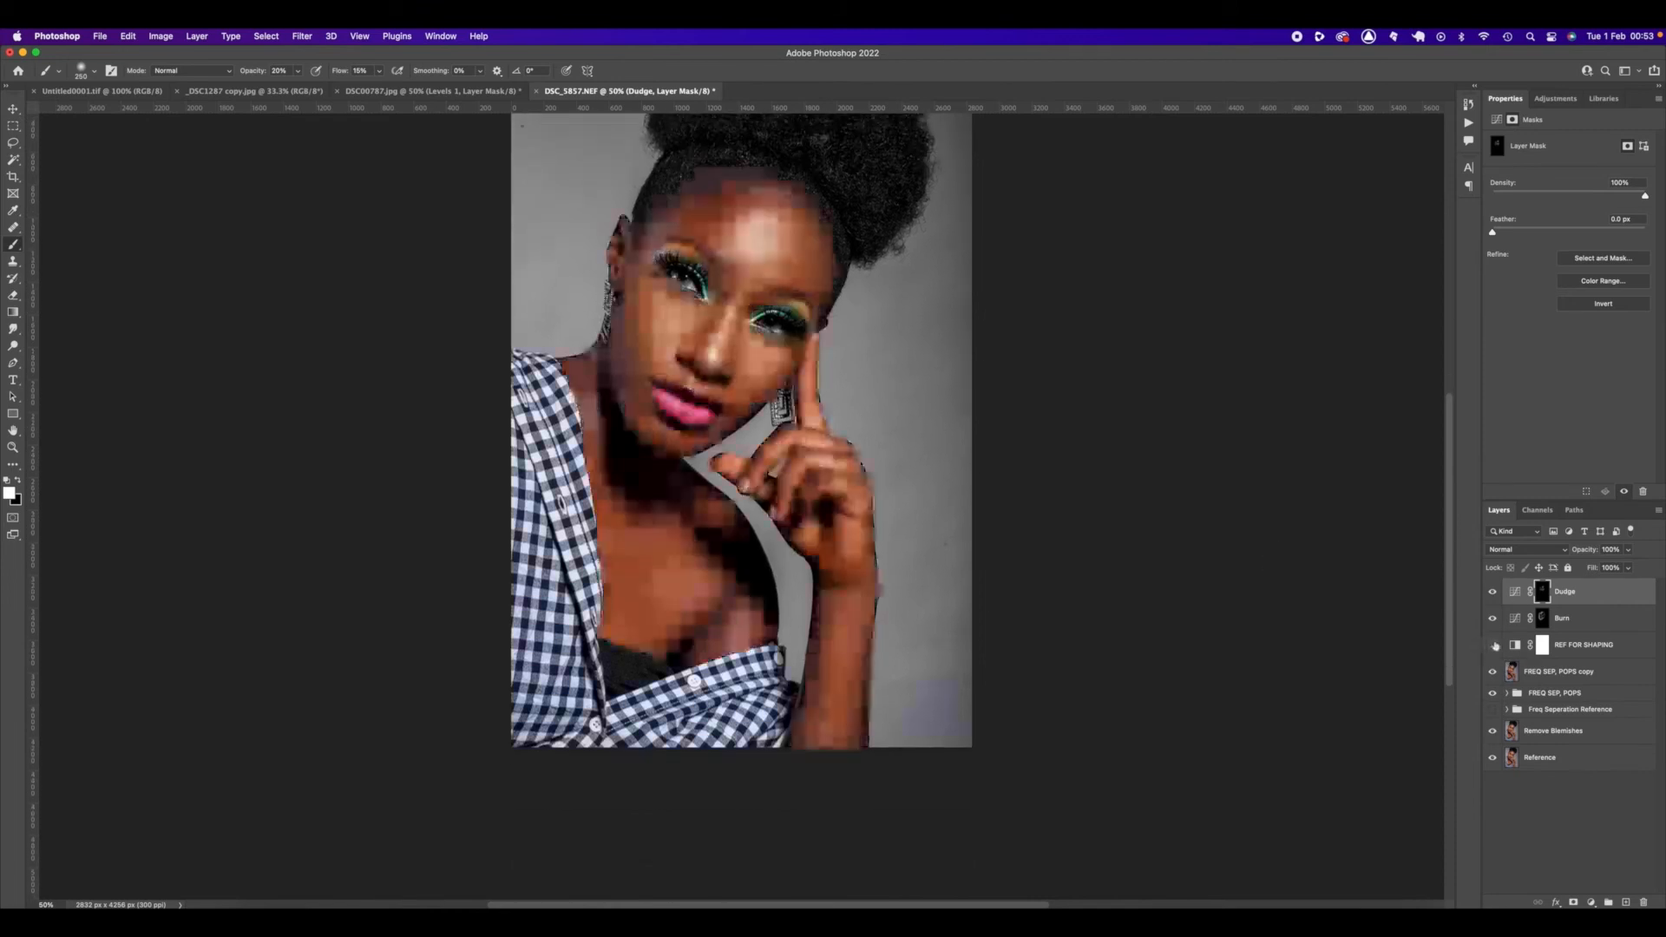
{"action": "left_click", "coordinate": [1544, 619], "text": "shift"}
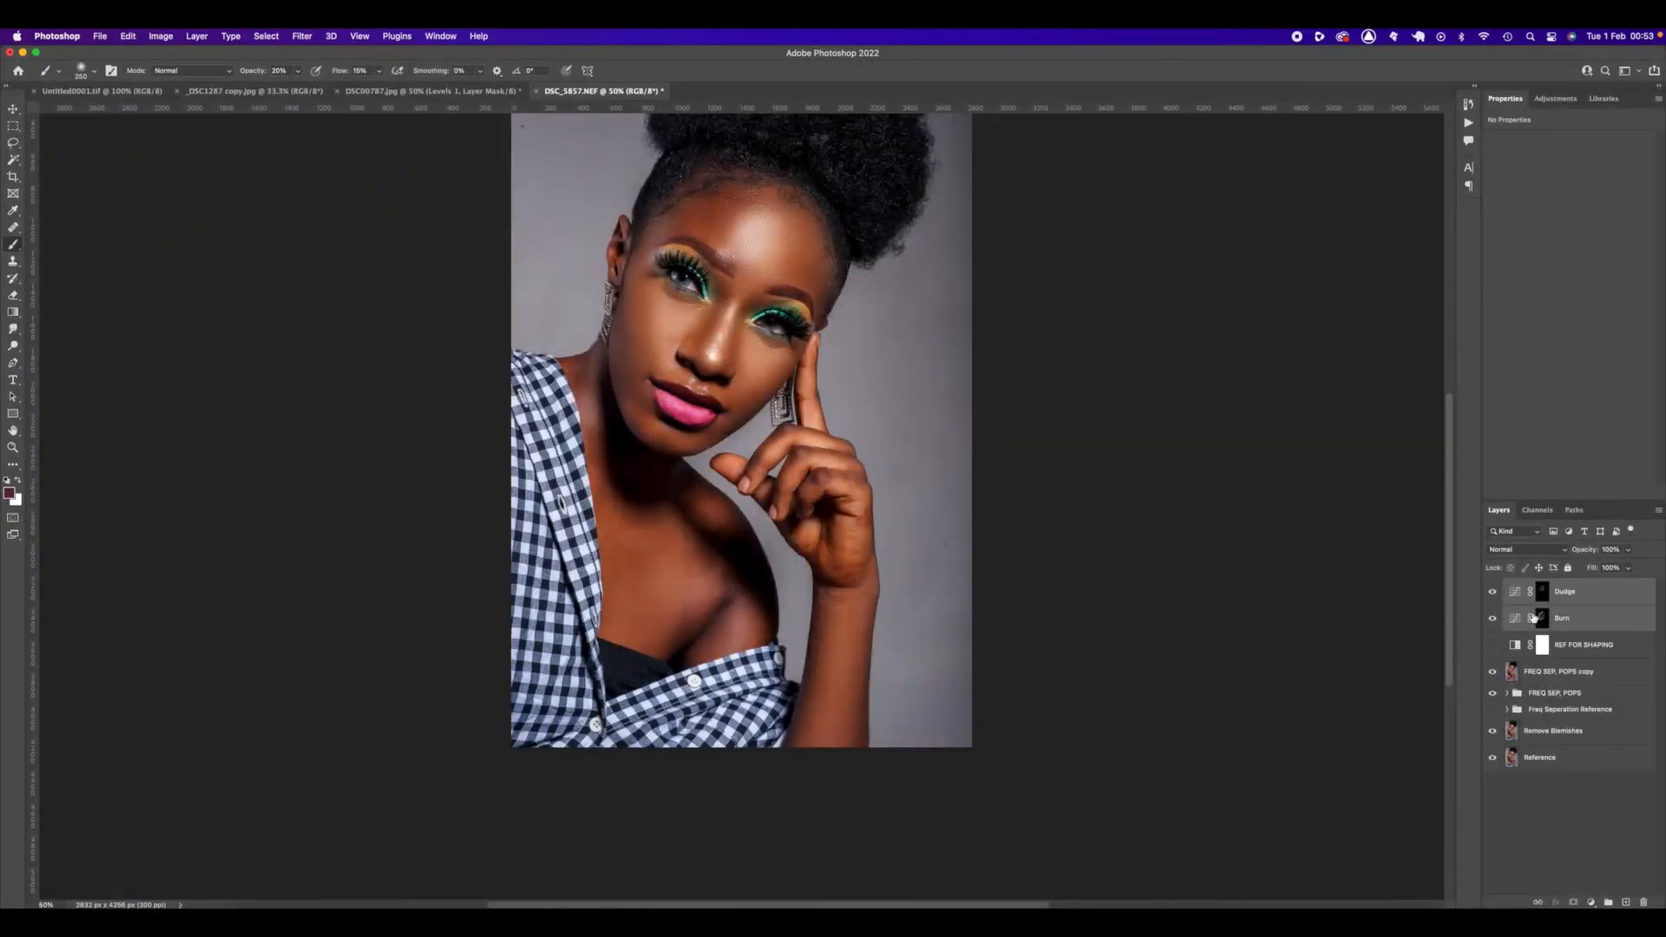
{"action": "key", "text": "super+g"}
{"action": "left_click", "coordinate": [1493, 588]}
{"action": "left_click", "coordinate": [1493, 588]}
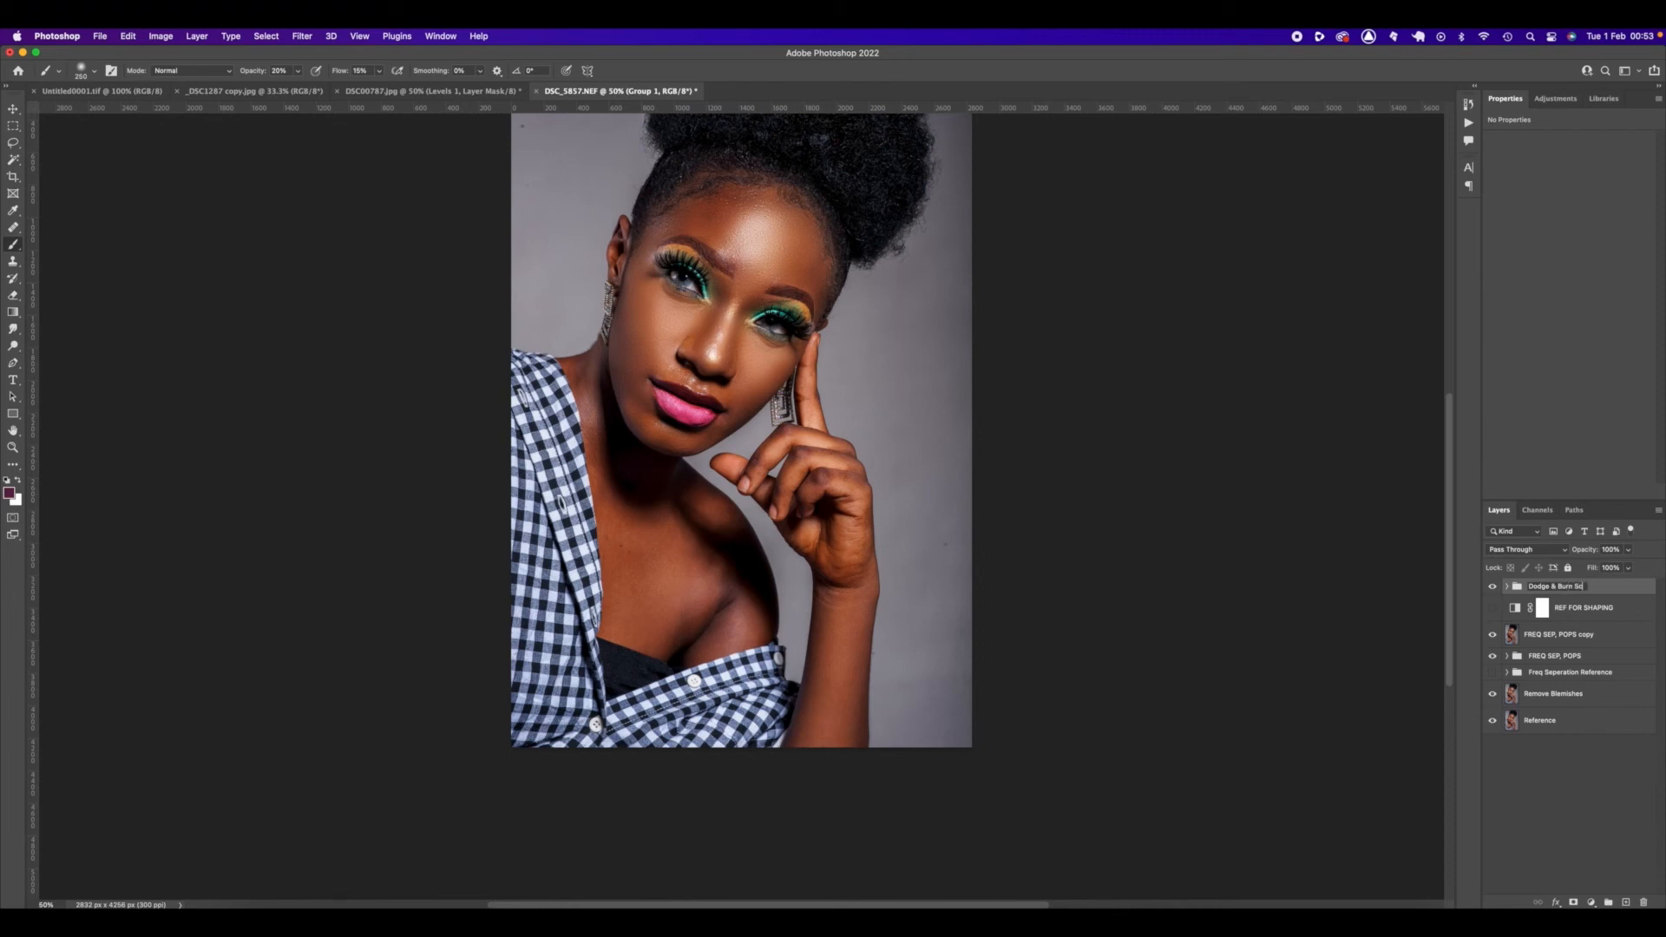
{"action": "key", "text": "Return"}
Toggle the Dodge & Burn Sculpture group, and hide every layer above Reference to bring up the original portrait.
{"action": "left_click", "coordinate": [1493, 590]}
{"action": "left_click", "coordinate": [1493, 590]}
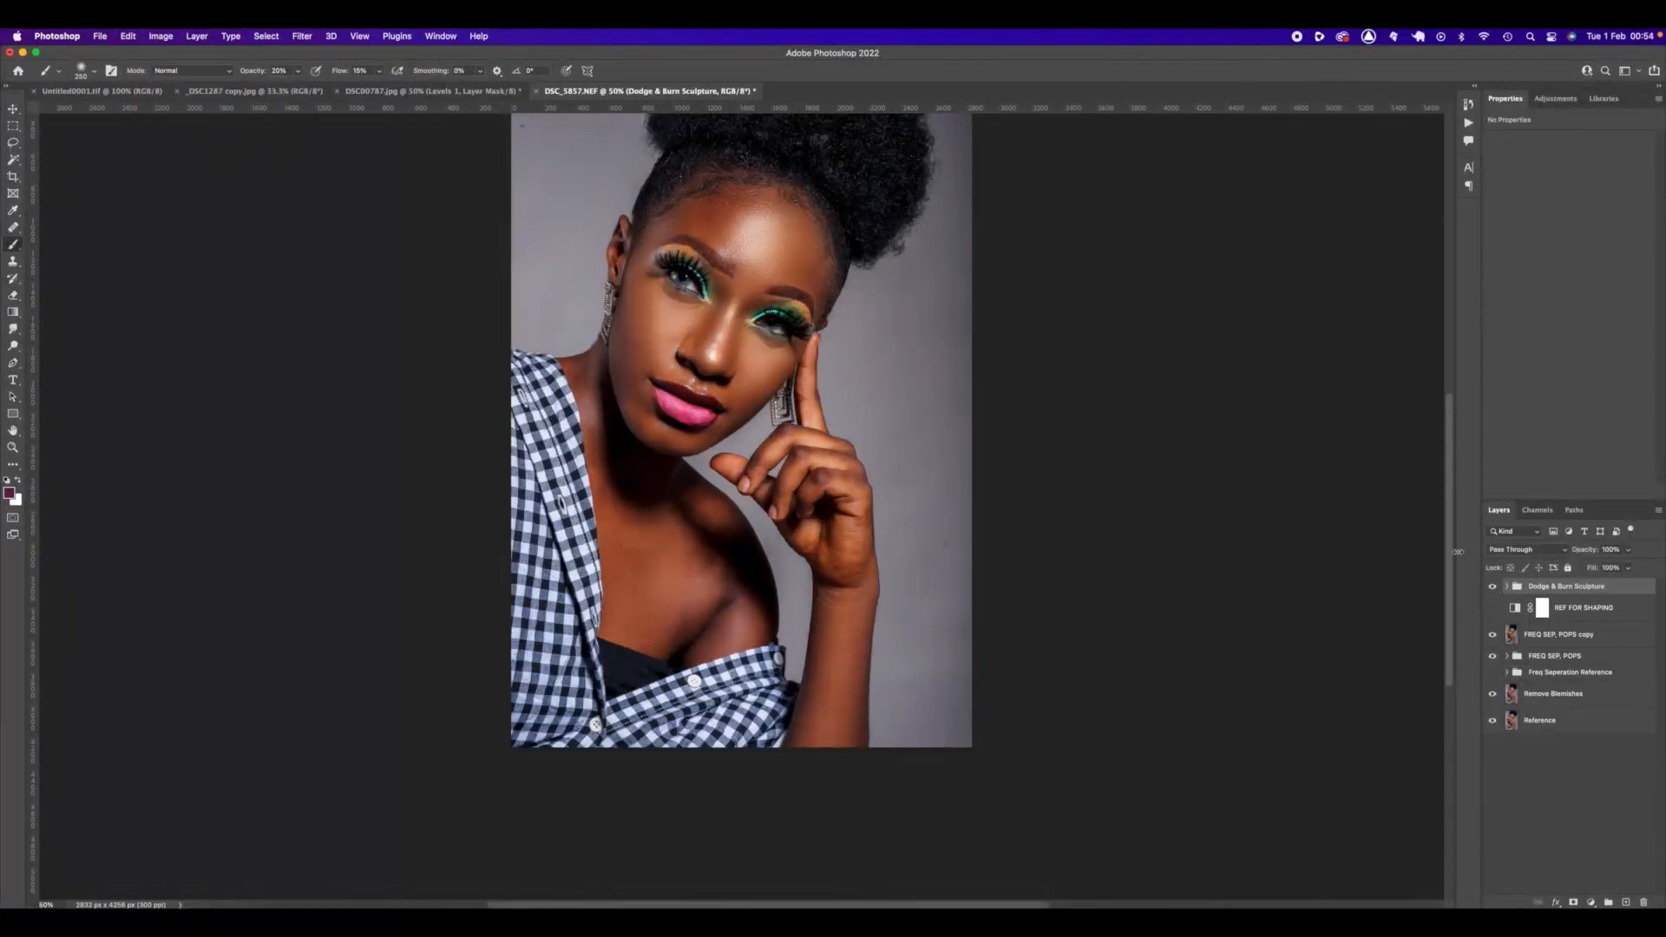
{"action": "key", "text": "super+minus"}
{"action": "key", "text": "super+minus"}
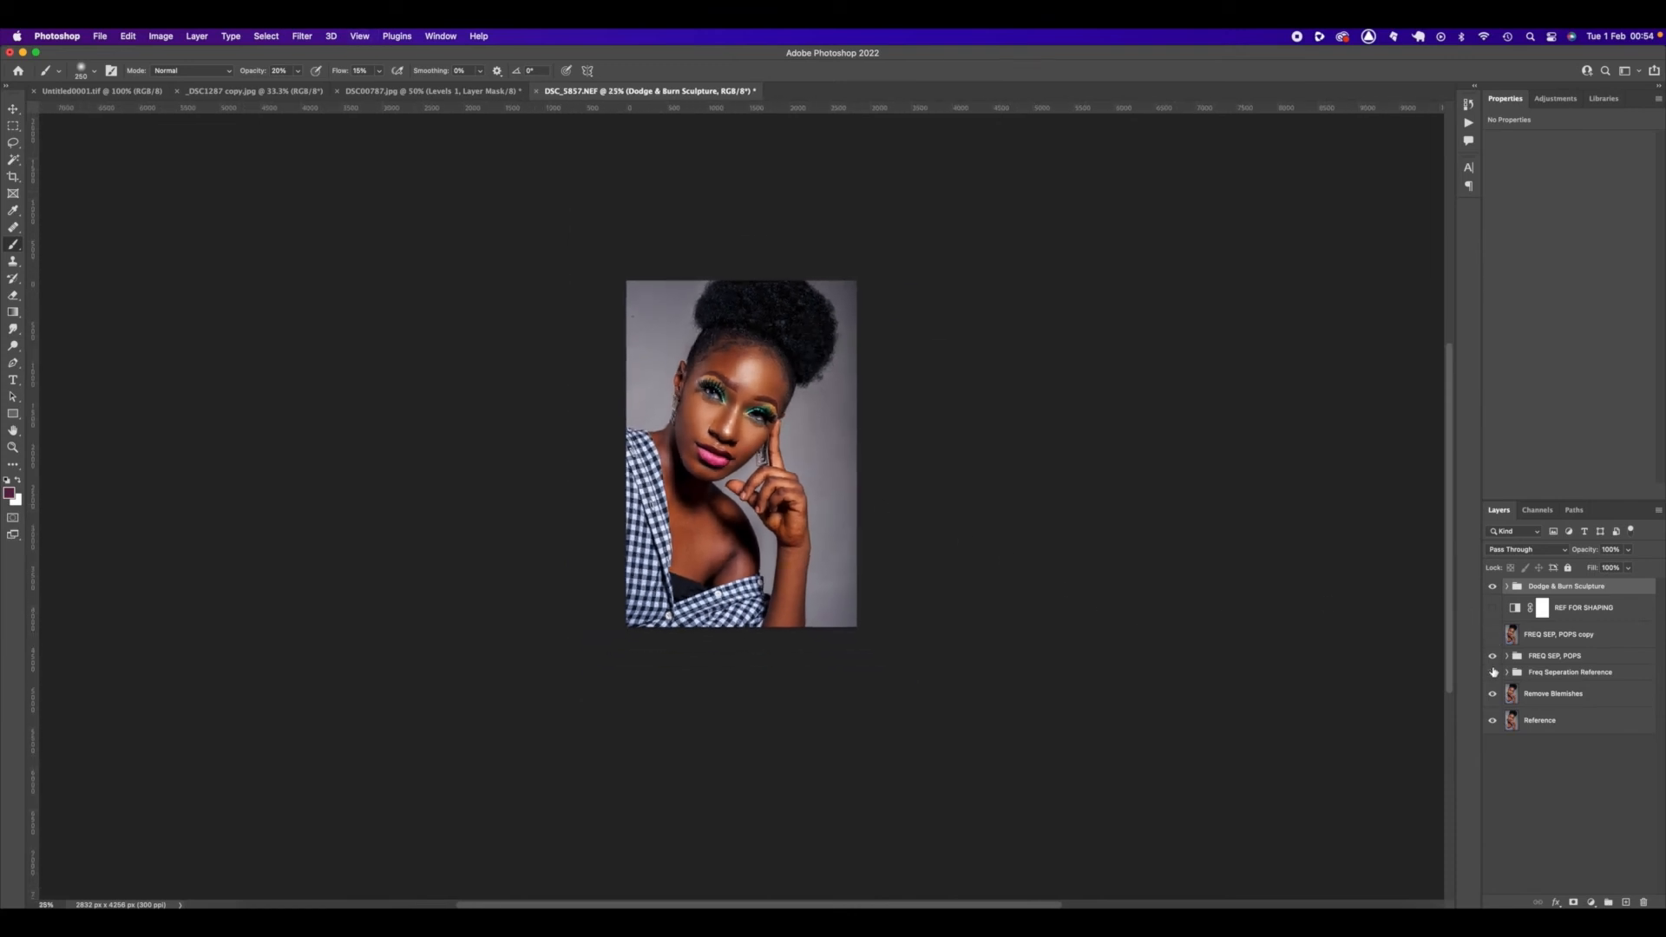
{"action": "left_click_drag", "start_coordinate": [1493, 656], "coordinate": [1493, 694]}
{"action": "left_click", "coordinate": [1492, 587]}
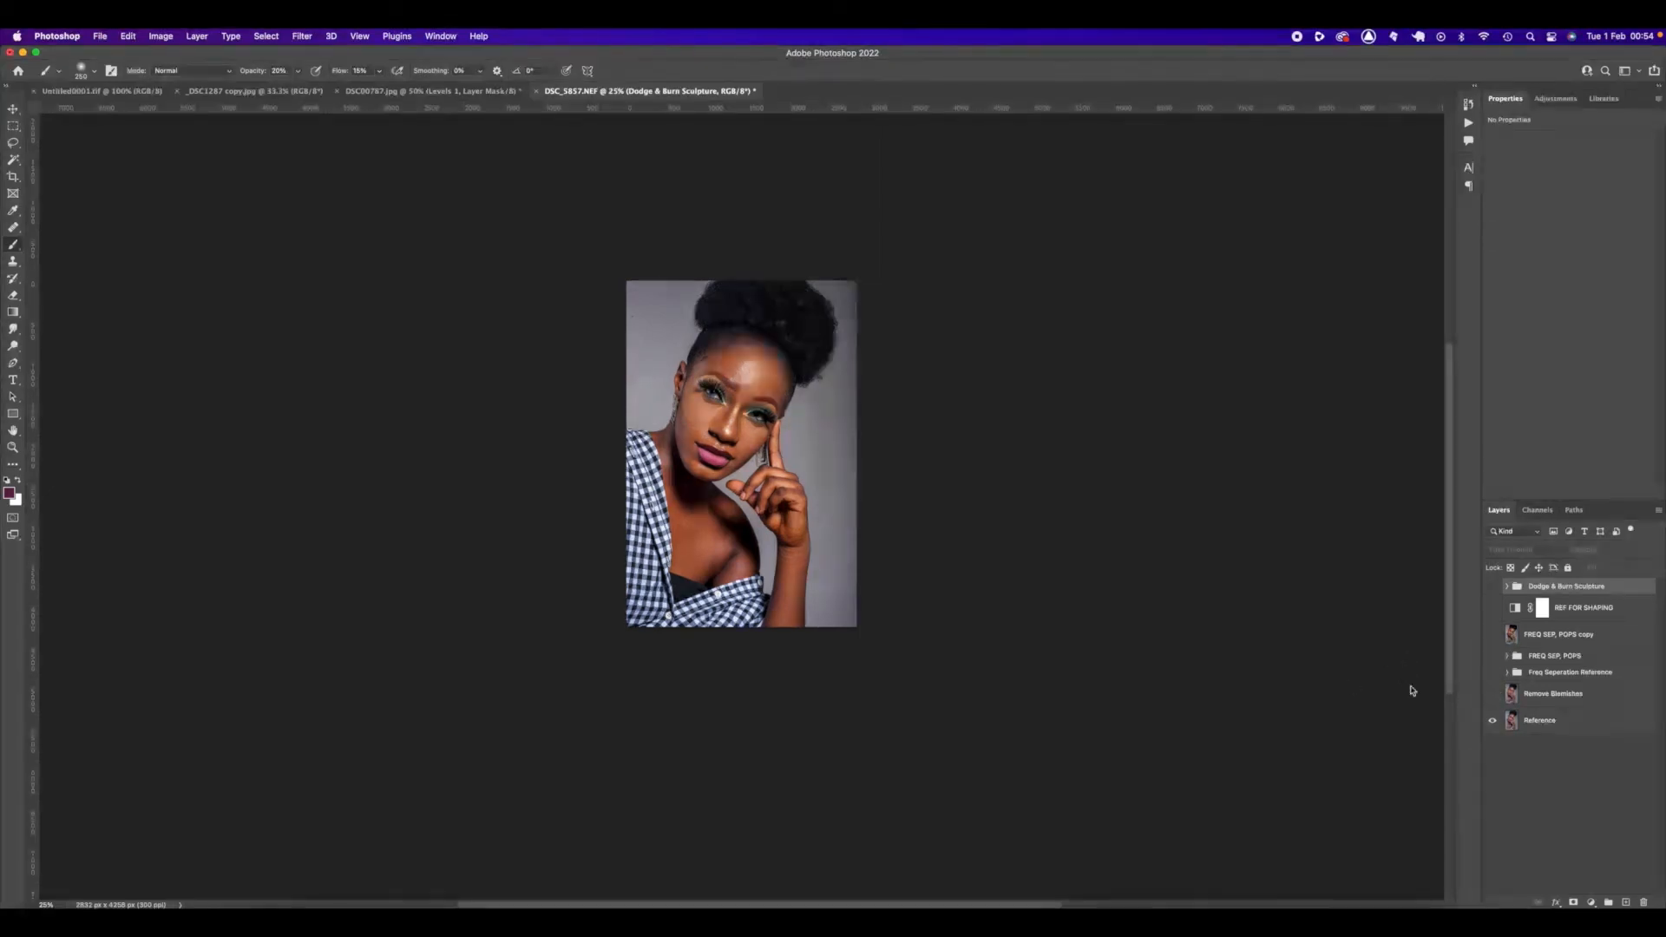
Examine the original portrait's face and skin up close and at full-figure size.
{"action": "key", "text": "super+equal"}
{"action": "key", "text": "super+equal"}
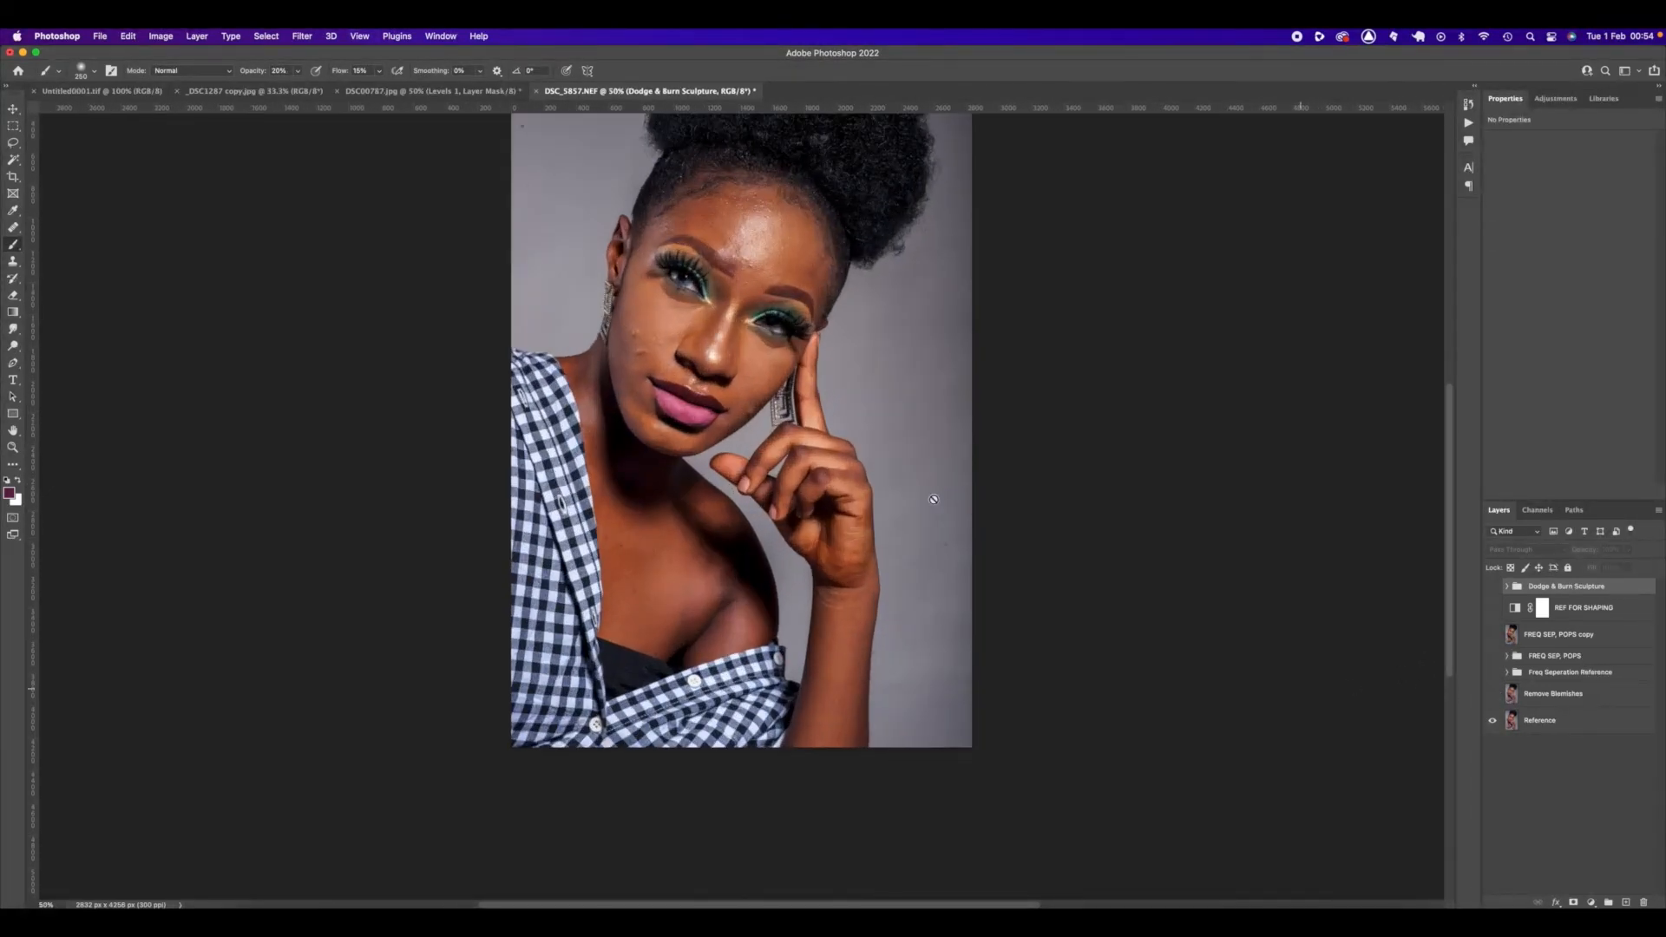
{"action": "key", "text": "space"}
{"action": "left_click_drag", "start_coordinate": [900, 472], "coordinate": [833, 583]}
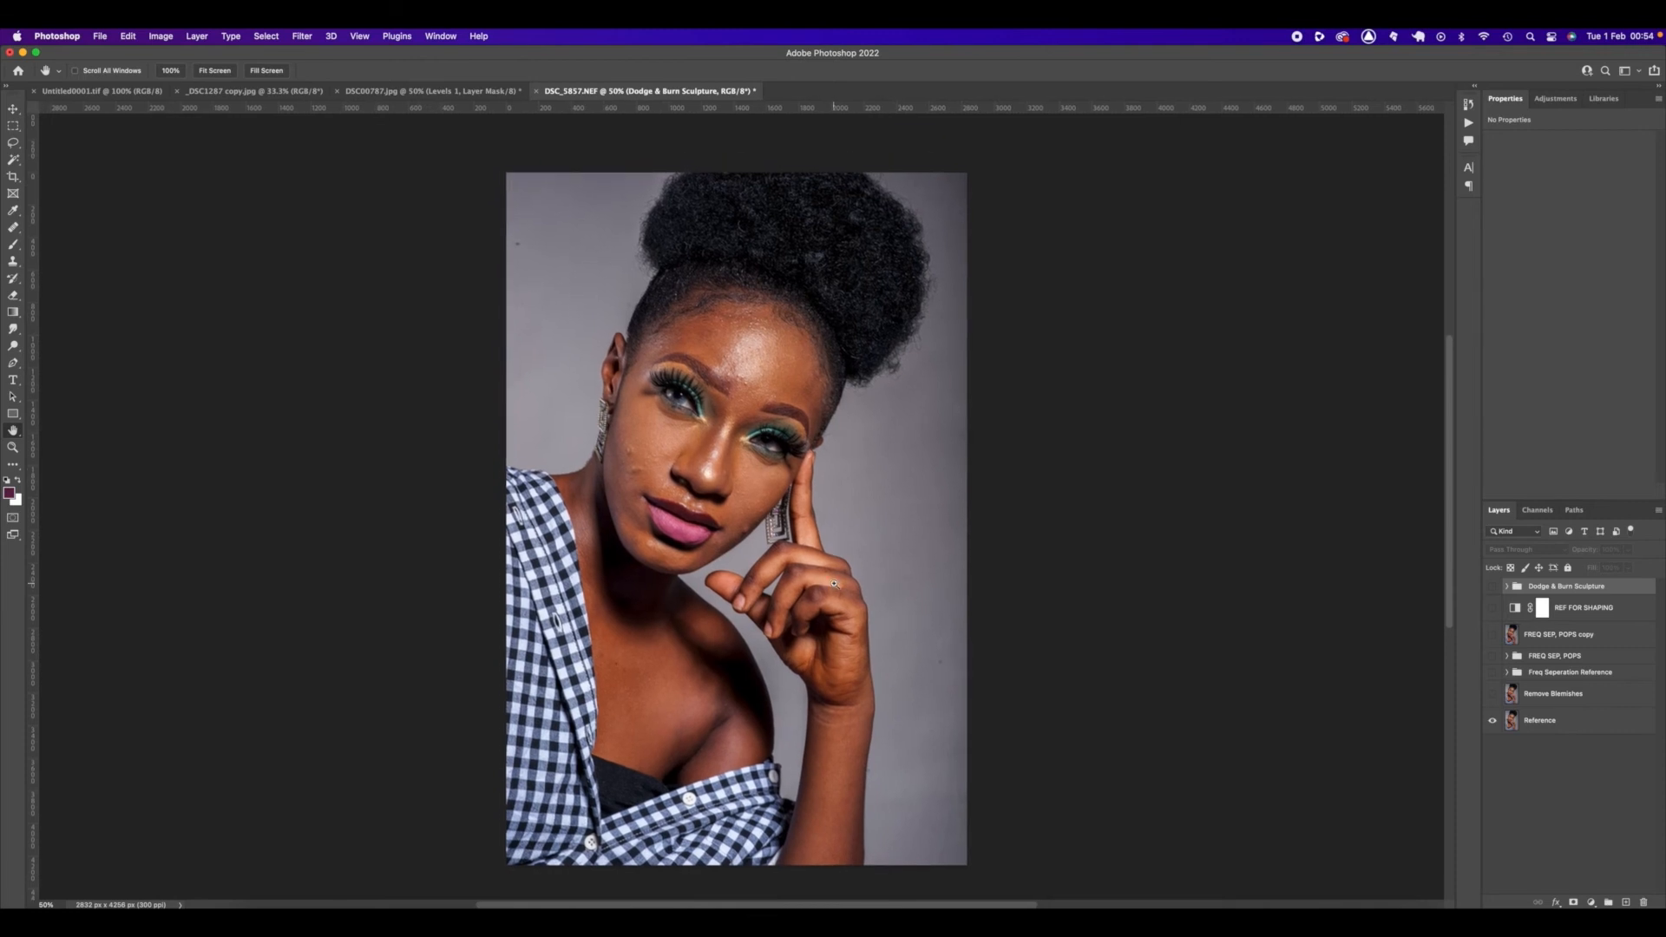
{"action": "left_click", "coordinate": [834, 584], "text": "super"}
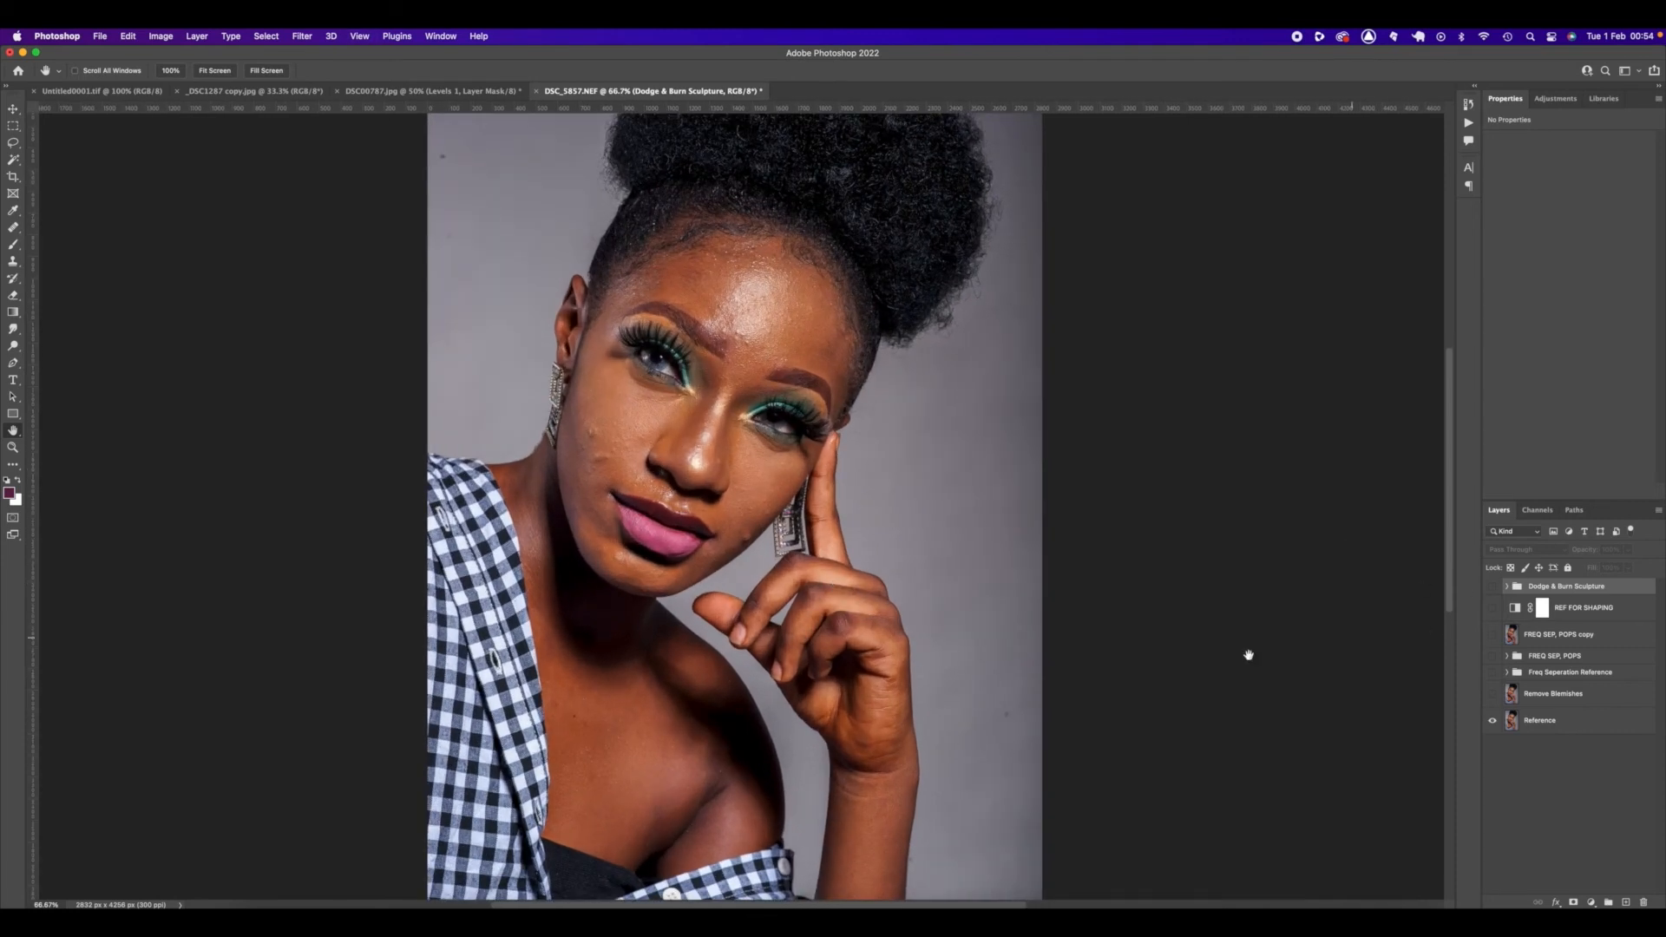
{"action": "left_click_drag", "start_coordinate": [989, 649], "coordinate": [986, 673]}
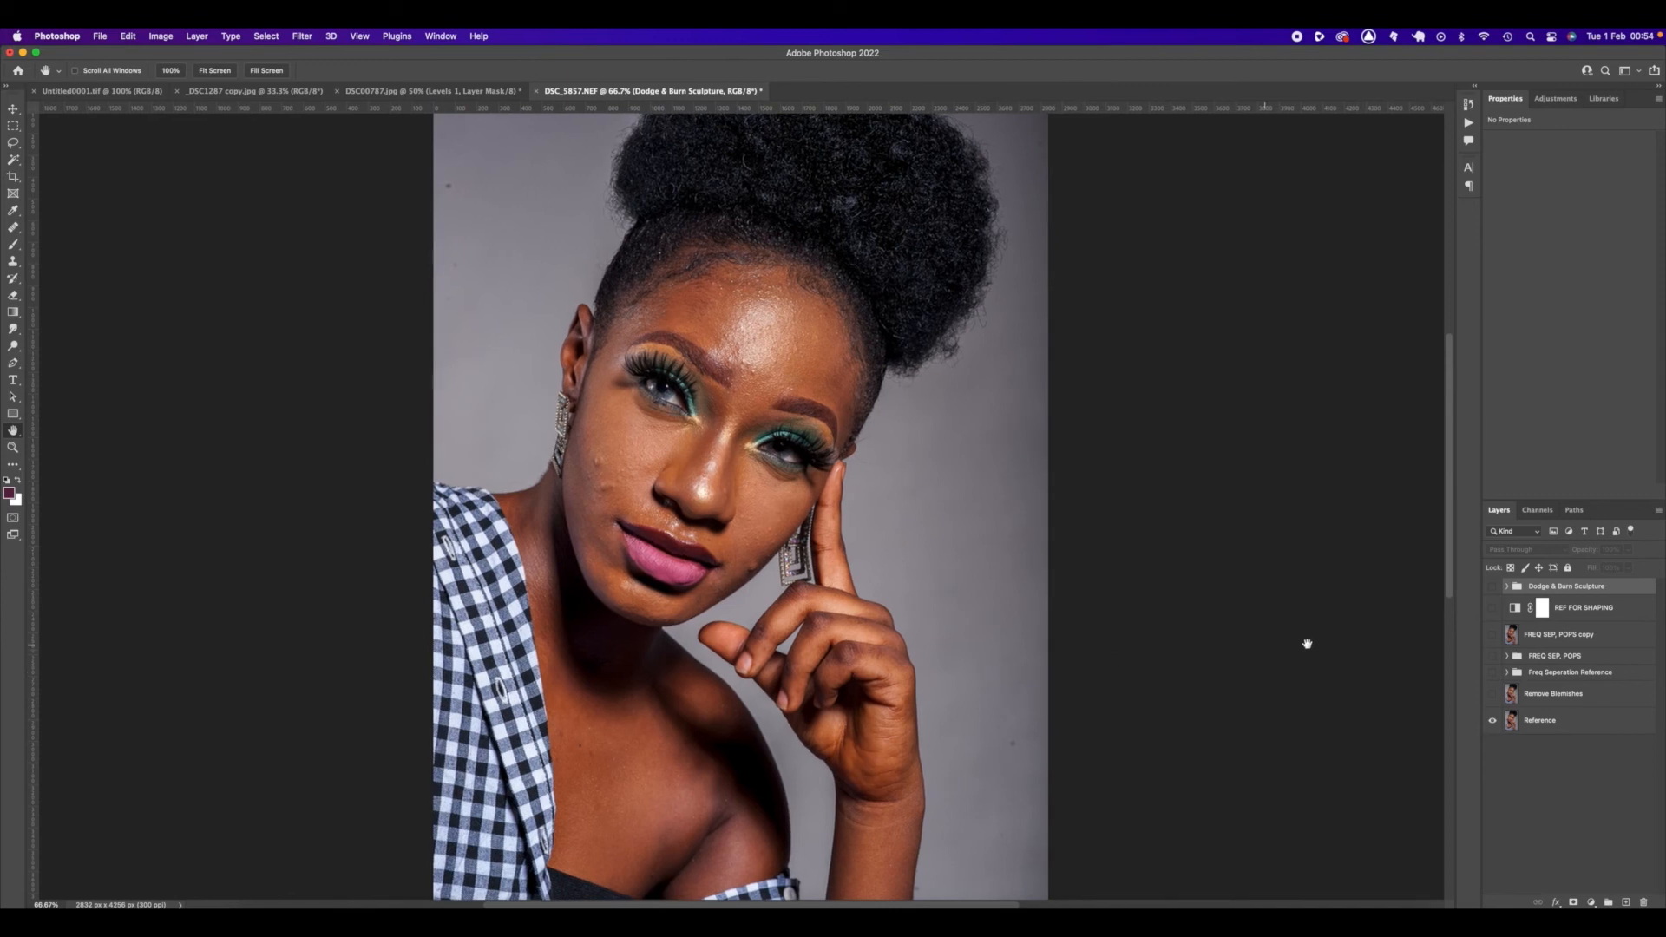
{"action": "left_click", "coordinate": [900, 643], "text": "alt"}
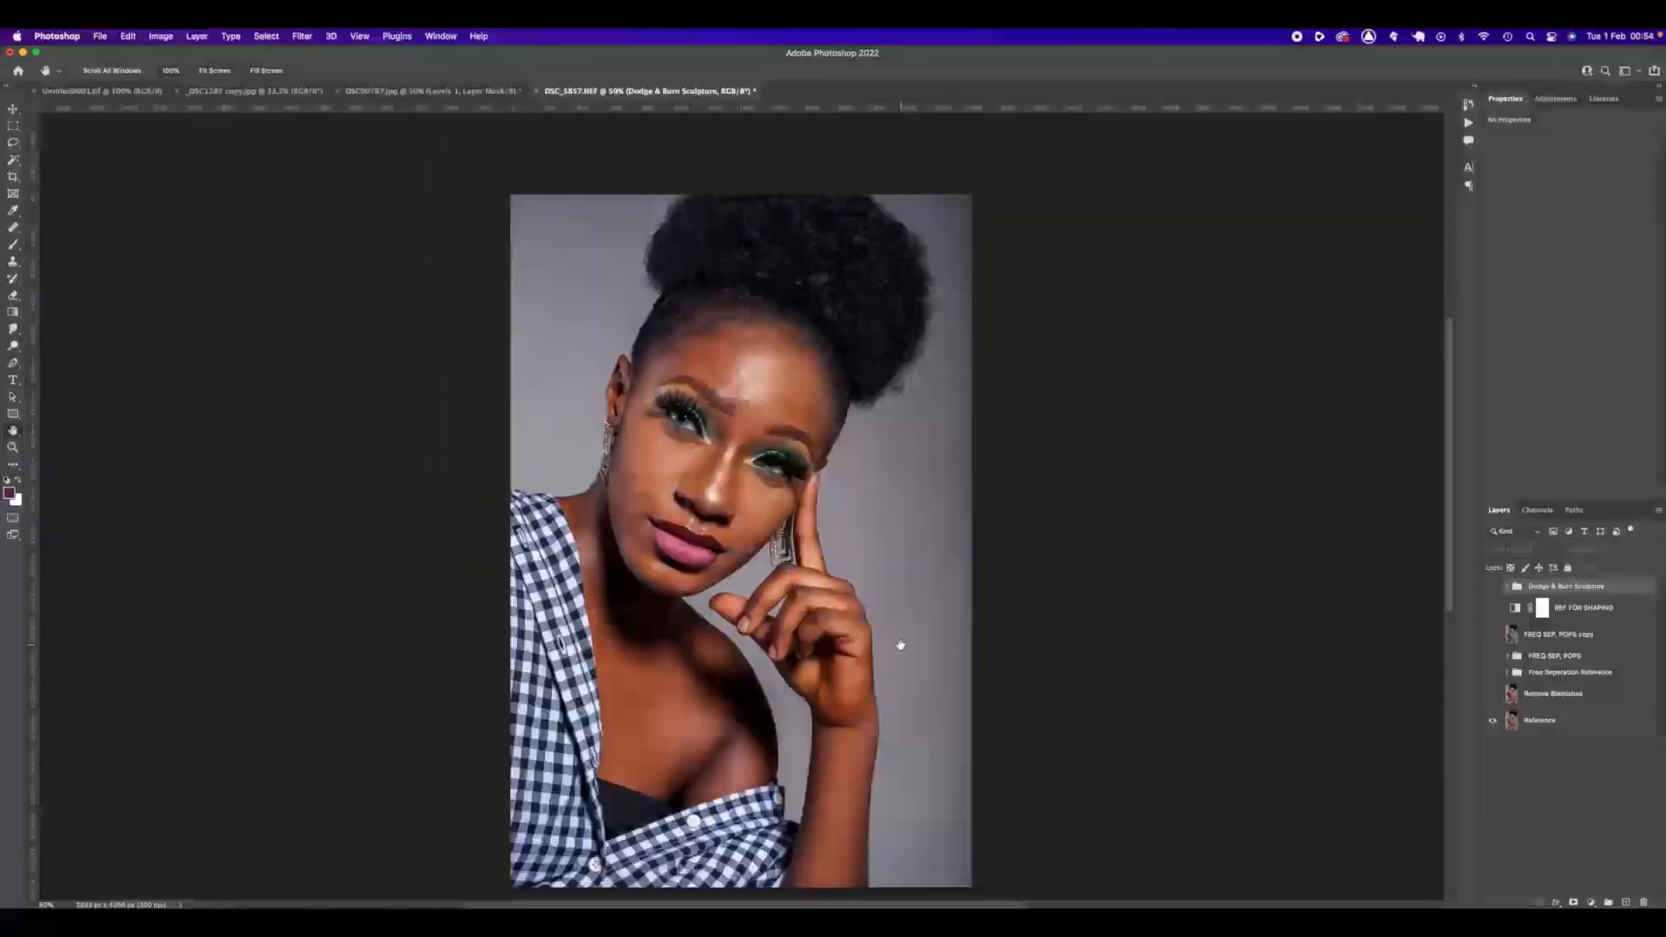
{"action": "scroll", "coordinate": [998, 694], "scroll_direction": "down", "scroll_amount": 2}
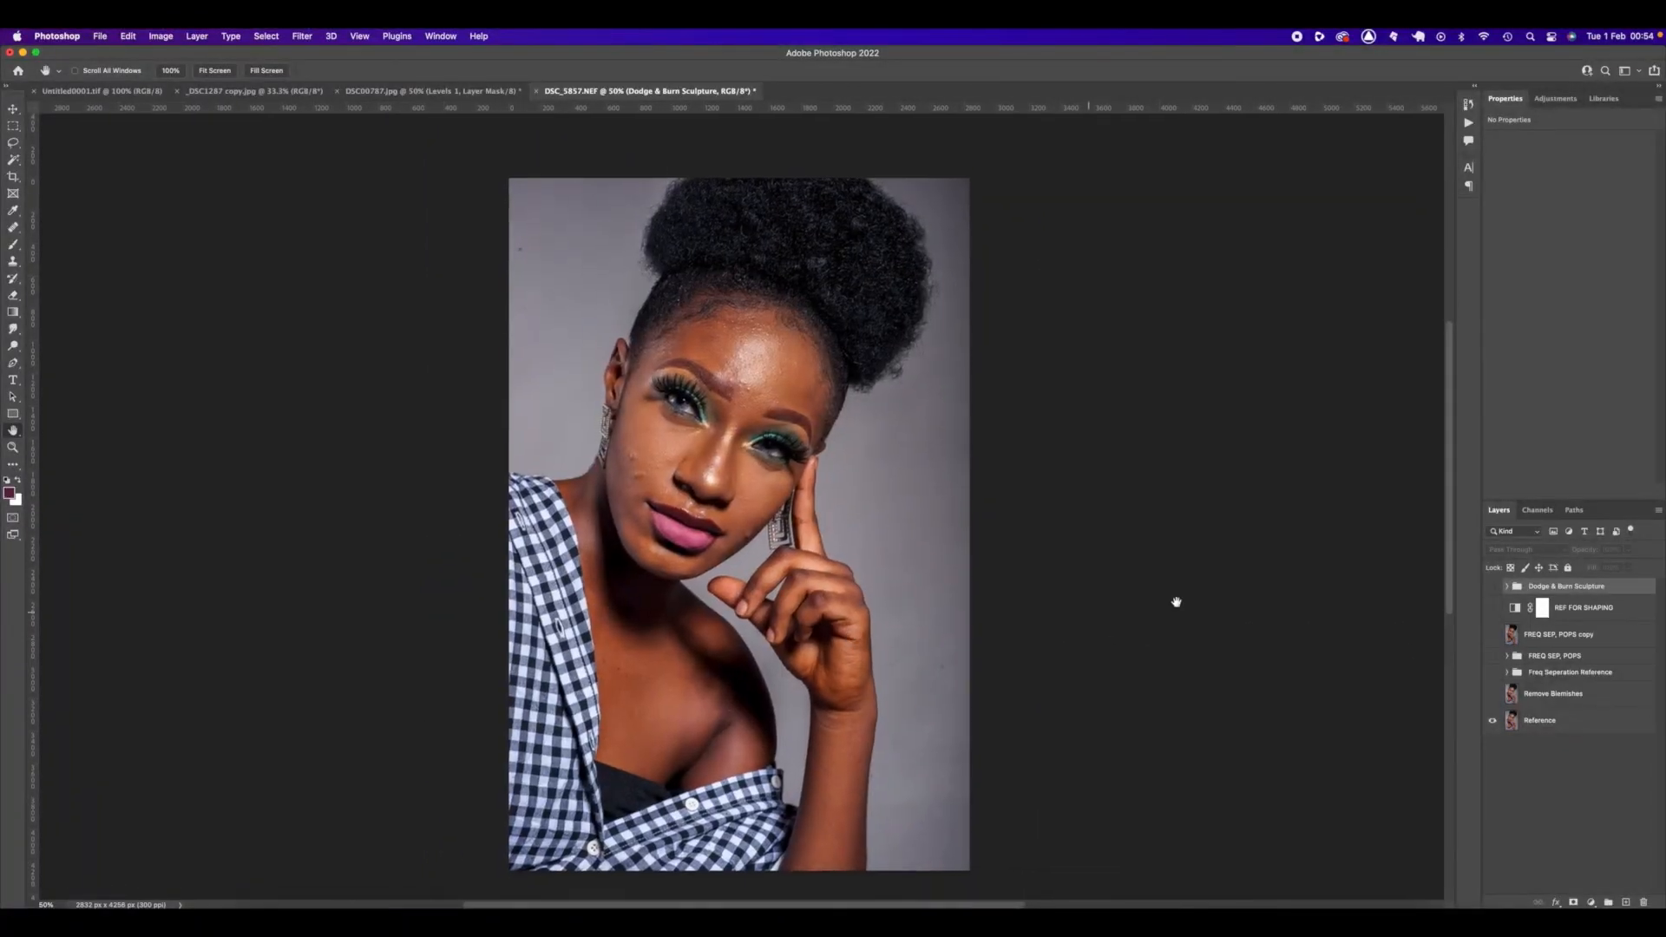
Show Remove Blemishes, Freq Separation Reference, FREQ SEP, POPS and FREQ SEP, POPS copy again to review each retouching stage.
{"action": "left_click", "coordinate": [1493, 673]}
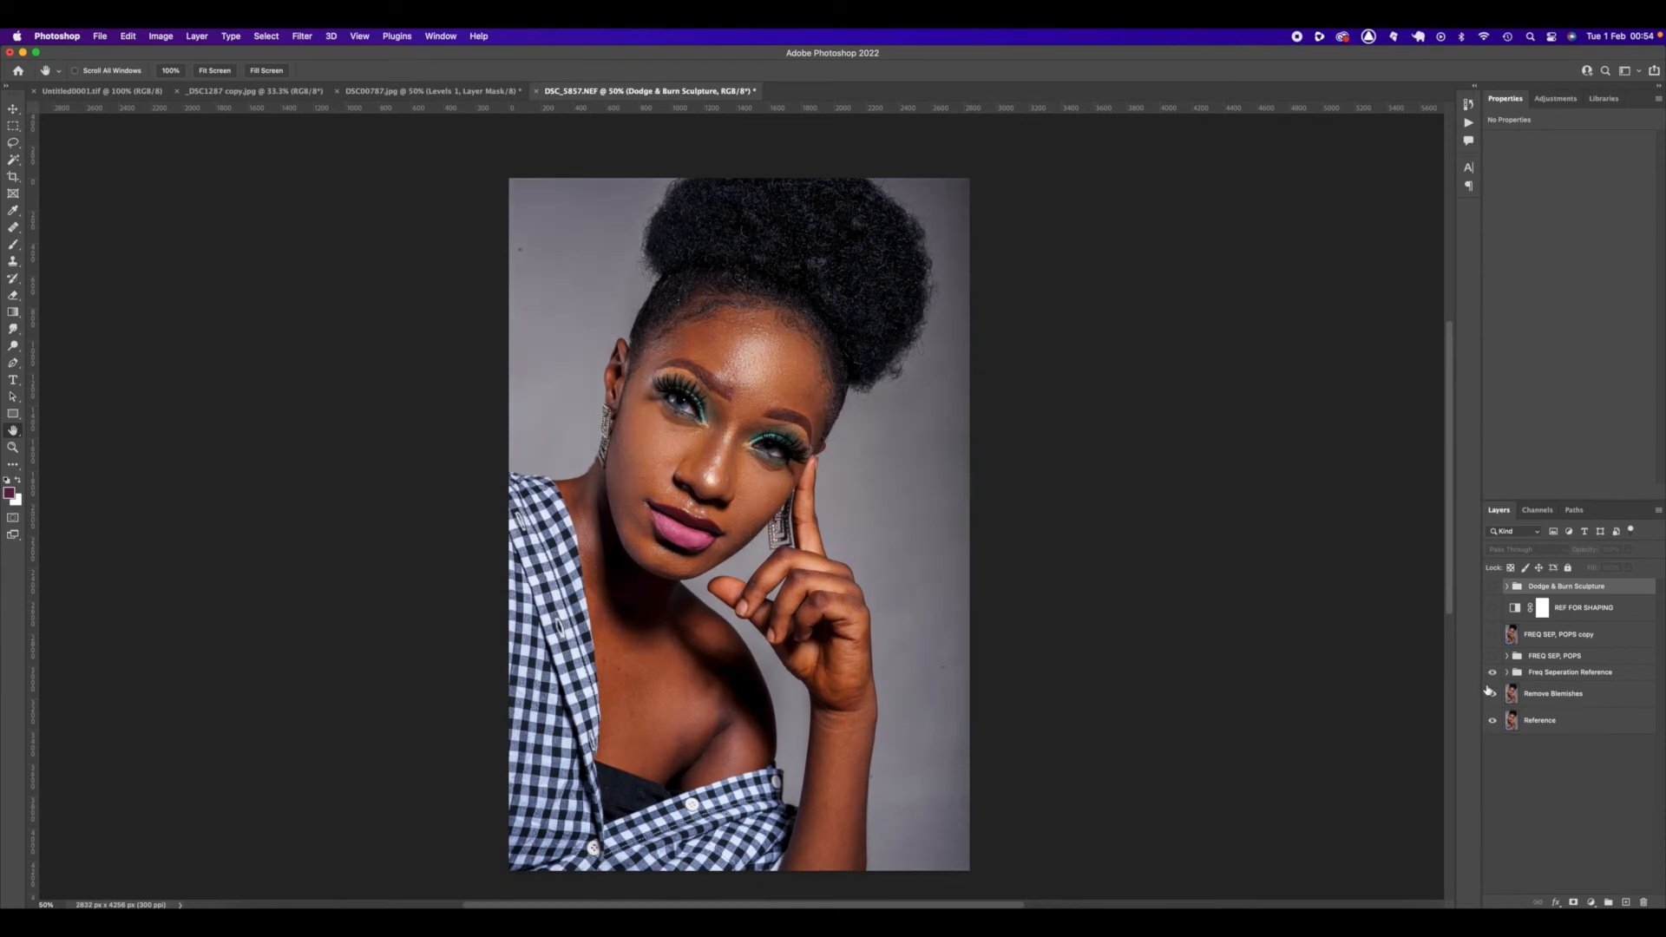
{"action": "left_click", "coordinate": [1492, 656]}
{"action": "left_click", "coordinate": [1494, 635]}
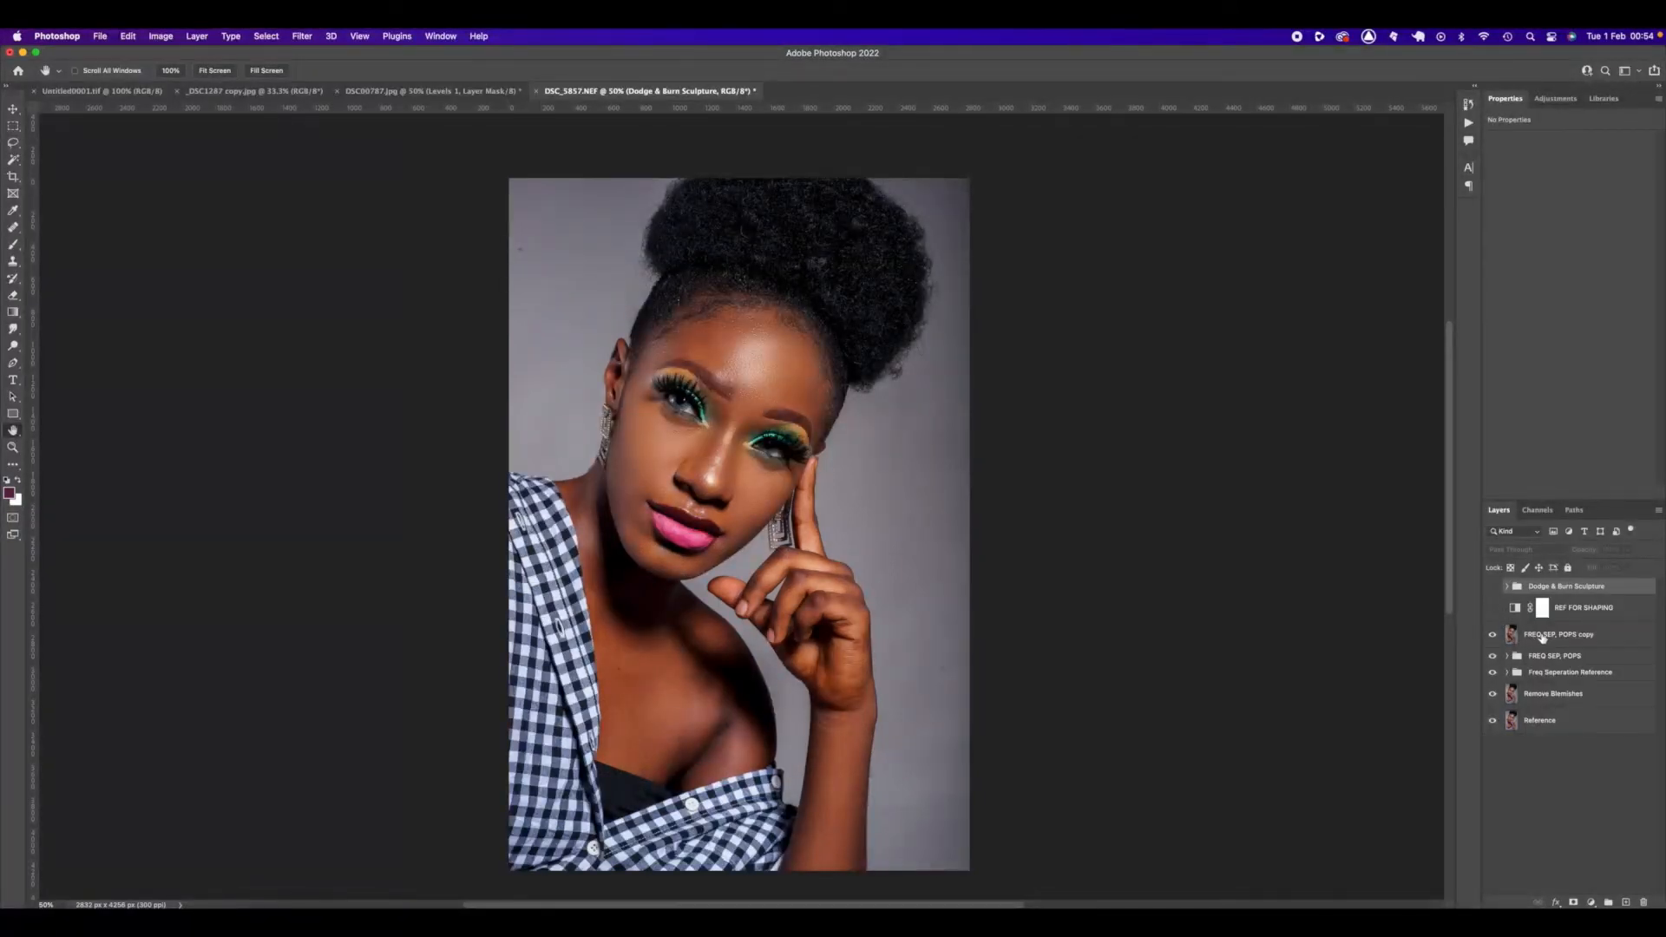
Rename the FREQ SEP, POPS copy layer as Restructure.
{"action": "double_click", "coordinate": [1542, 636]}
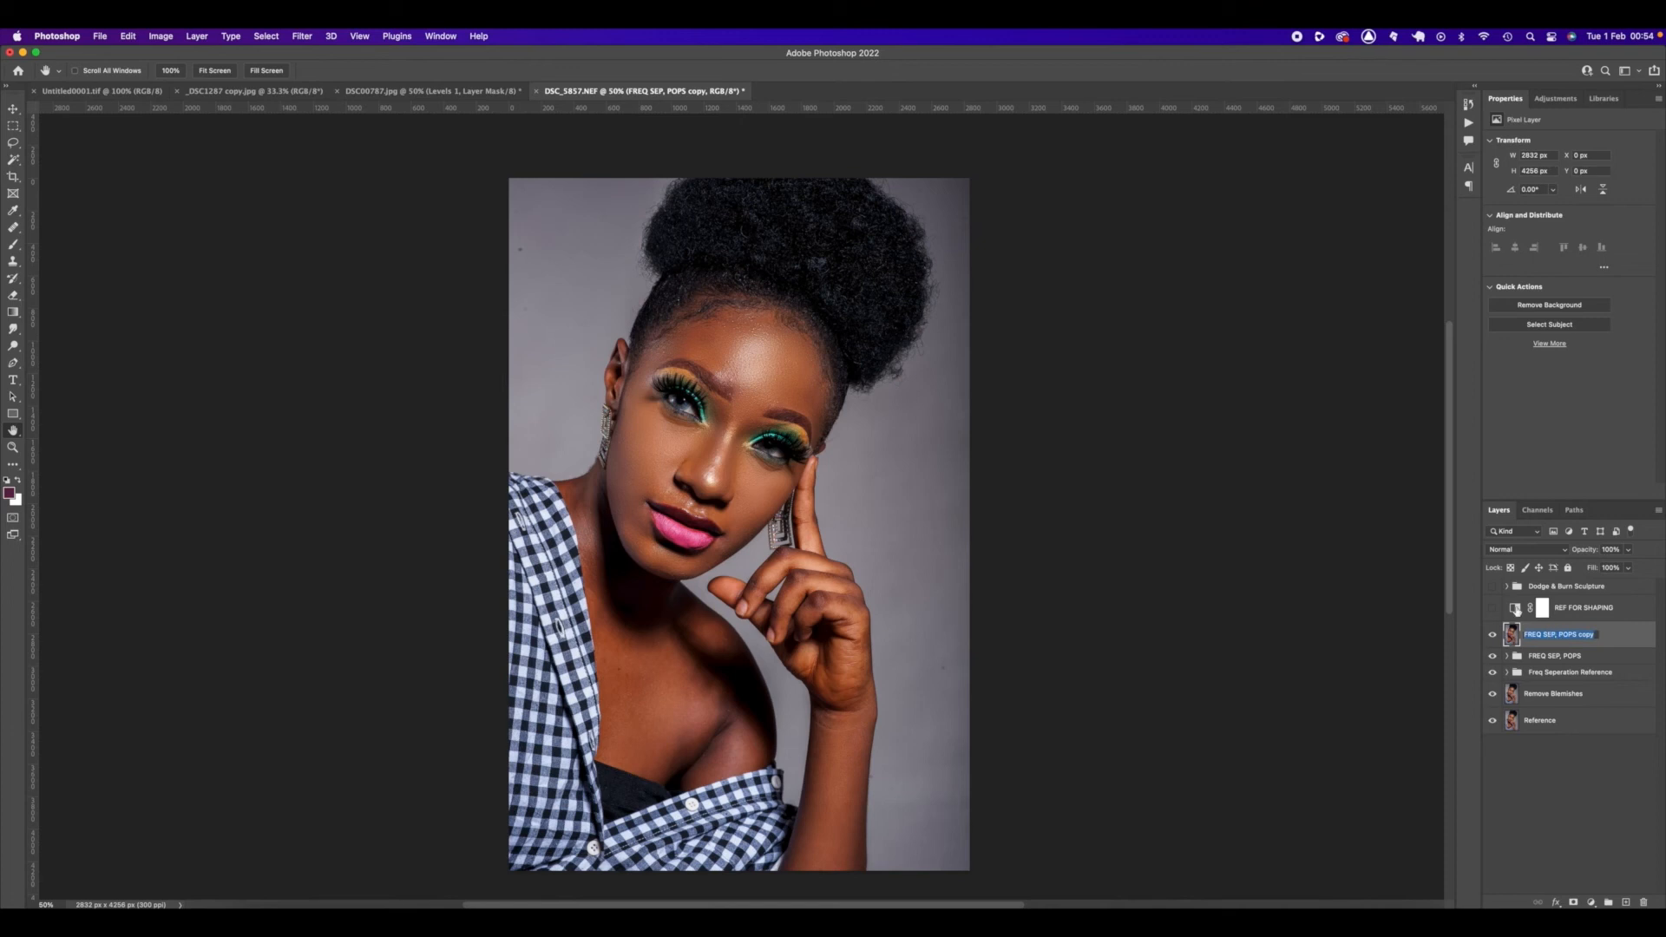
{"action": "type", "text": "Restructure"}
Preview REF FOR SHAPING briefly and hide it again, and show and select the Dodge & Burn Sculpture group.
{"action": "left_click", "coordinate": [1493, 608]}
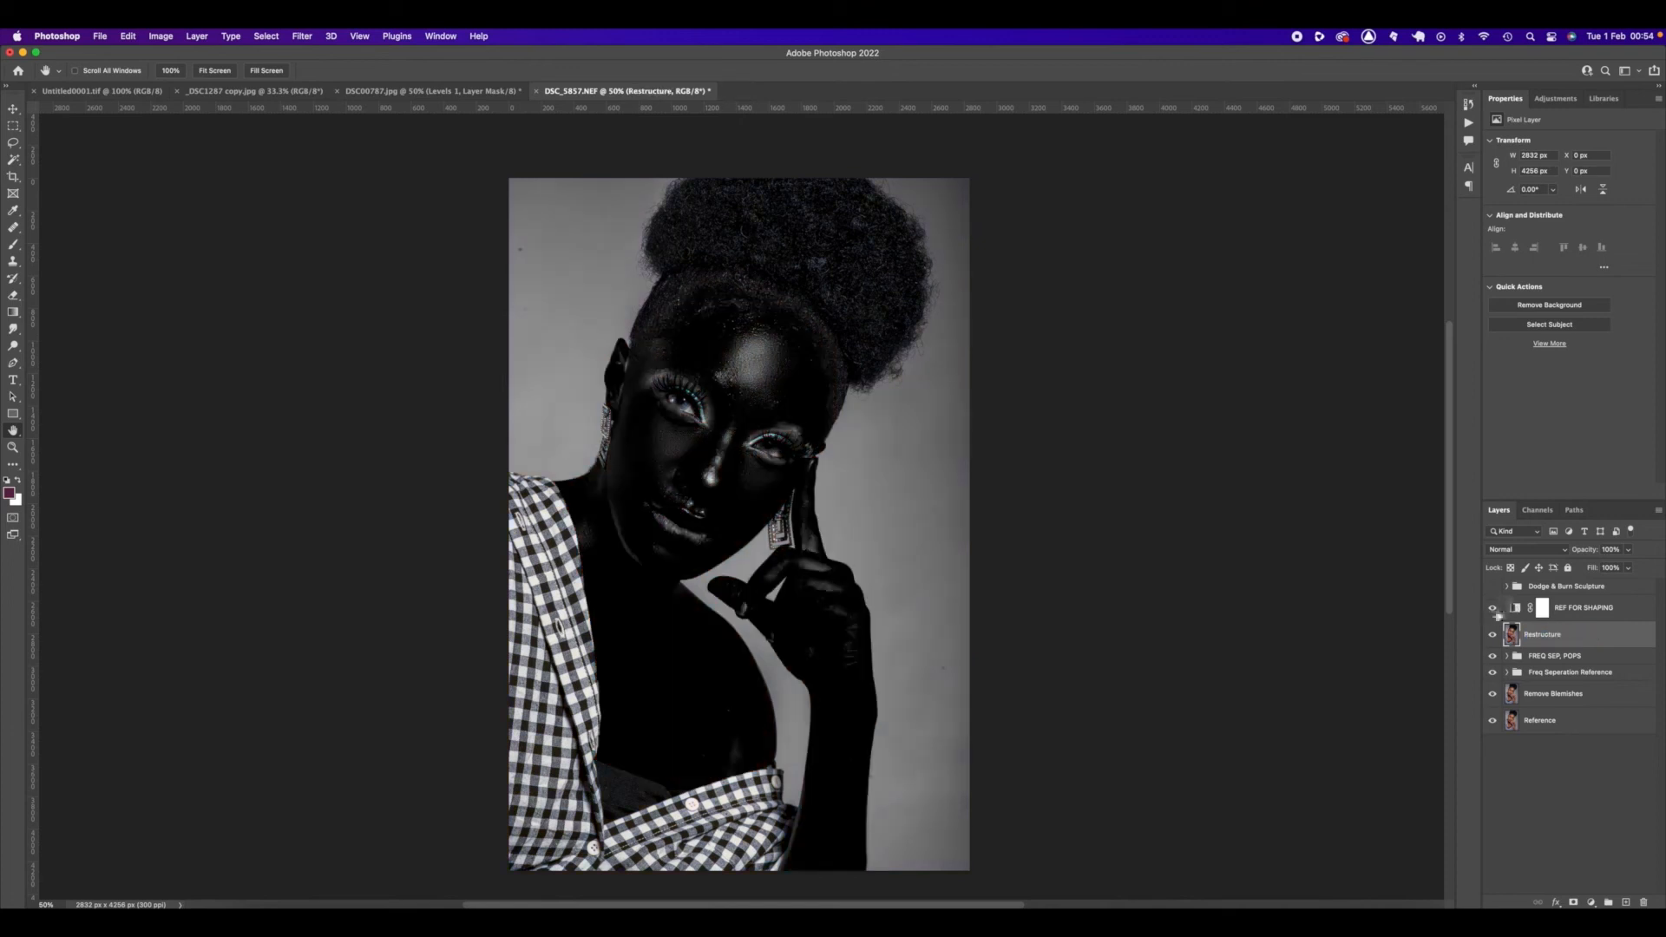
{"action": "left_click", "coordinate": [1493, 607]}
{"action": "left_click", "coordinate": [1493, 587]}
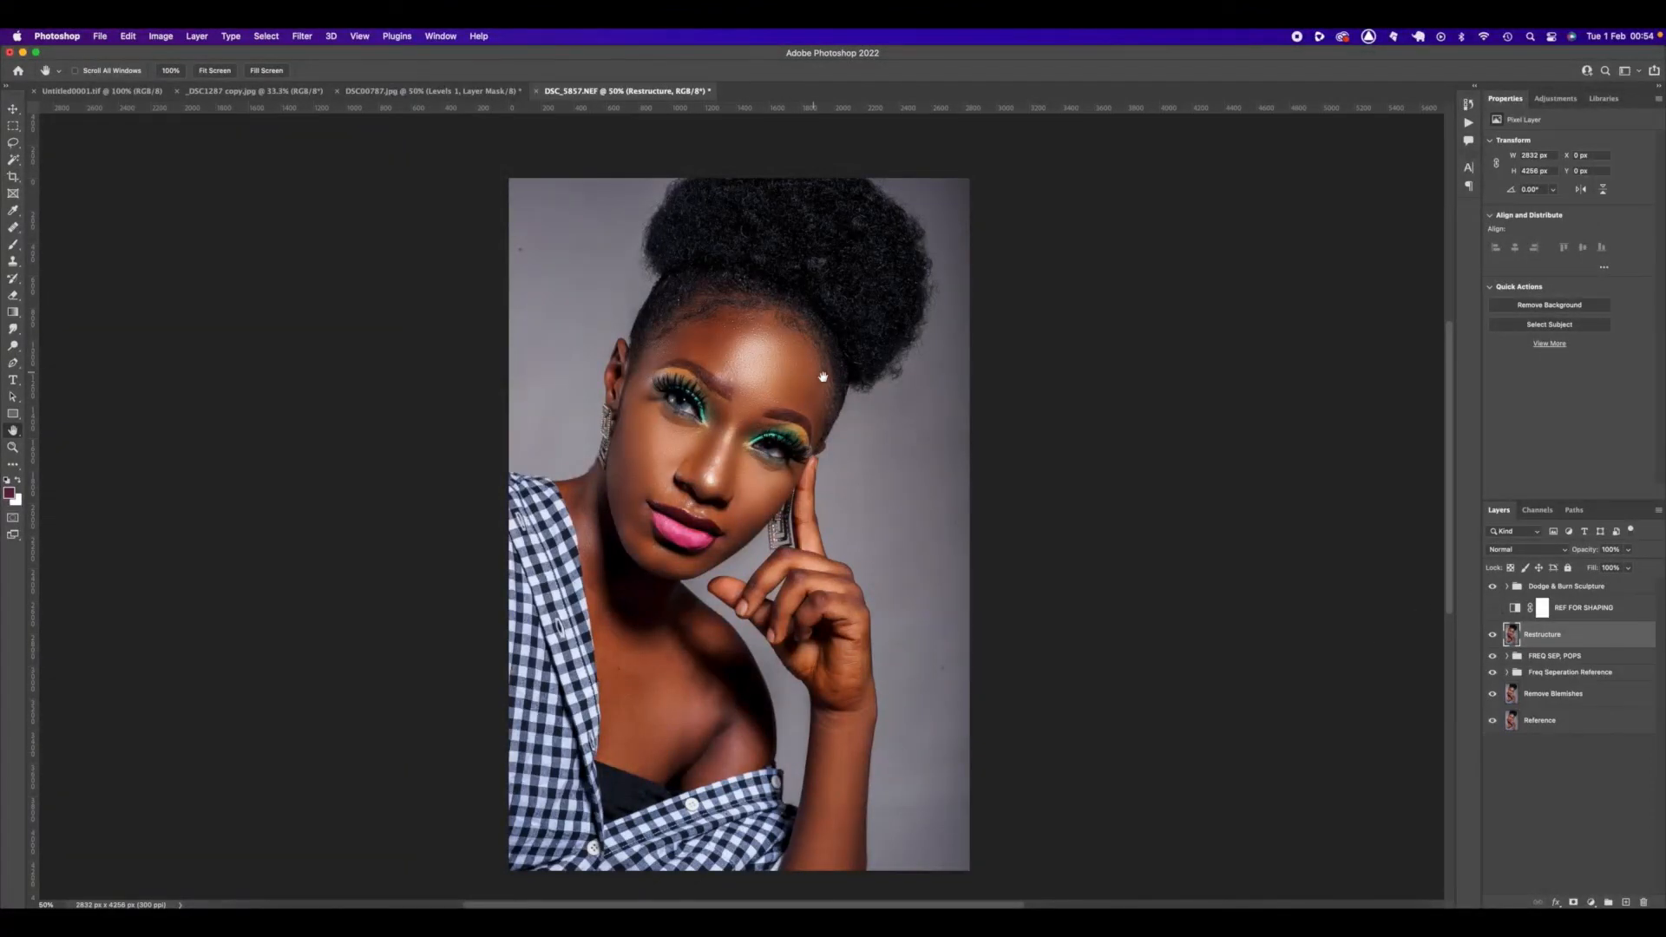
{"action": "left_click", "coordinate": [1542, 587]}
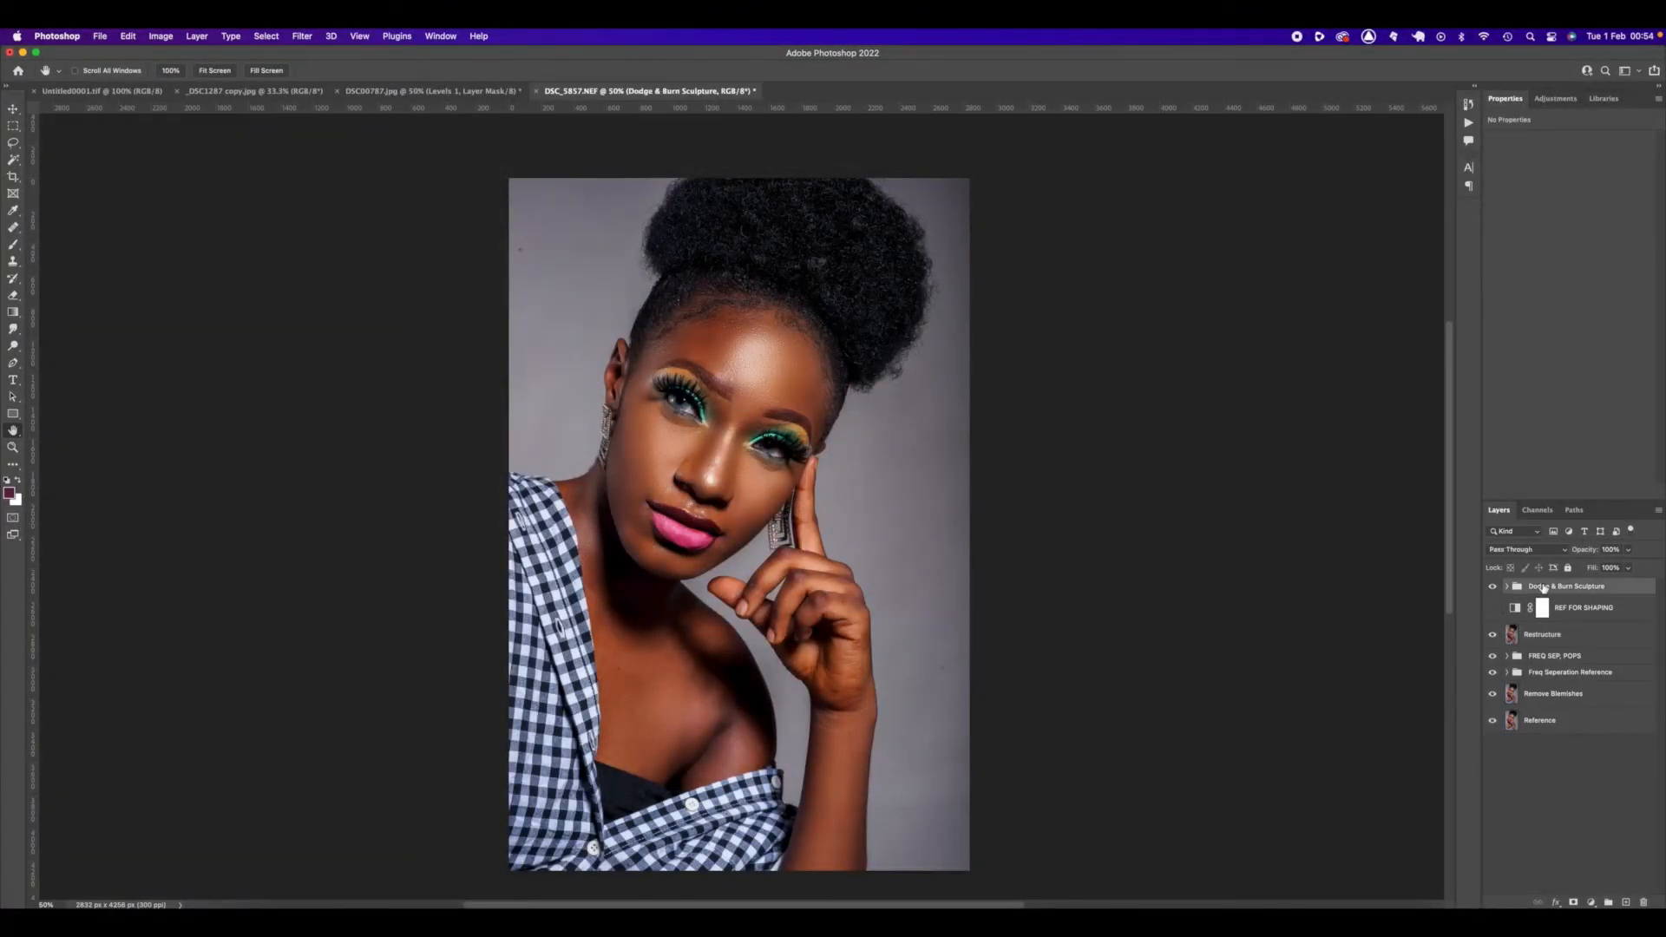
Compare the portrait without the Dodge & Burn Sculpture group, and delete the REF FOR SHAPING layer.
{"action": "left_click", "coordinate": [1495, 587]}
{"action": "left_click", "coordinate": [1495, 586]}
{"action": "left_click", "coordinate": [1571, 608]}
{"action": "key", "text": "BackSpace"}
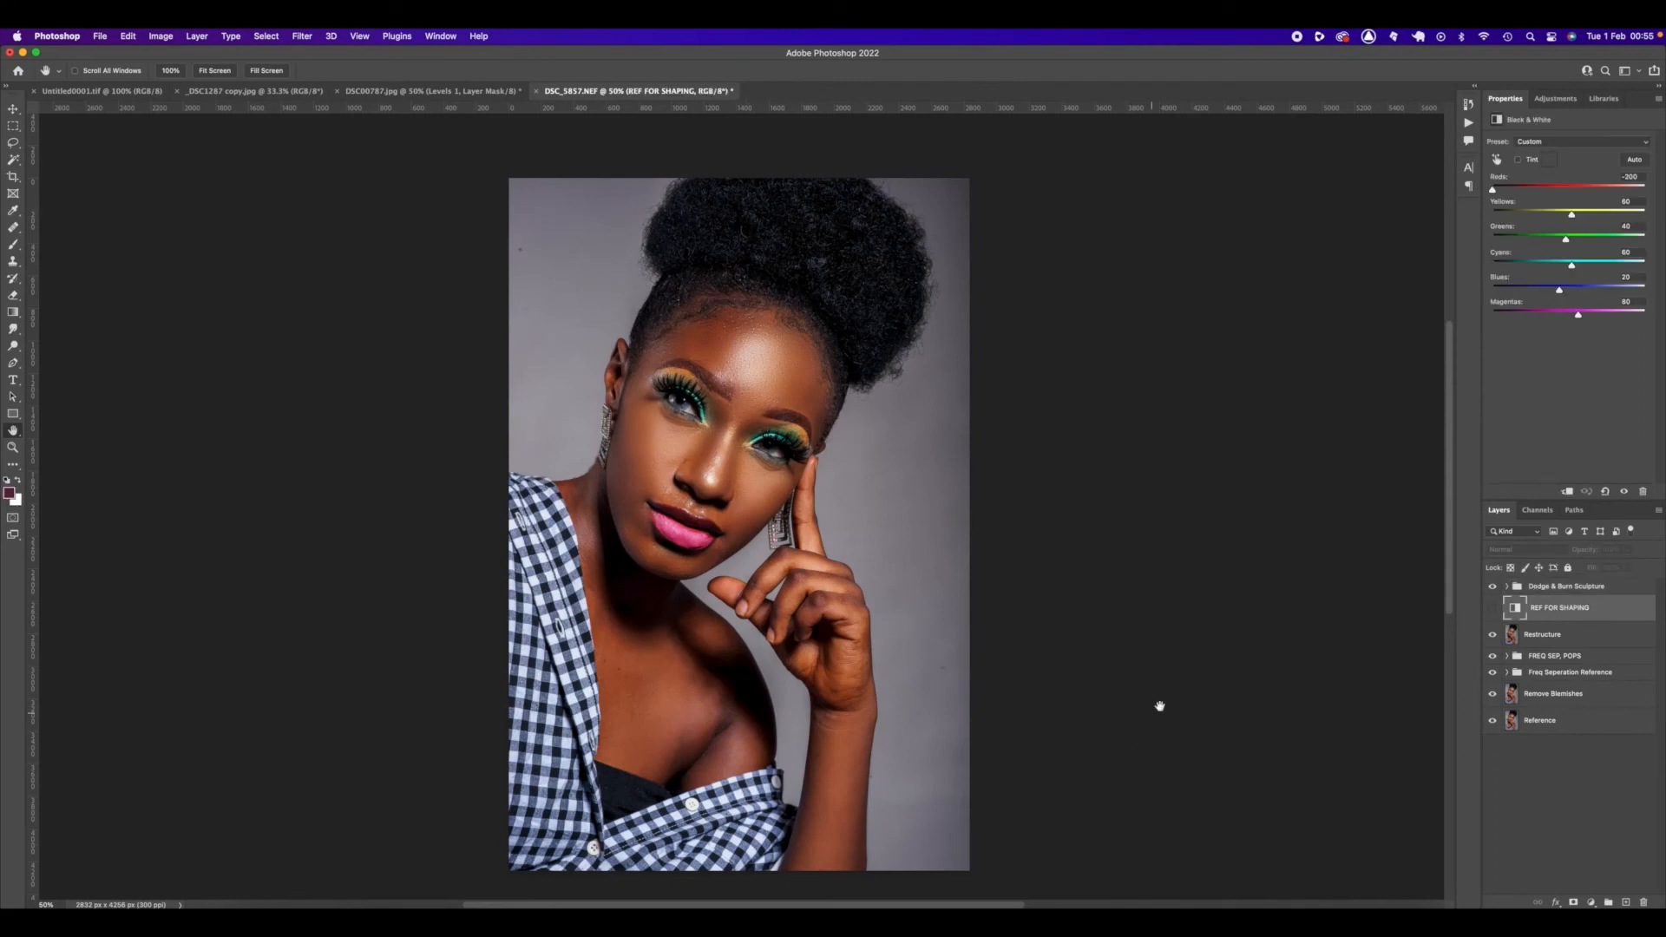
{"action": "key", "text": "BackSpace"}
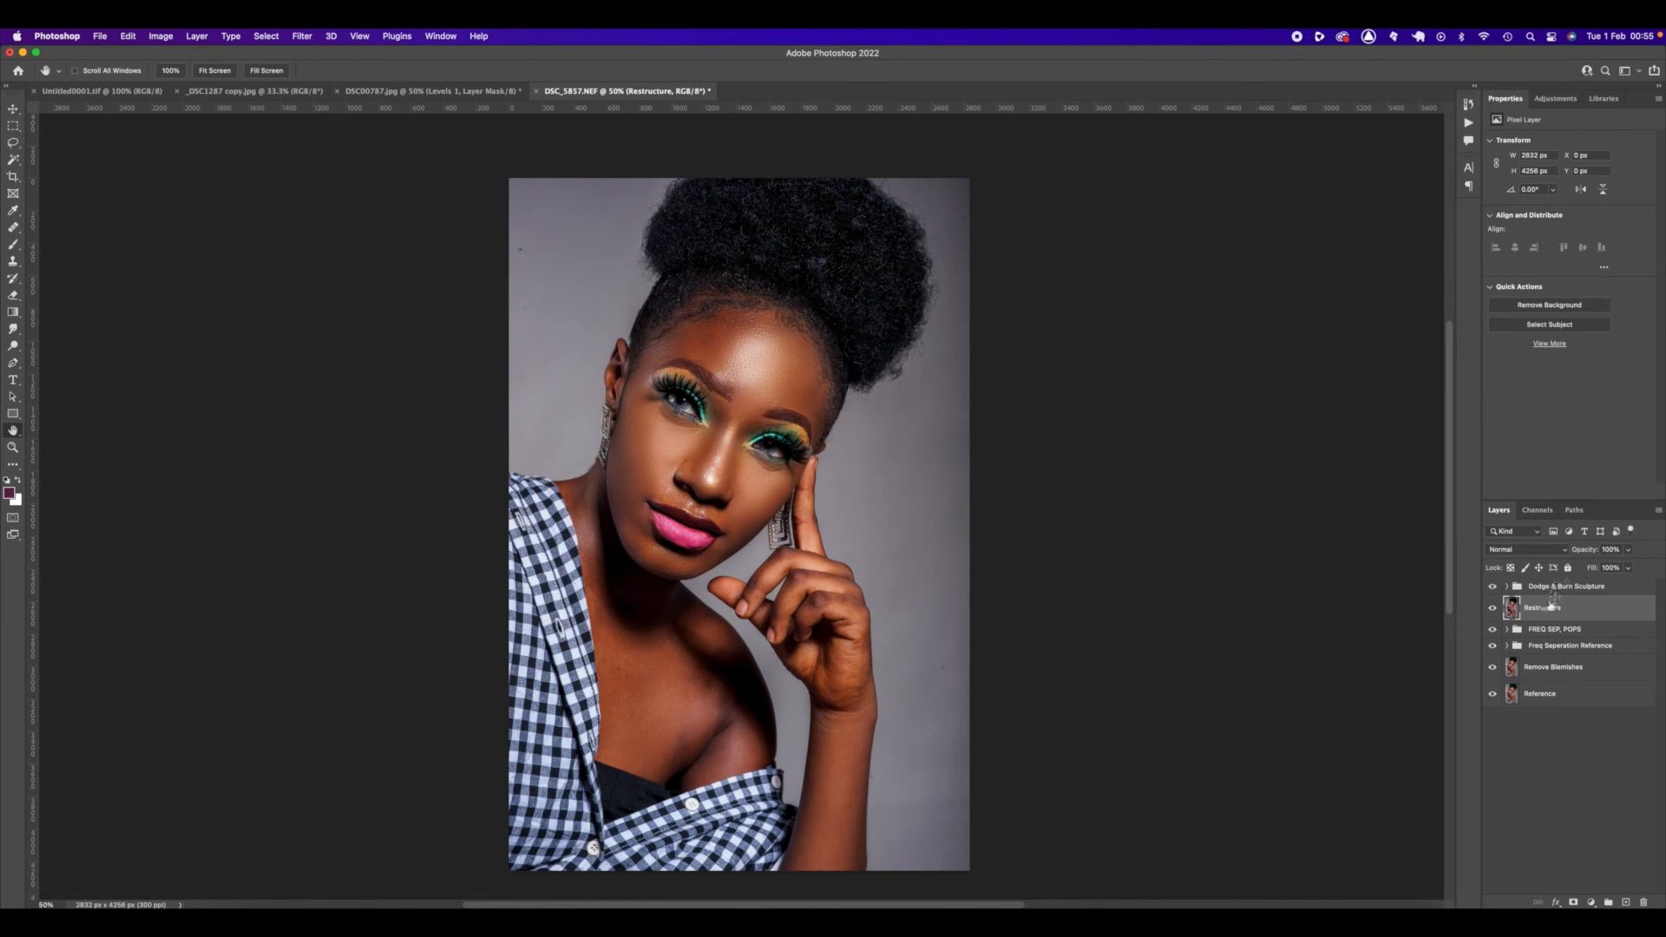
Duplicate the Restructure layer, merge the copy with the Dodge & Burn Sculpture group into one layer, and check its before and after.
{"action": "key", "text": "super+j"}
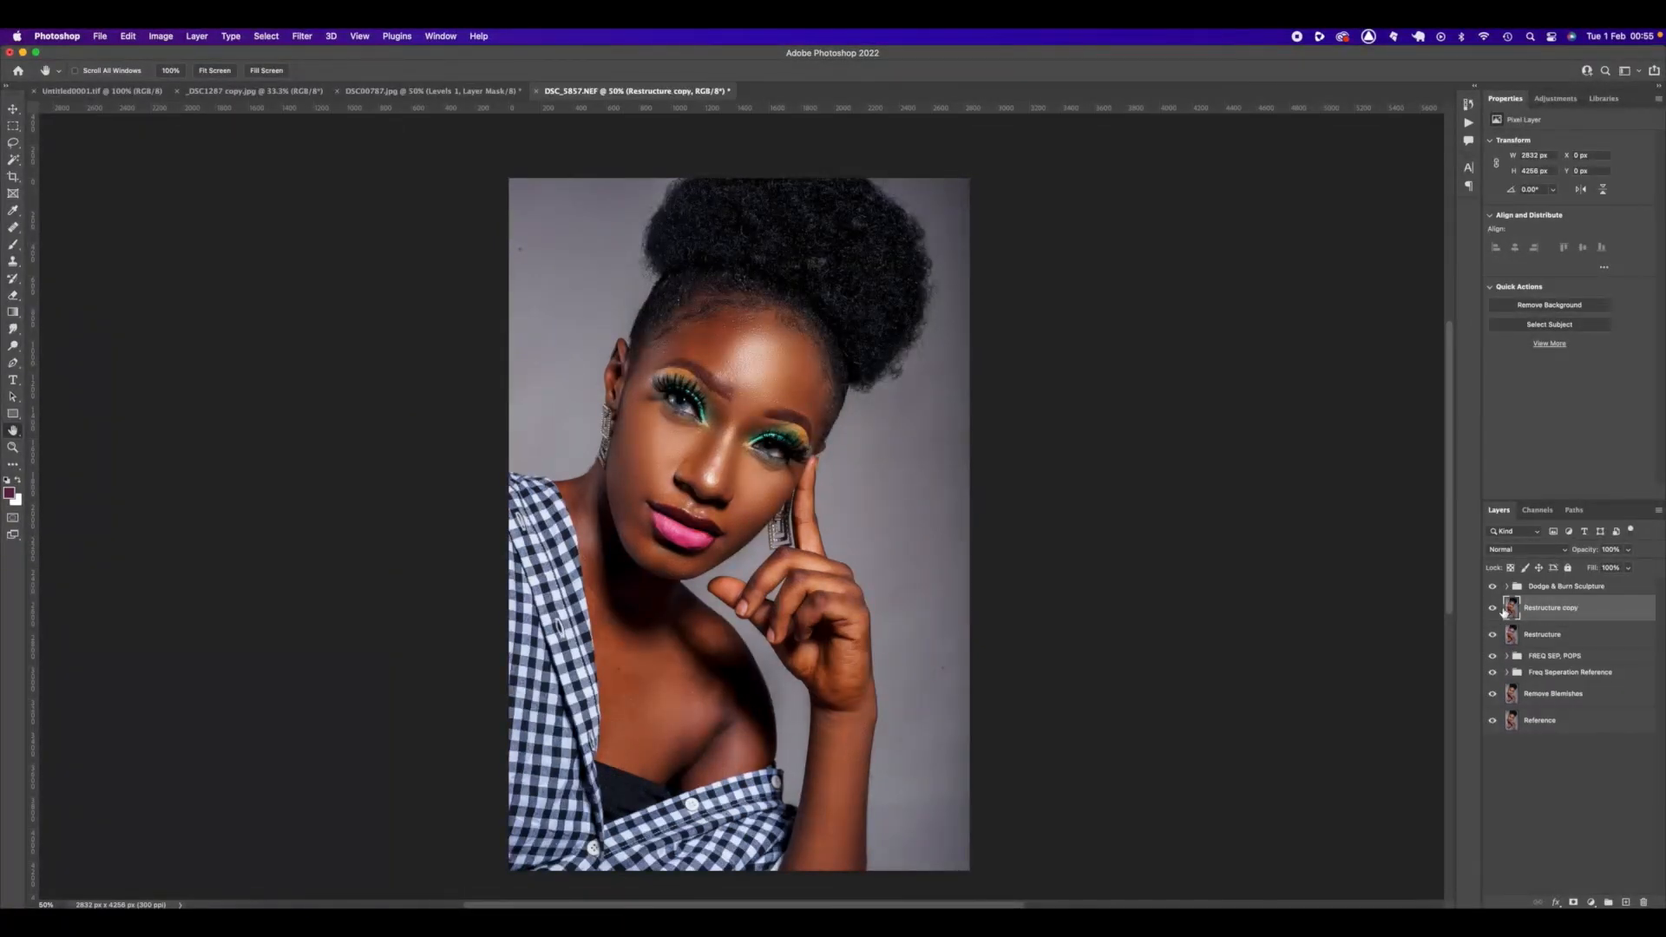
{"action": "left_click", "coordinate": [1551, 590]}
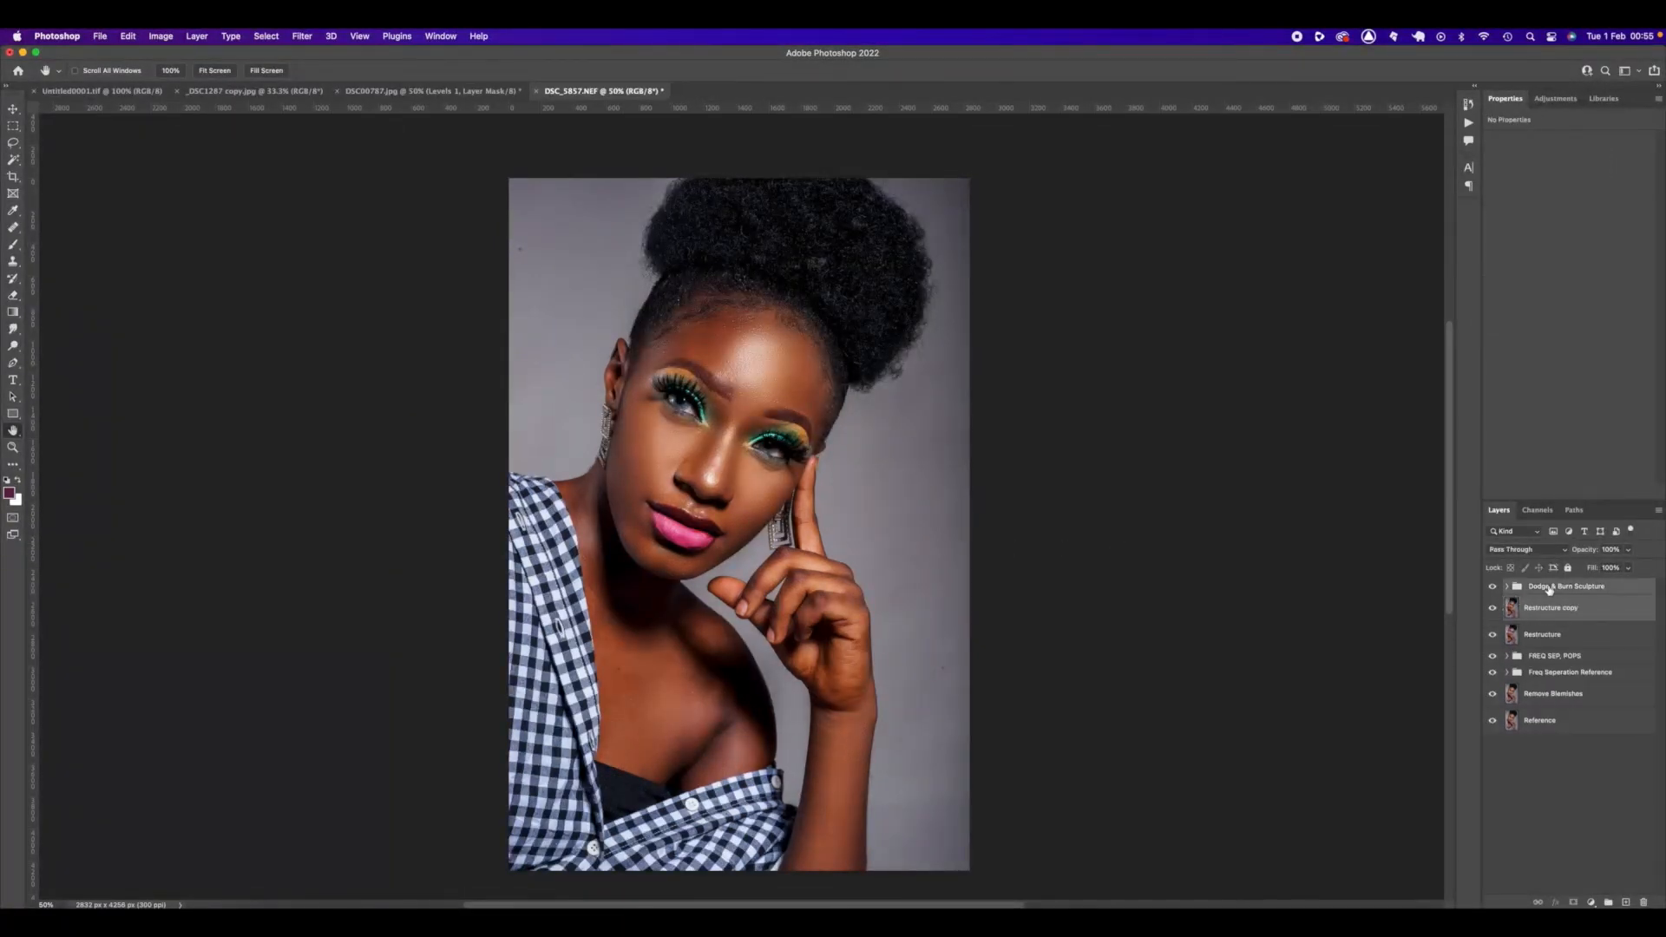
{"action": "key", "text": "super+e"}
{"action": "left_click", "coordinate": [1493, 594]}
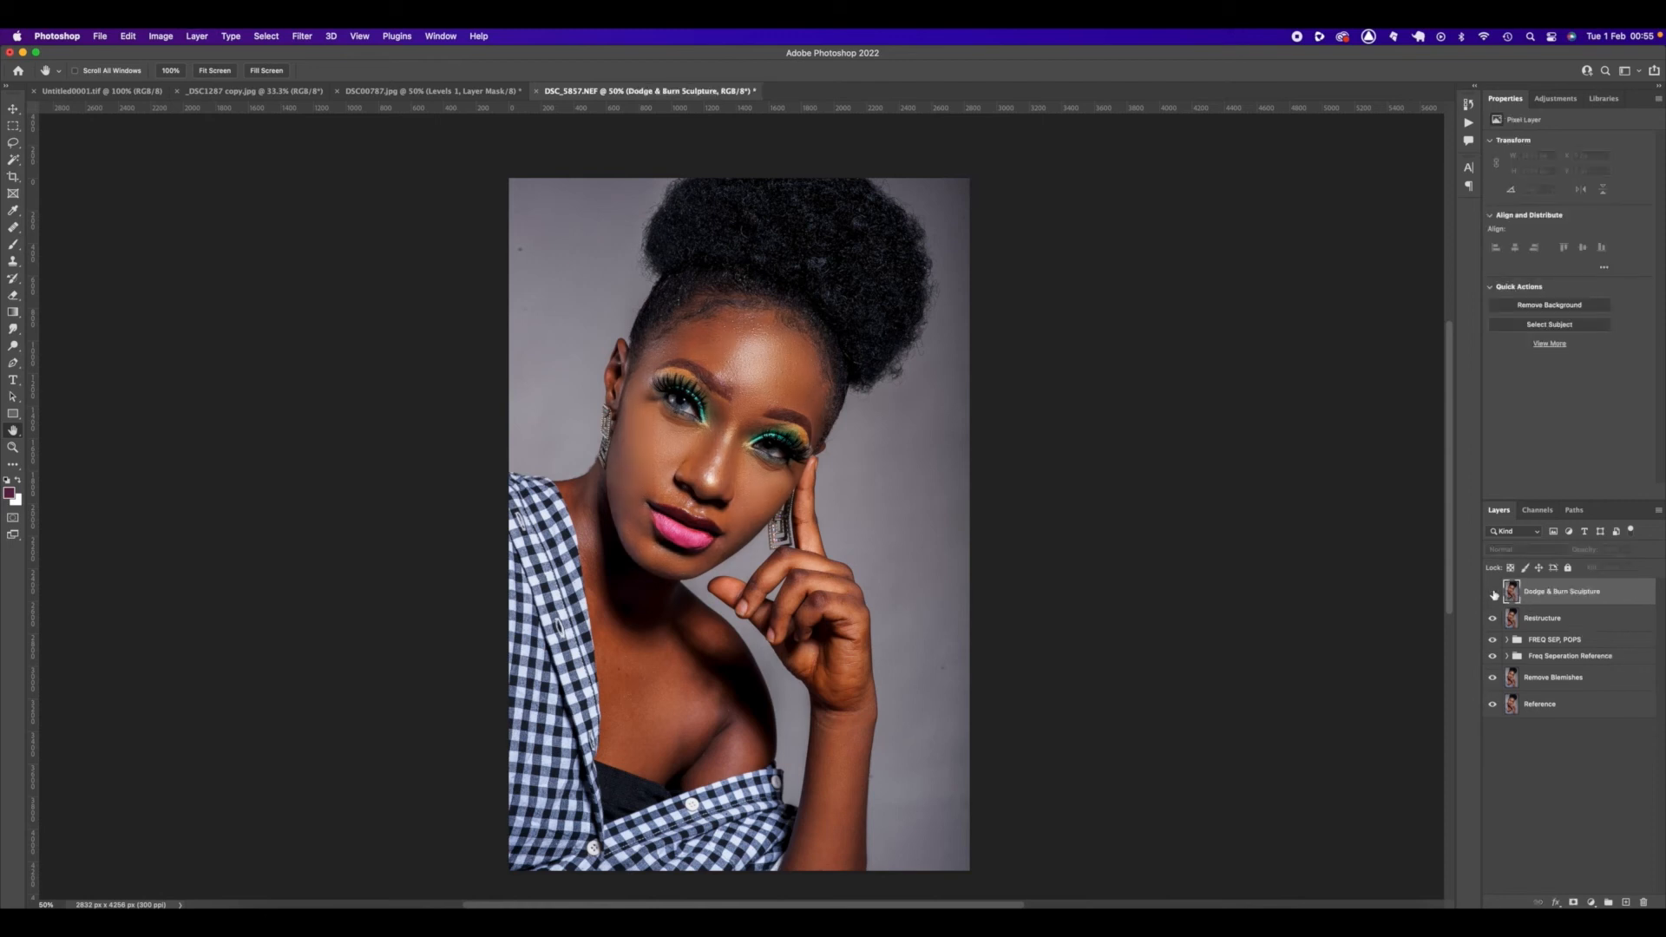
{"action": "left_click", "coordinate": [1494, 593]}
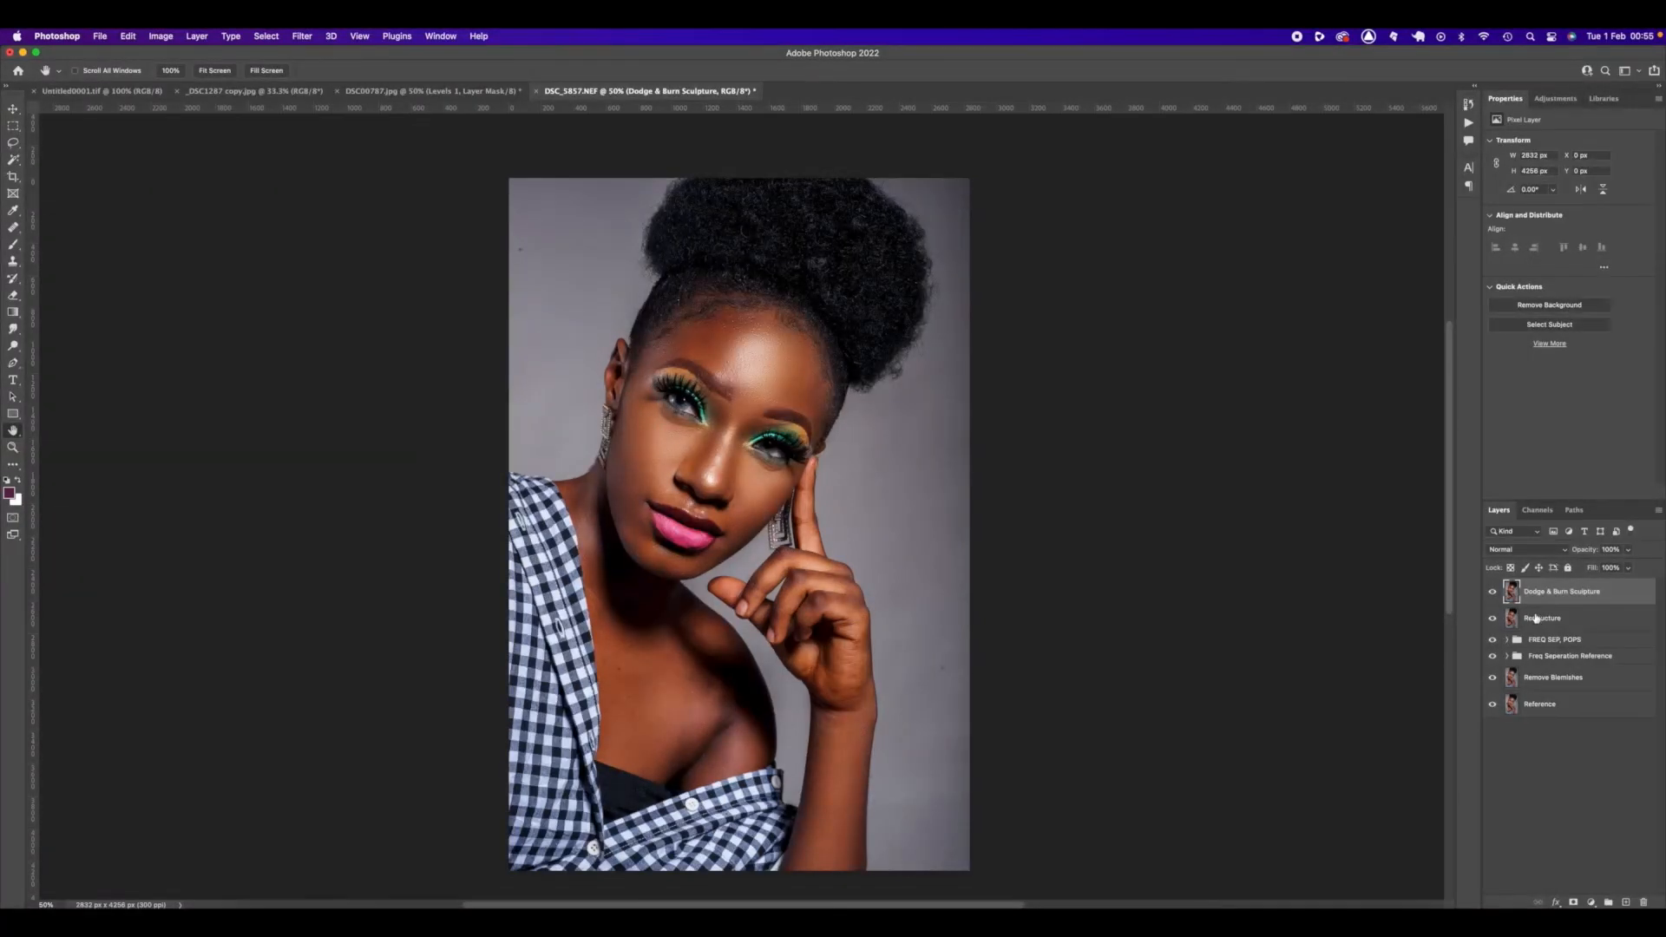
Duplicate the merged Dodge & Burn Sculpture layer and rename the copy as Final Touch.
{"action": "key", "text": "super+j"}
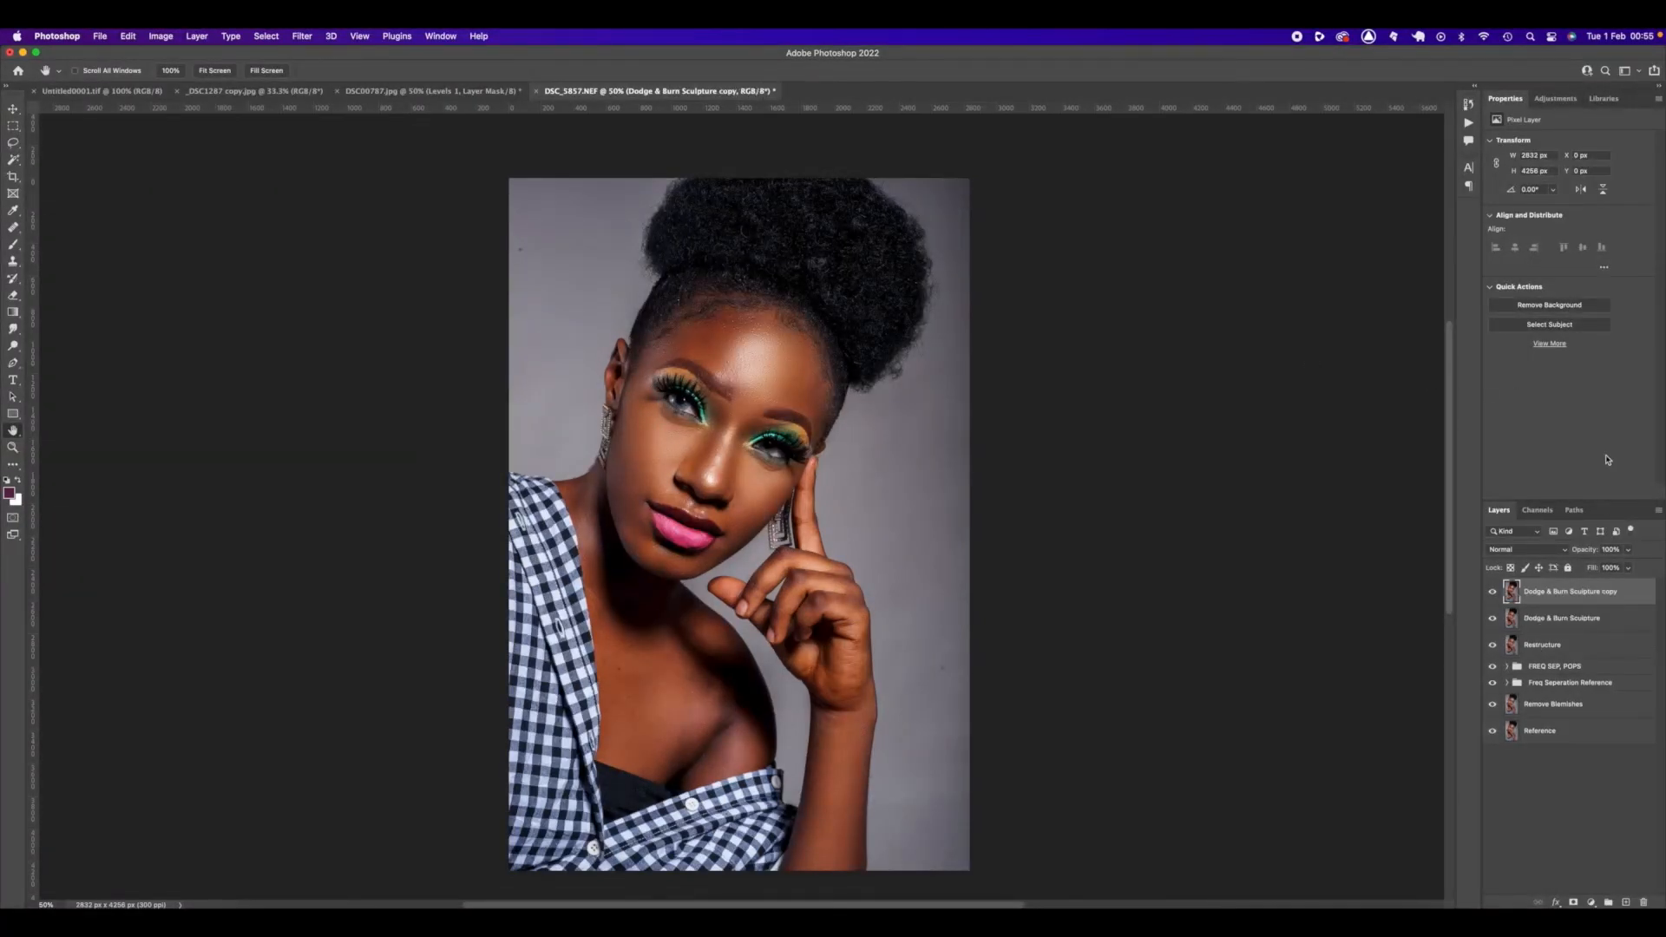
{"action": "type", "text": "Final Touch"}
{"action": "key", "text": "Return"}
Color grade the Final Touch layer's shadows in Camera Raw with hue 350, saturation 25 and luminance +38.
{"action": "key", "text": "super+shift+a"}
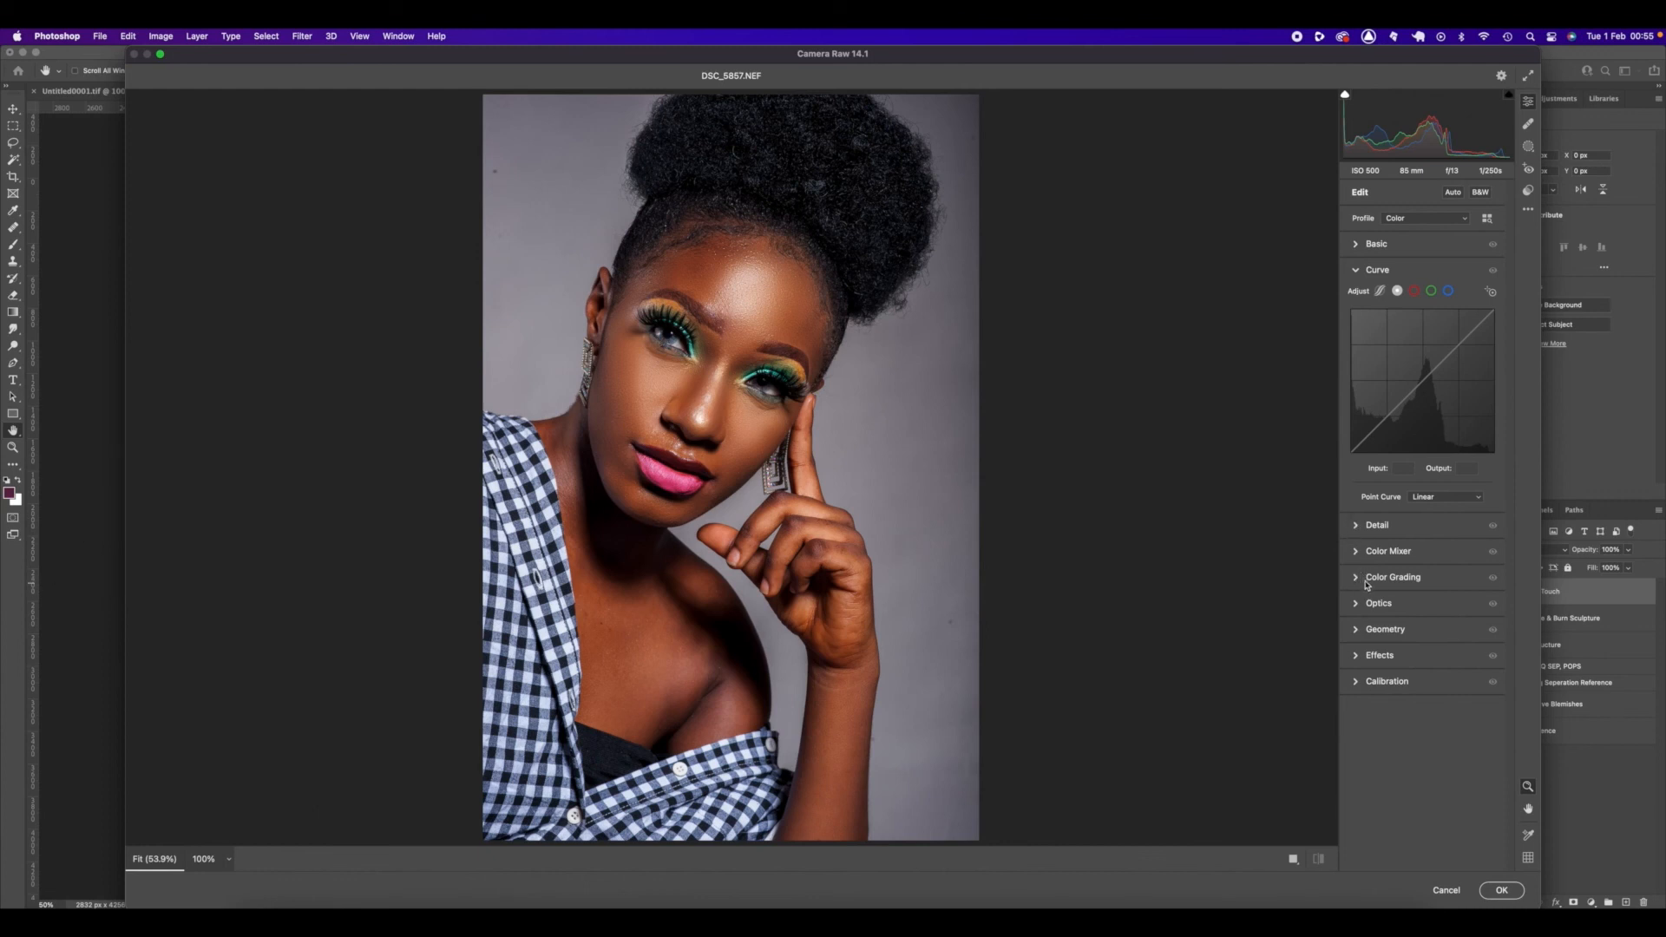
{"action": "left_click", "coordinate": [1365, 579]}
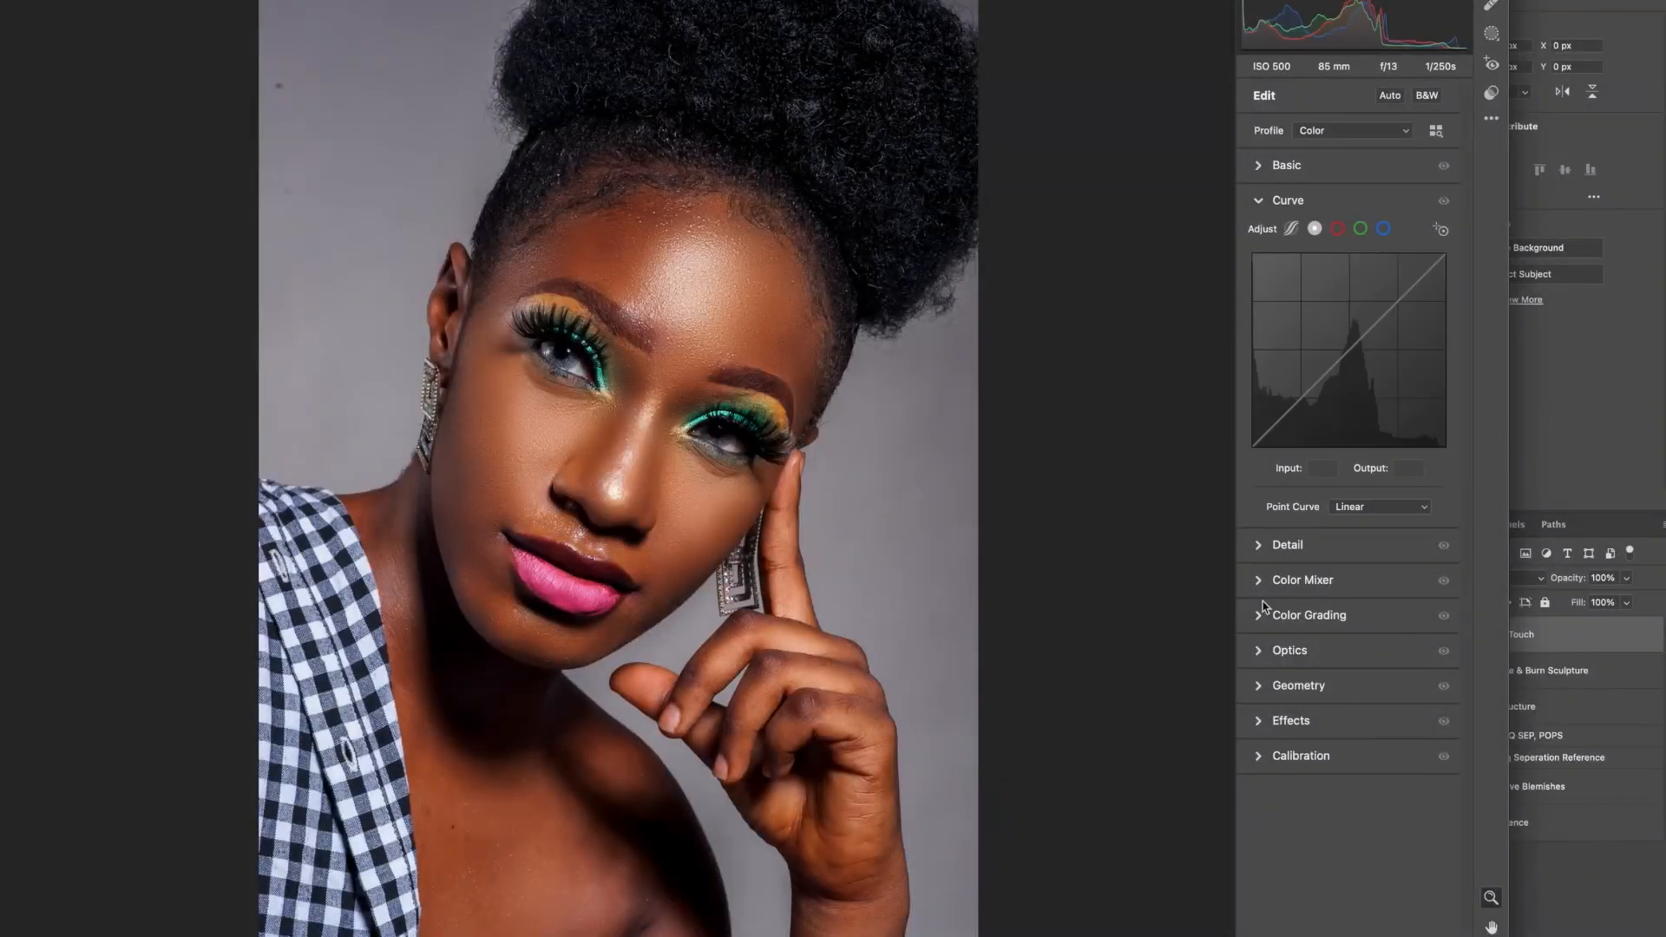
{"action": "left_click", "coordinate": [1269, 618]}
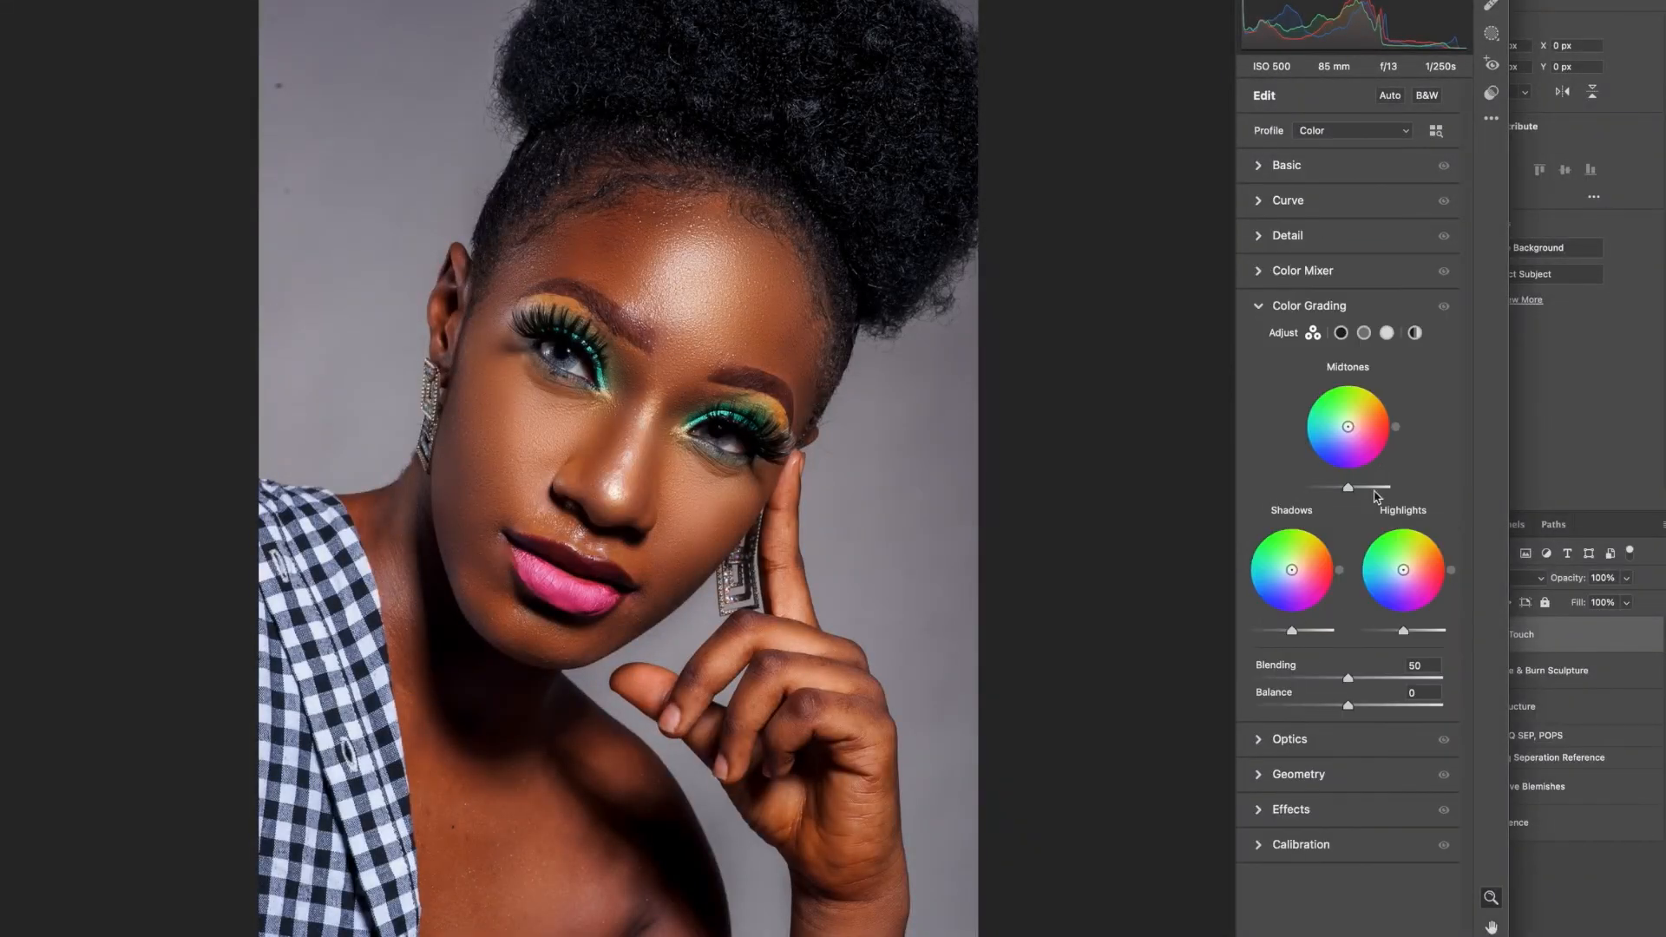
{"action": "left_click", "coordinate": [1343, 333]}
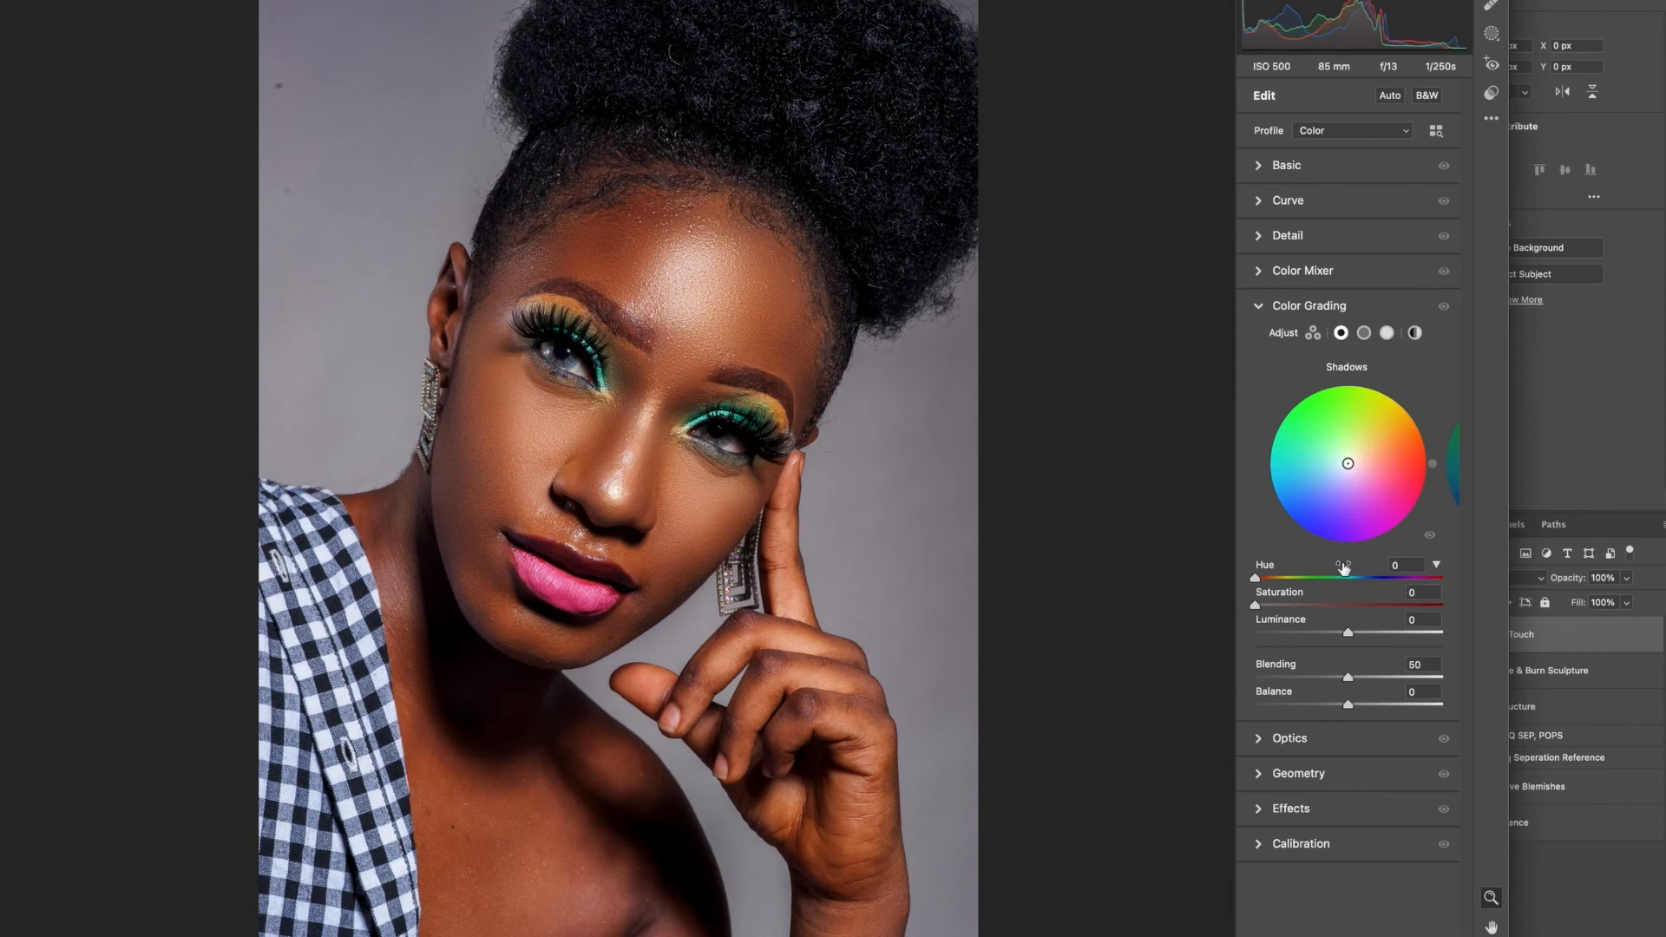
{"action": "mouse_move", "coordinate": [1348, 467]}
{"action": "left_mouse_down"}
{"action": "mouse_move", "coordinate": [1373, 480]}
{"action": "mouse_move", "coordinate": [1362, 466]}
{"action": "left_mouse_up"}
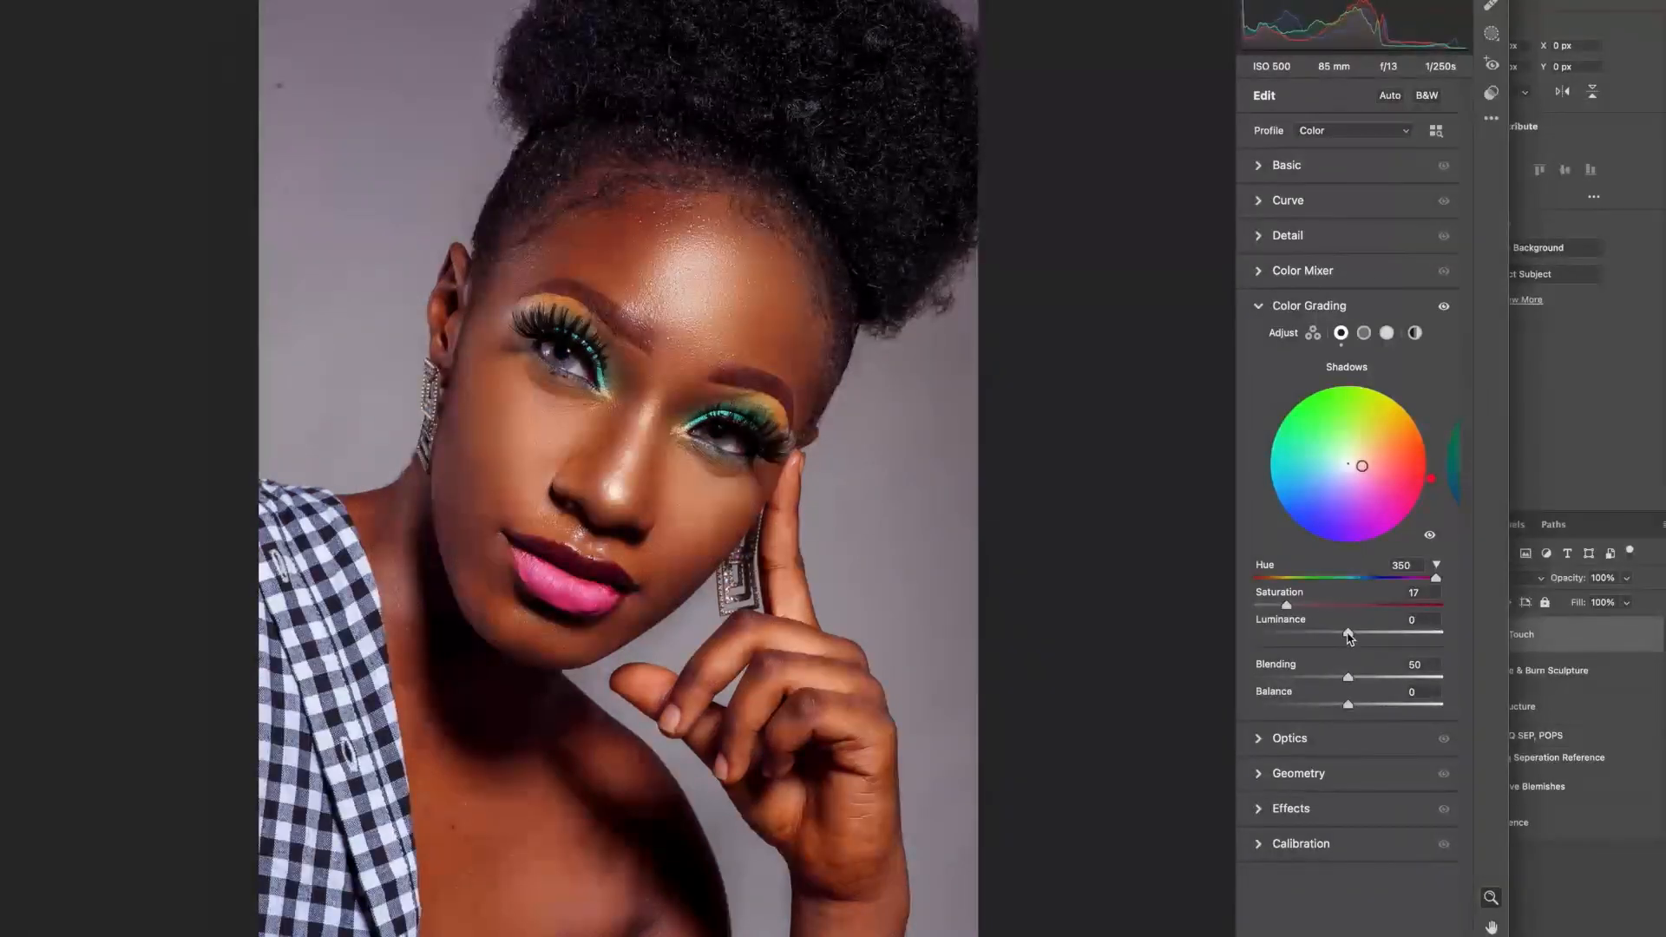
{"action": "mouse_move", "coordinate": [1289, 607]}
{"action": "left_mouse_down"}
{"action": "mouse_move", "coordinate": [1432, 636]}
{"action": "mouse_move", "coordinate": [1301, 607]}
{"action": "left_mouse_up"}
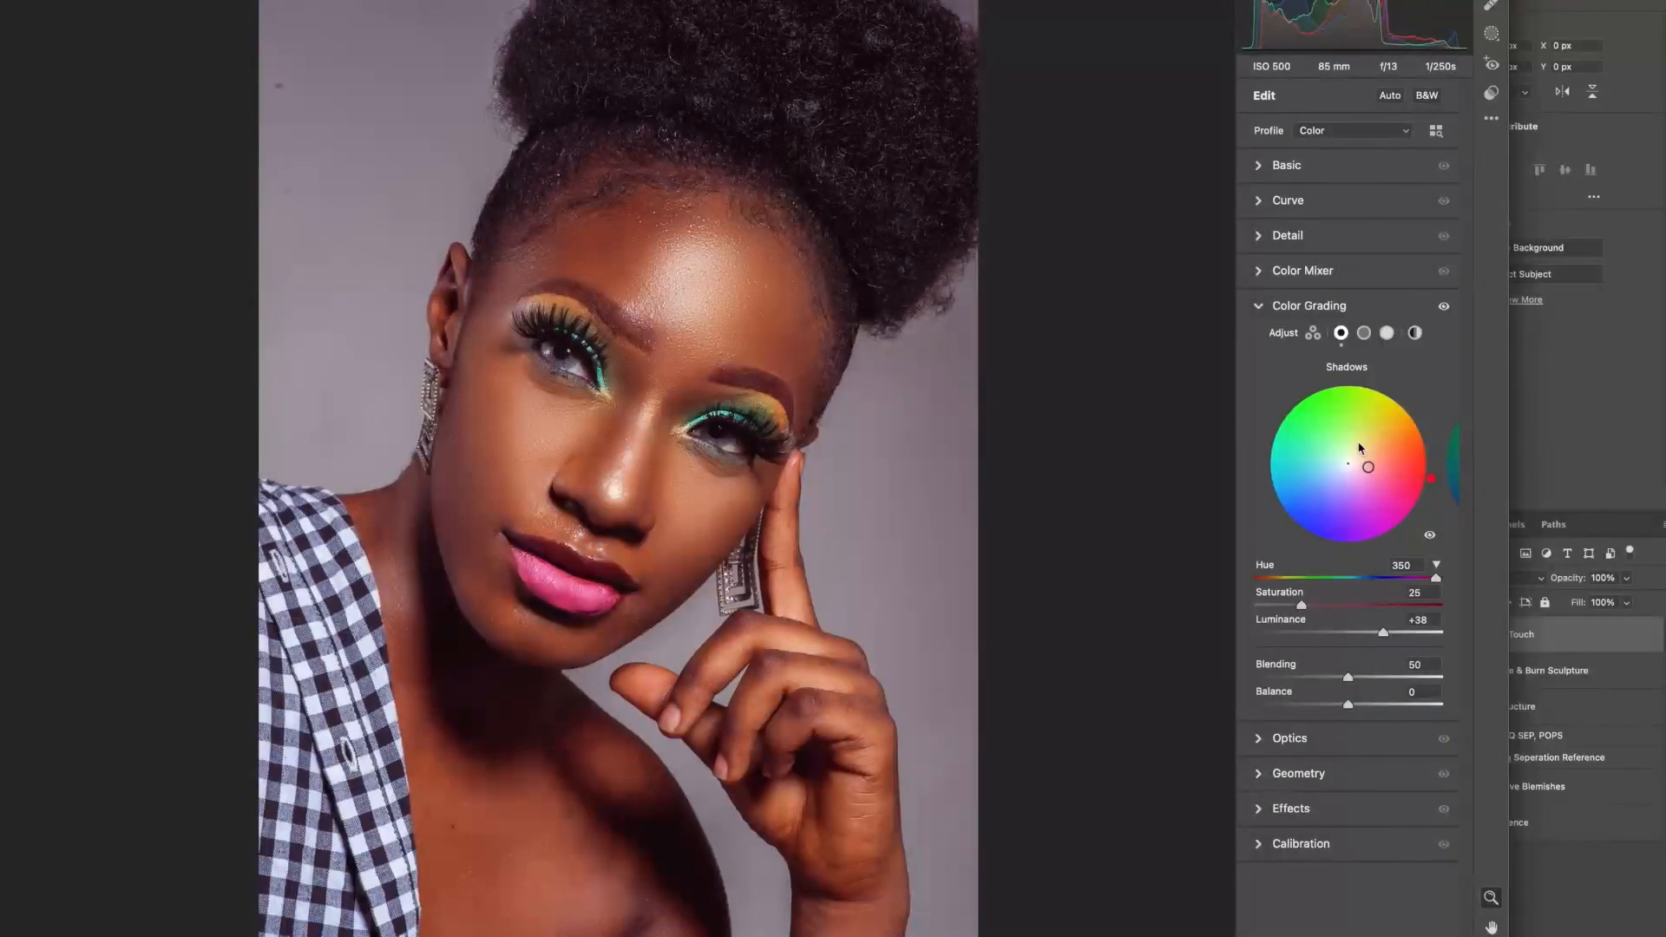
Try a midtone grade with hue 36, saturation 24 and luminance +5, reset its saturation to 0, and compare the color grading.
{"action": "left_click", "coordinate": [1363, 333]}
{"action": "mouse_move", "coordinate": [1349, 465]}
{"action": "left_mouse_down"}
{"action": "mouse_move", "coordinate": [1370, 446]}
{"action": "mouse_move", "coordinate": [1368, 482]}
{"action": "mouse_move", "coordinate": [1363, 453]}
{"action": "left_mouse_up"}
{"action": "left_click_drag", "start_coordinate": [1294, 606], "coordinate": [1354, 636]}
{"action": "mouse_move", "coordinate": [1272, 578]}
{"action": "left_mouse_down"}
{"action": "mouse_move", "coordinate": [1404, 579]}
{"action": "mouse_move", "coordinate": [1273, 579]}
{"action": "left_mouse_up"}
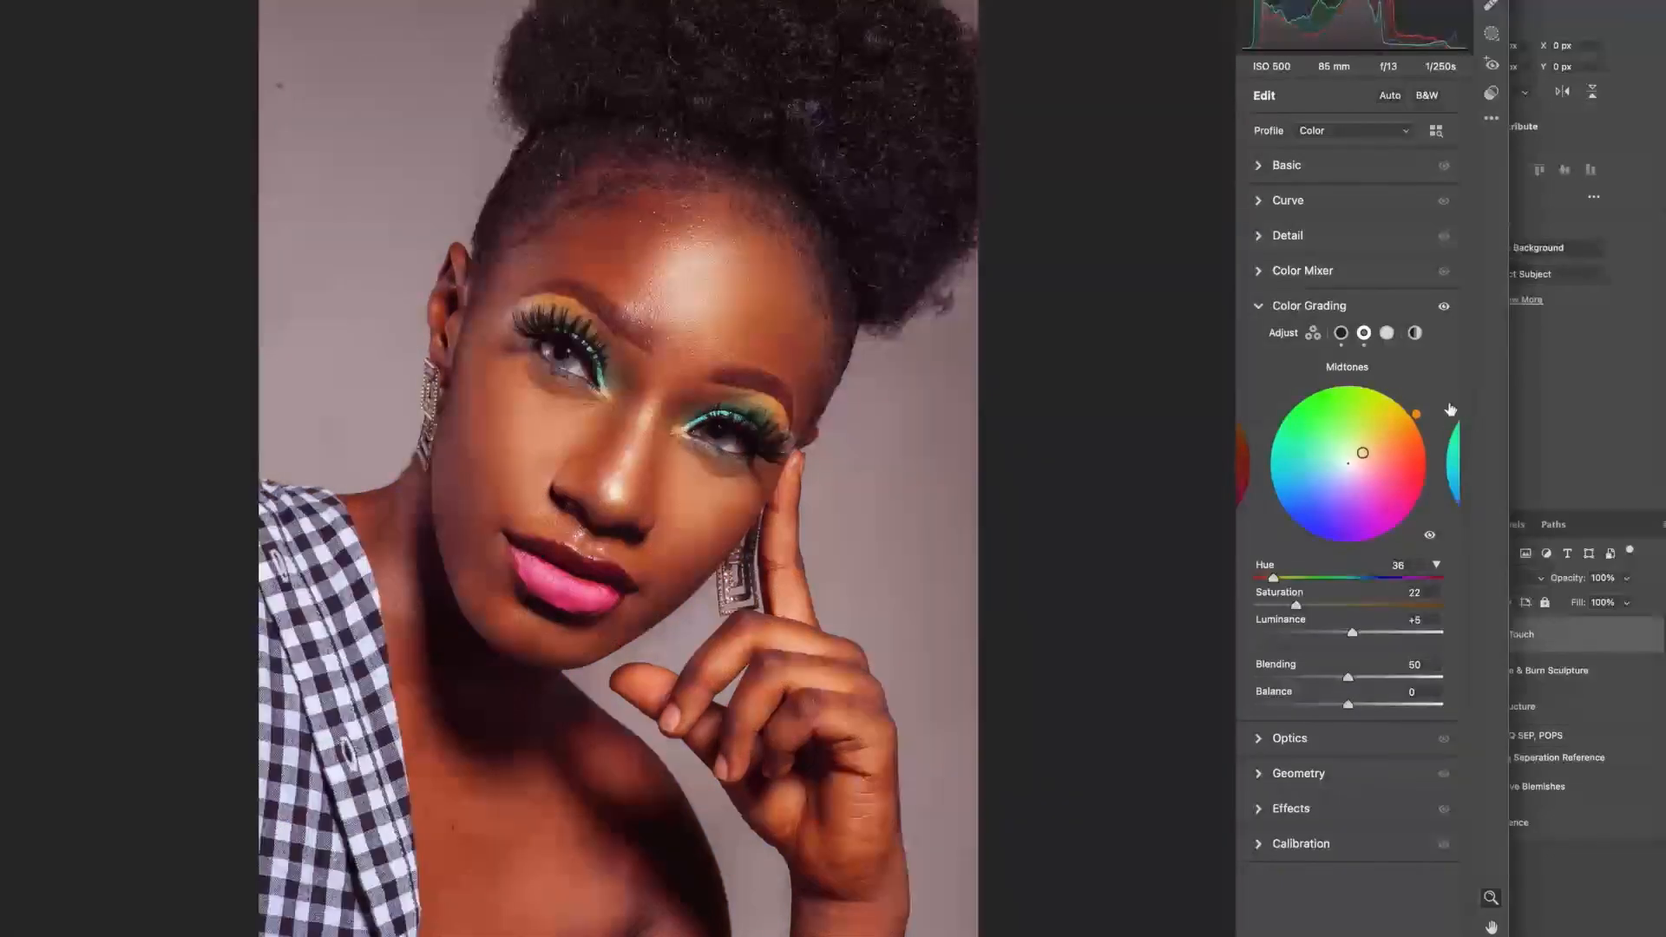
{"action": "mouse_move", "coordinate": [1296, 605]}
{"action": "left_mouse_down"}
{"action": "mouse_move", "coordinate": [1239, 608]}
{"action": "mouse_move", "coordinate": [1295, 607]}
{"action": "left_mouse_up"}
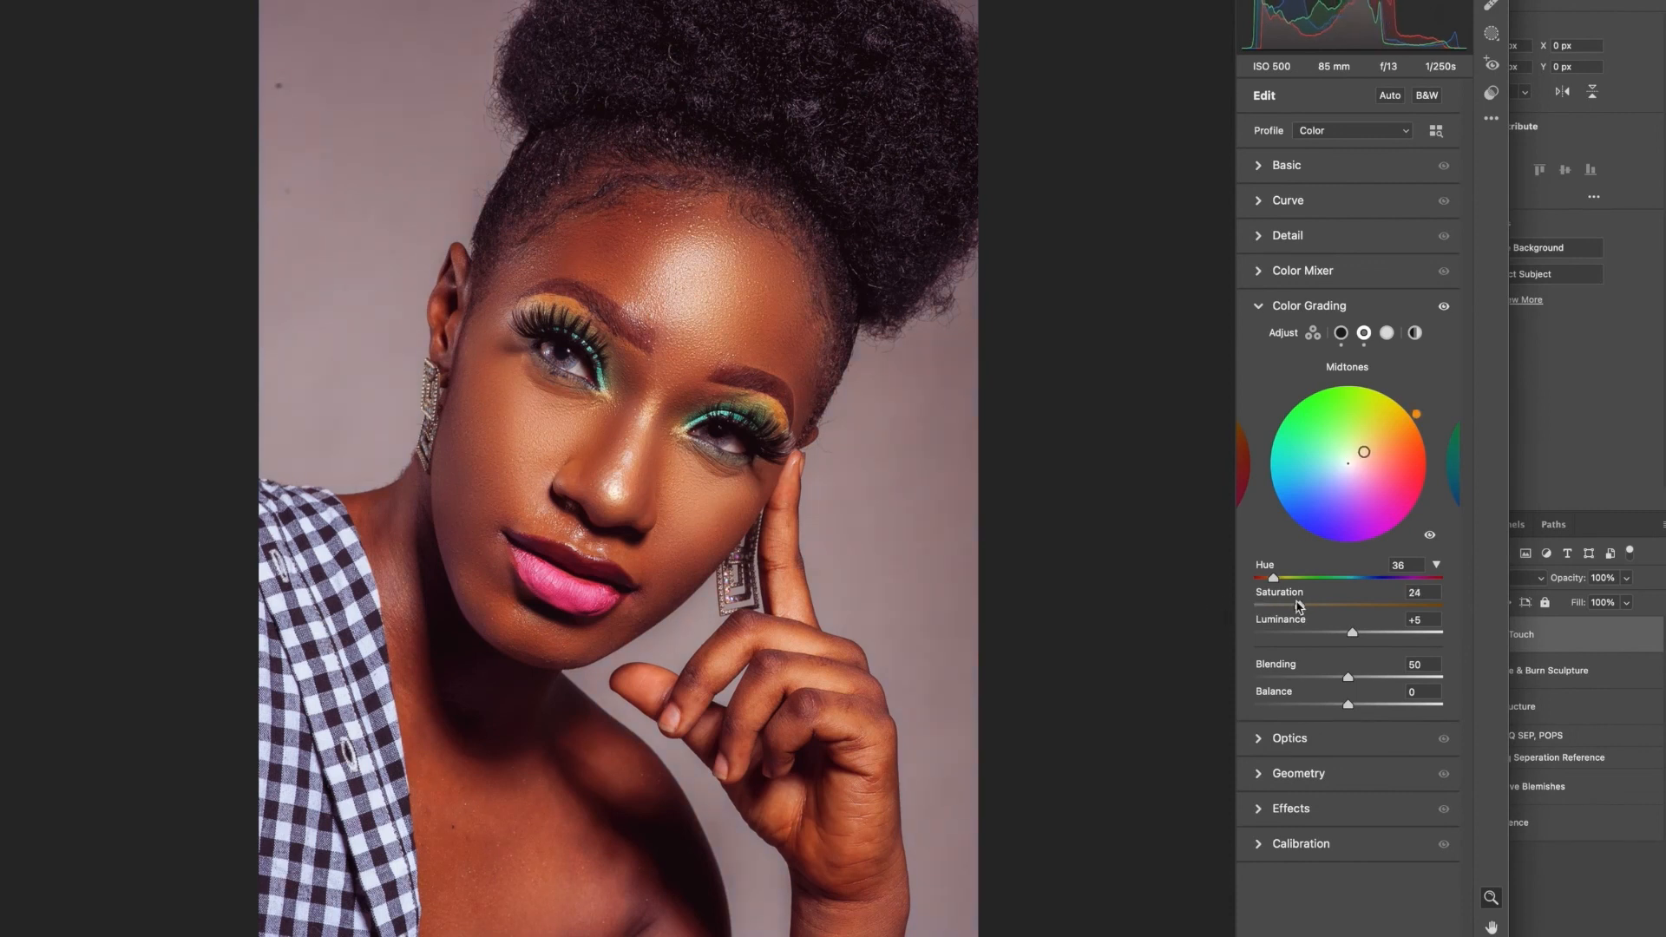
{"action": "left_click_drag", "start_coordinate": [1361, 456], "coordinate": [1348, 464]}
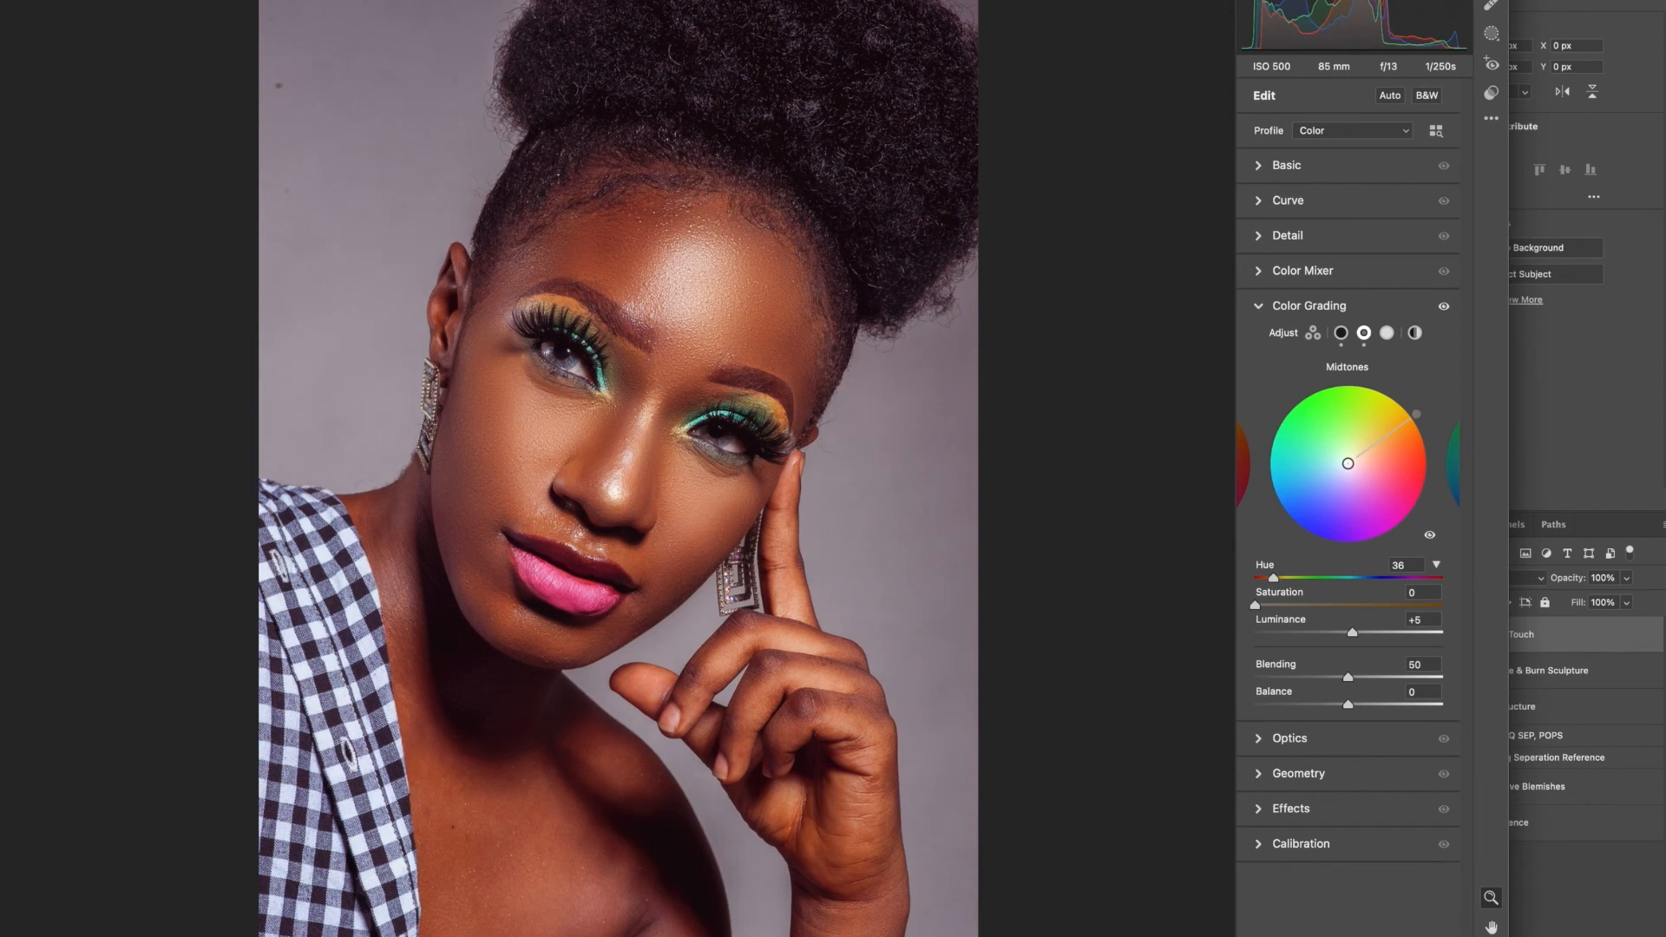
{"action": "left_click", "coordinate": [1445, 308]}
{"action": "left_click", "coordinate": [1444, 308]}
Color grade the highlights with hue 18, saturation 38 and luminance +8.
{"action": "left_click", "coordinate": [1387, 333]}
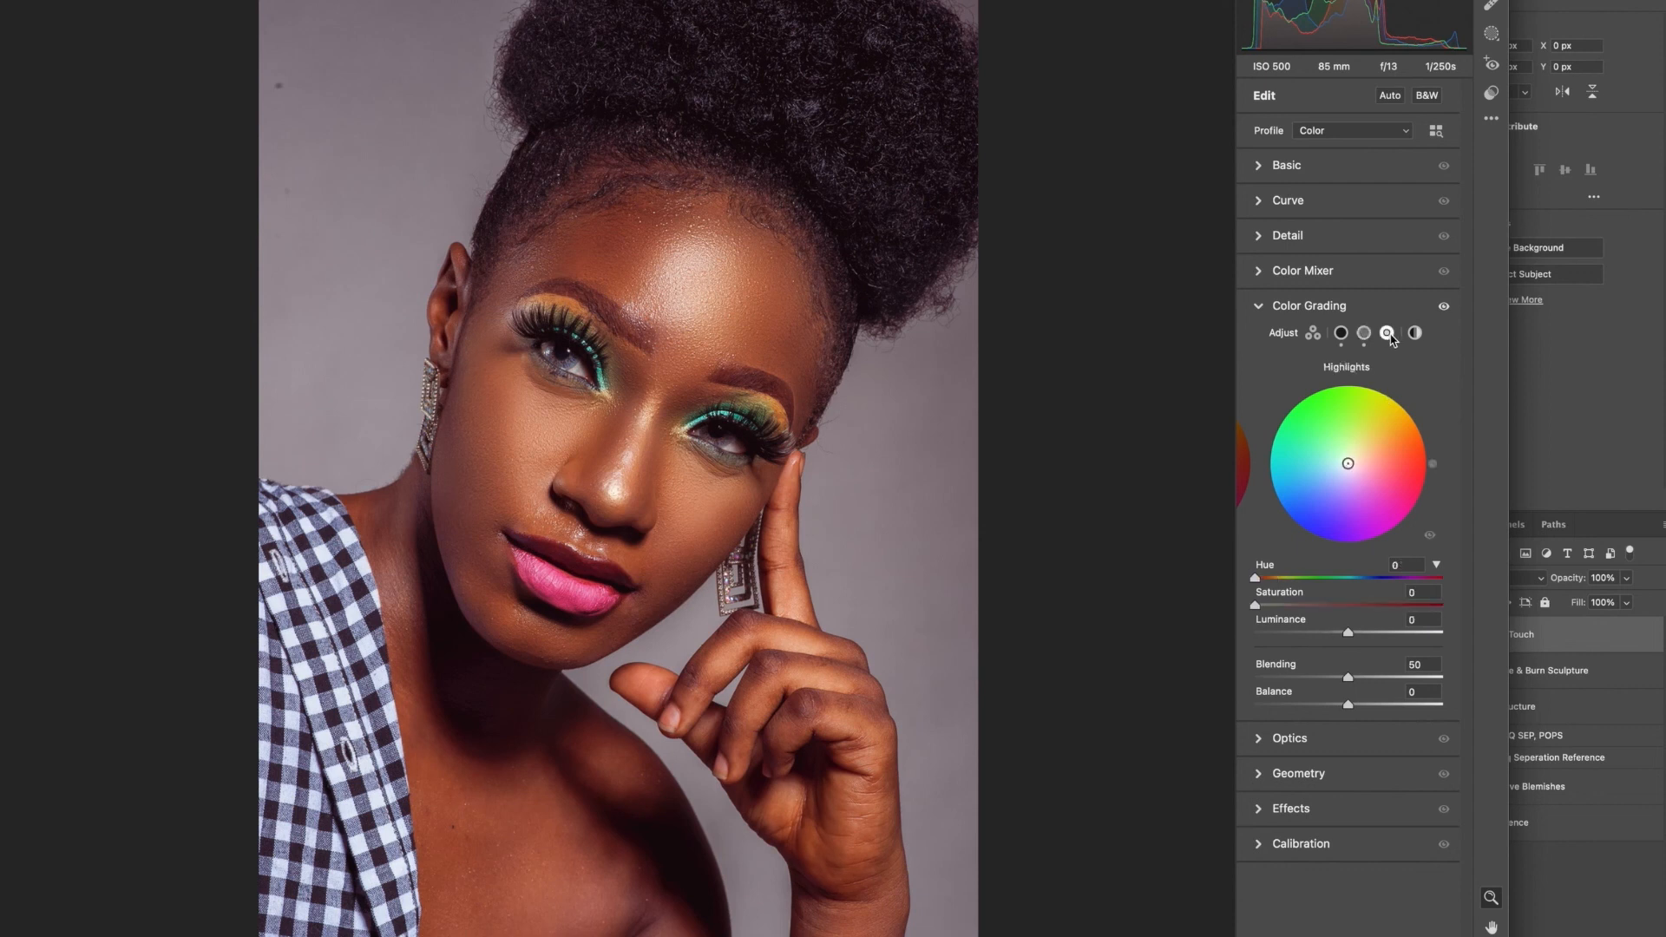
{"action": "mouse_move", "coordinate": [1351, 466]}
{"action": "left_mouse_down"}
{"action": "mouse_move", "coordinate": [1375, 451]}
{"action": "mouse_move", "coordinate": [1377, 475]}
{"action": "mouse_move", "coordinate": [1372, 455]}
{"action": "left_mouse_up"}
{"action": "left_click_drag", "start_coordinate": [1311, 611], "coordinate": [1354, 640]}
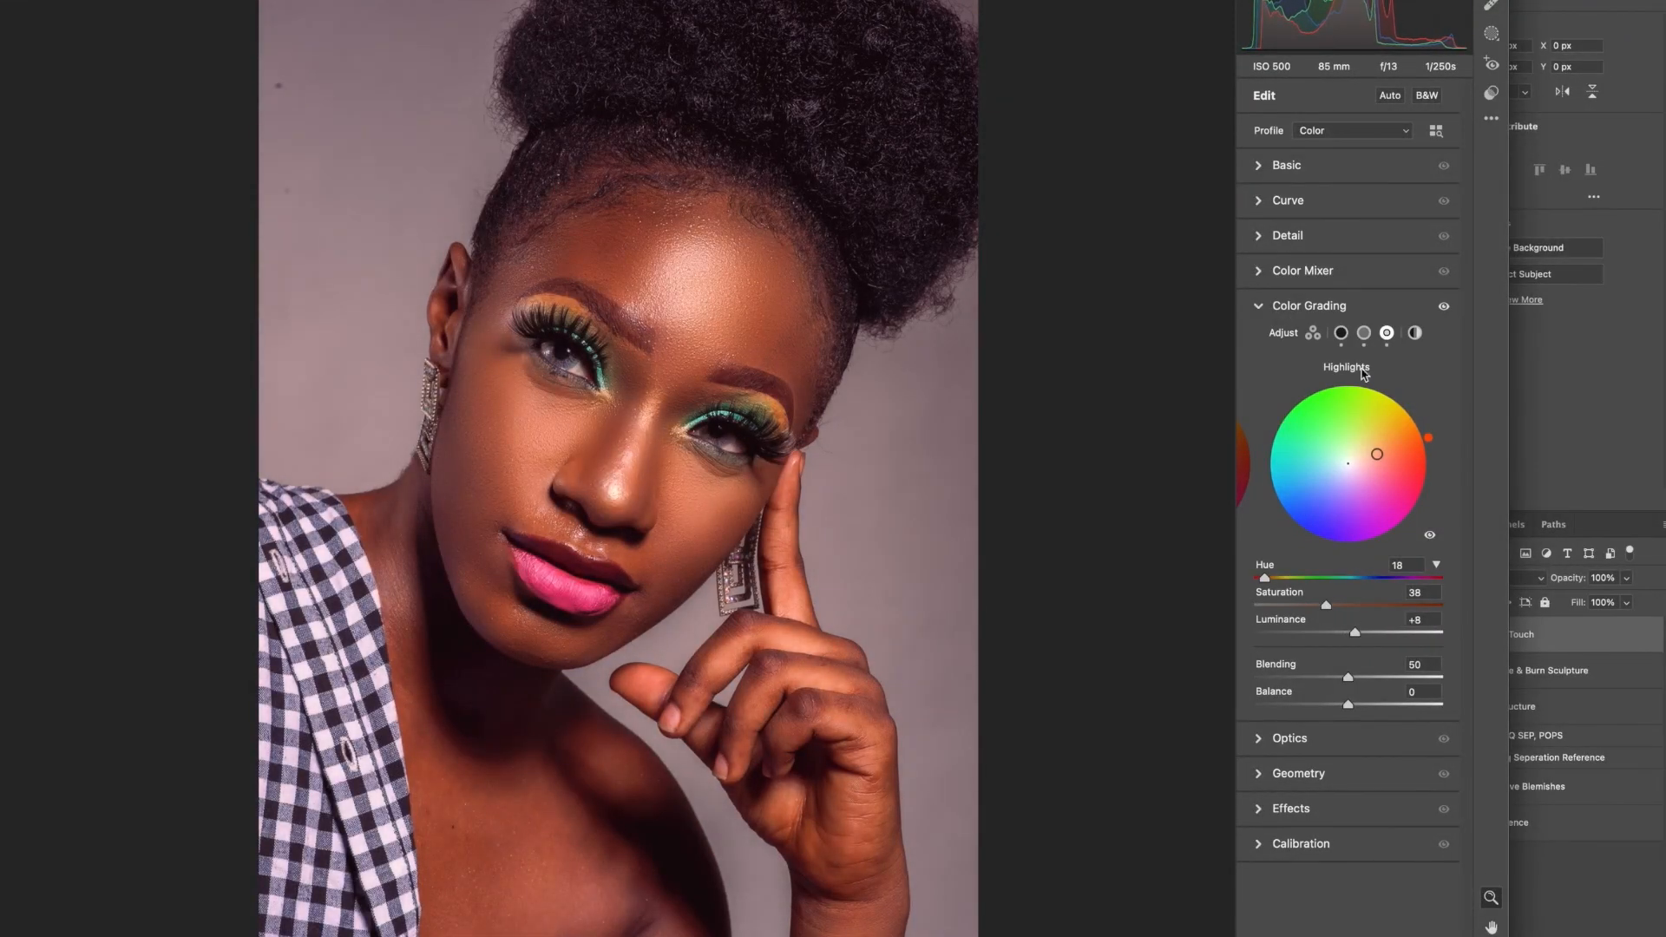
Shift the shadows to a stronger, warmer red with hue about 11, set Blending to 33, and preview the grading.
{"action": "left_click", "coordinate": [1341, 333]}
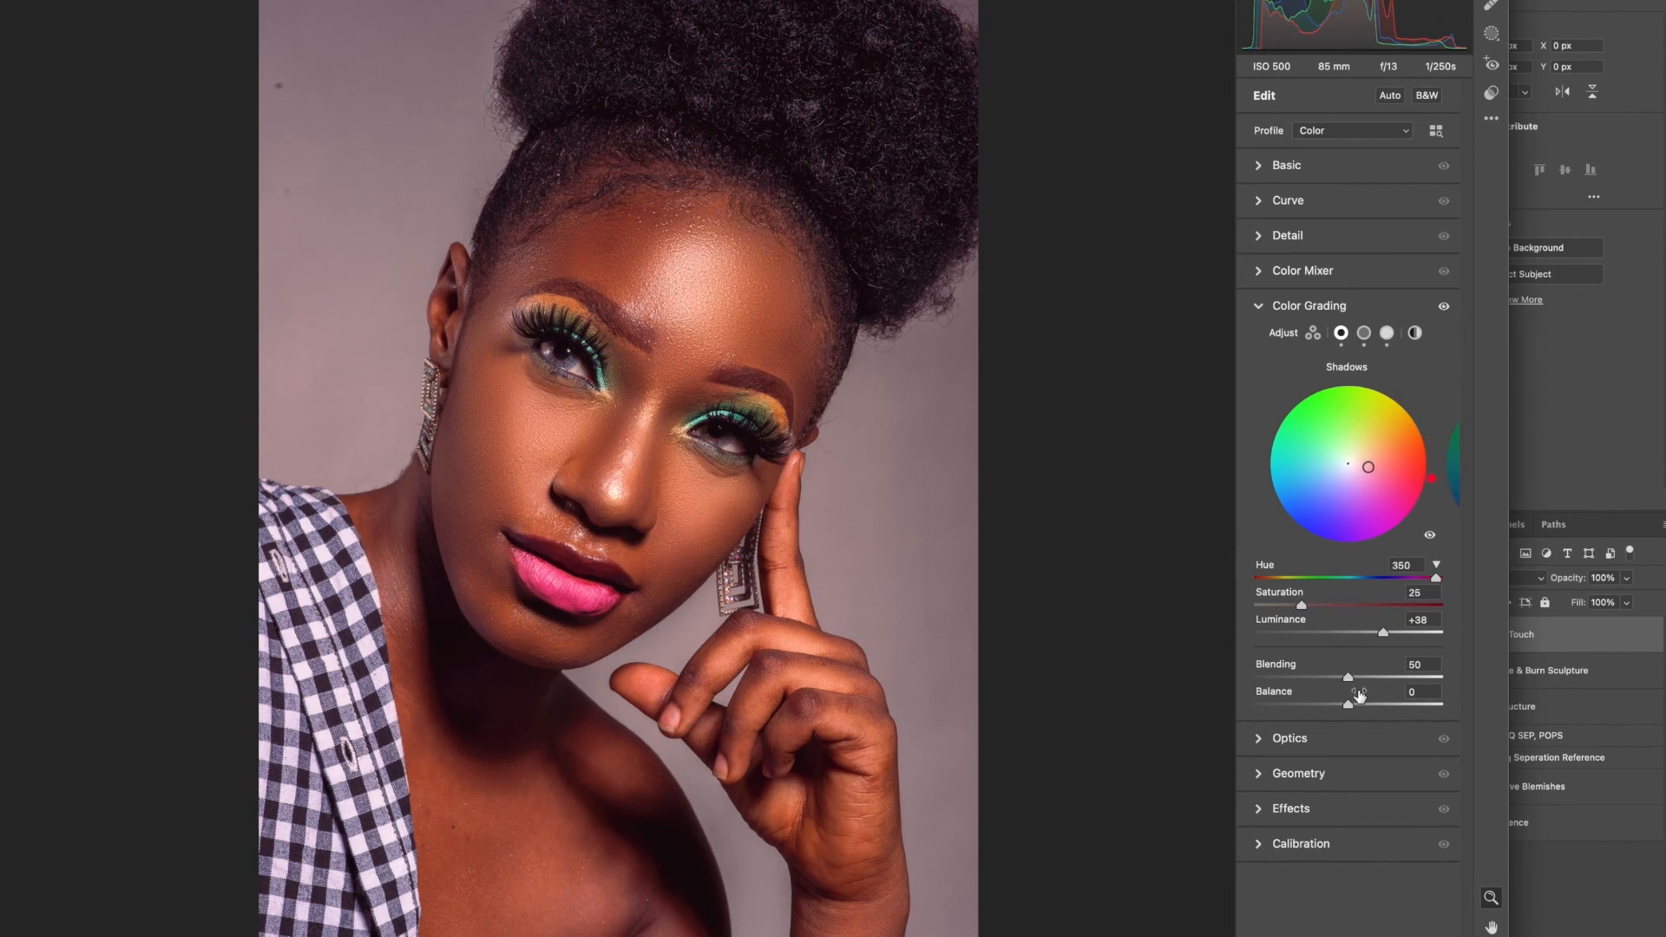
{"action": "mouse_move", "coordinate": [1348, 677]}
{"action": "left_mouse_down"}
{"action": "mouse_move", "coordinate": [1389, 680]}
{"action": "mouse_move", "coordinate": [1320, 688]}
{"action": "left_mouse_up"}
{"action": "mouse_move", "coordinate": [1302, 605]}
{"action": "left_mouse_down"}
{"action": "mouse_move", "coordinate": [1332, 607]}
{"action": "mouse_move", "coordinate": [1317, 606]}
{"action": "left_mouse_up"}
{"action": "left_click_drag", "start_coordinate": [1376, 468], "coordinate": [1437, 459]}
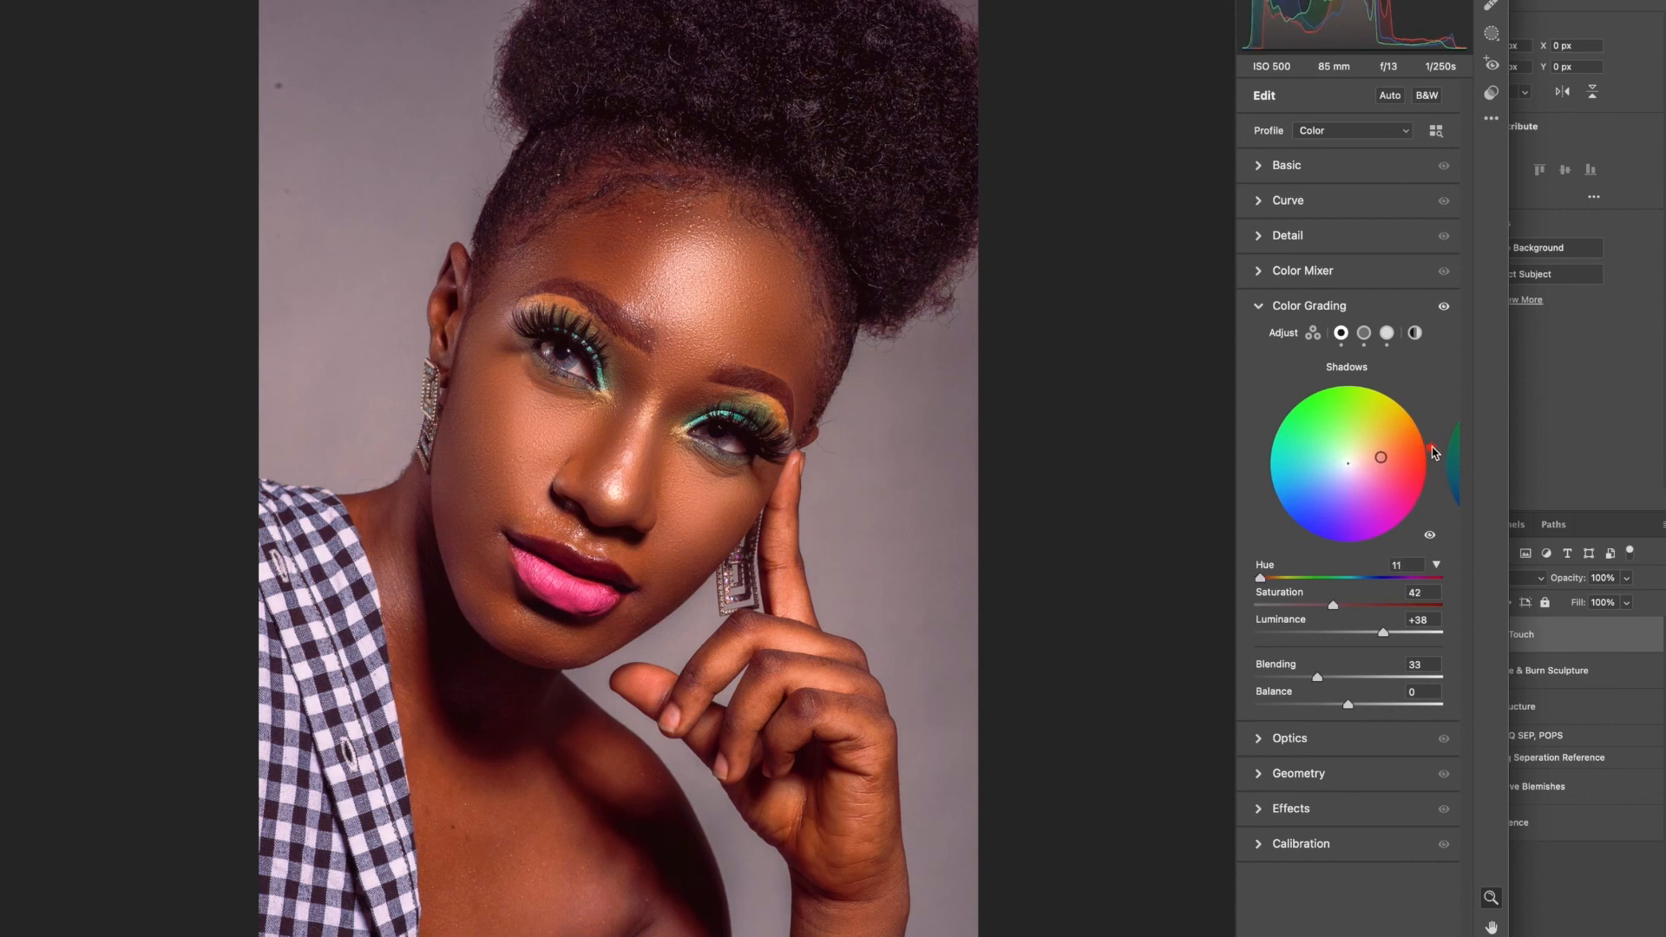
{"action": "left_click_drag", "start_coordinate": [1432, 450], "coordinate": [1374, 459]}
{"action": "left_click", "coordinate": [1445, 305]}
Grade the midtones with hue 63, saturation 5 and luminance -20, set Blending to 15, and keep Balance at 0.
{"action": "left_click", "coordinate": [1367, 337]}
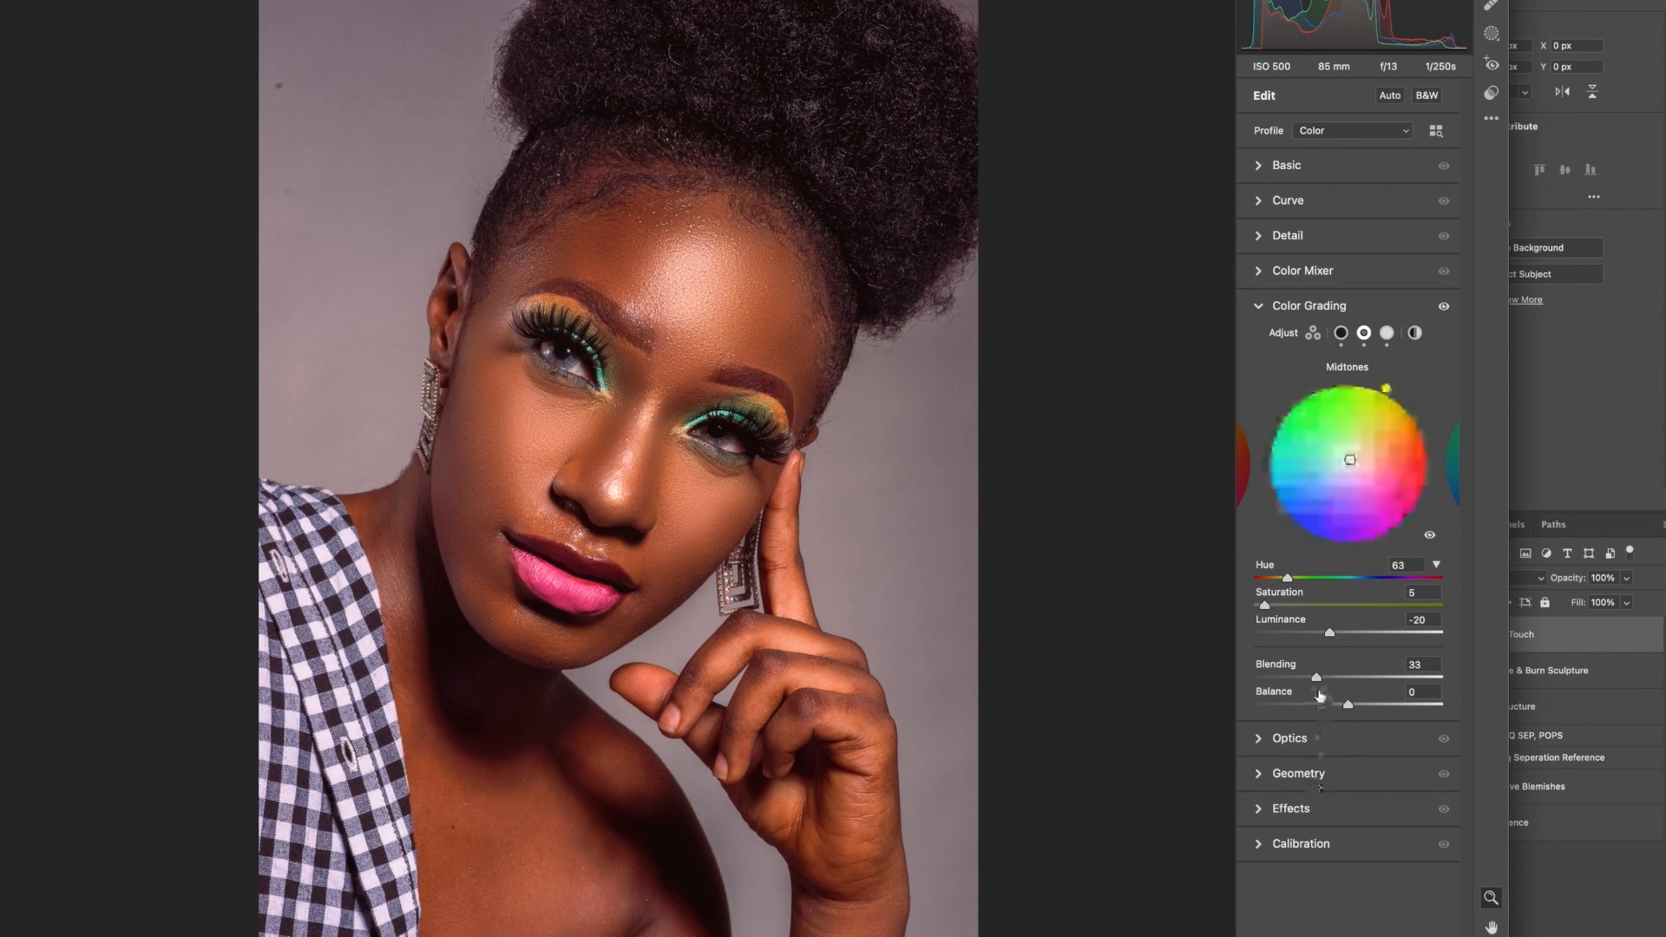
{"action": "left_click_drag", "start_coordinate": [1316, 680], "coordinate": [1282, 684]}
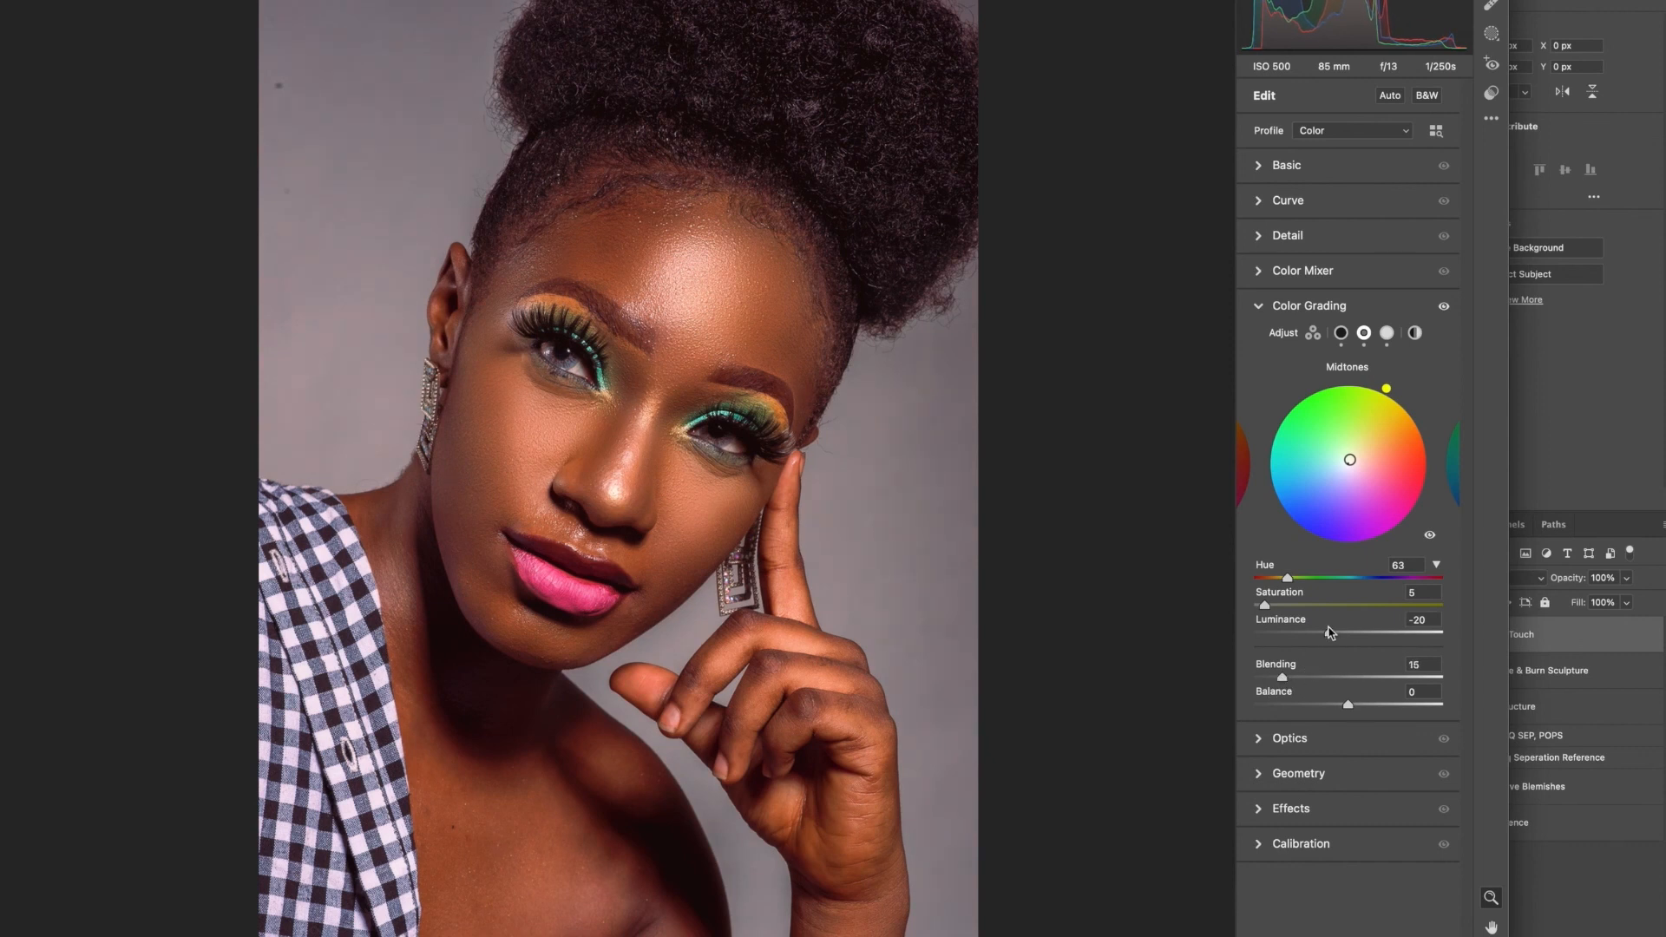
{"action": "mouse_move", "coordinate": [1348, 704]}
{"action": "left_mouse_down"}
{"action": "mouse_move", "coordinate": [1315, 710]}
{"action": "mouse_move", "coordinate": [1367, 706]}
{"action": "mouse_move", "coordinate": [1339, 707]}
{"action": "left_mouse_up"}
{"action": "double_click", "coordinate": [1340, 705]}
Set the highlights' saturation to 22, and compare the portrait with and without the color grading.
{"action": "left_click", "coordinate": [1393, 334]}
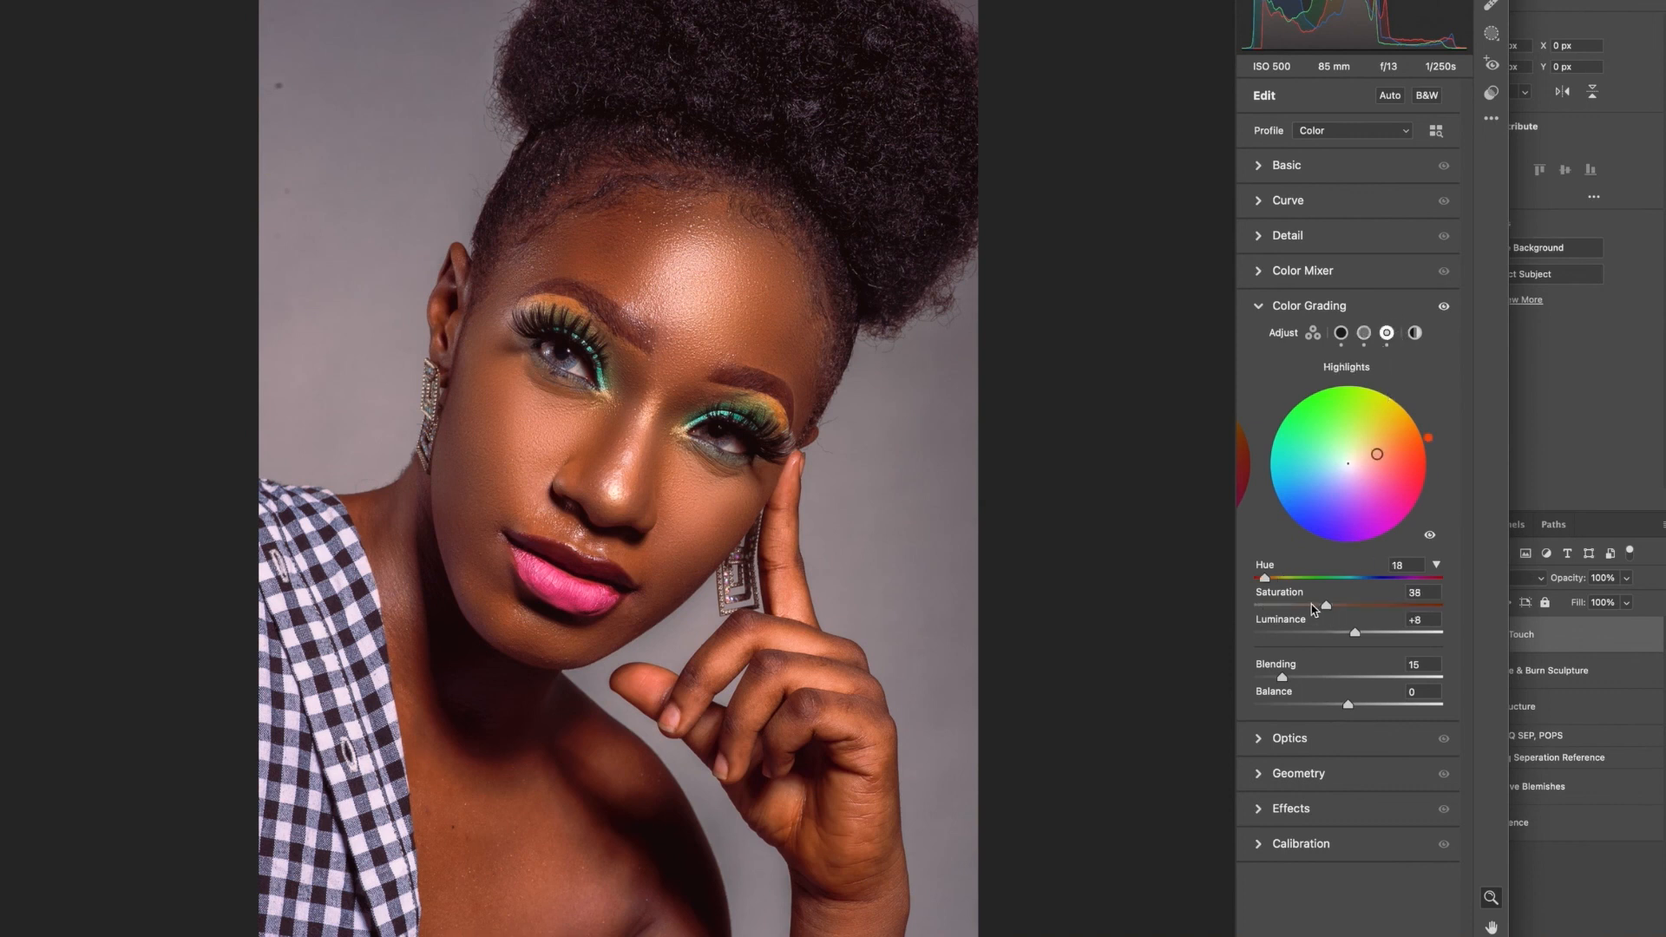
{"action": "mouse_move", "coordinate": [1327, 607]}
{"action": "left_mouse_down"}
{"action": "mouse_move", "coordinate": [1242, 618]}
{"action": "mouse_move", "coordinate": [1296, 606]}
{"action": "left_mouse_up"}
{"action": "left_click", "coordinate": [1445, 306]}
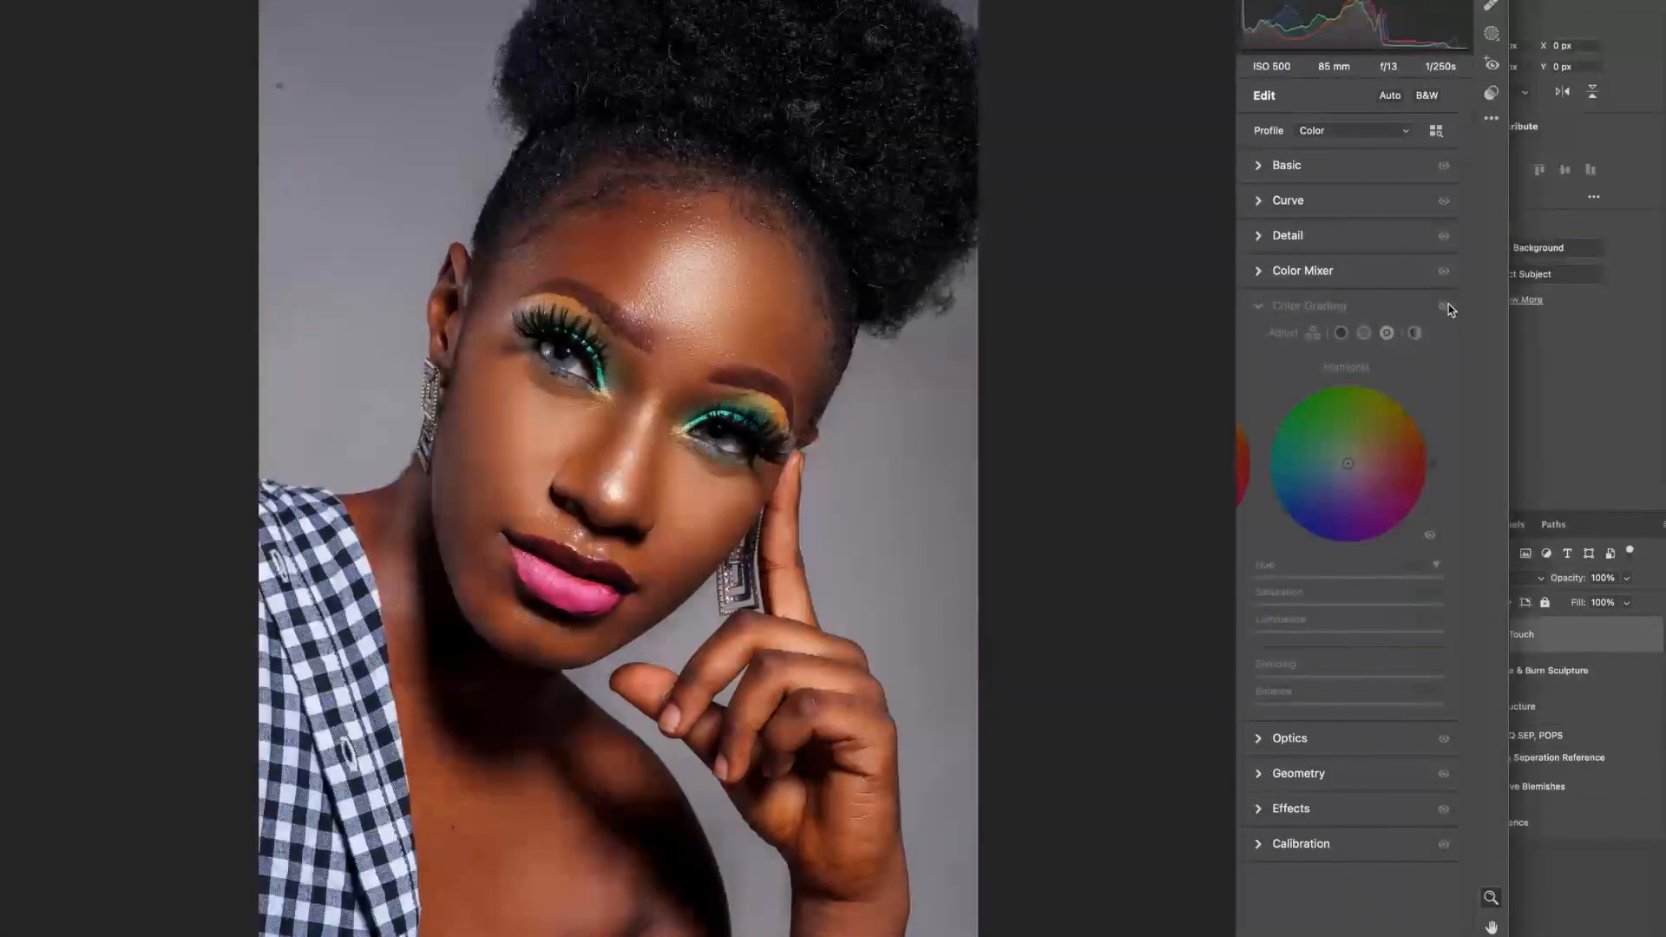
{"action": "left_click", "coordinate": [1445, 307]}
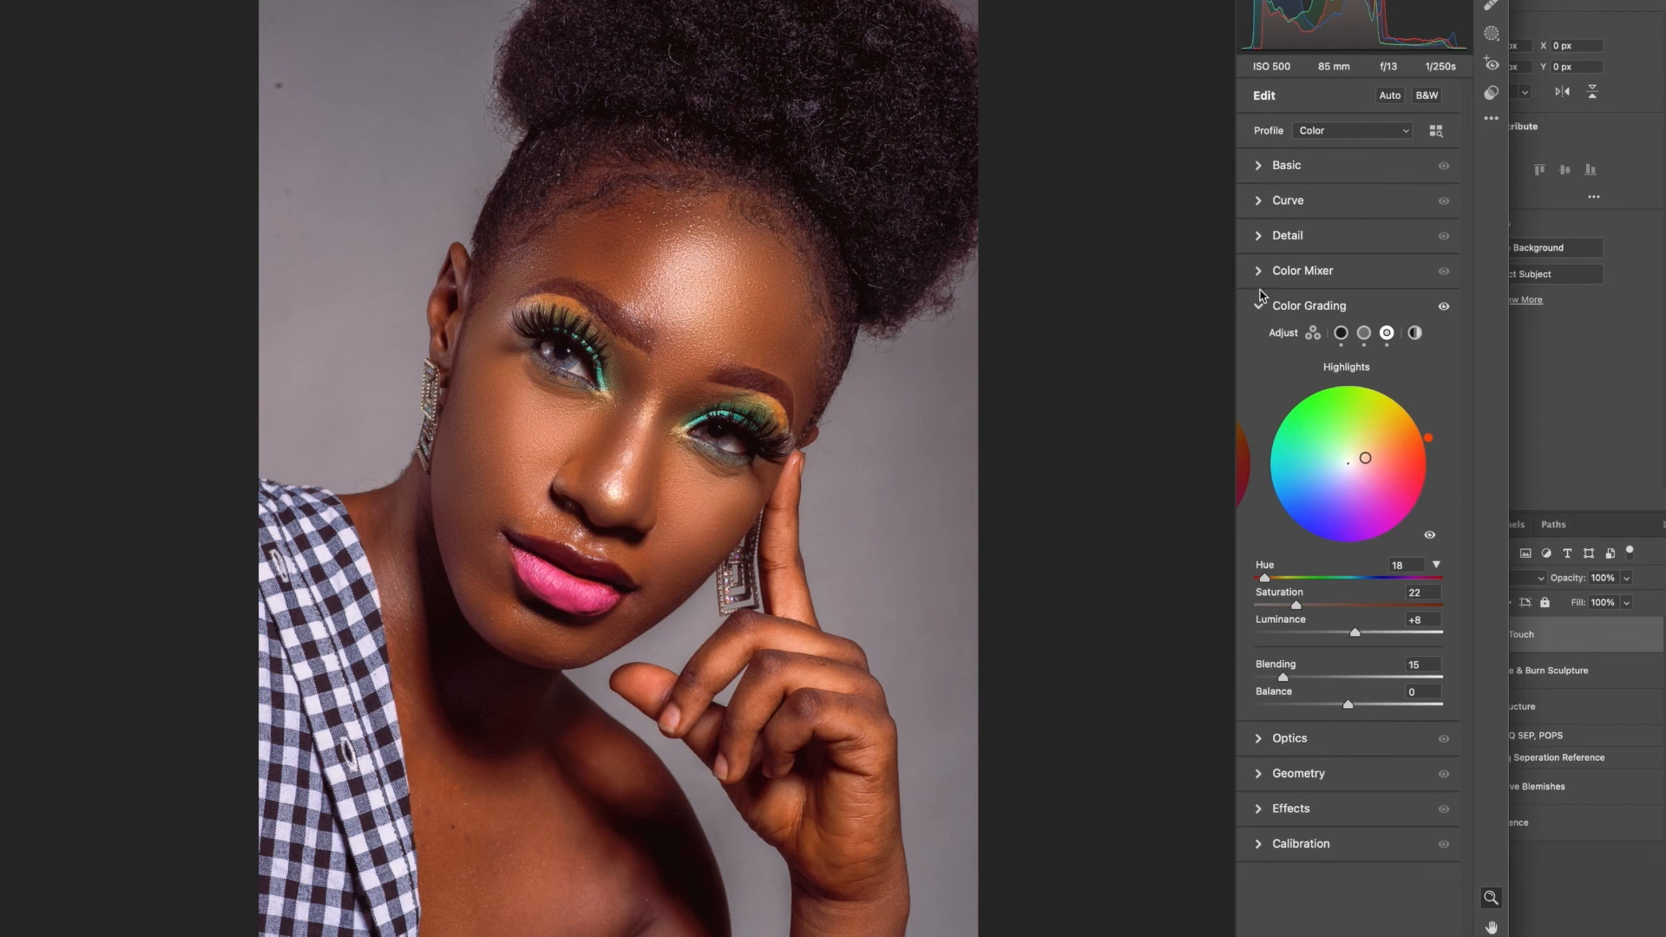
Slightly raise the saturation of the oranges, greens, aquas, magentas and reds in the Color Mixer.
{"action": "left_click", "coordinate": [1259, 271]}
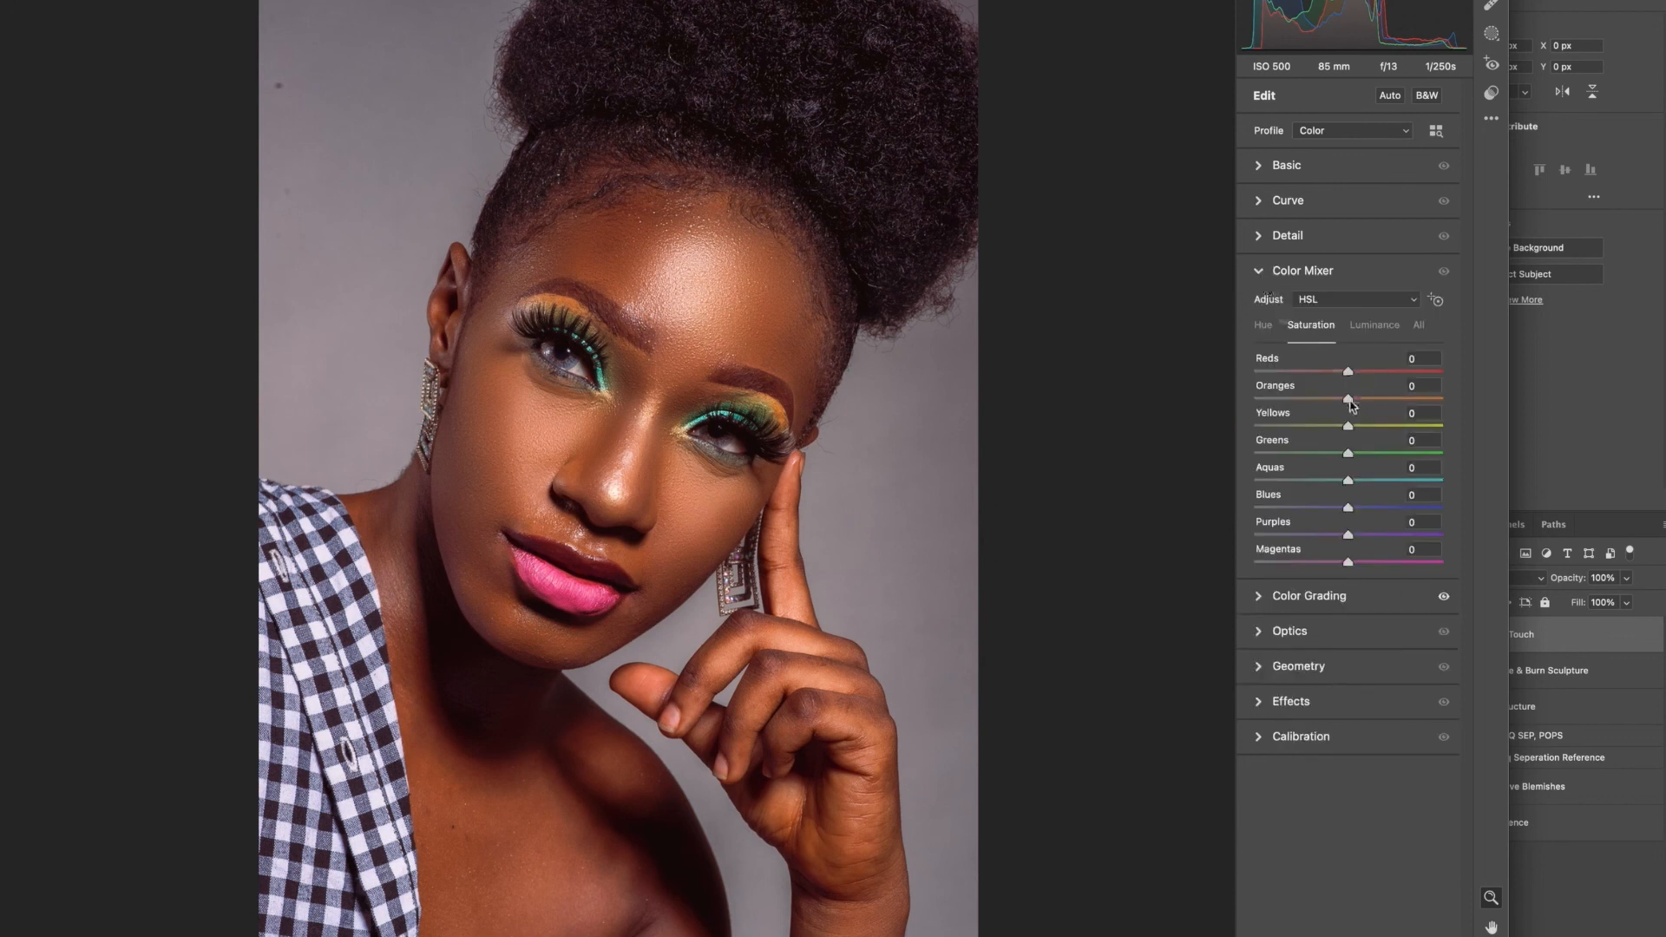
{"action": "left_click_drag", "start_coordinate": [1350, 401], "coordinate": [1373, 400]}
{"action": "left_click_drag", "start_coordinate": [1349, 453], "coordinate": [1369, 483]}
{"action": "mouse_move", "coordinate": [1362, 564]}
{"action": "left_mouse_down"}
{"action": "mouse_move", "coordinate": [1380, 567]}
{"action": "mouse_move", "coordinate": [1307, 569]}
{"action": "mouse_move", "coordinate": [1361, 565]}
{"action": "left_mouse_up"}
{"action": "mouse_move", "coordinate": [1349, 372]}
{"action": "left_mouse_down"}
{"action": "mouse_move", "coordinate": [1384, 374]}
{"action": "mouse_move", "coordinate": [1360, 379]}
{"action": "left_mouse_up"}
Slightly raise the oranges' luminance in the Color Mixer, and apply the Camera Raw adjustments.
{"action": "left_click", "coordinate": [1380, 326]}
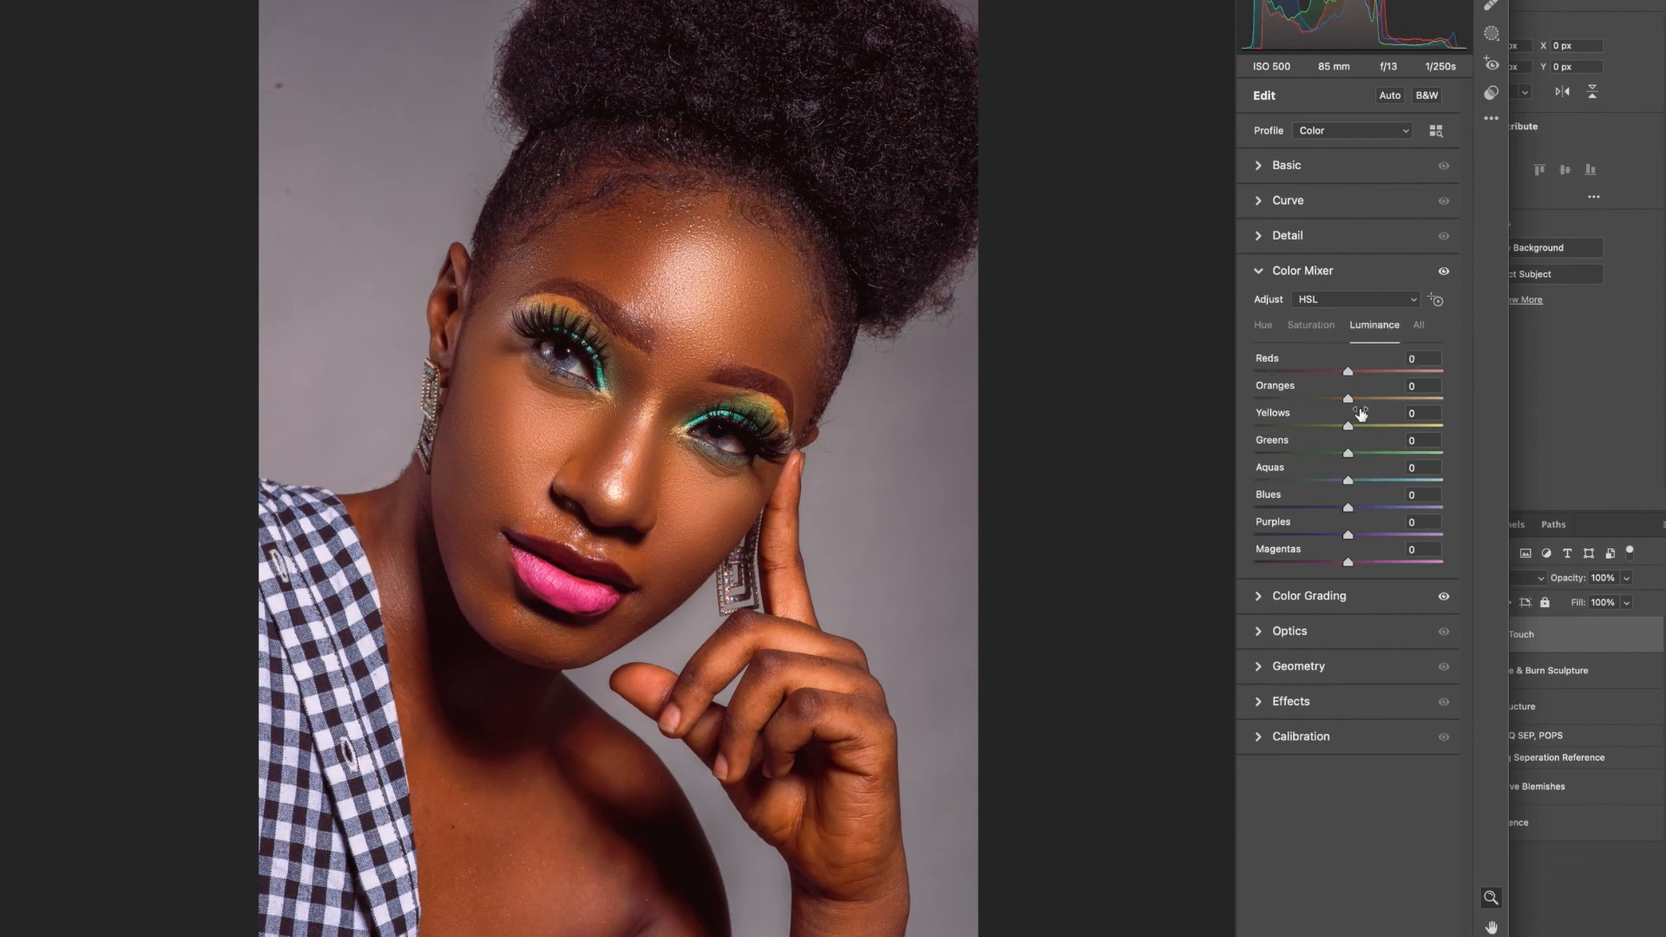
{"action": "mouse_move", "coordinate": [1349, 400]}
{"action": "left_mouse_down"}
{"action": "mouse_move", "coordinate": [1328, 401]}
{"action": "mouse_move", "coordinate": [1353, 408]}
{"action": "left_mouse_up"}
{"action": "left_click", "coordinate": [1241, 933]}
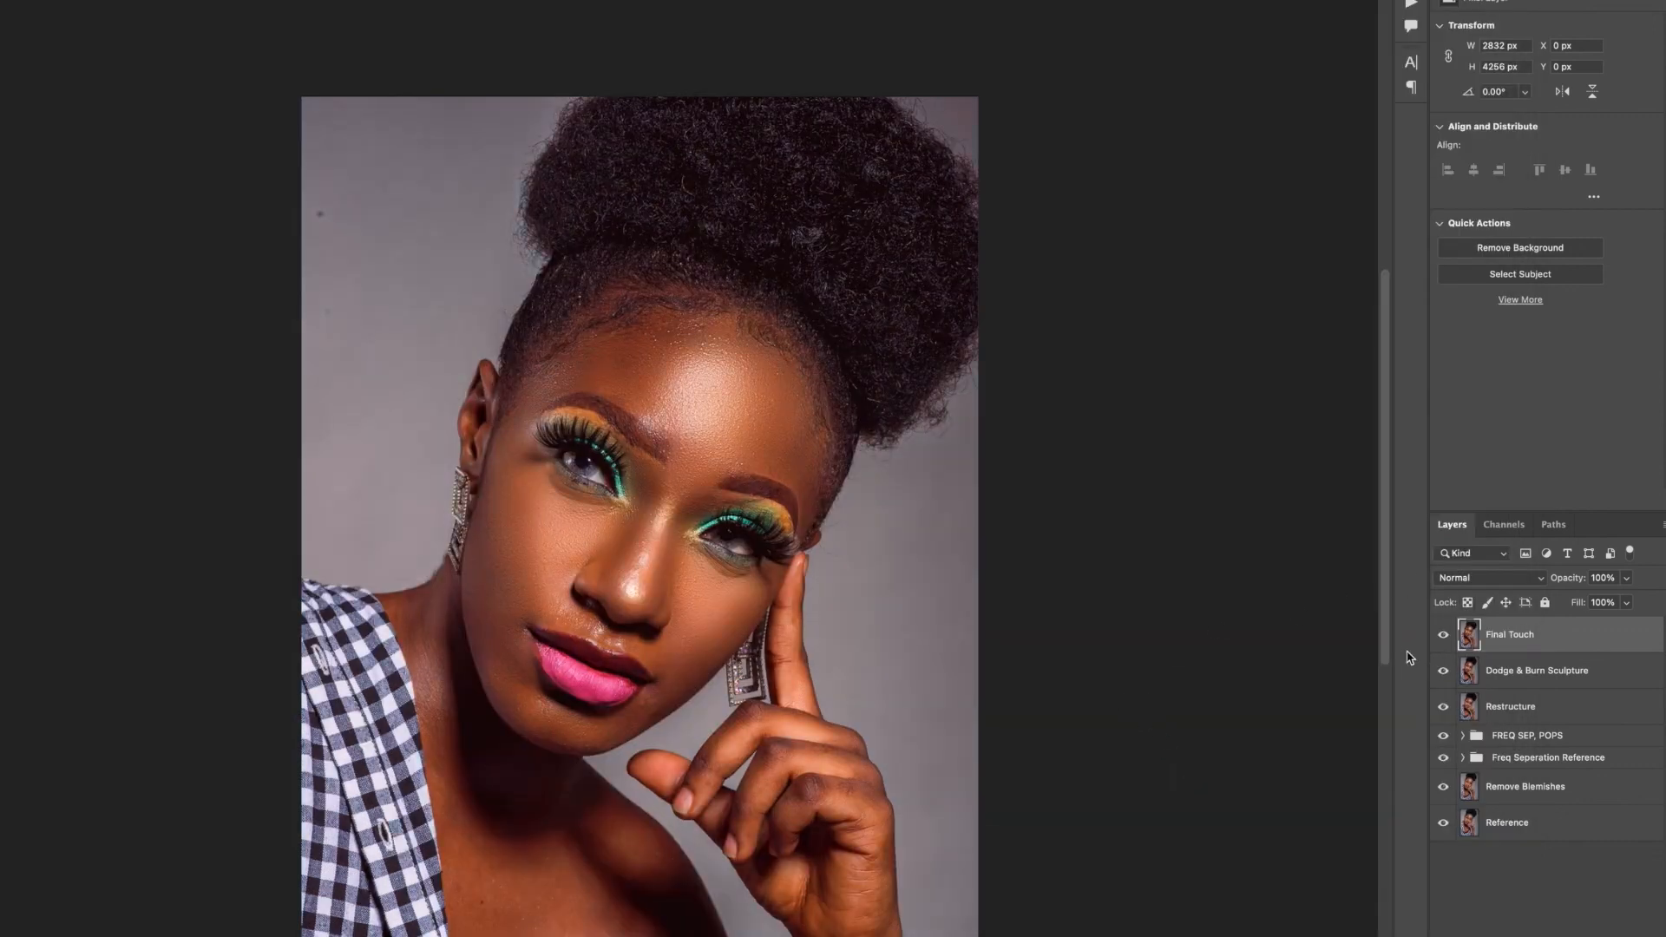
Compare the Final Touch layer with the previous stage, and with the original Reference while the intermediate layers are hidden.
{"action": "left_click", "coordinate": [1444, 636]}
{"action": "left_click", "coordinate": [1445, 636]}
{"action": "left_click_drag", "start_coordinate": [1443, 787], "coordinate": [1445, 635]}
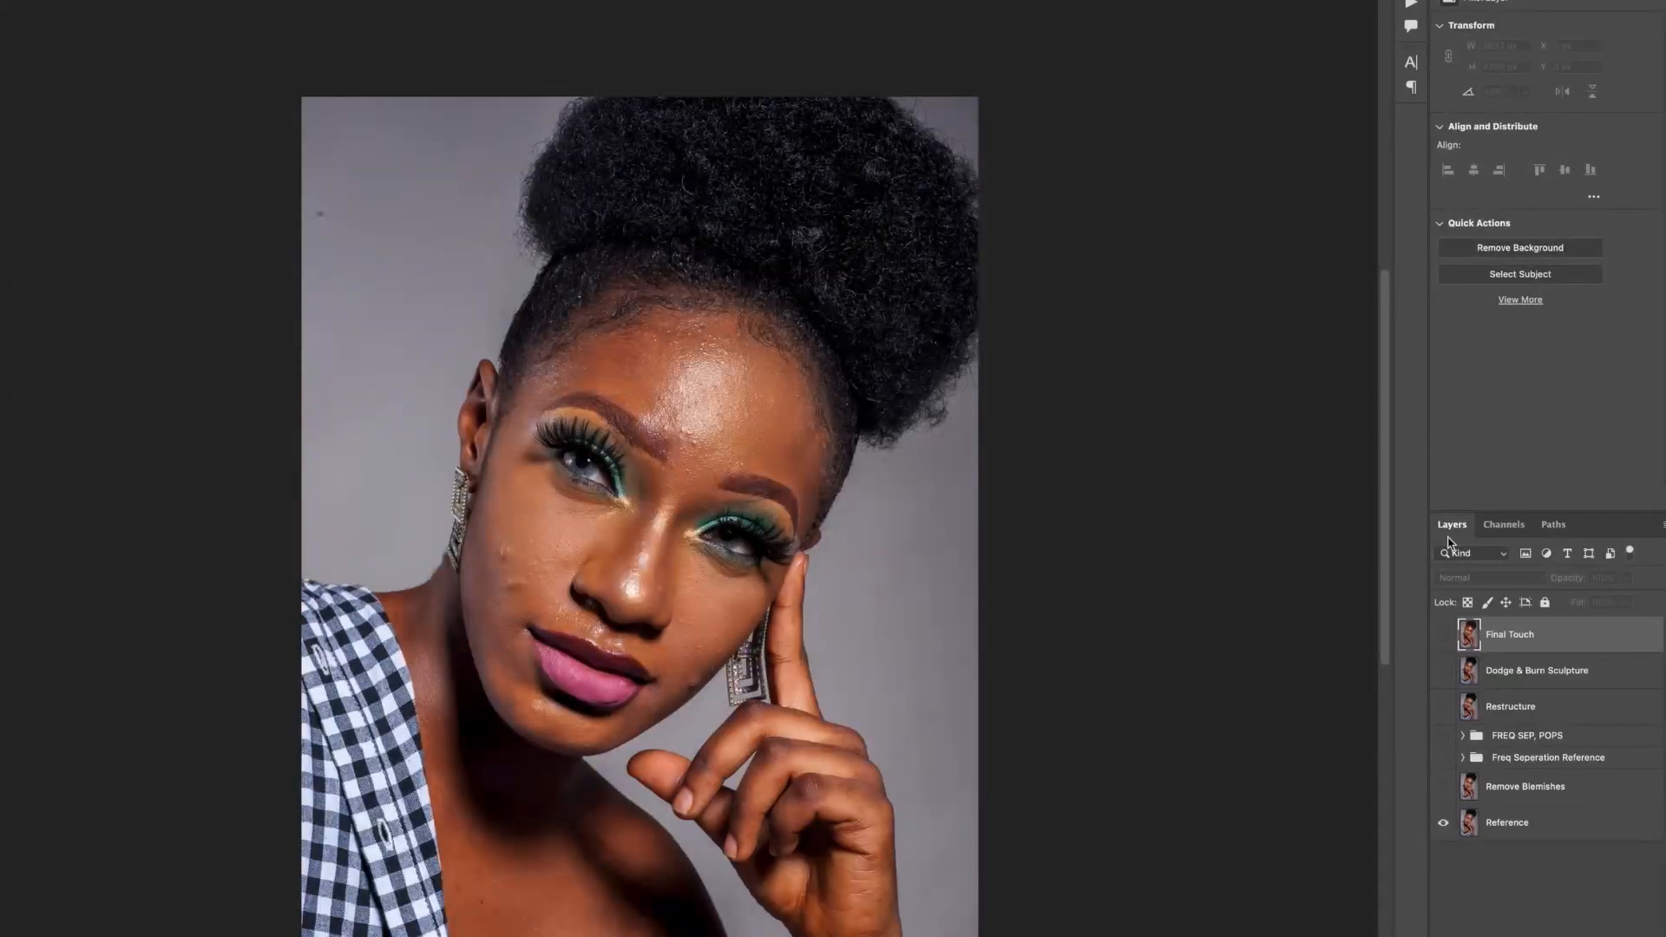
{"action": "left_click", "coordinate": [1443, 636]}
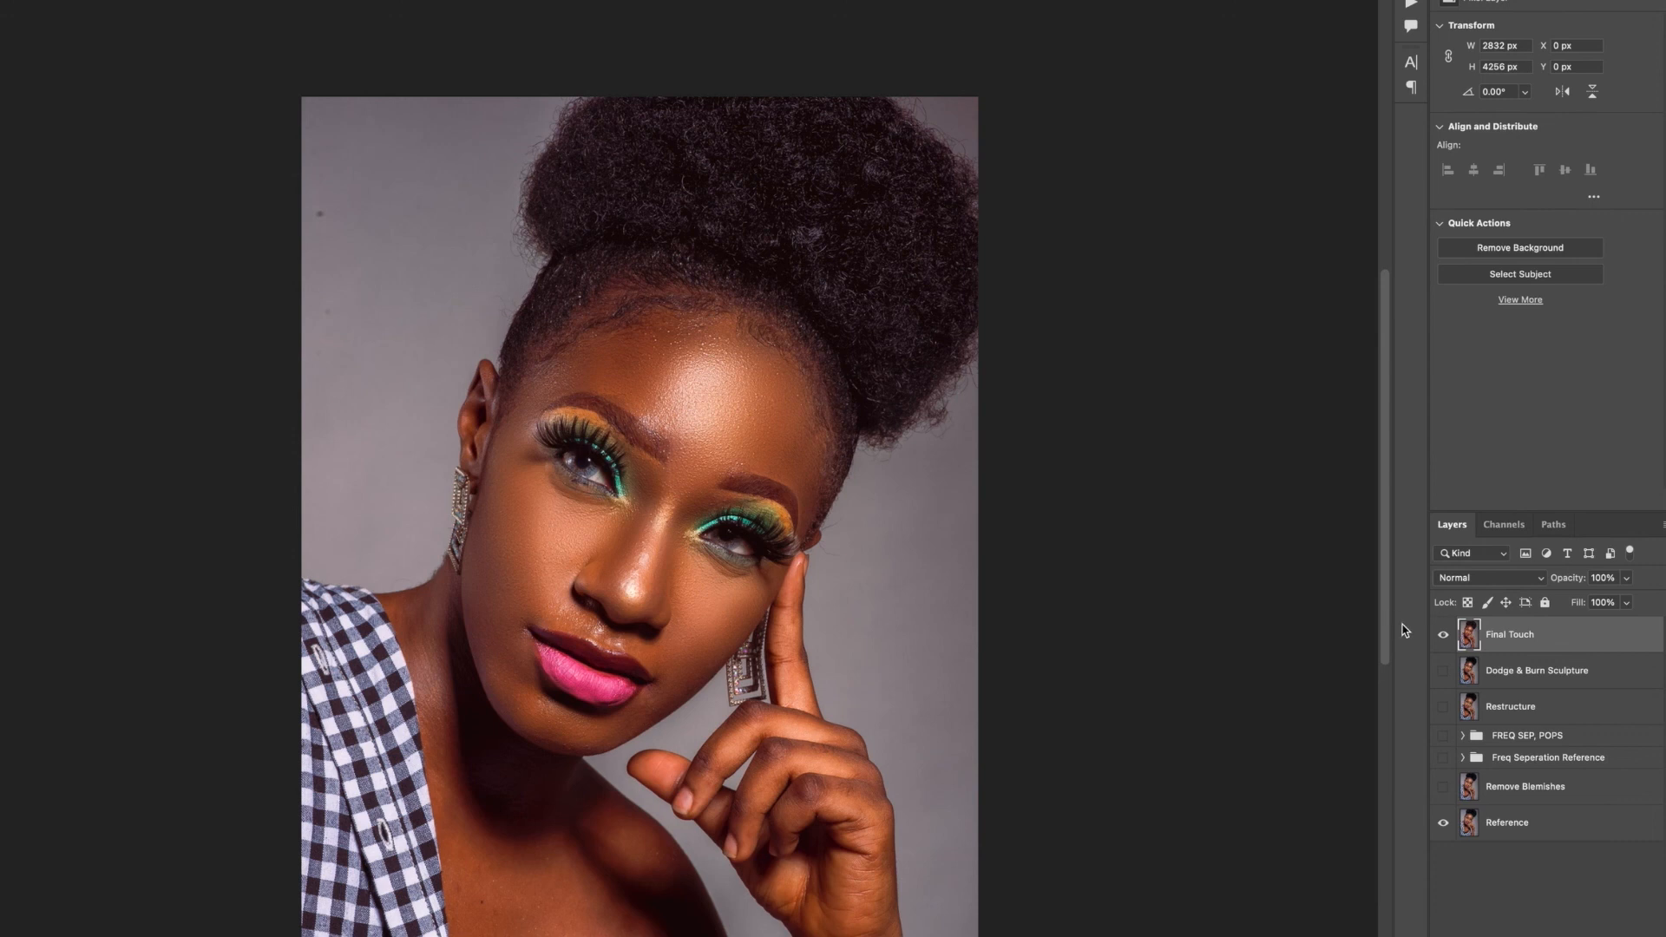
{"action": "left_click", "coordinate": [1445, 638]}
{"action": "left_click", "coordinate": [1444, 639]}
{"action": "left_click", "coordinate": [1445, 635]}
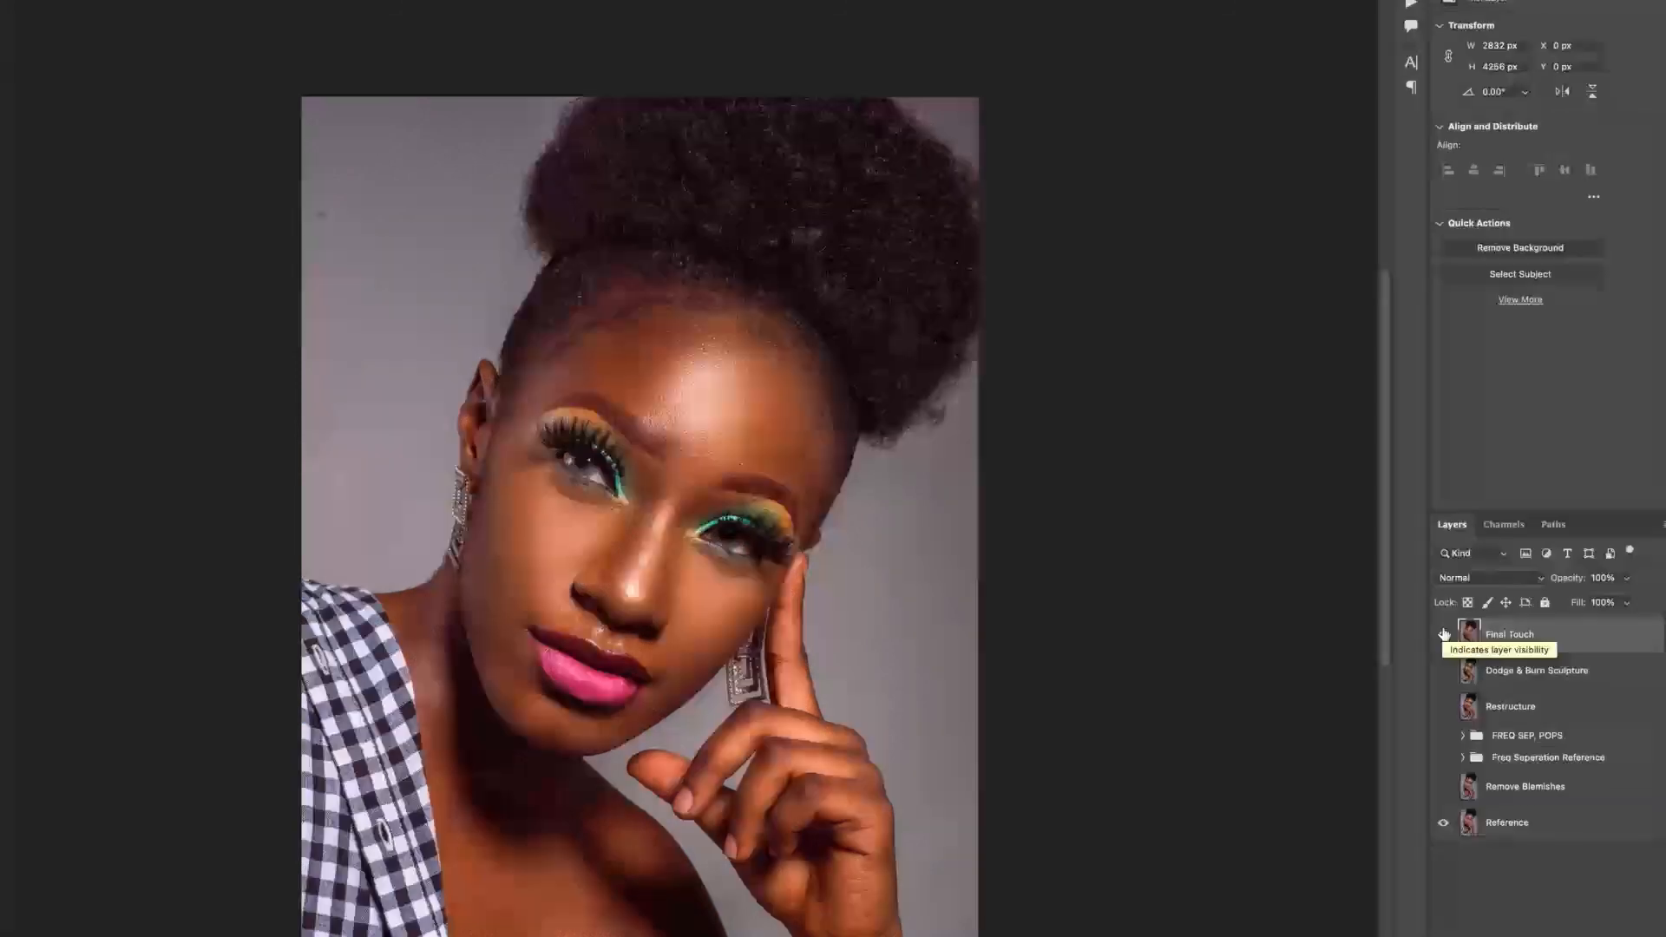
{"action": "left_click", "coordinate": [1444, 638]}
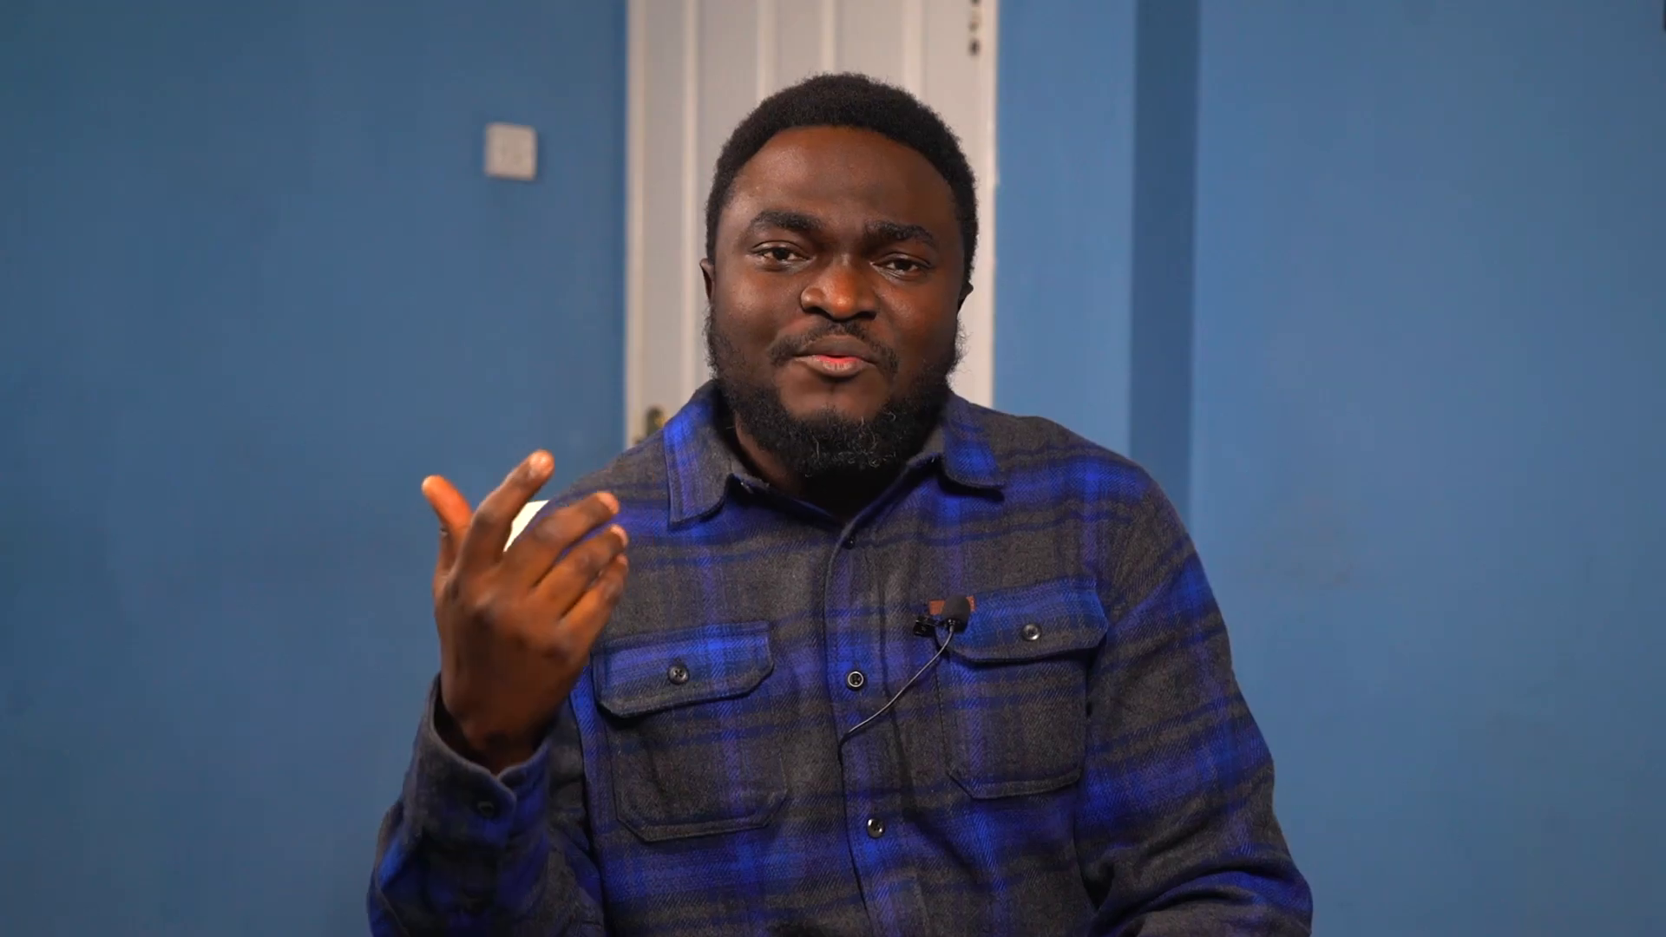